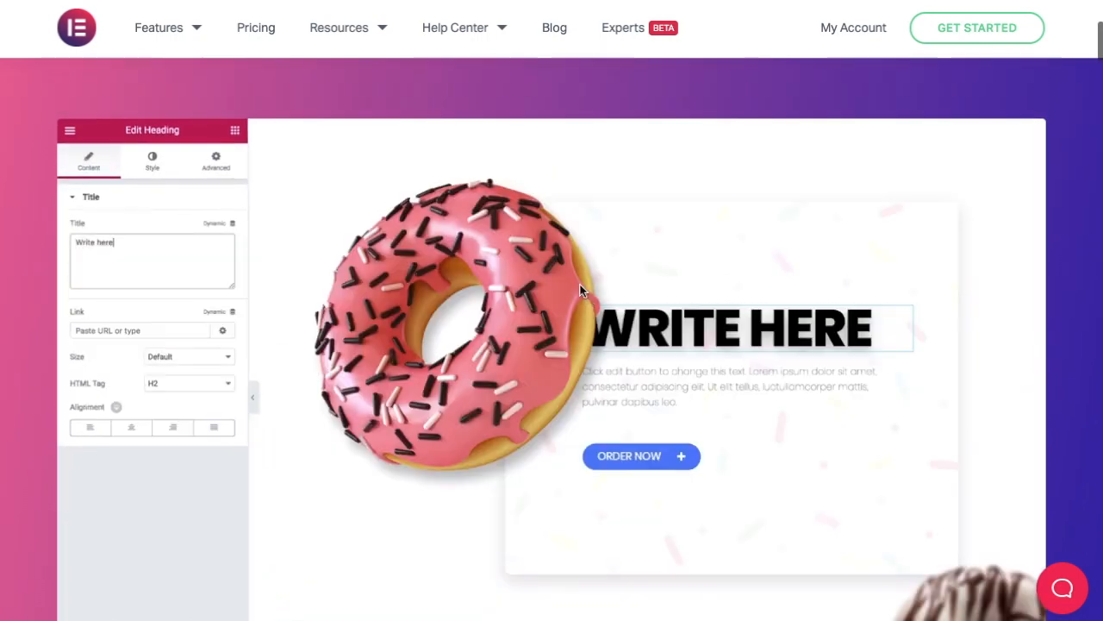
pyautogui.scroll(2, 595, 336)
pyautogui.scroll(3, 552, 325)
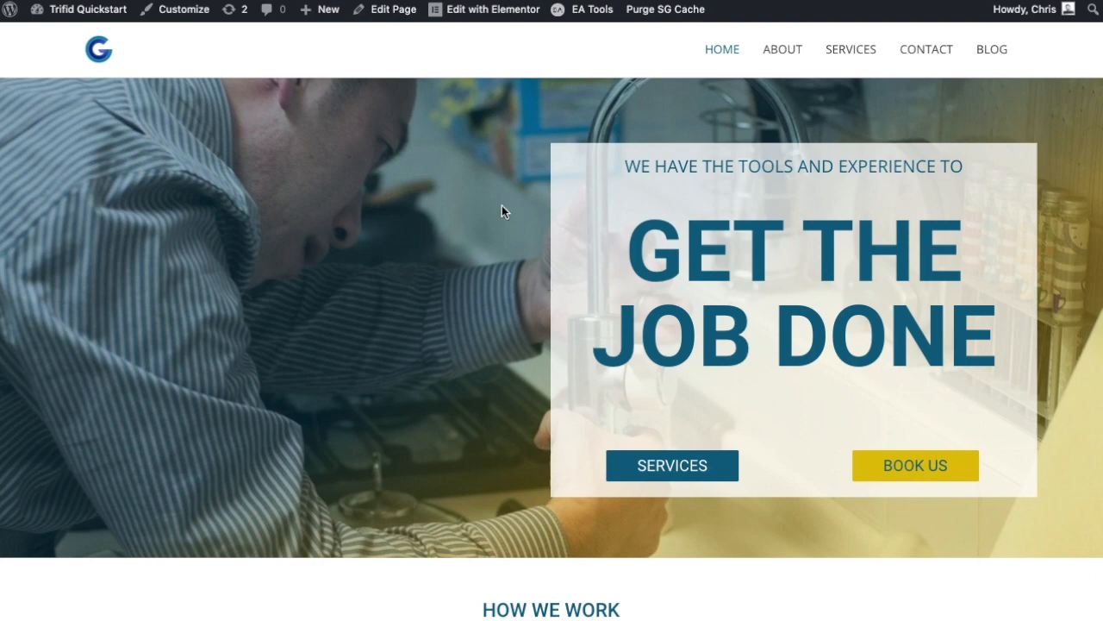
# Look through the site's home page from the hero banner down to the Some of Our Work gallery
pyautogui.scroll(-1, 544, 250)
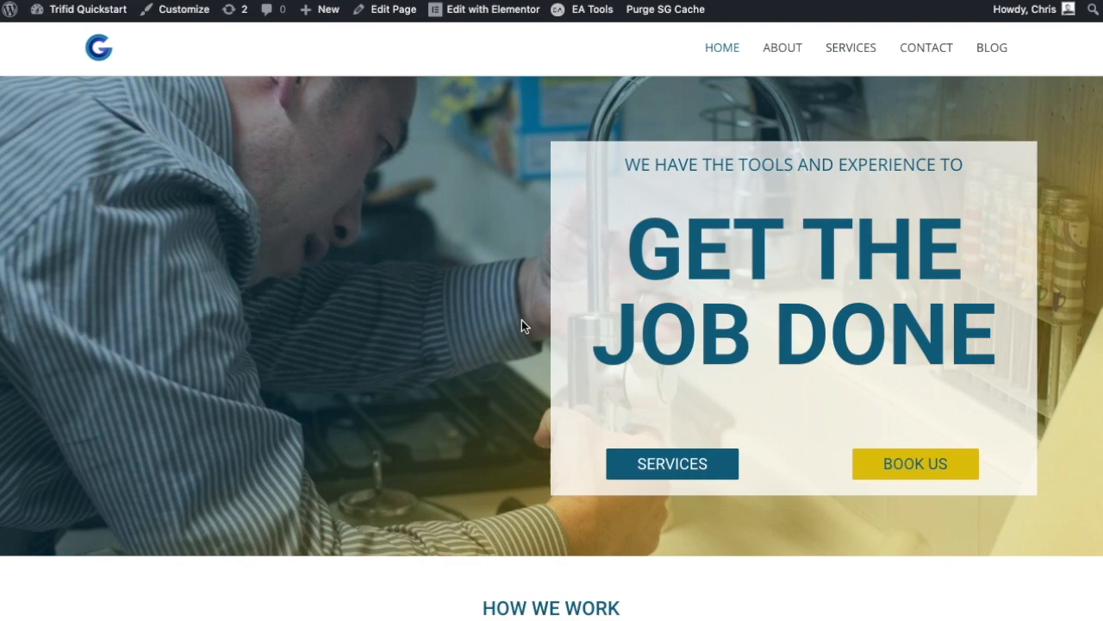
pyautogui.scroll(-5, 524, 322)
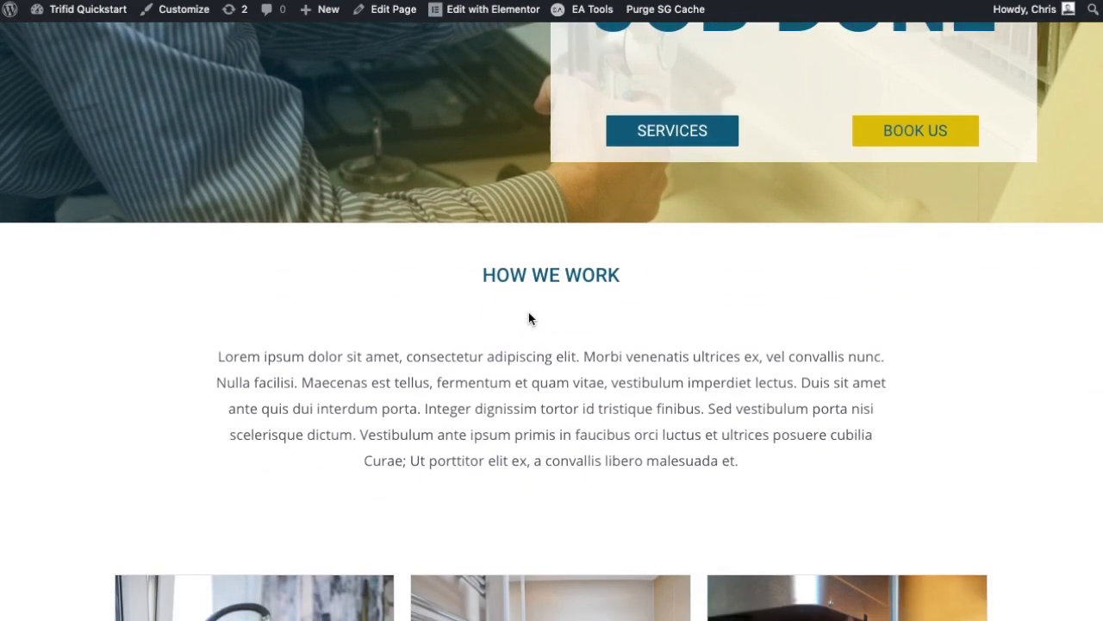
pyautogui.scroll(2, 530, 315)
pyautogui.scroll(3, 532, 317)
pyautogui.scroll(-5, 603, 380)
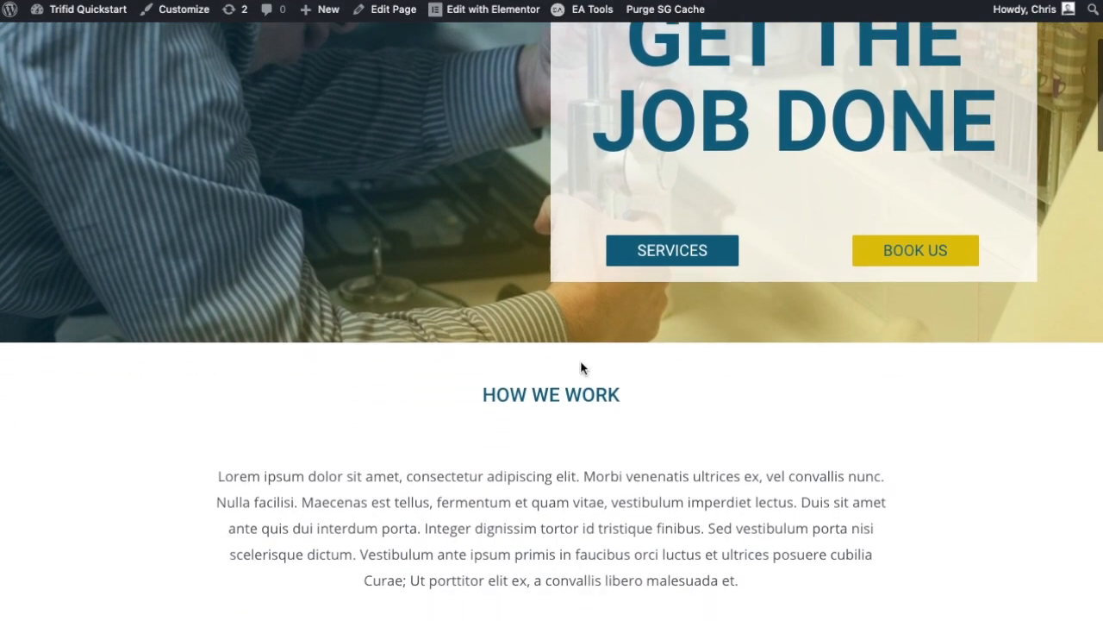
pyautogui.scroll(-2, 579, 353)
pyautogui.scroll(-3, 598, 387)
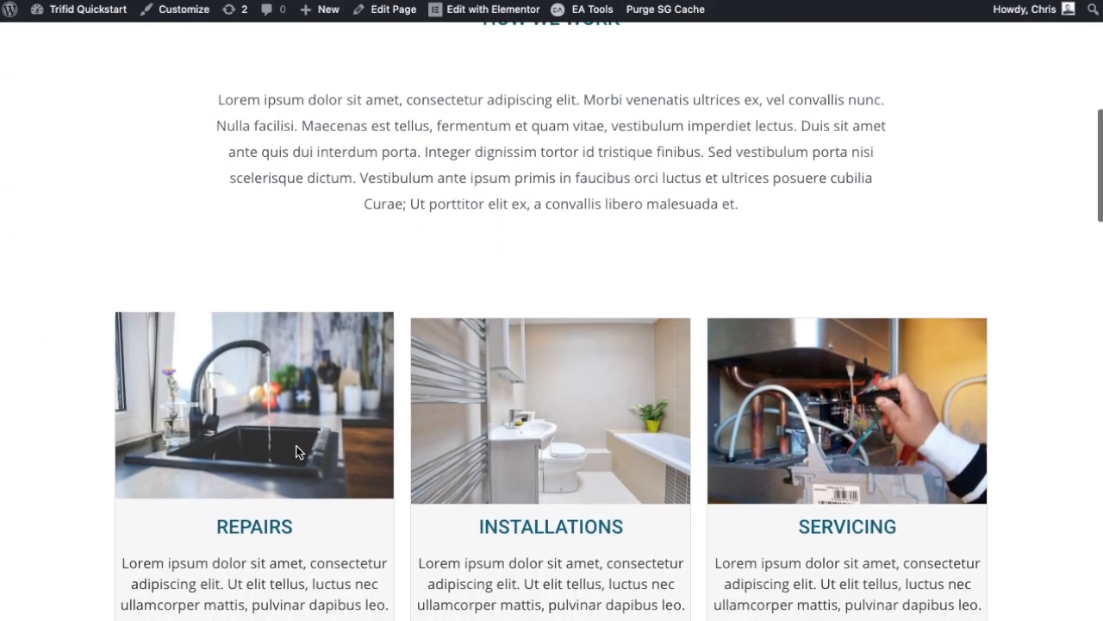
pyautogui.scroll(-4, 535, 386)
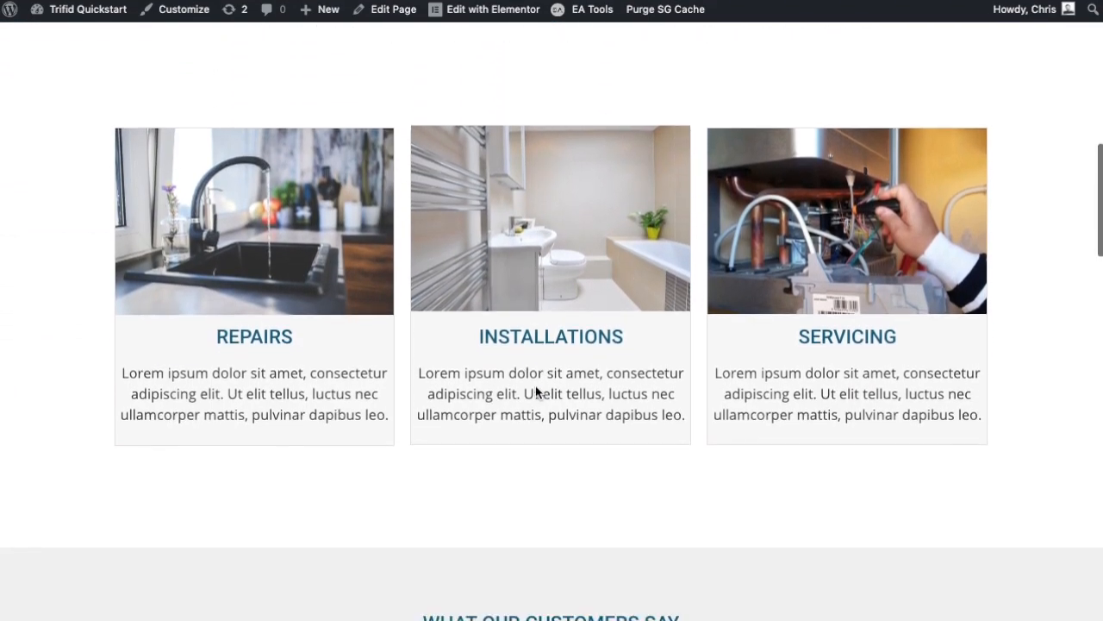
pyautogui.scroll(-1, 535, 394)
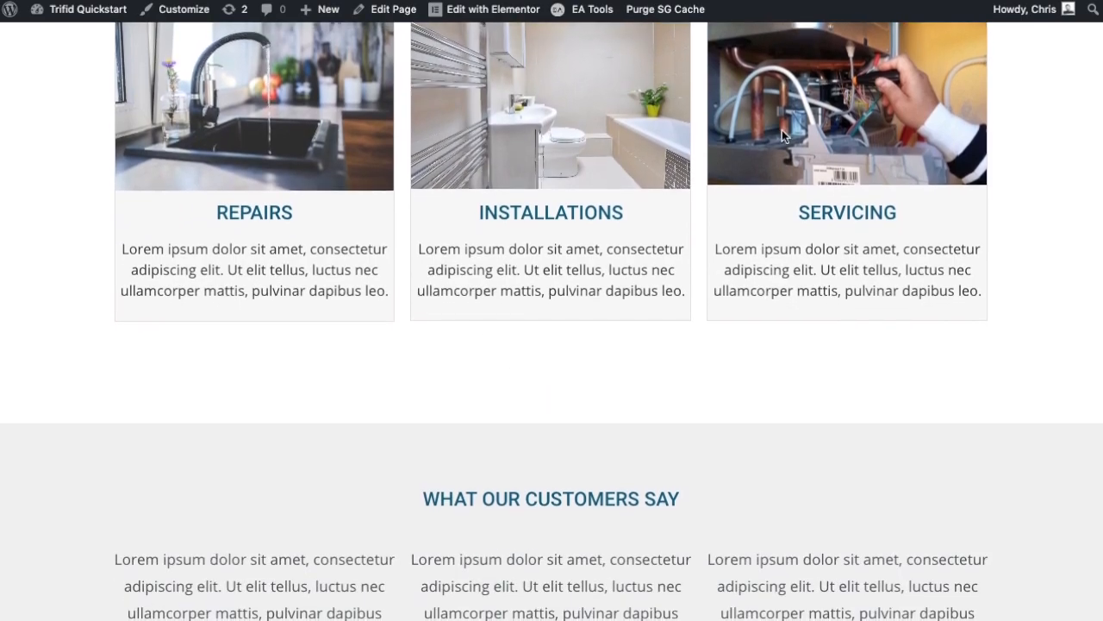
pyautogui.scroll(-8, 560, 360)
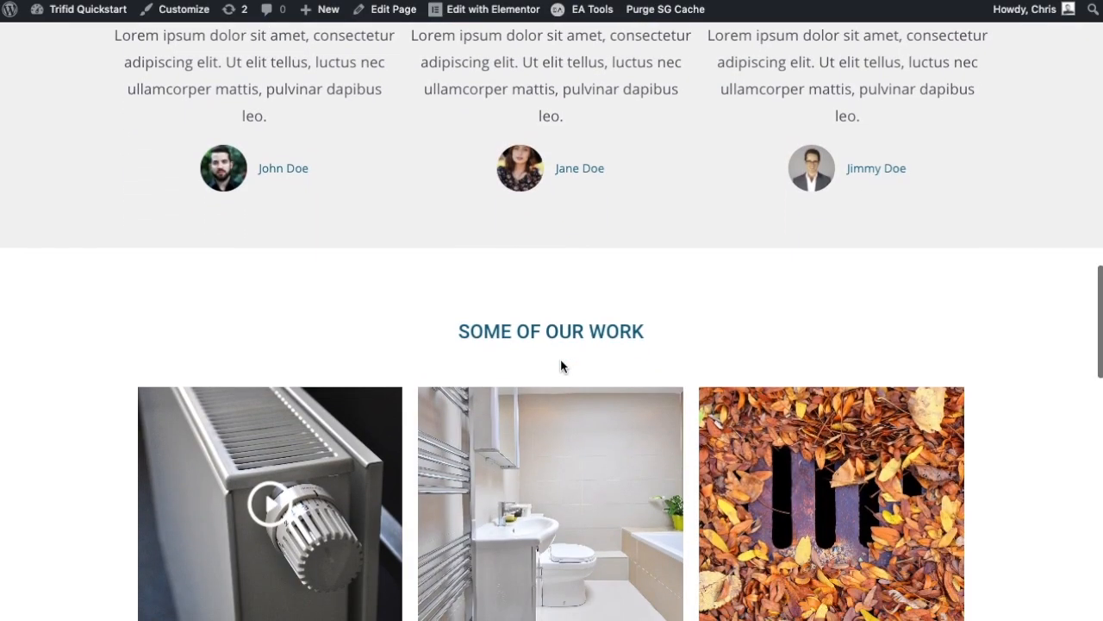
pyautogui.scroll(20, 555, 356)
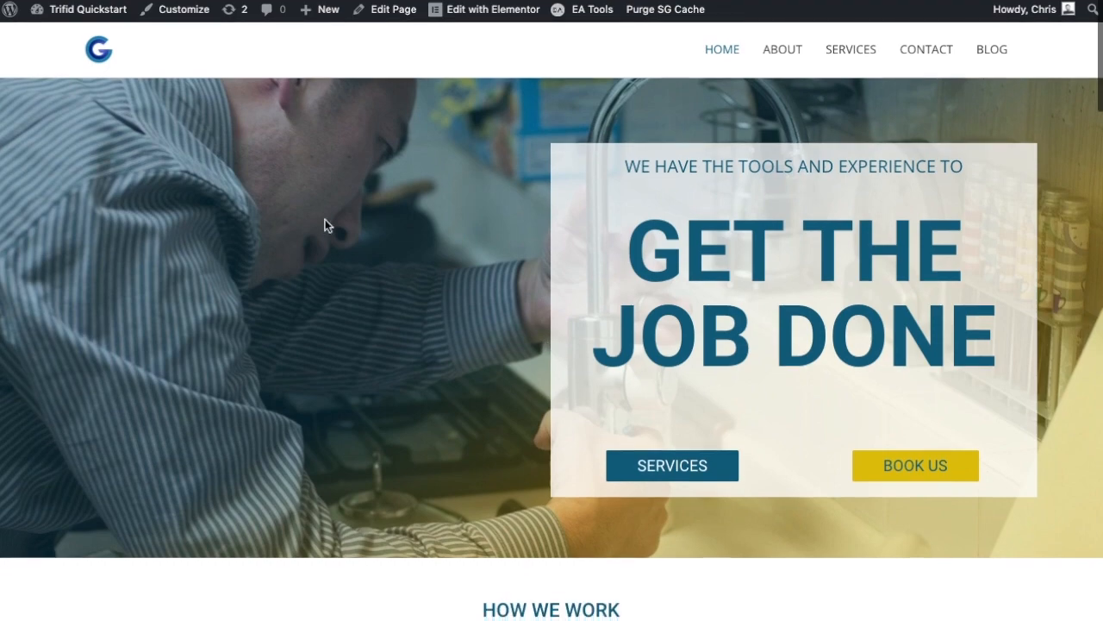
pyautogui.scroll(-3, 557, 329)
pyautogui.scroll(3, 557, 330)
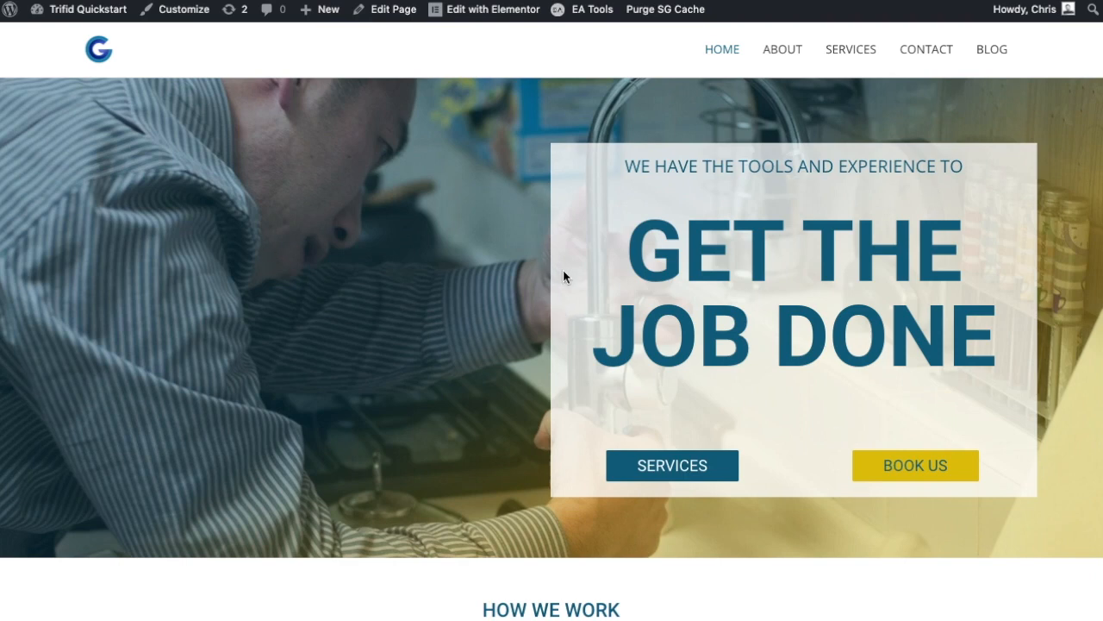
pyautogui.scroll(-1, 553, 293)
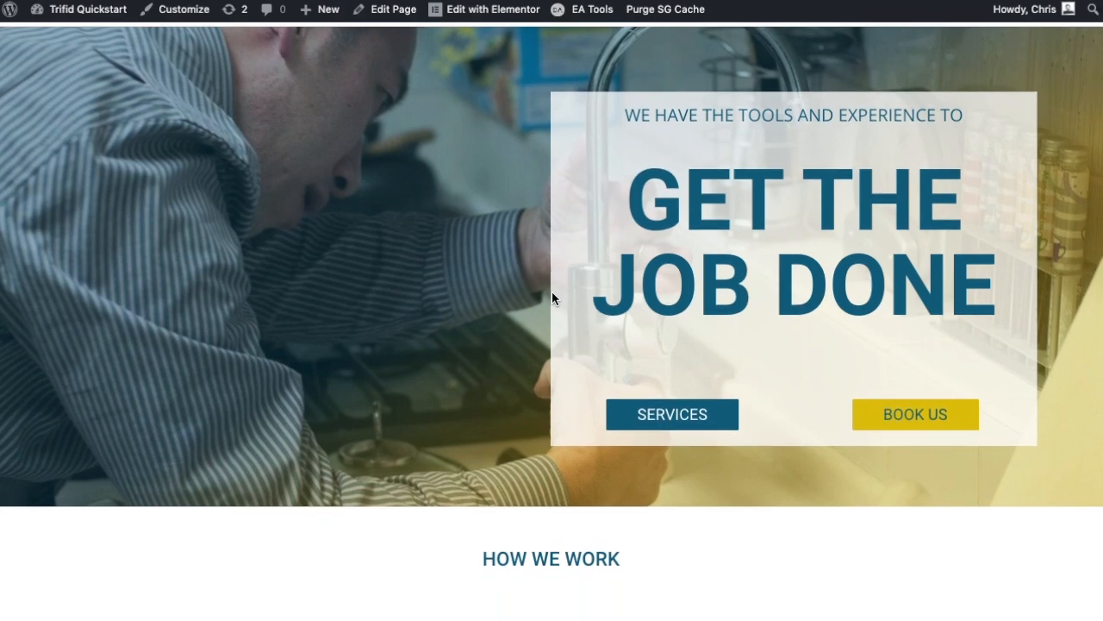
pyautogui.scroll(1, 553, 293)
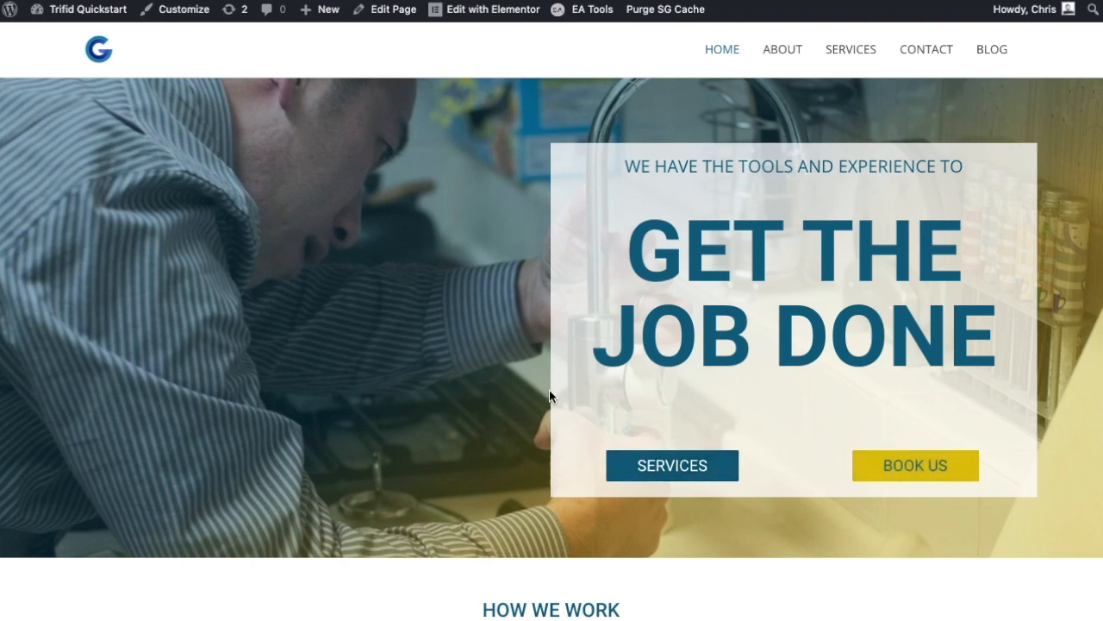
pyautogui.scroll(-1, 571, 464)
pyautogui.scroll(1, 491, 376)
# Open the WordPress dashboard and review Elementor's General and Style settings
pyautogui.moveTo(84, 18)
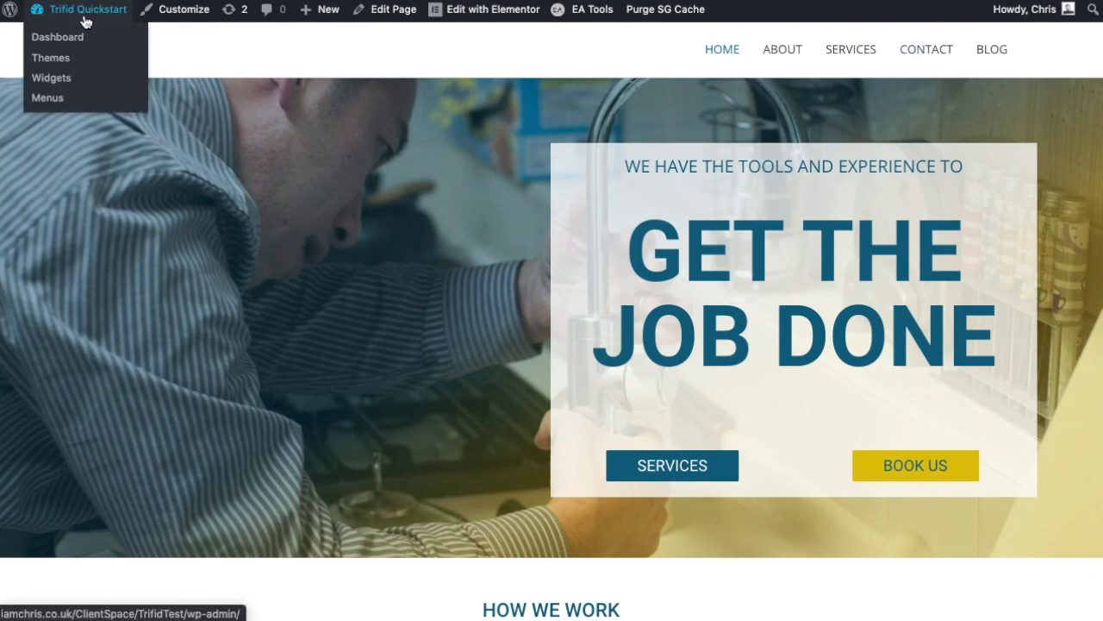
pyautogui.click(57, 38)
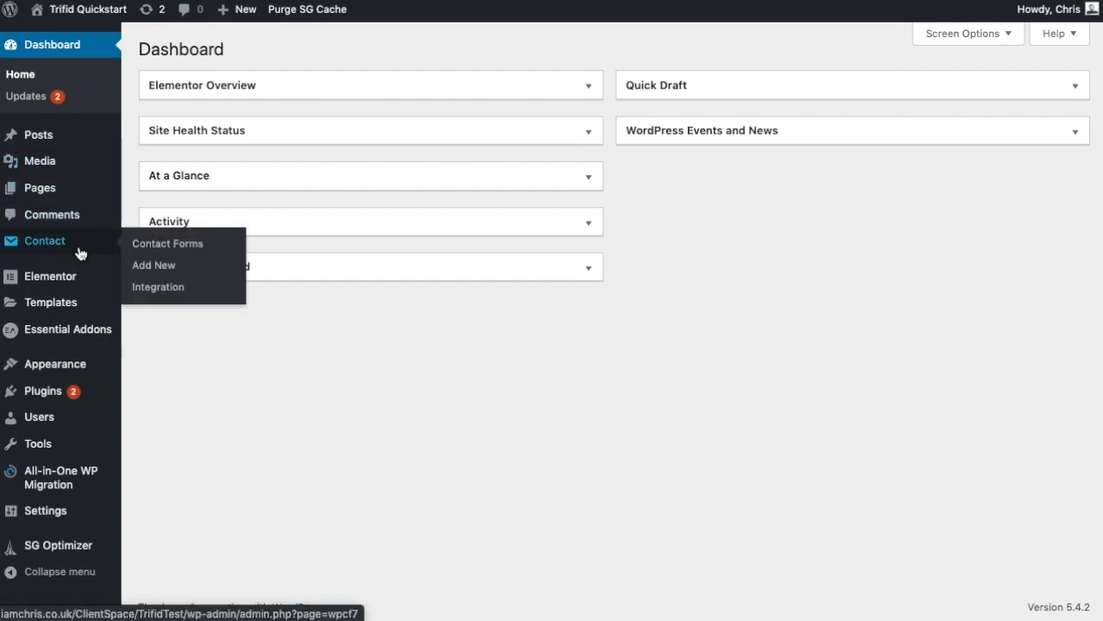
pyautogui.moveTo(77, 278)
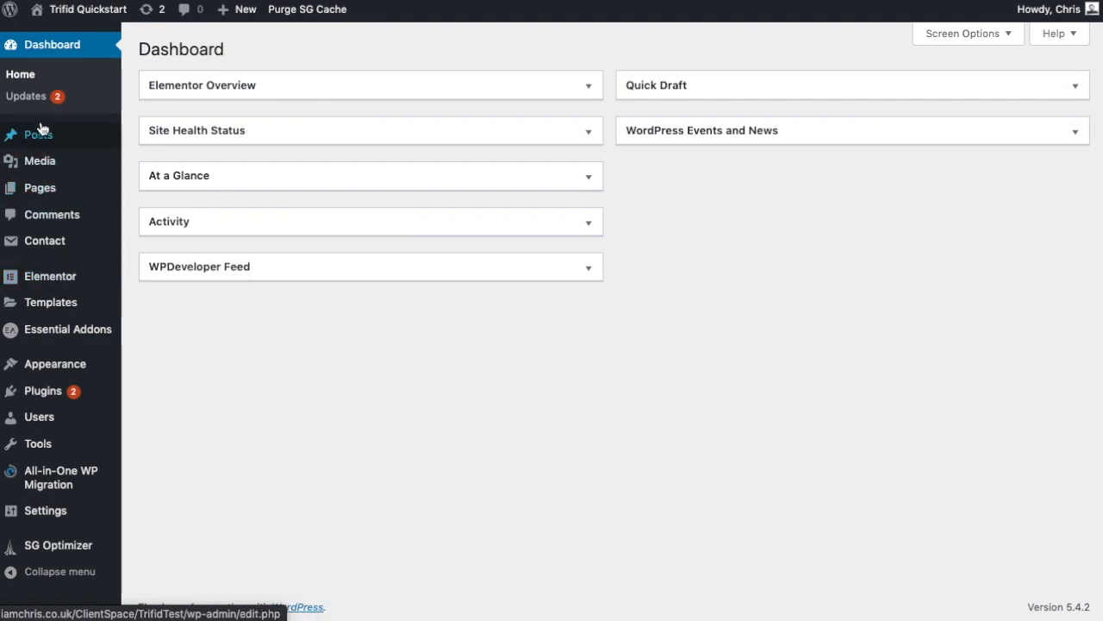
pyautogui.moveTo(63, 468)
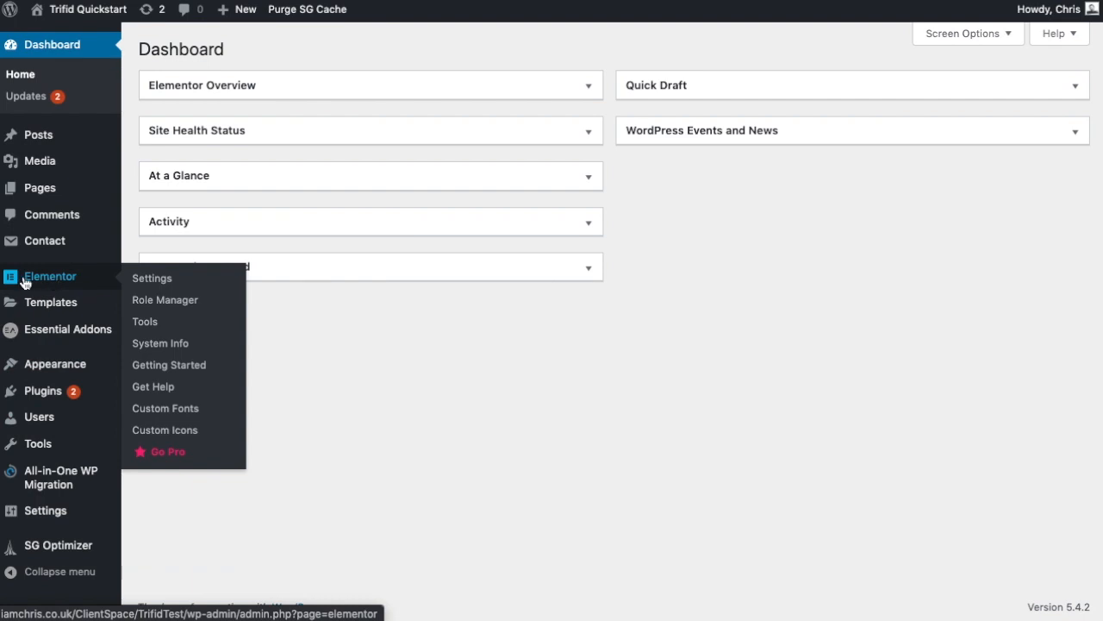
pyautogui.click(143, 279)
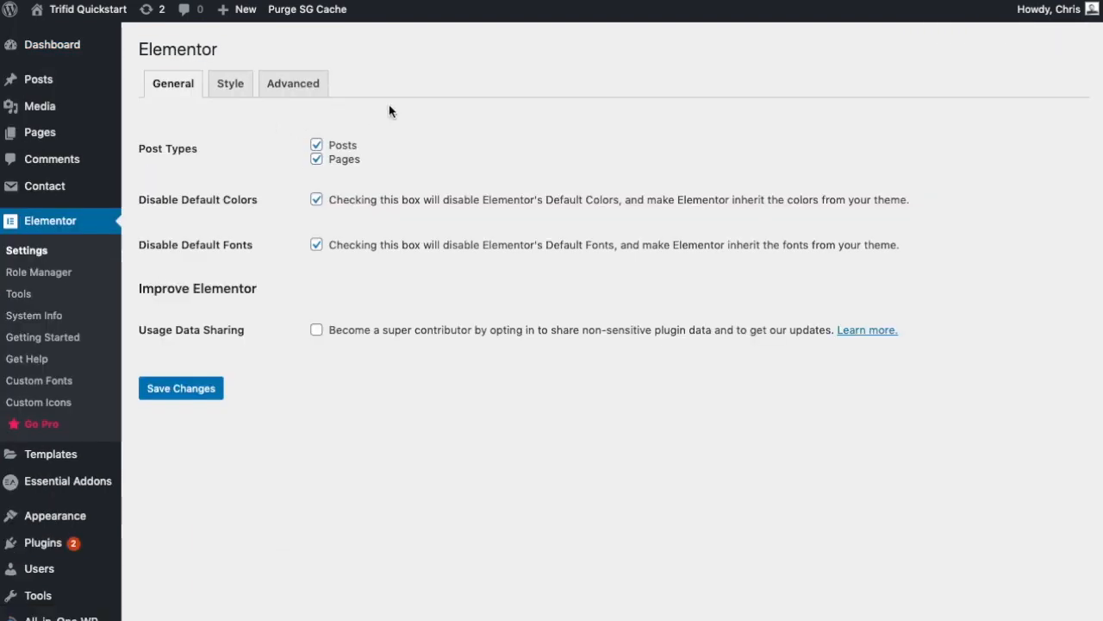
pyautogui.click(225, 87)
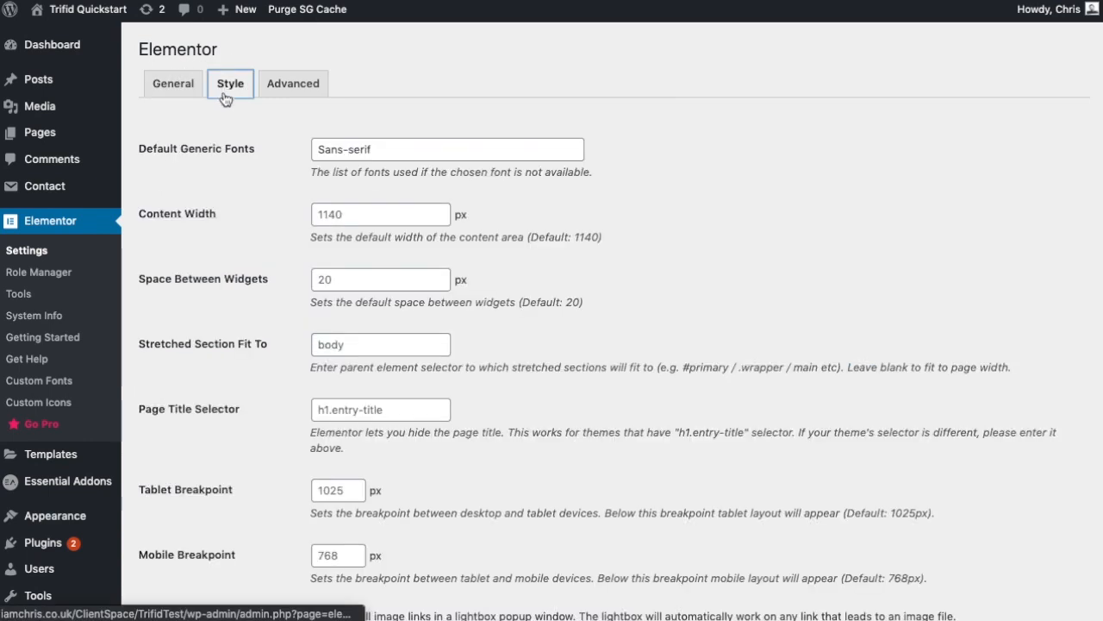
pyautogui.click(174, 80)
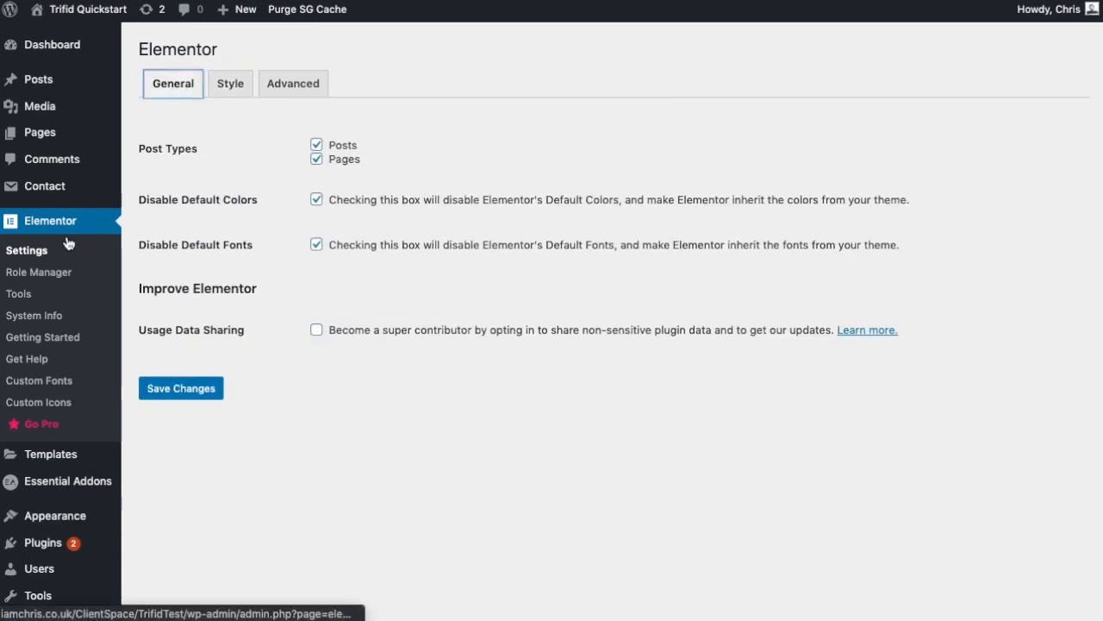
# Open the list of all pages and look over its entries
pyautogui.moveTo(49, 144)
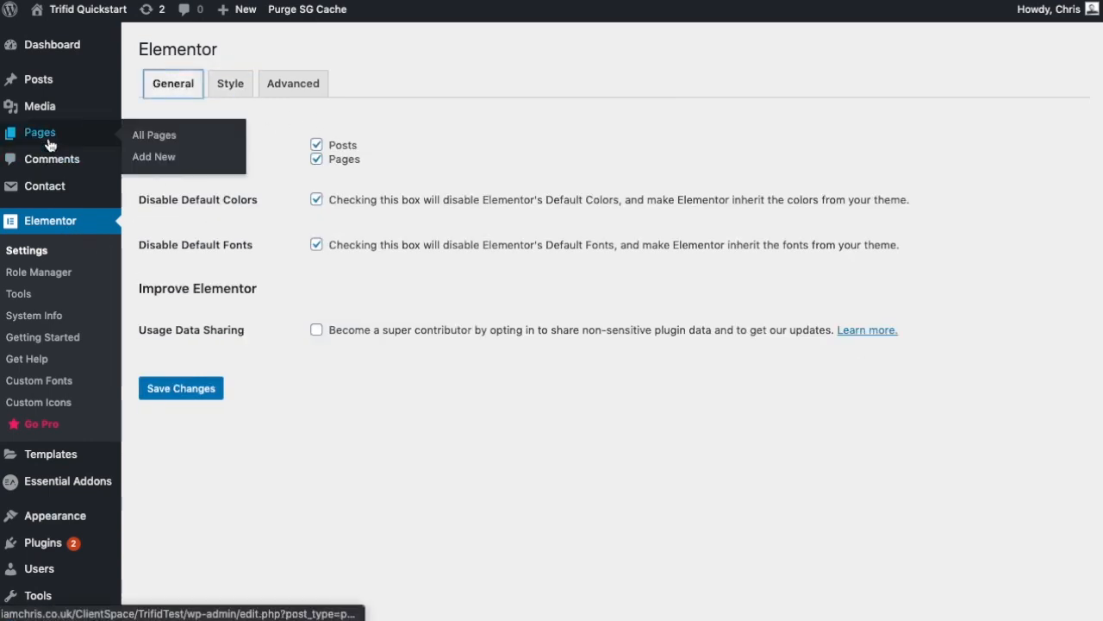
pyautogui.click(148, 138)
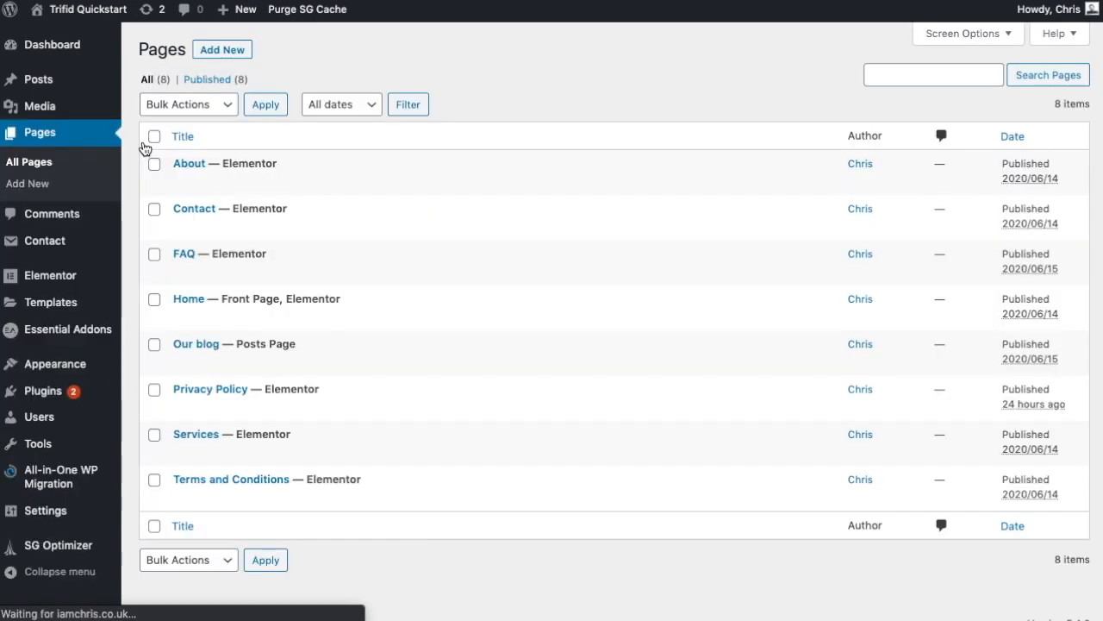
pyautogui.moveTo(321, 213)
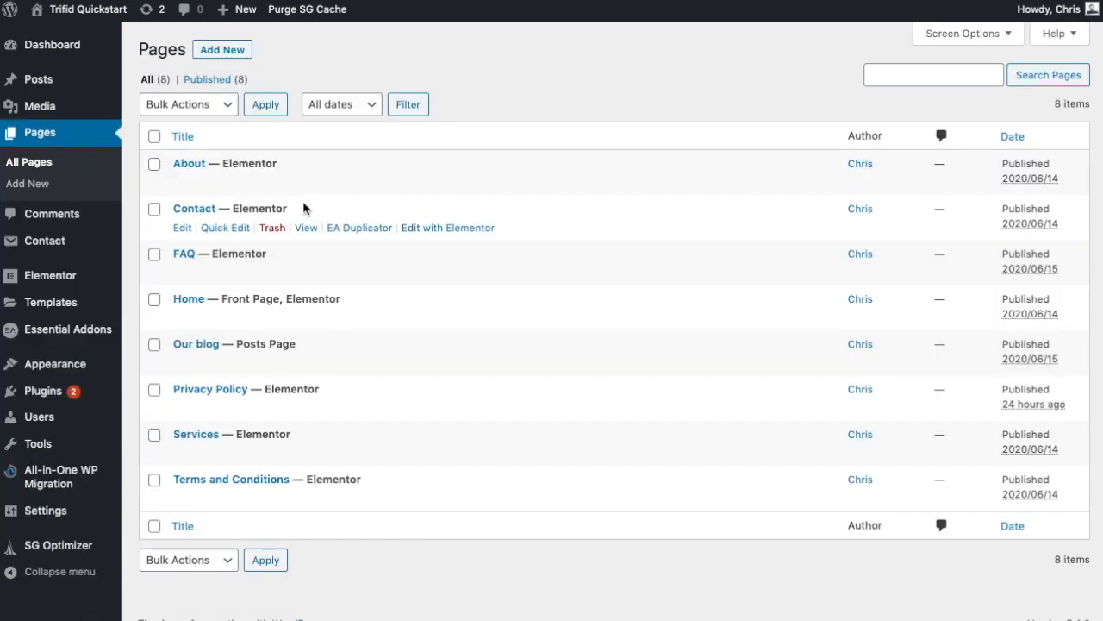
pyautogui.moveTo(222, 429)
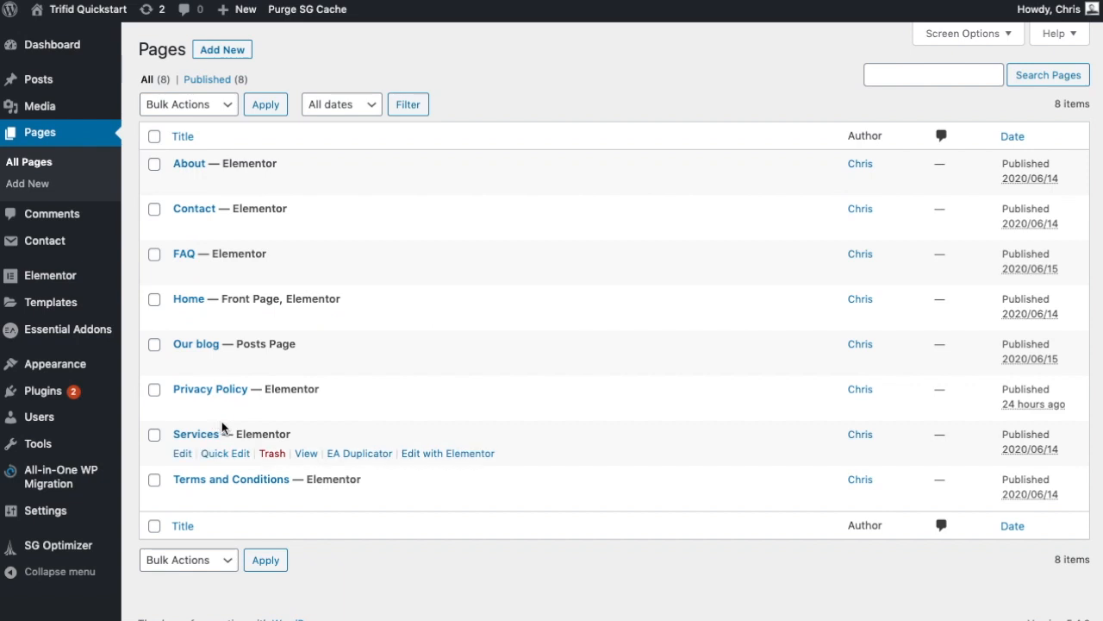
pyautogui.moveTo(216, 355)
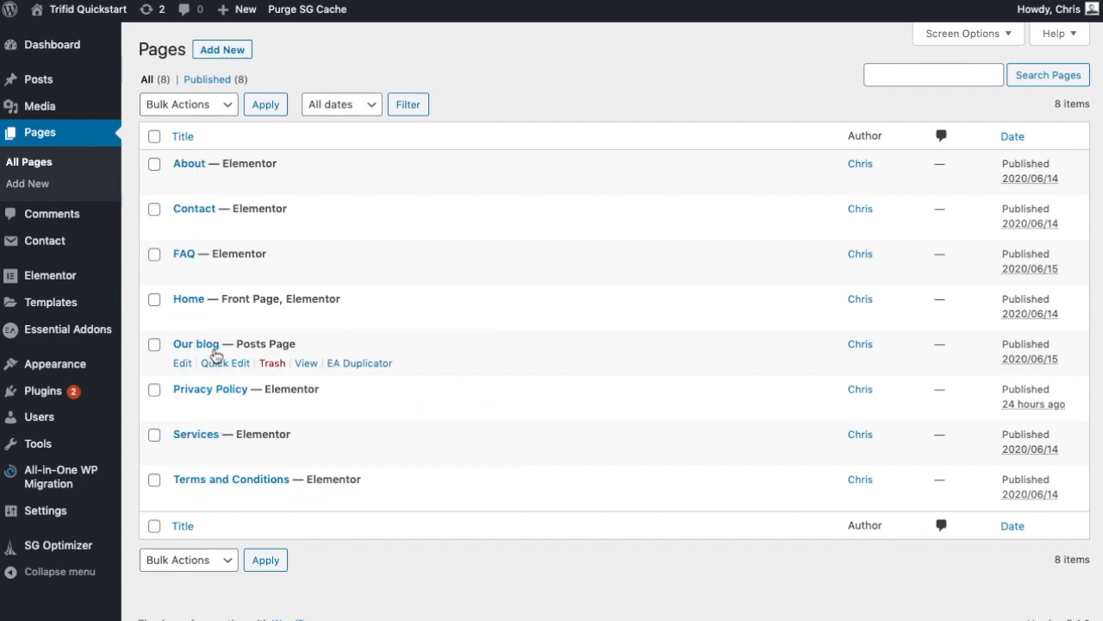
pyautogui.moveTo(201, 309)
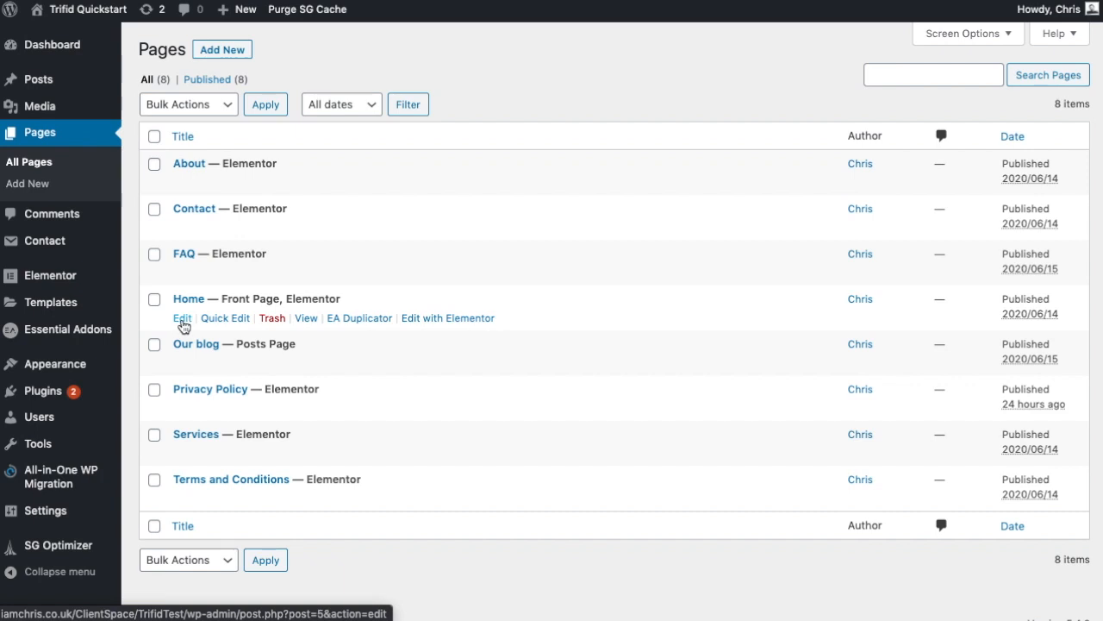
# Open the Home page in the WordPress editor and look at the blocks available for insertion
pyautogui.click(182, 320)
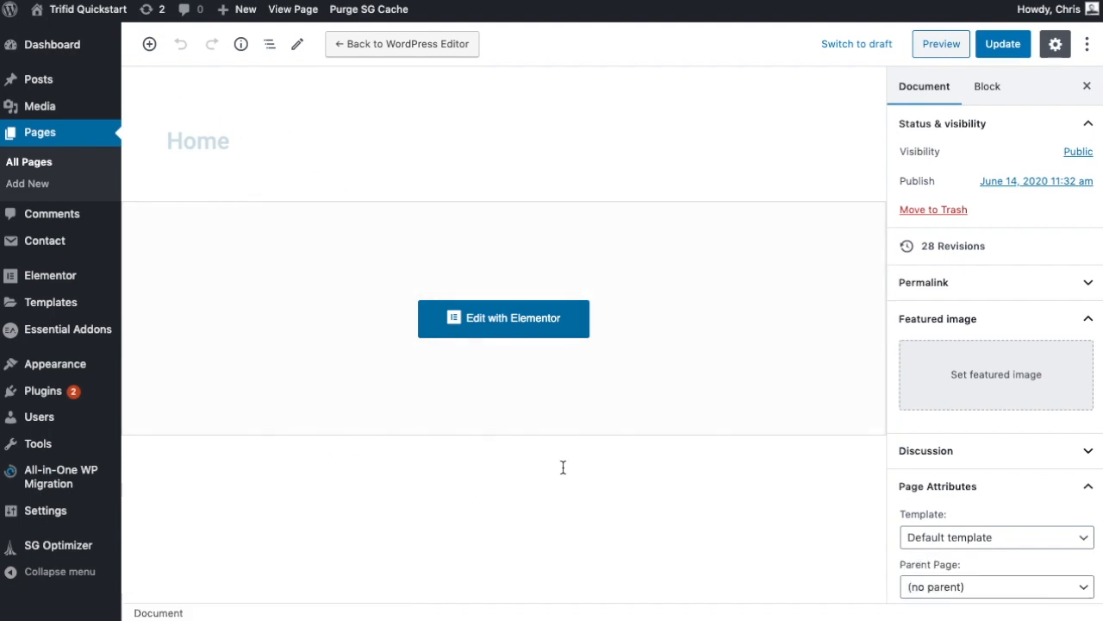
pyautogui.click(148, 50)
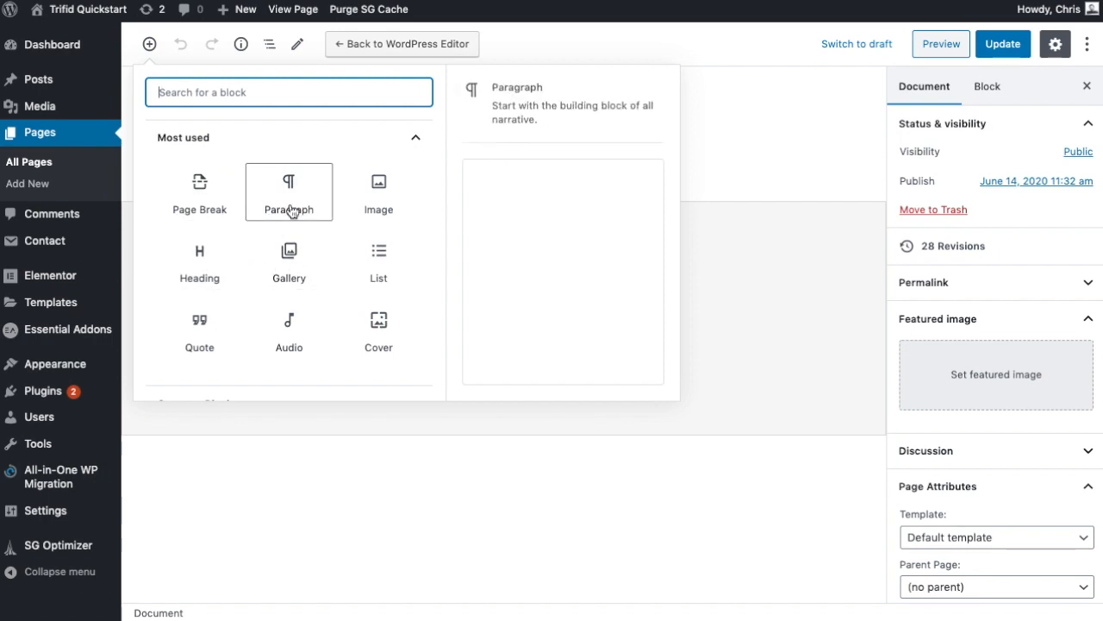
pyautogui.click(758, 169)
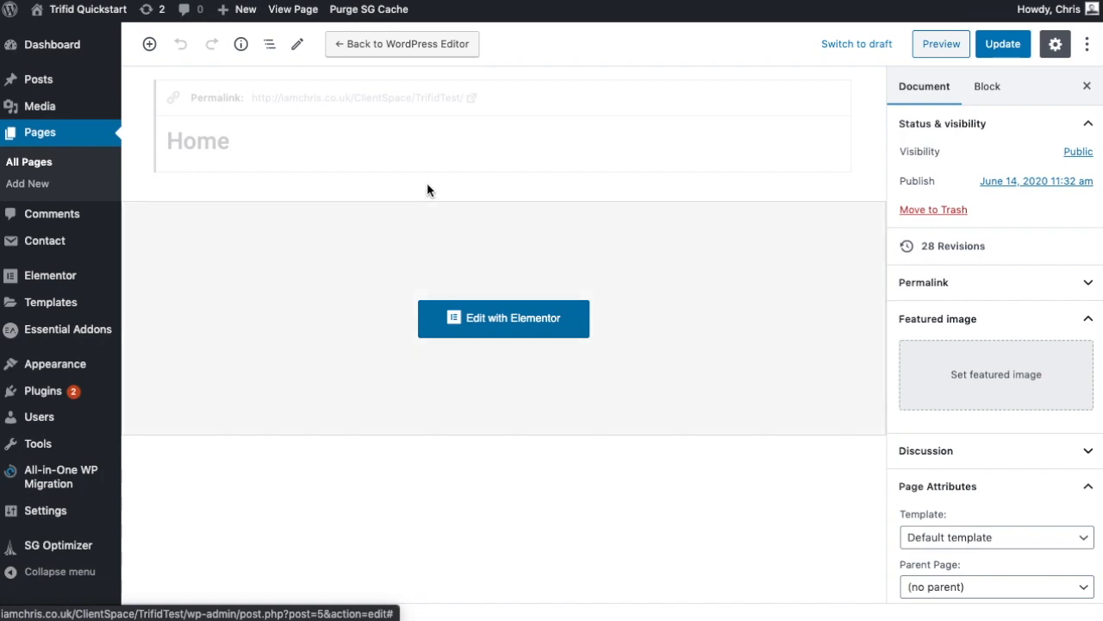
# Return to the list of all pages and visit the live site from there
pyautogui.click(38, 165)
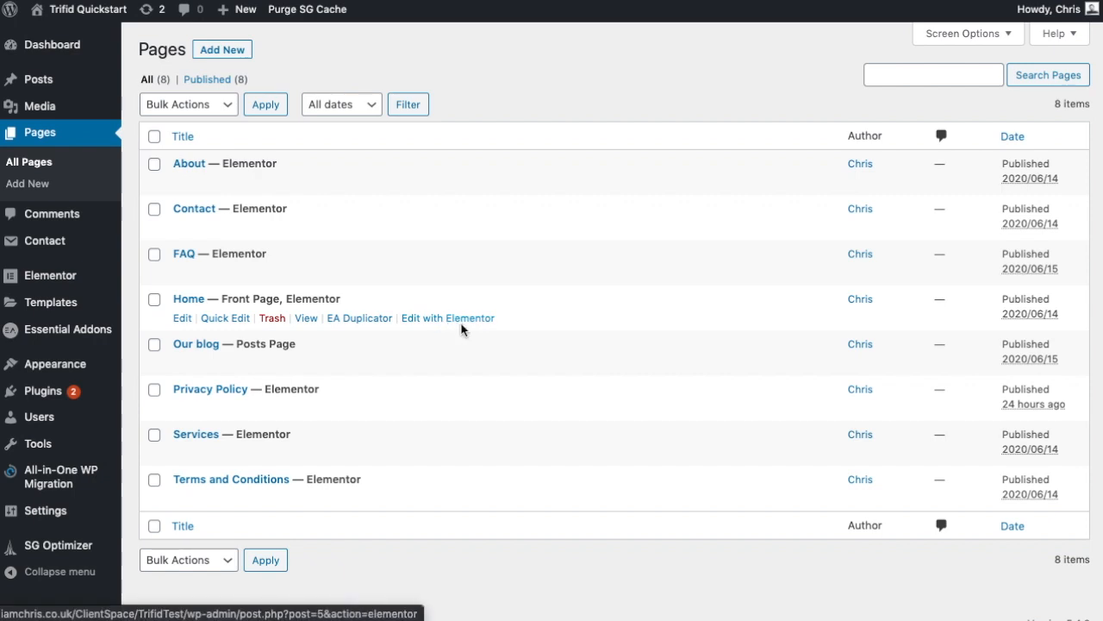
pyautogui.moveTo(73, 11)
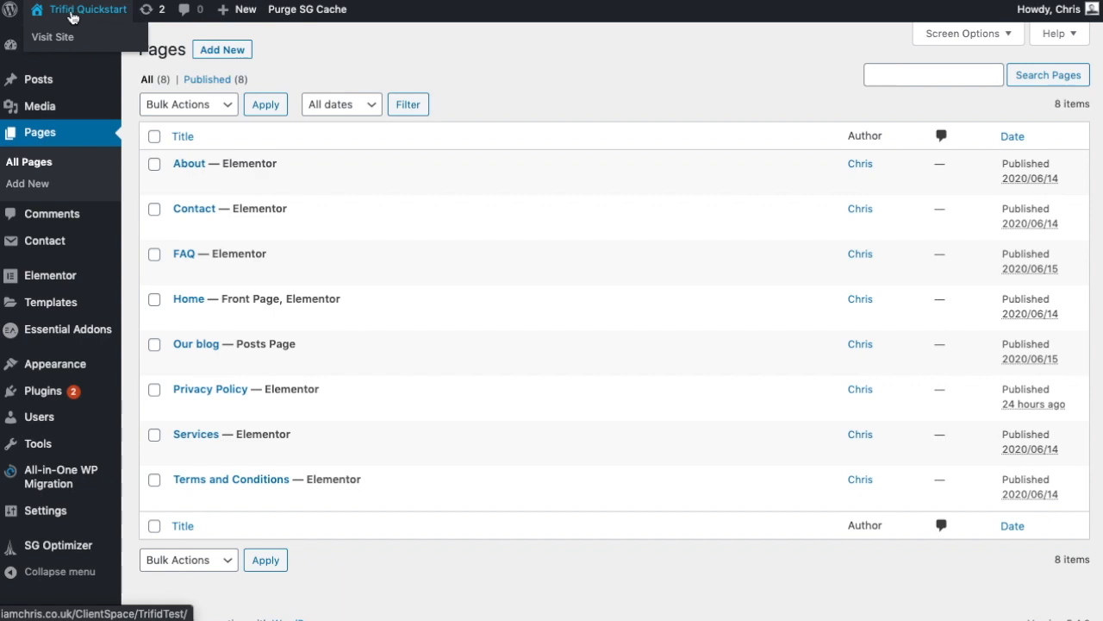
pyautogui.click(56, 39)
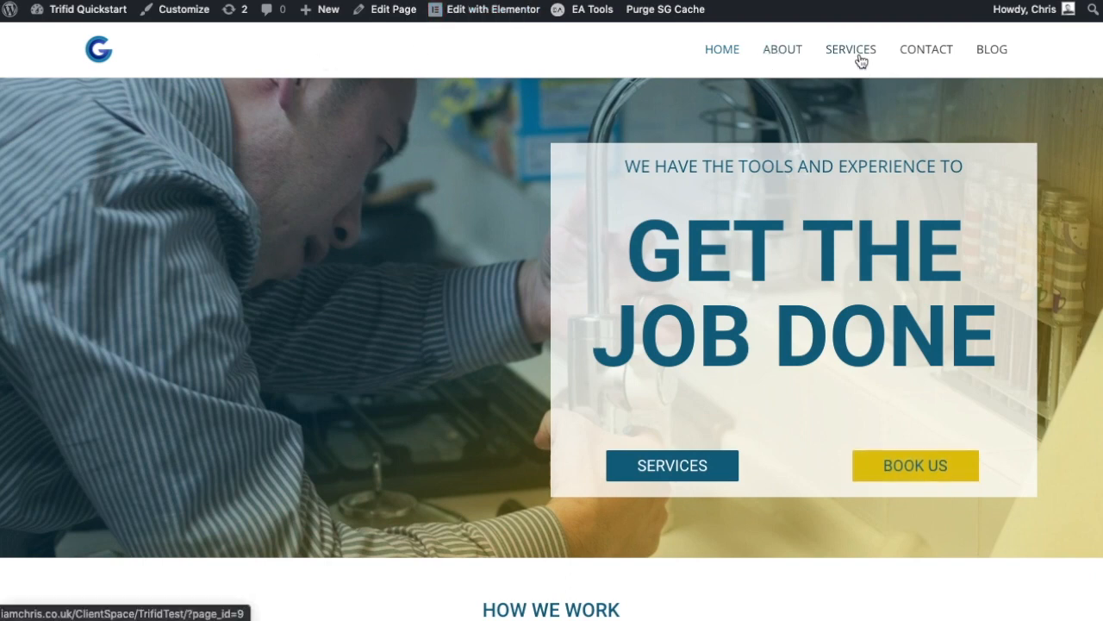
# Open the site's home page in the Elementor editor and bring up the How We Work section
pyautogui.scroll(-3, 533, 256)
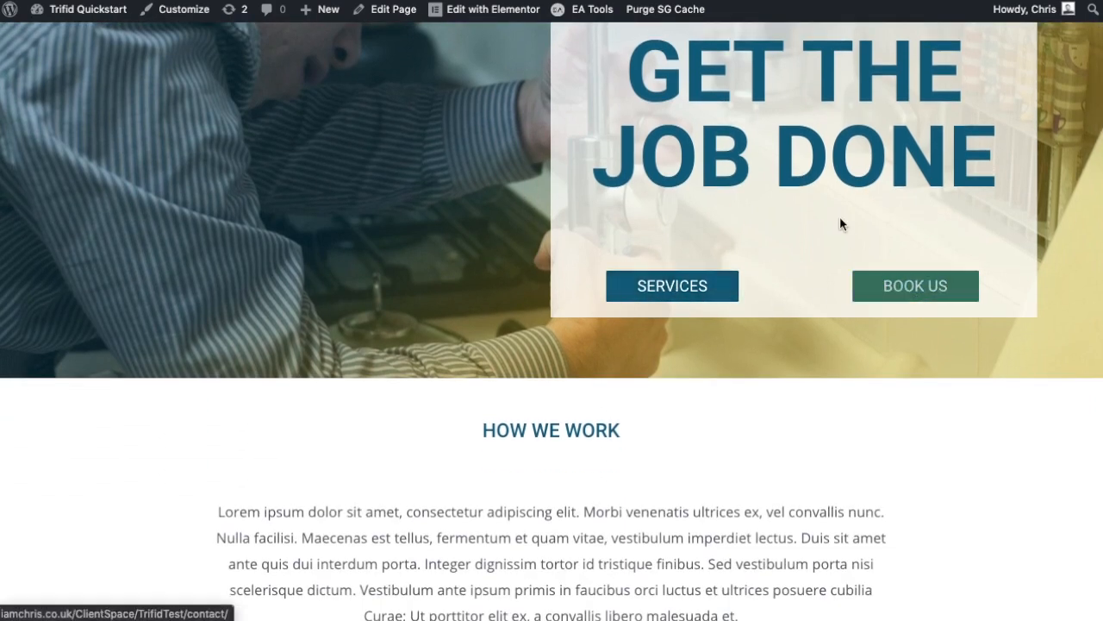
pyautogui.scroll(3, 528, 224)
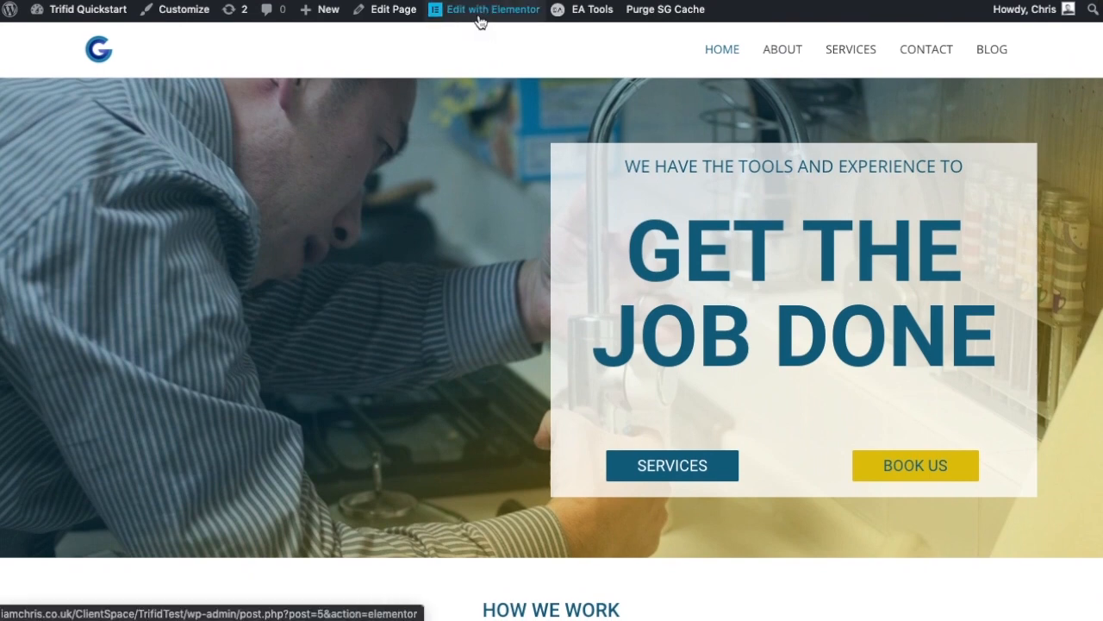
pyautogui.click(485, 12)
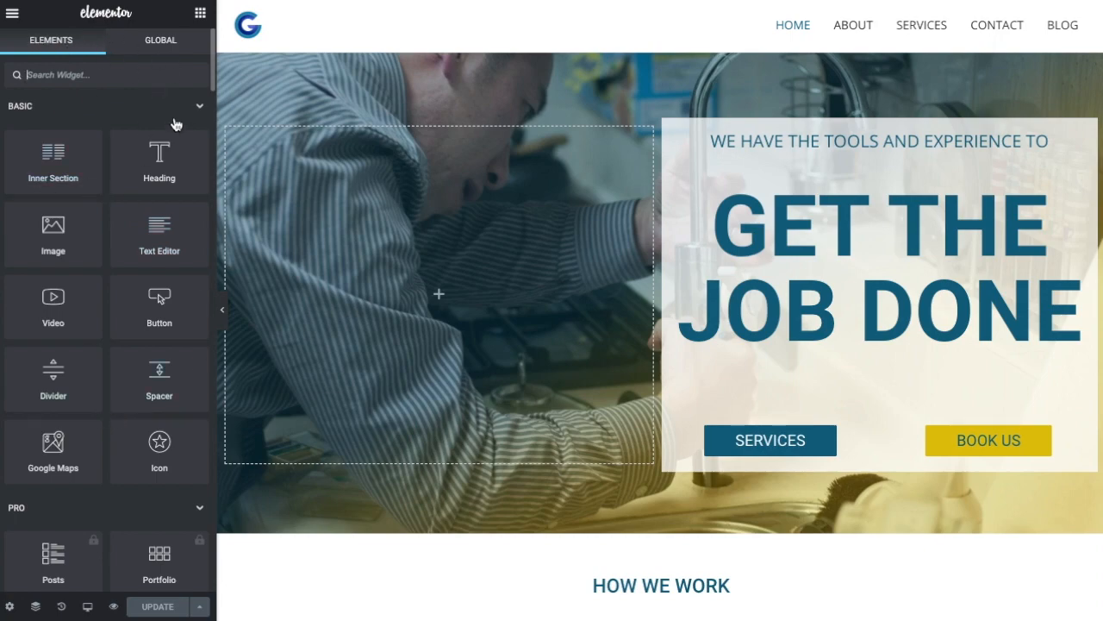
pyautogui.scroll(-2, 724, 228)
pyautogui.scroll(-5, 646, 222)
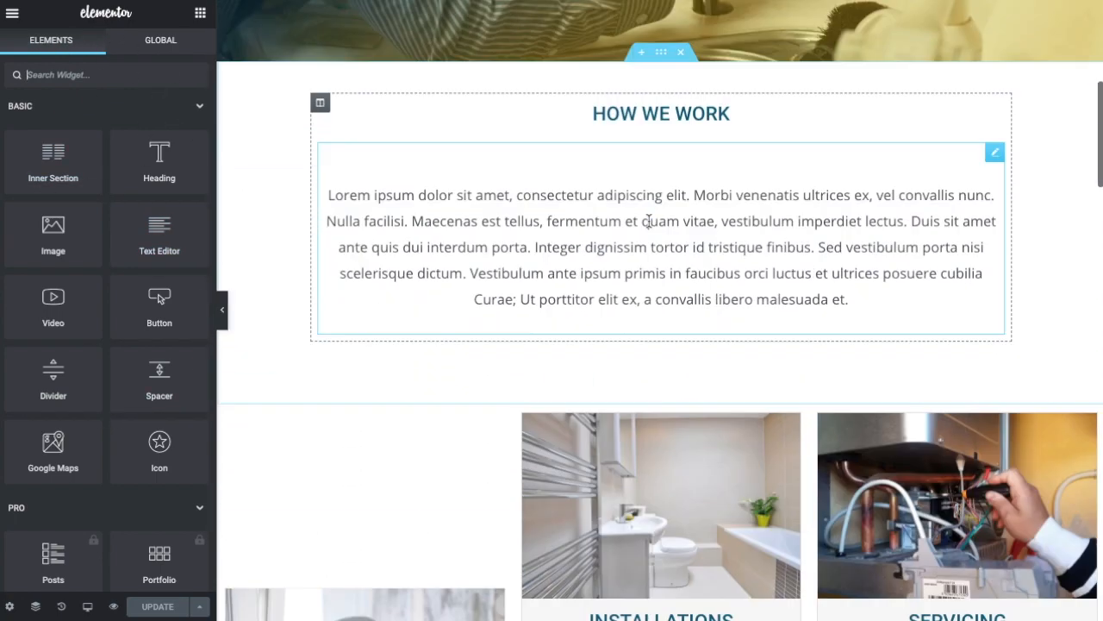
# Return to the hero section at the page start, hide the widget panel to preview it, and restore the panel
pyautogui.scroll(7, 646, 221)
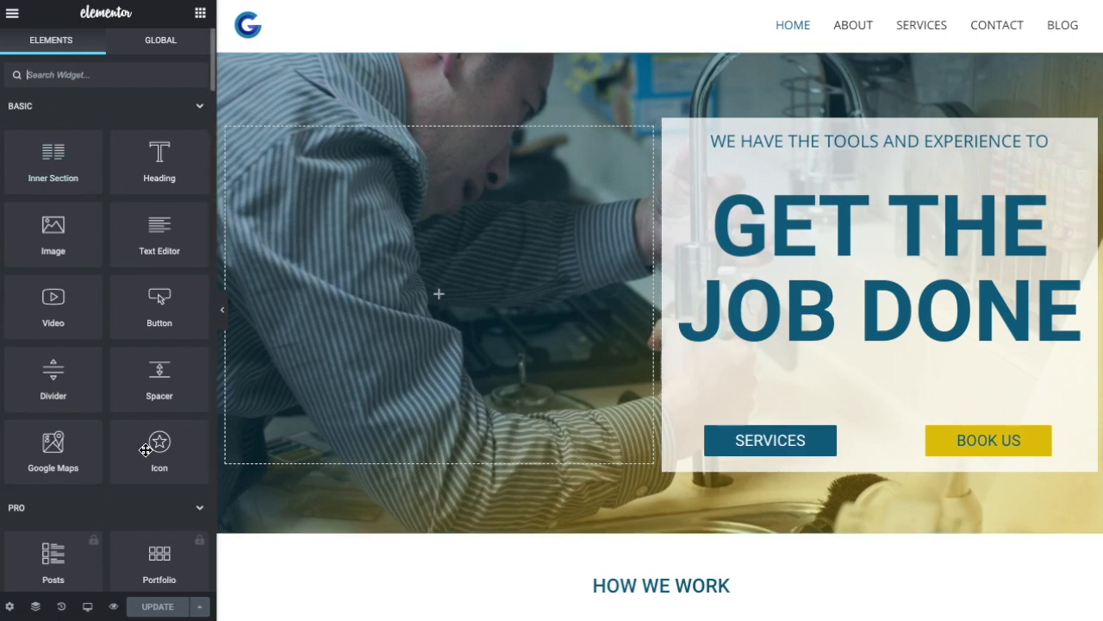
pyautogui.click(63, 69)
pyautogui.click(225, 320)
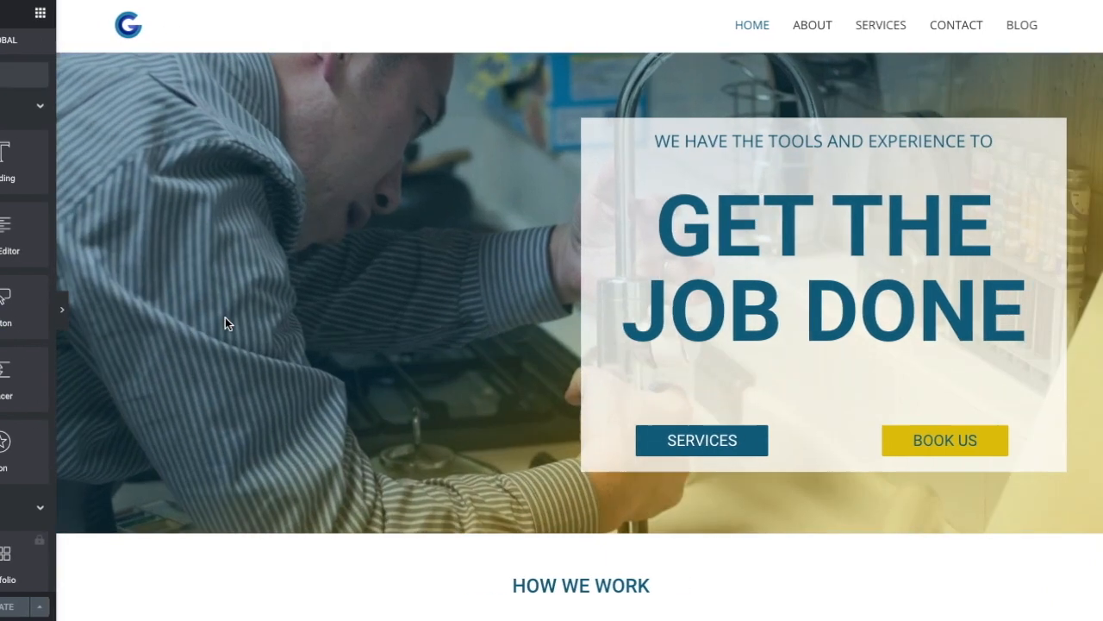
pyautogui.click(7, 314)
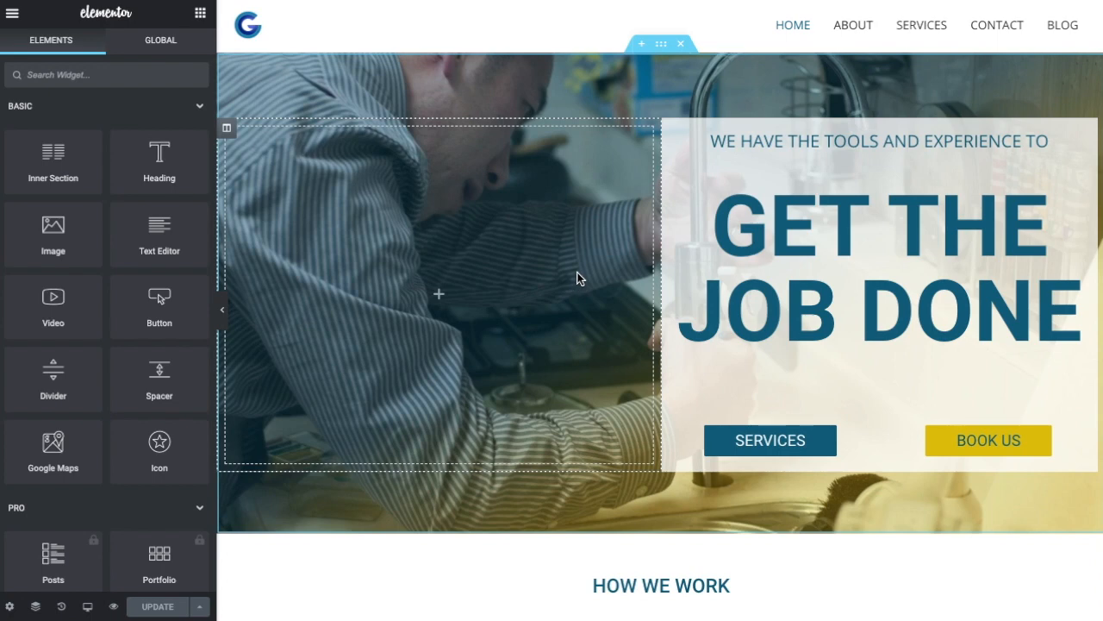
# Compare the hero section's layout at smaller browser zoom levels and return to the original zoom
pyautogui.hotkey('ctrl', '-')
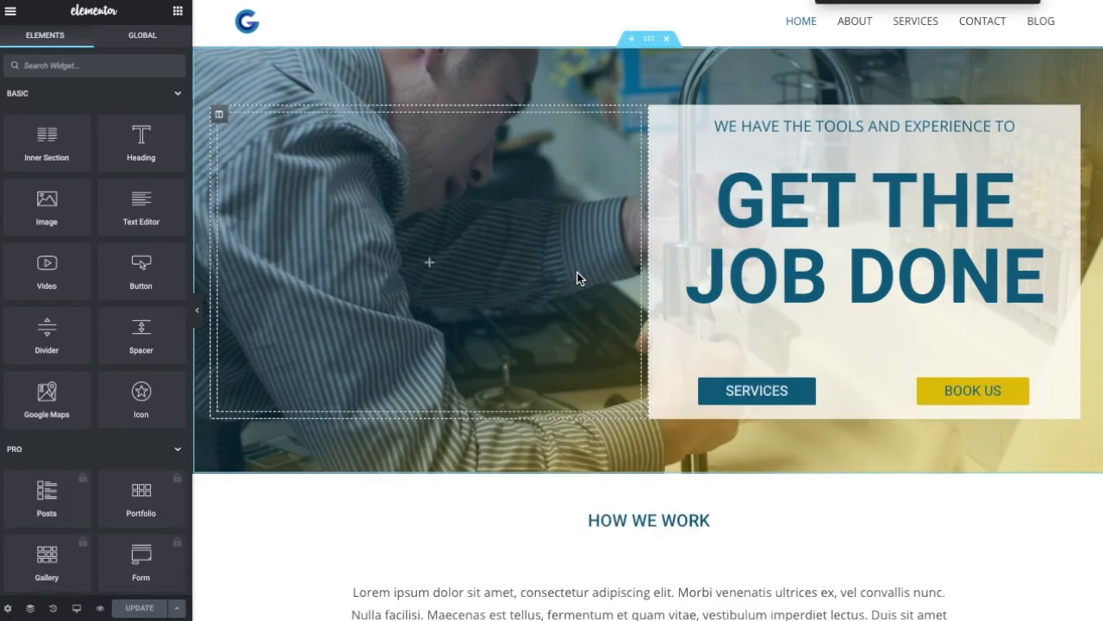
pyautogui.hotkey('ctrl', '-')
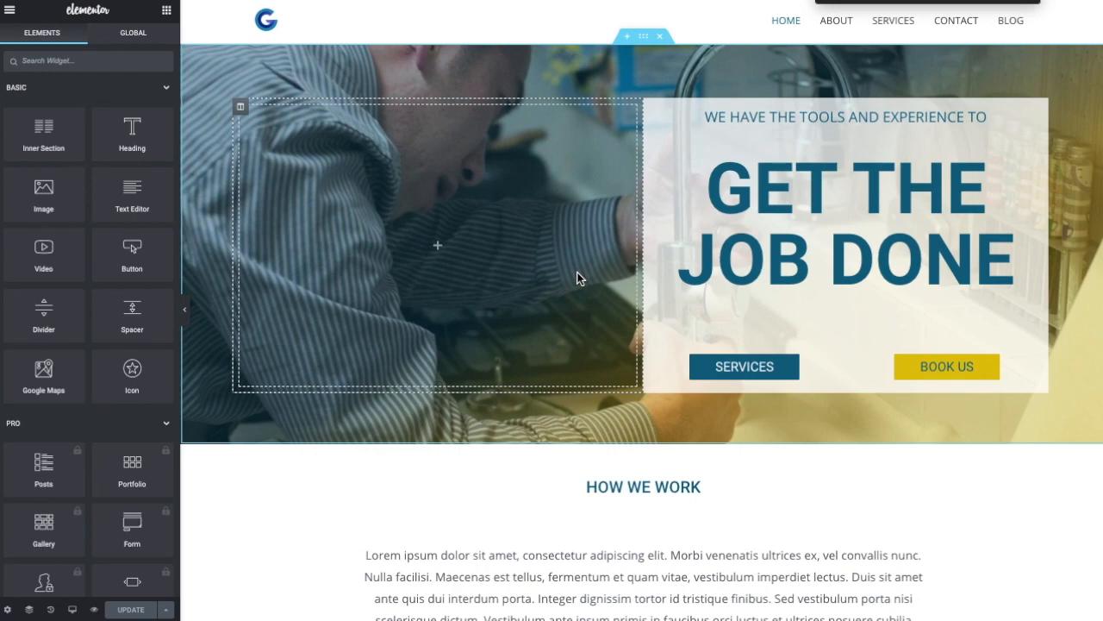
pyautogui.hotkey('ctrl', '+')
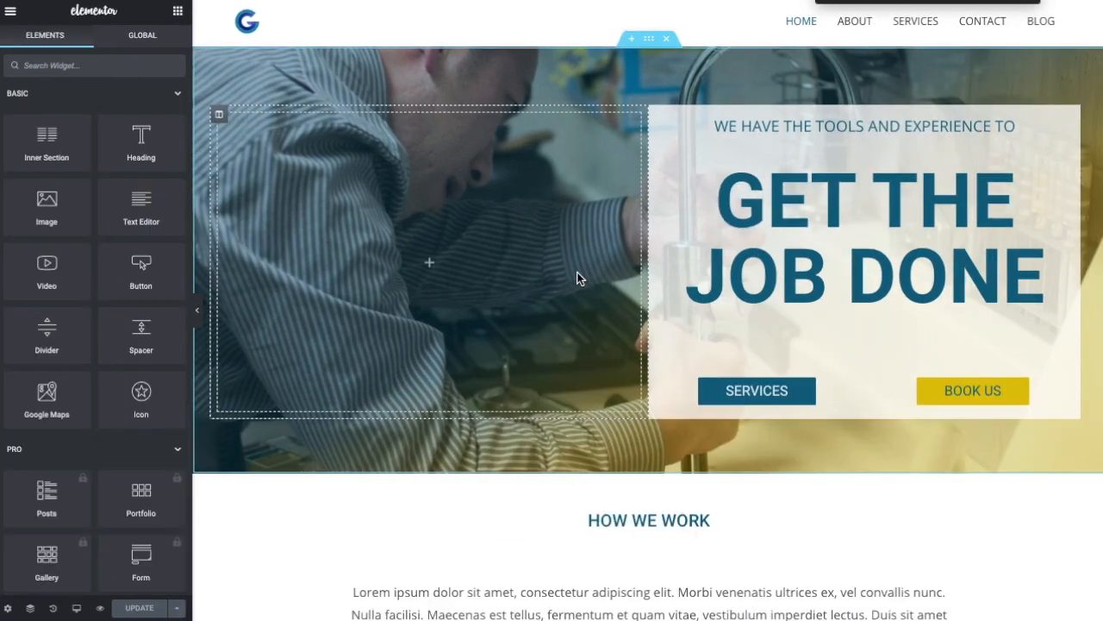
pyautogui.hotkey('ctrl', '-')
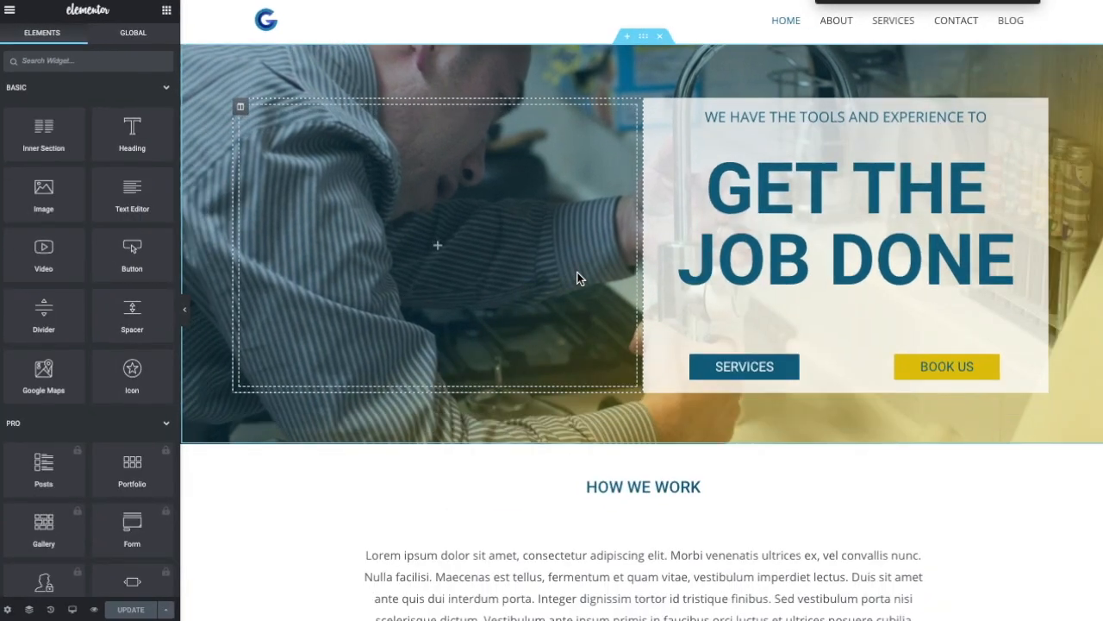
pyautogui.hotkey('ctrl', '+')
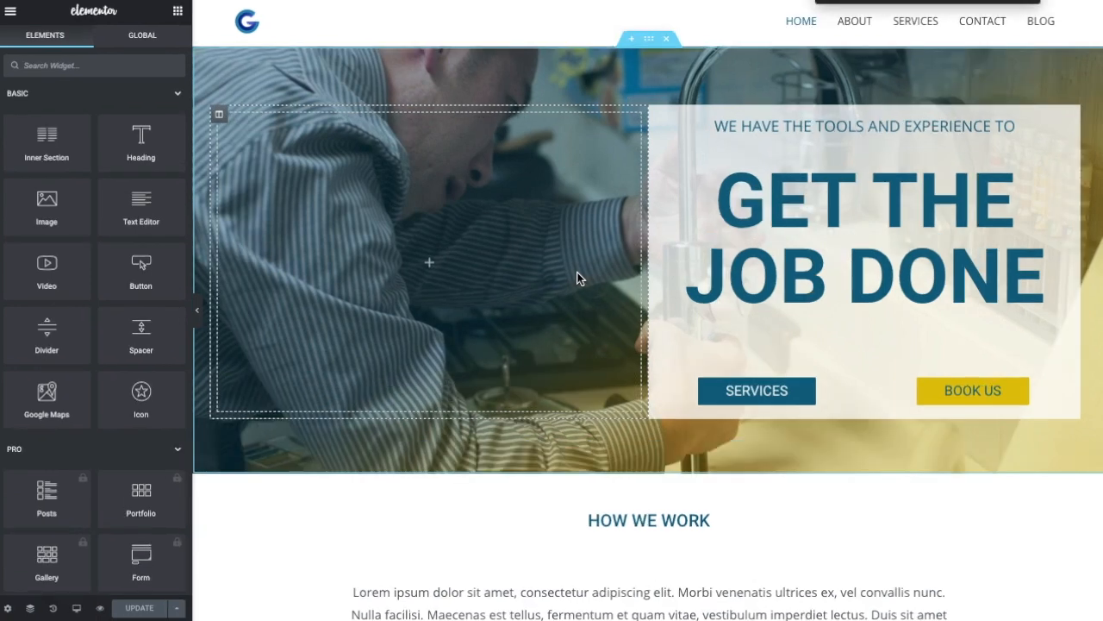
pyautogui.hotkey('ctrl', '+')
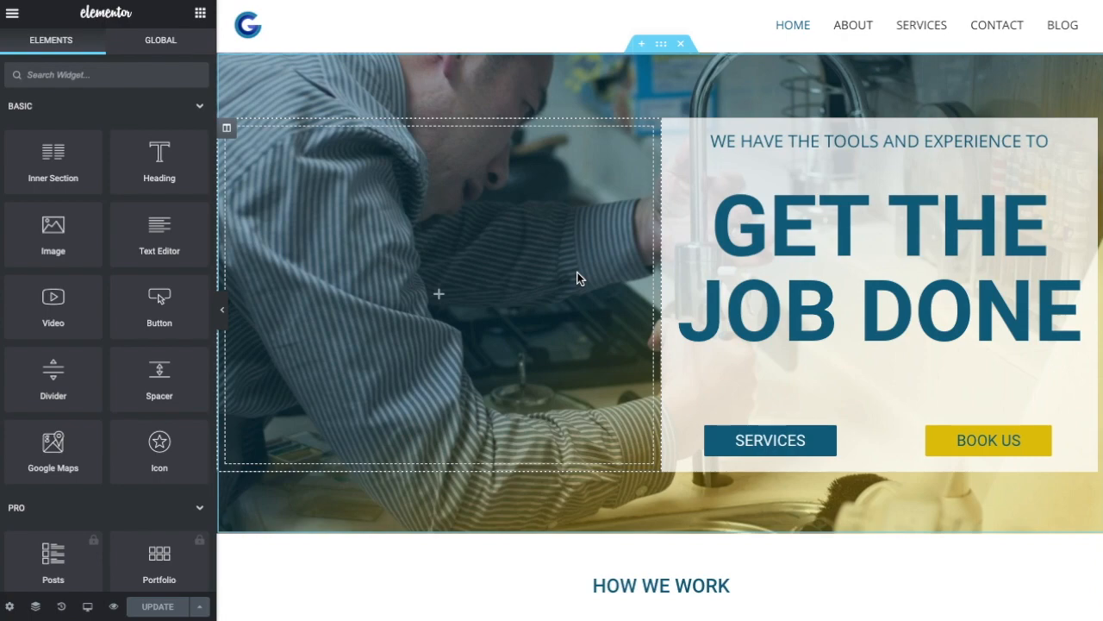
pyautogui.hotkey('ctrl', '-')
pyautogui.hotkey('ctrl', '+')
# Preview the hero section at full page width with the widget panel hidden
pyautogui.click(224, 319)
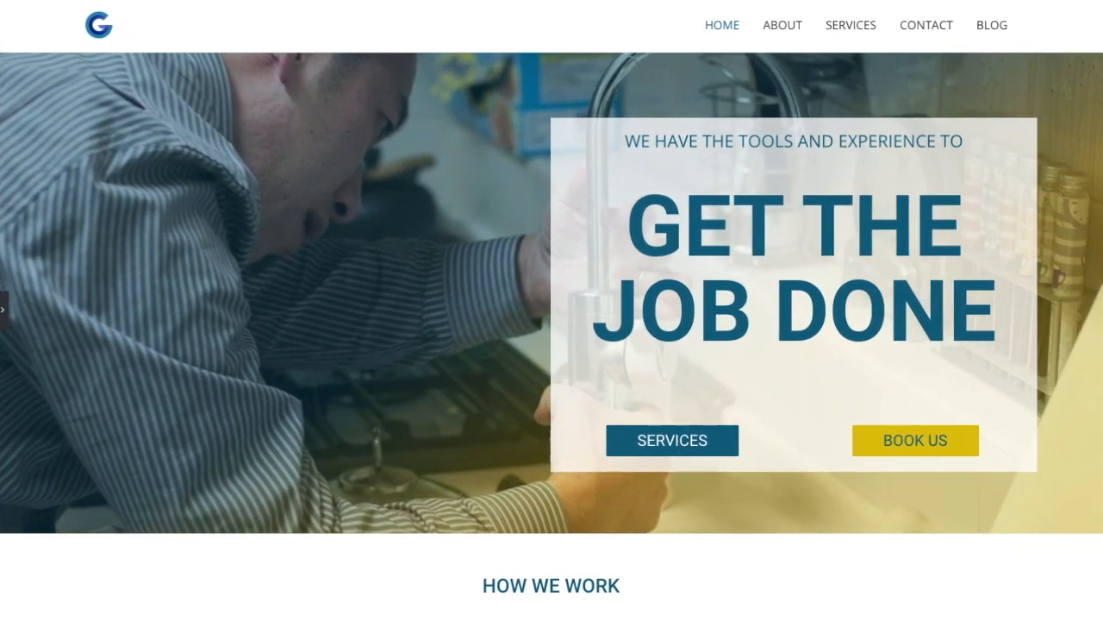
pyautogui.click(4, 310)
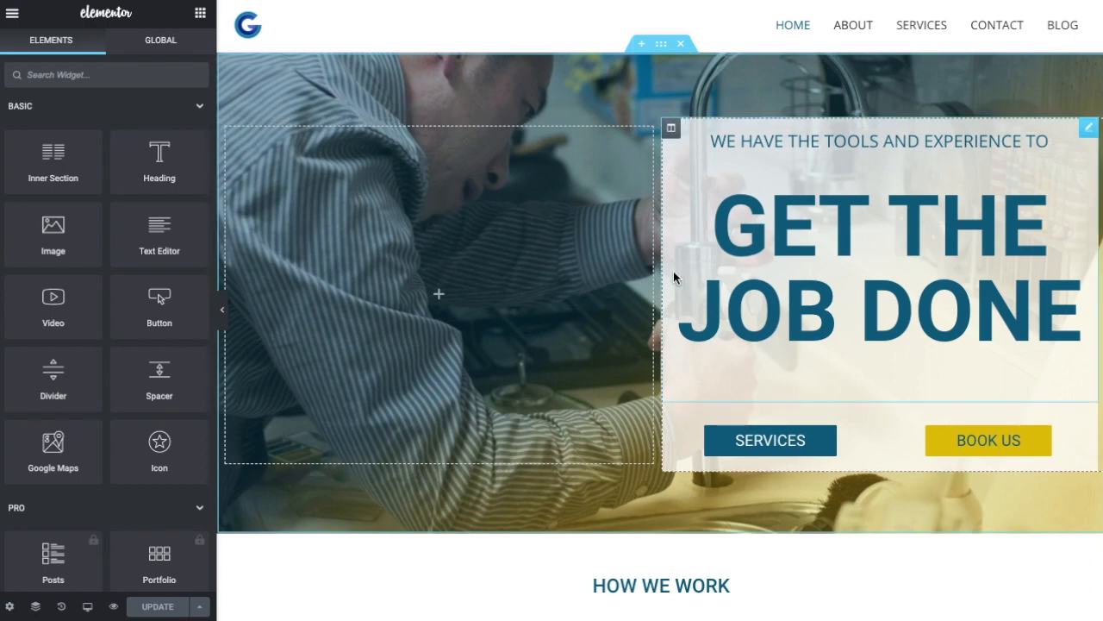
pyautogui.click(222, 309)
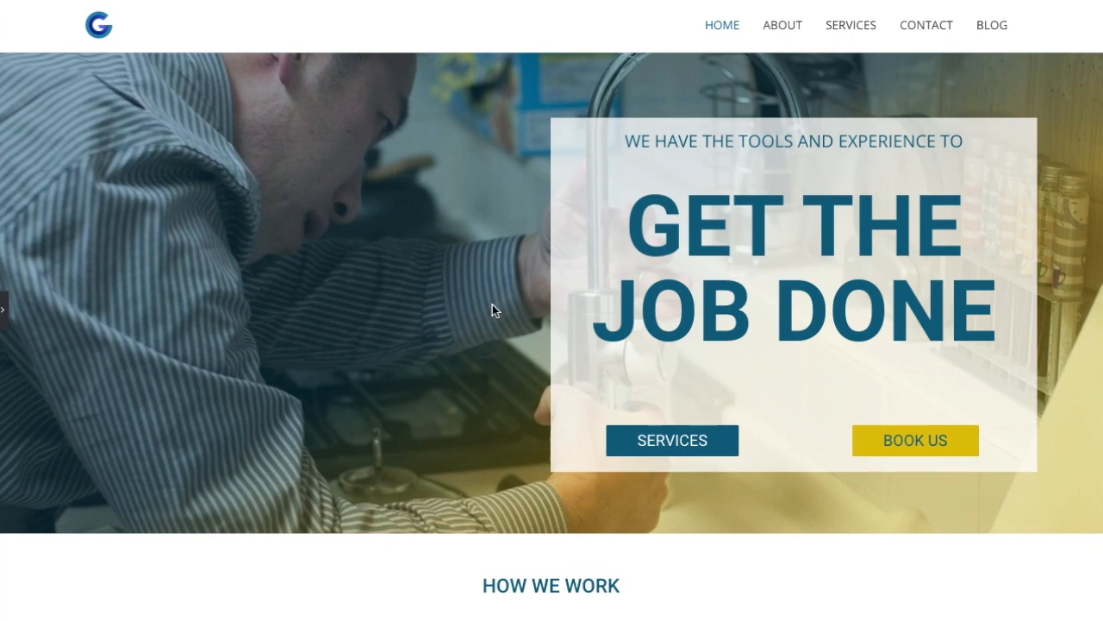
pyautogui.scroll(-3, 564, 311)
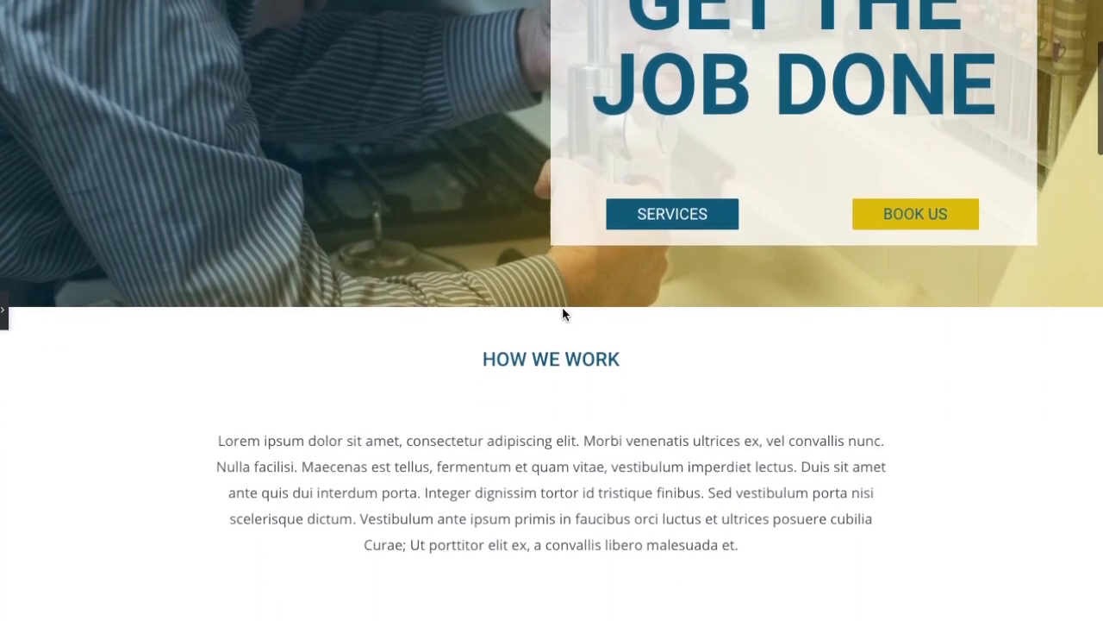
pyautogui.scroll(3, 287, 362)
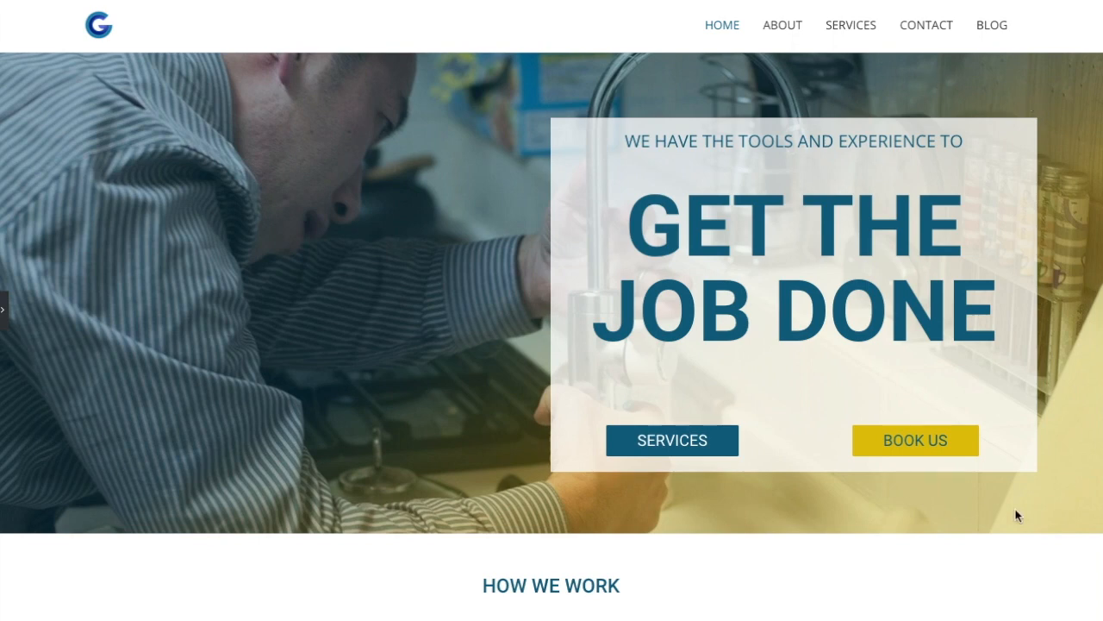
pyautogui.scroll(-1, 131, 350)
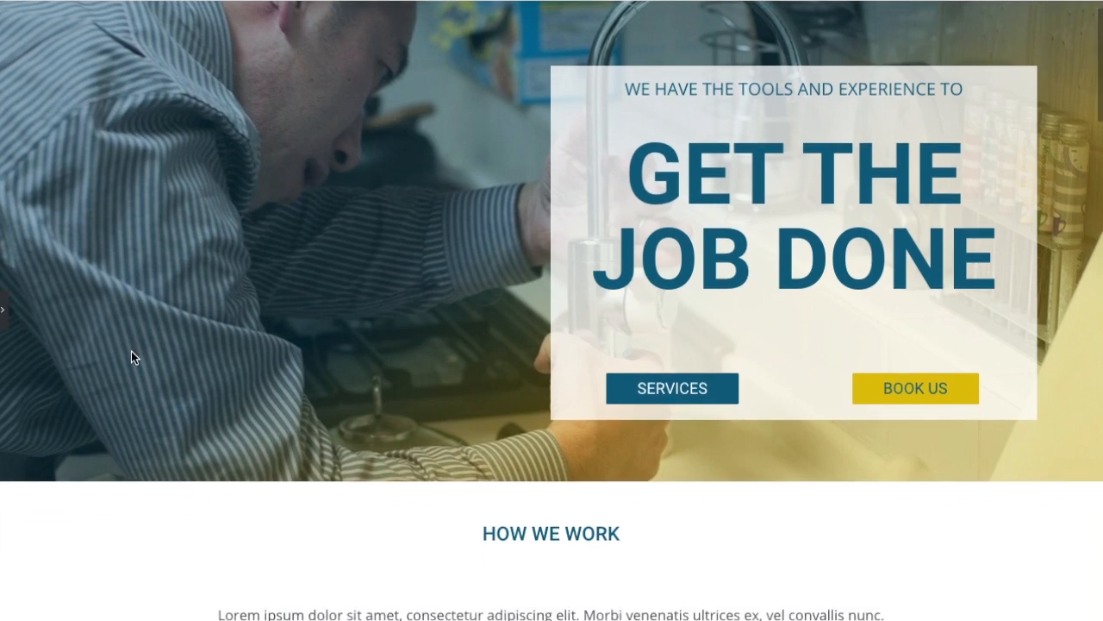
pyautogui.scroll(-1, 138, 358)
pyautogui.scroll(1, 138, 359)
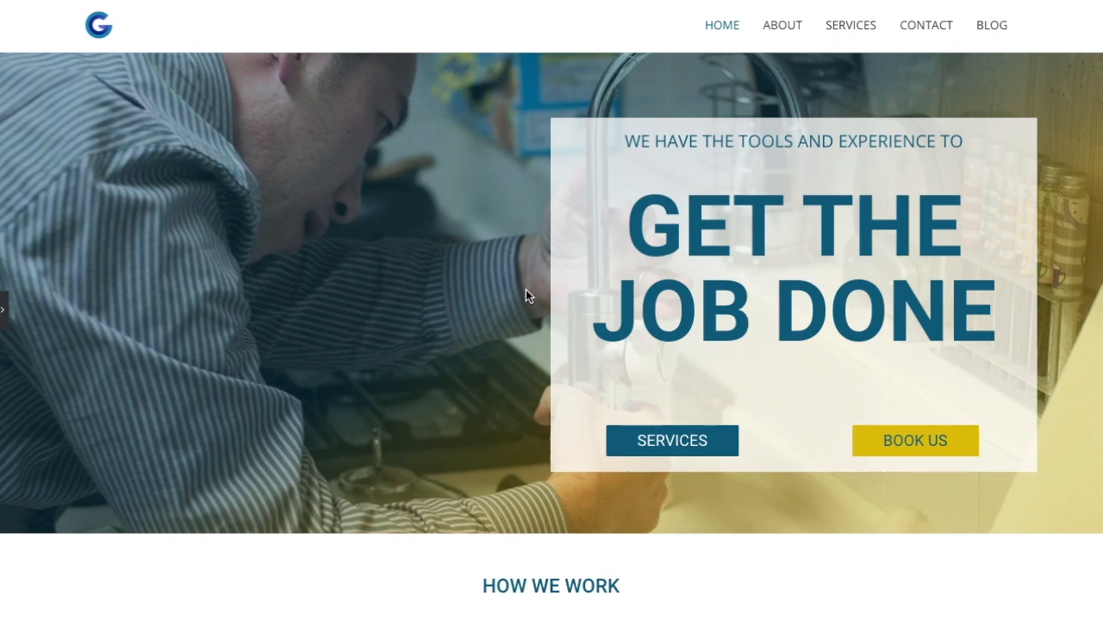
# Examine the page sections from How We Work to Some of Our Work without the widget panel, and bring the panel back
pyautogui.scroll(-5, 527, 296)
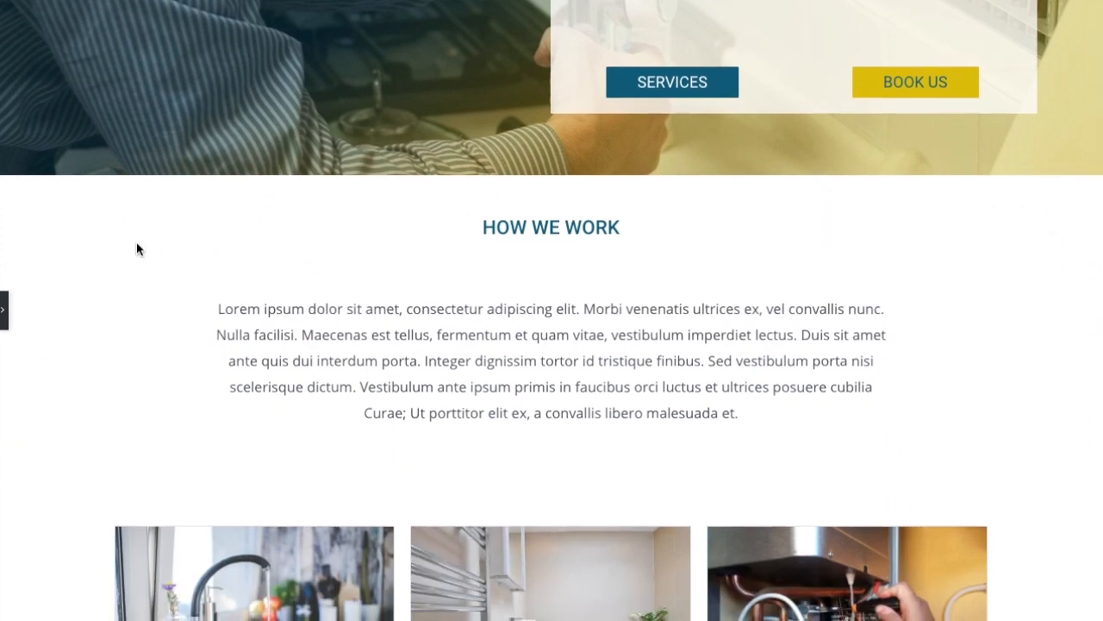
pyautogui.scroll(-4, 628, 349)
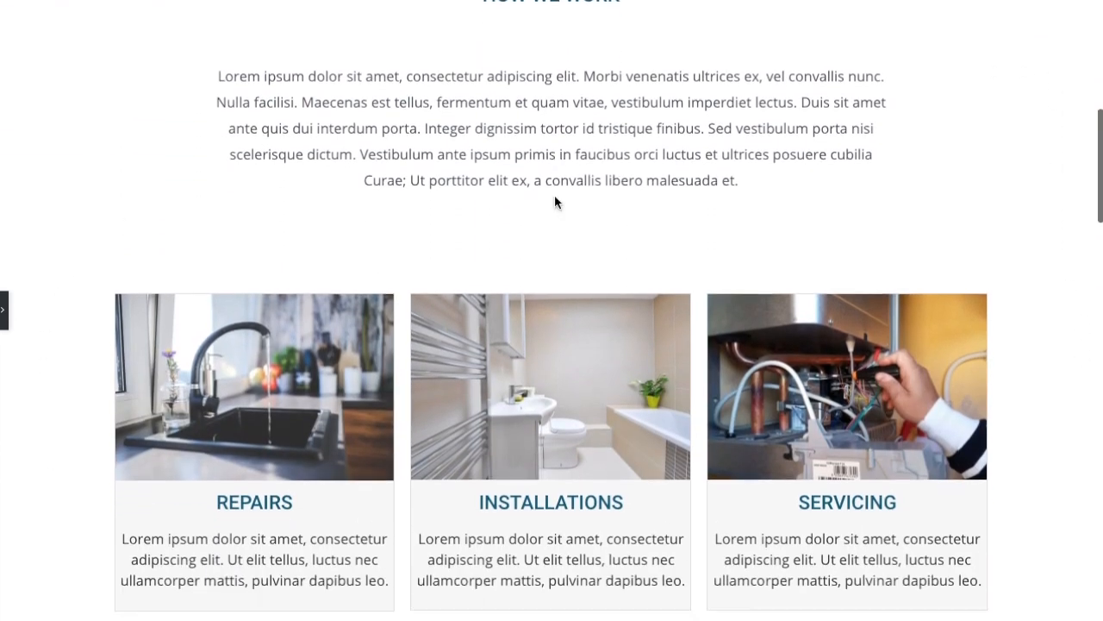
pyautogui.scroll(-4, 288, 509)
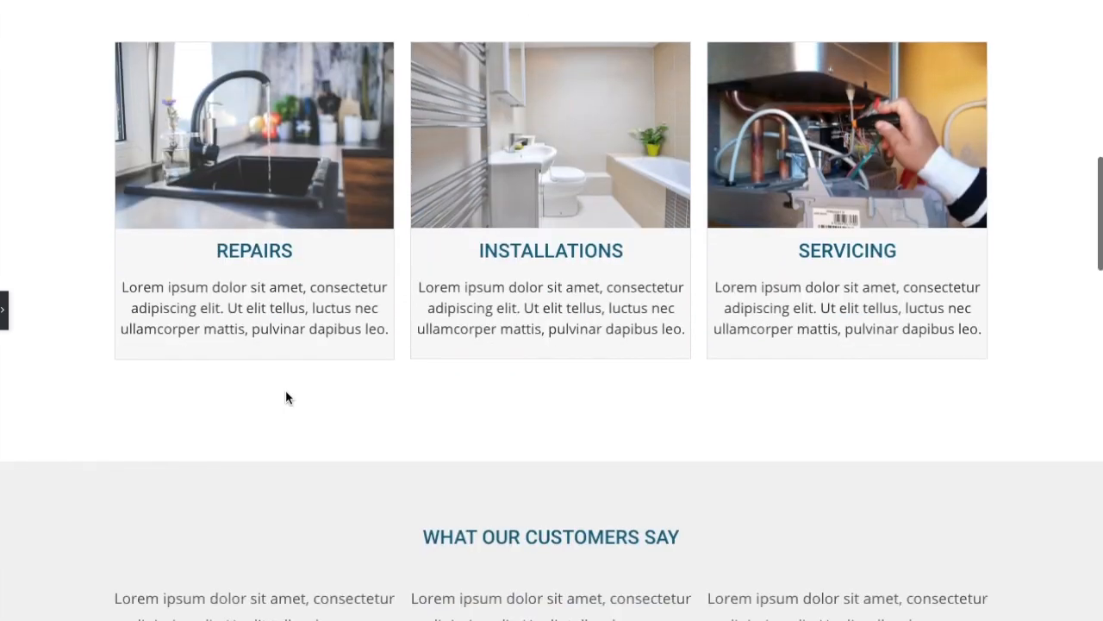
pyautogui.scroll(-1, 736, 237)
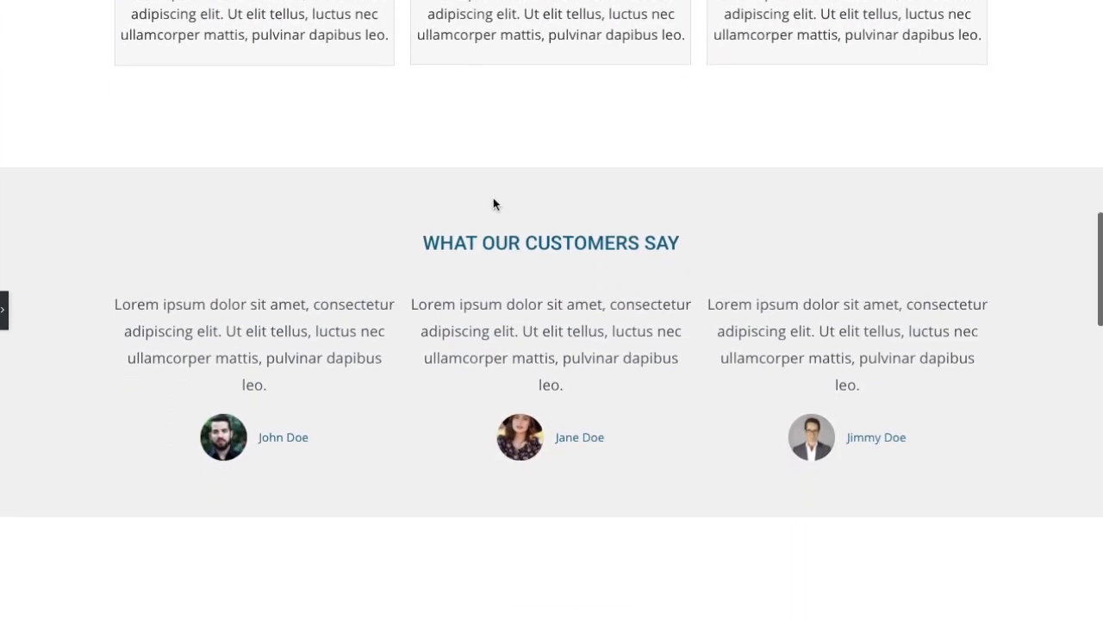
pyautogui.scroll(-7, 421, 399)
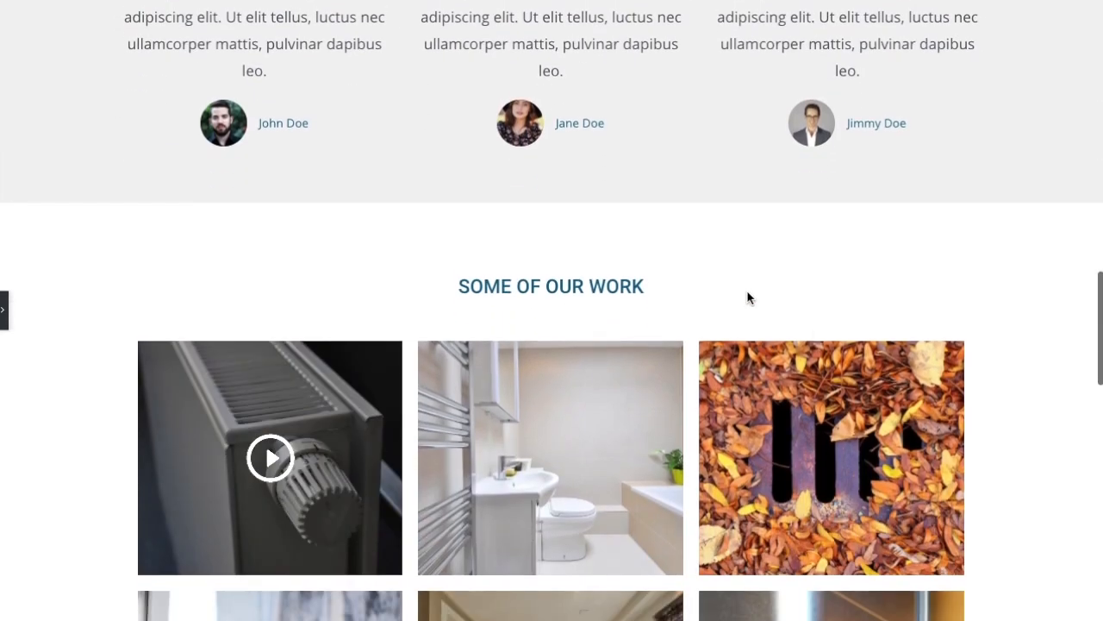
pyautogui.scroll(15, 354, 481)
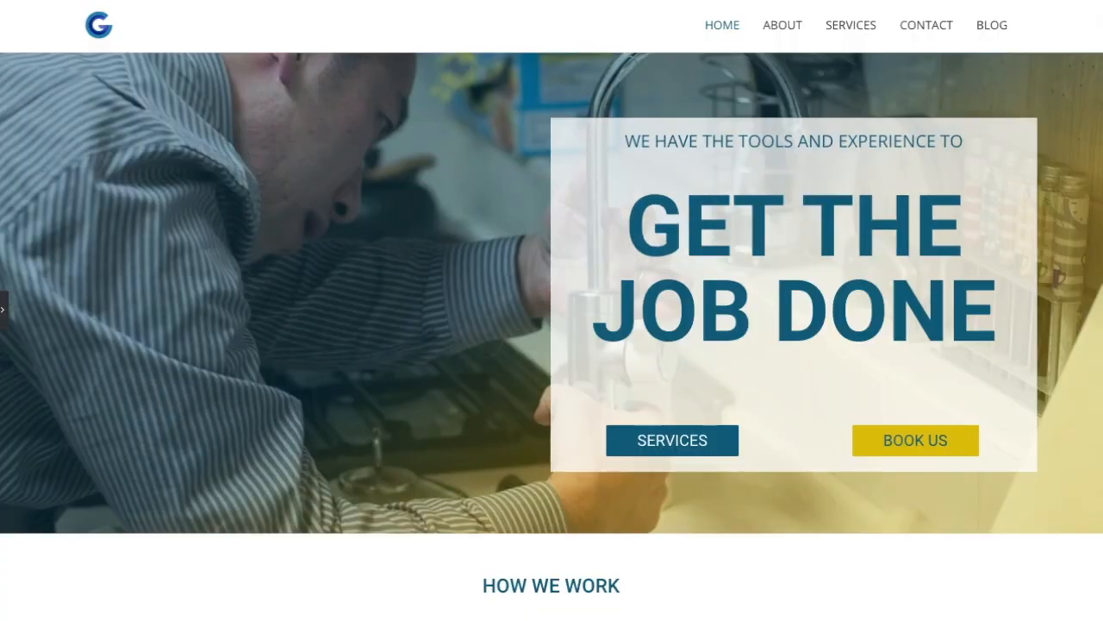
pyautogui.click(4, 309)
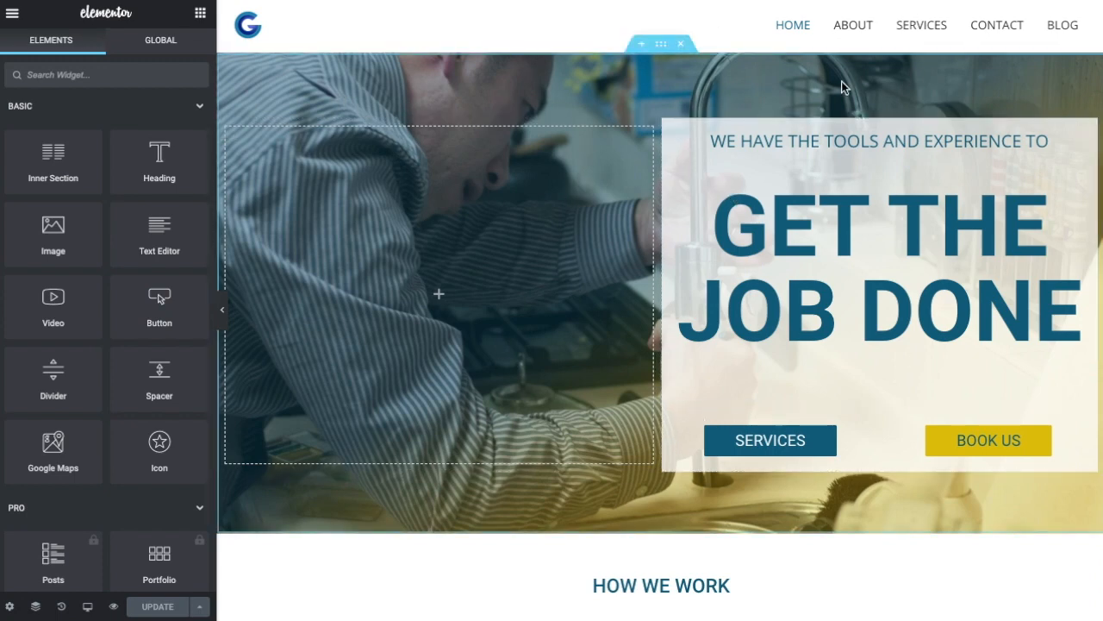
# Examine the outlines and handles of the page sections down to What Our Customers Say, and return to the hero section
pyautogui.scroll(-4, 684, 121)
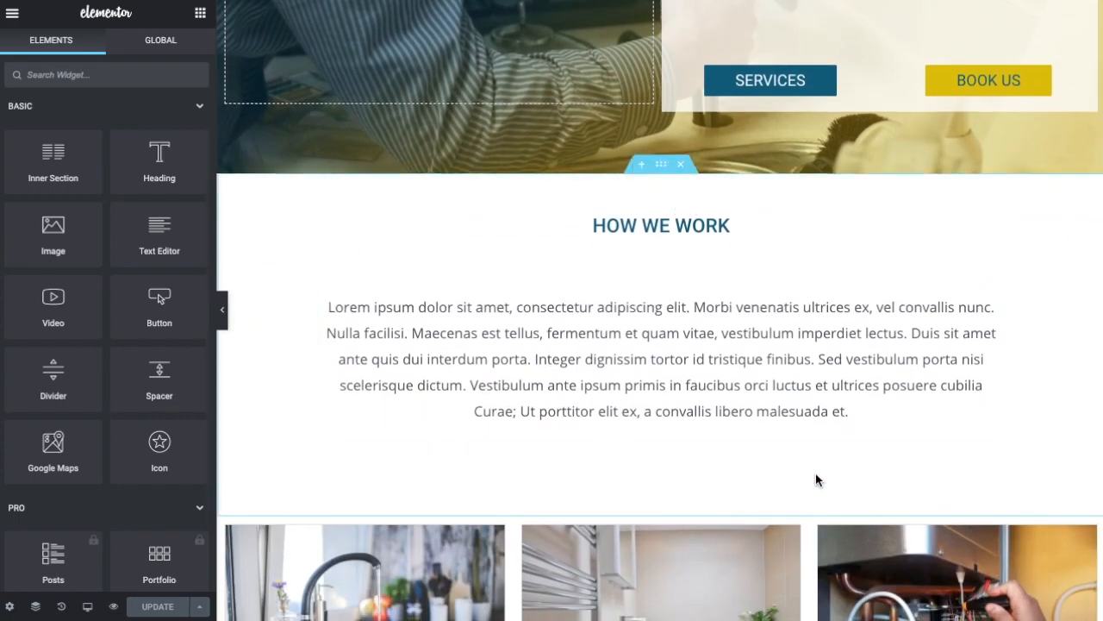
pyautogui.scroll(-3, 598, 386)
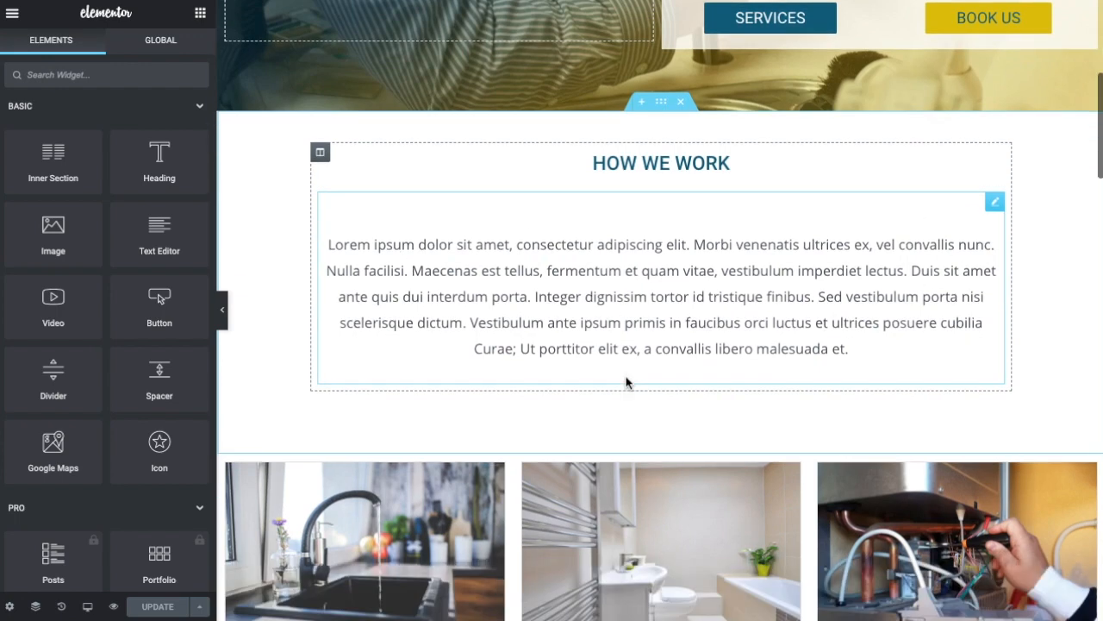
pyautogui.scroll(-5, 605, 281)
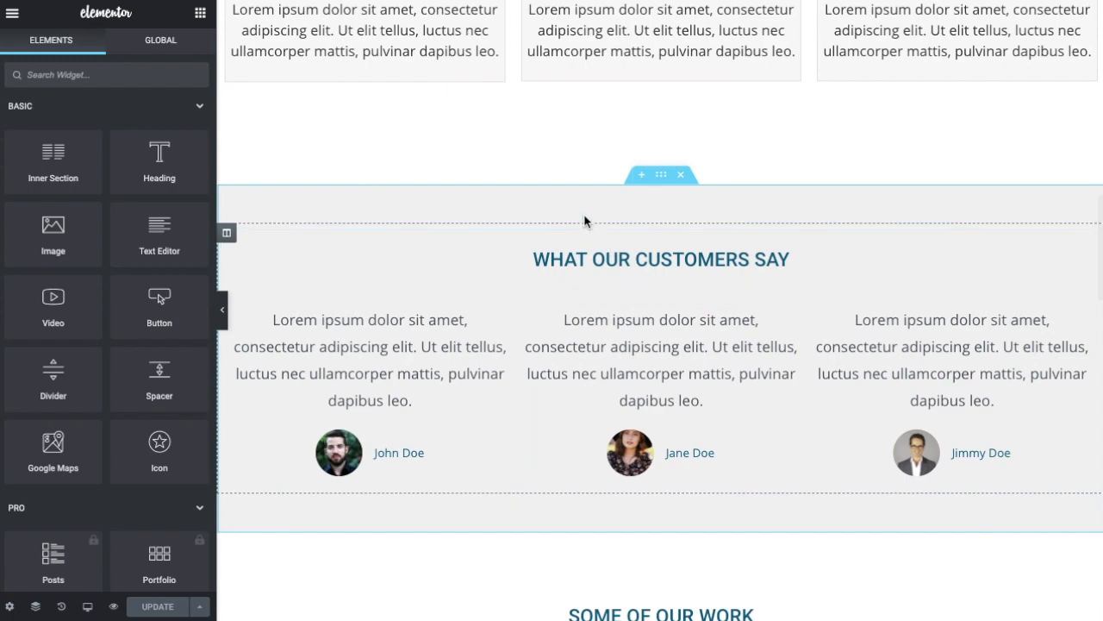
pyautogui.scroll(-1, 569, 207)
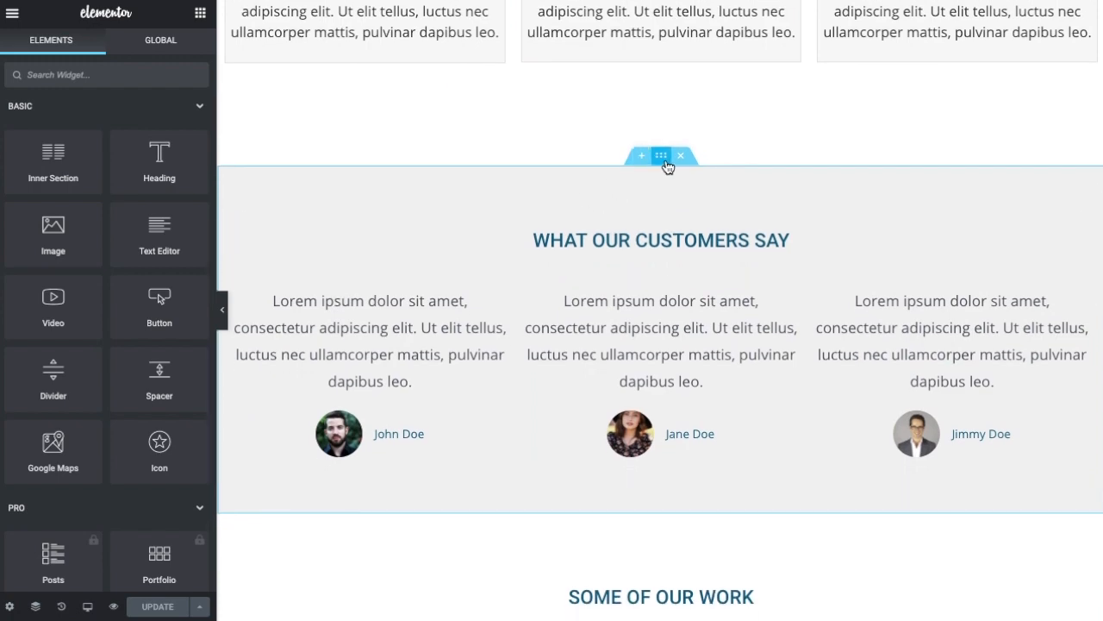
pyautogui.scroll(5, 662, 166)
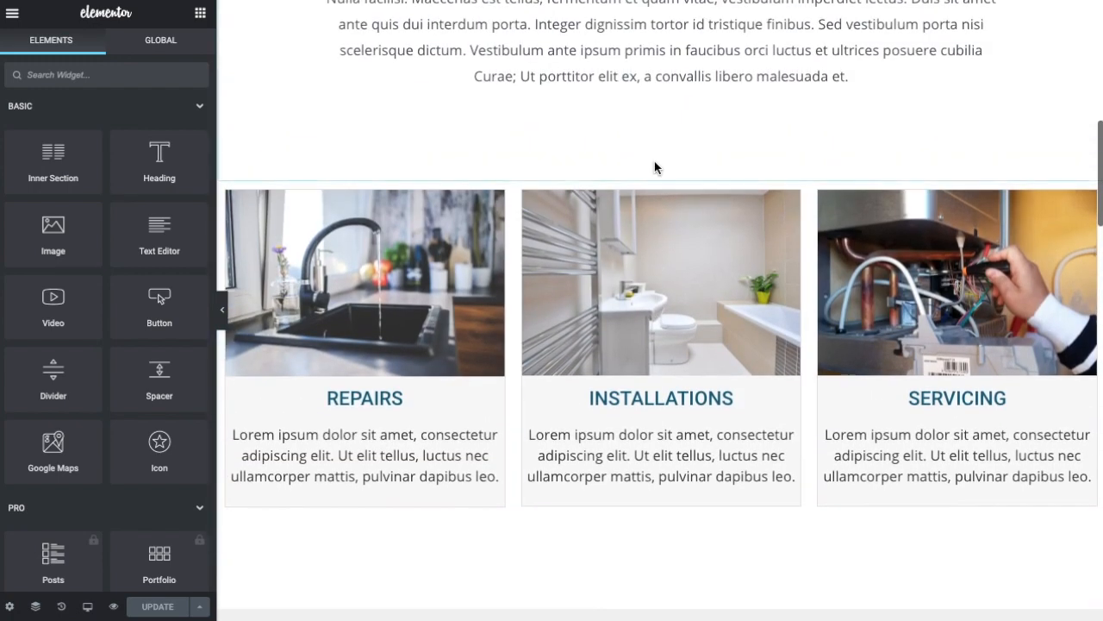
pyautogui.scroll(5, 659, 178)
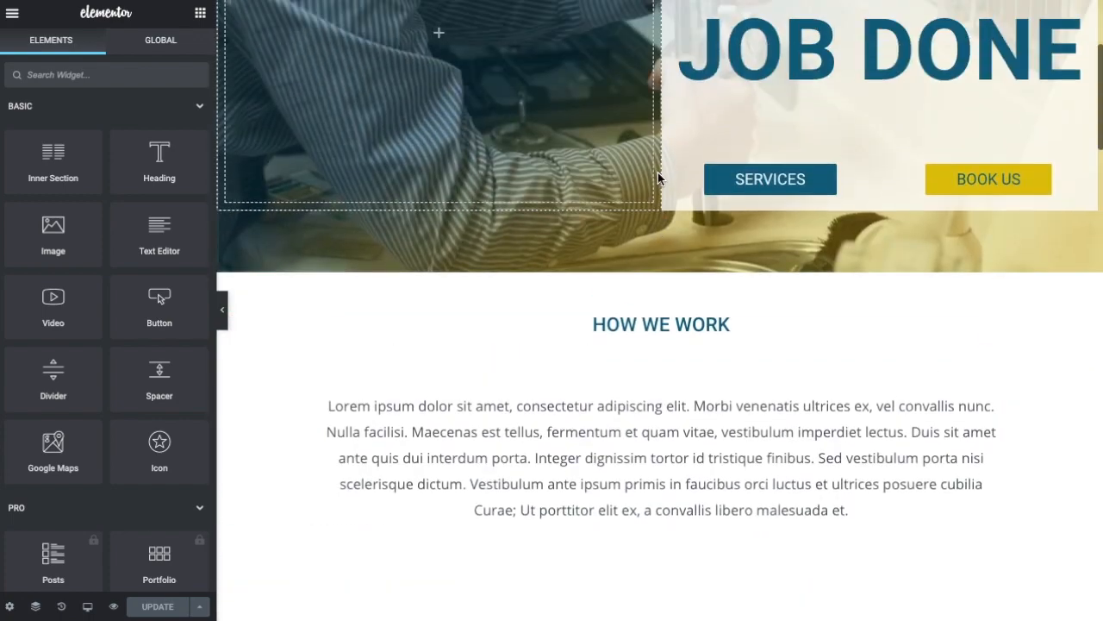
pyautogui.scroll(3, 657, 267)
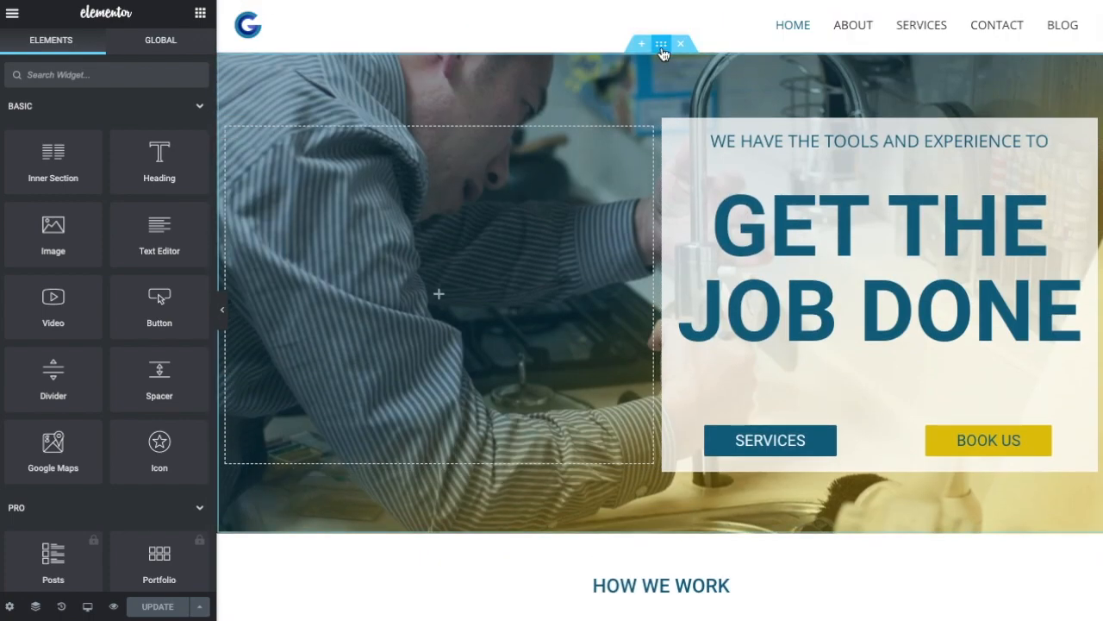
# Open the layout settings of the hero section and the How We Work section in turn, ending on the hero section's settings
pyautogui.click(661, 52)
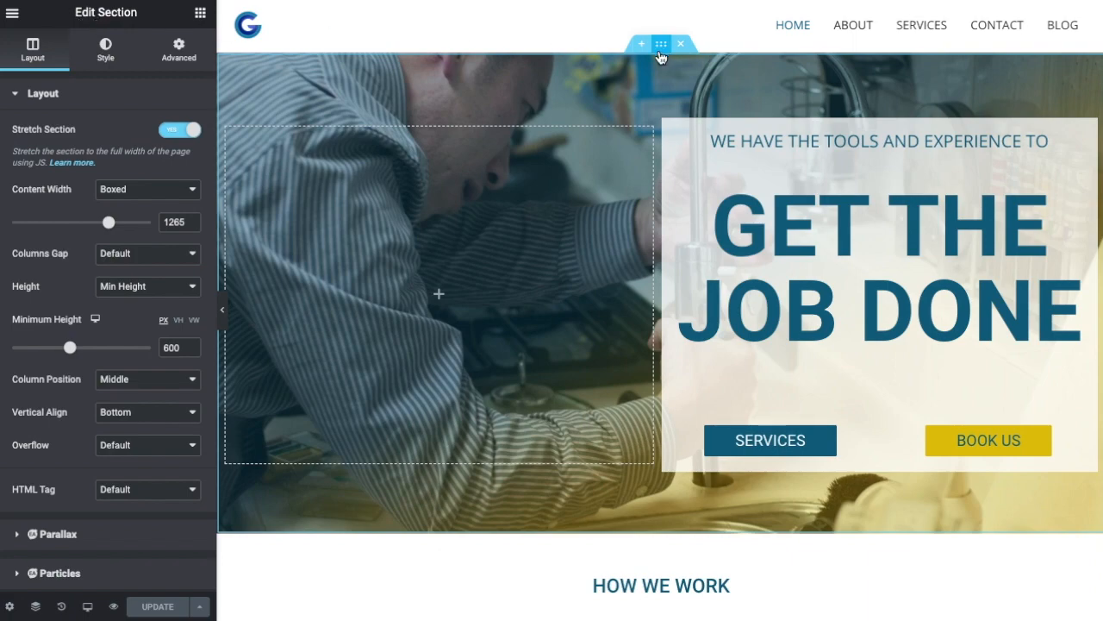
pyautogui.scroll(-3, 654, 227)
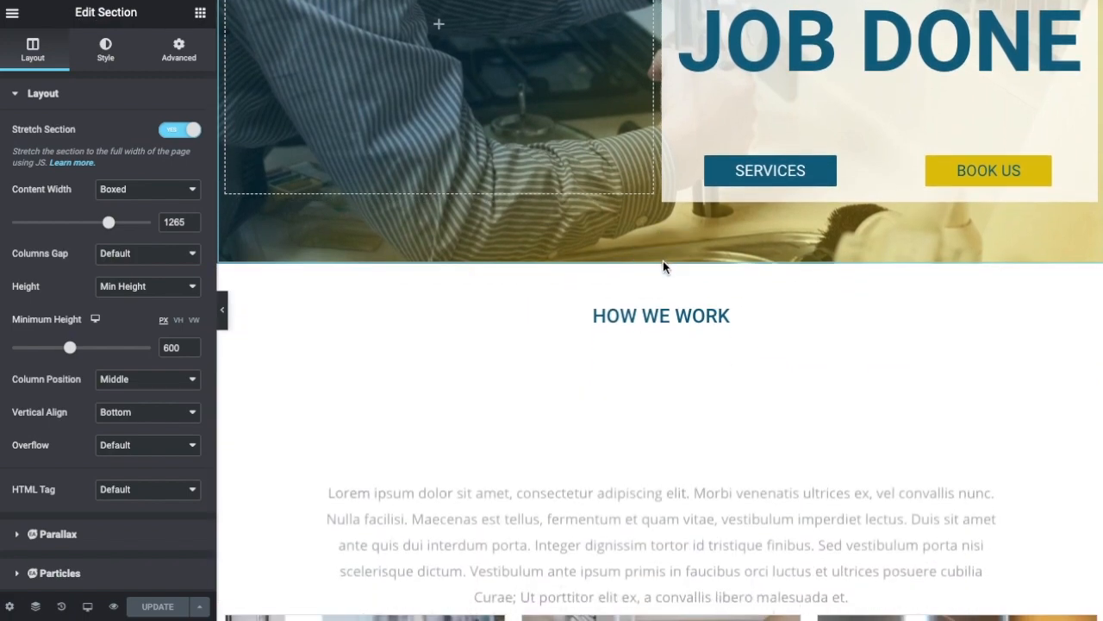
pyautogui.click(662, 259)
pyautogui.scroll(3, 659, 270)
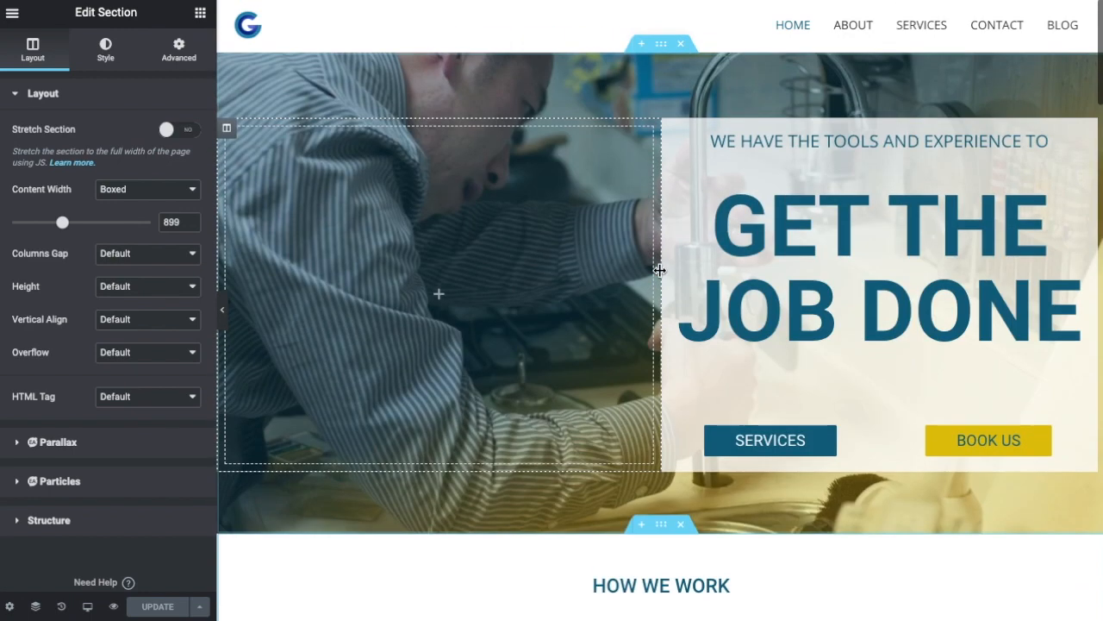
pyautogui.click(661, 44)
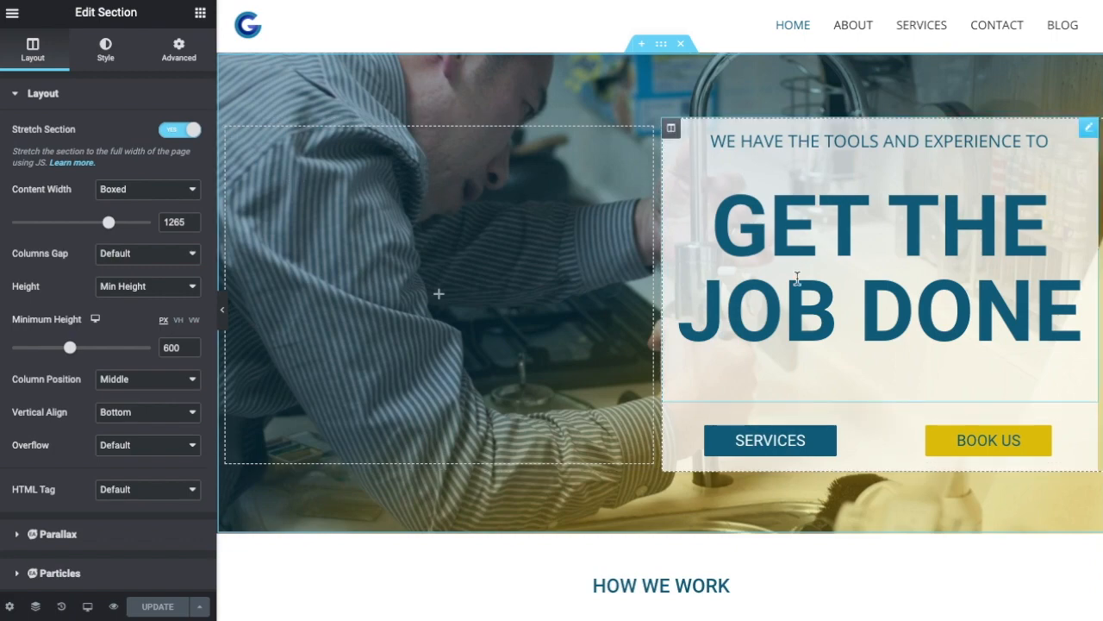
pyautogui.scroll(-5, 647, 279)
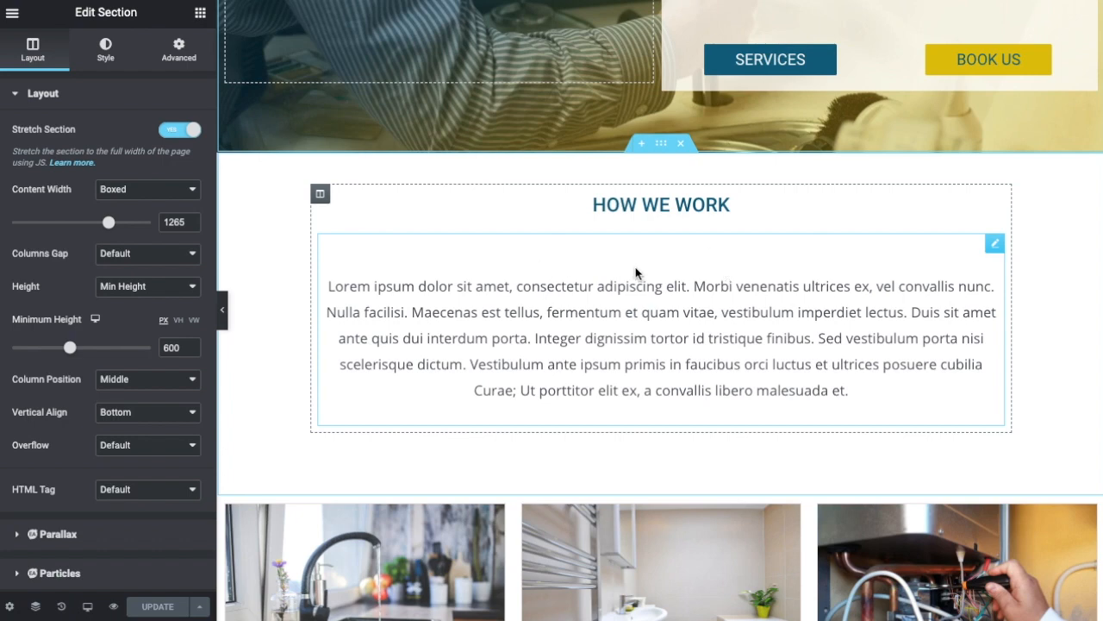
# Examine the column layouts of the page sections from the hero down to What Our Customers Say
pyautogui.scroll(-4, 635, 273)
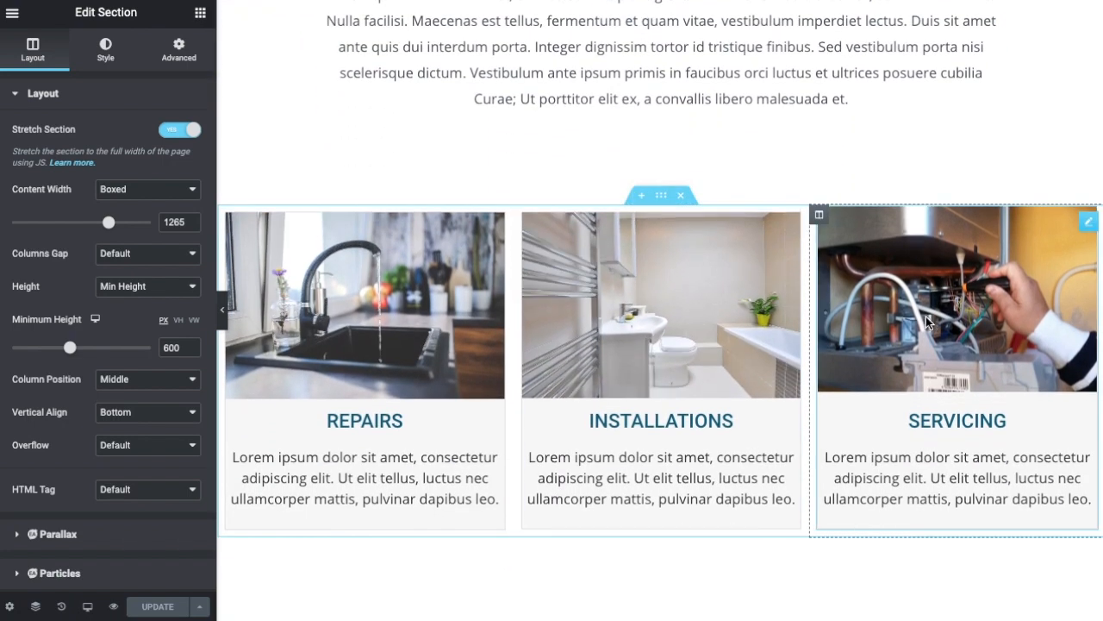
pyautogui.scroll(-2, 926, 316)
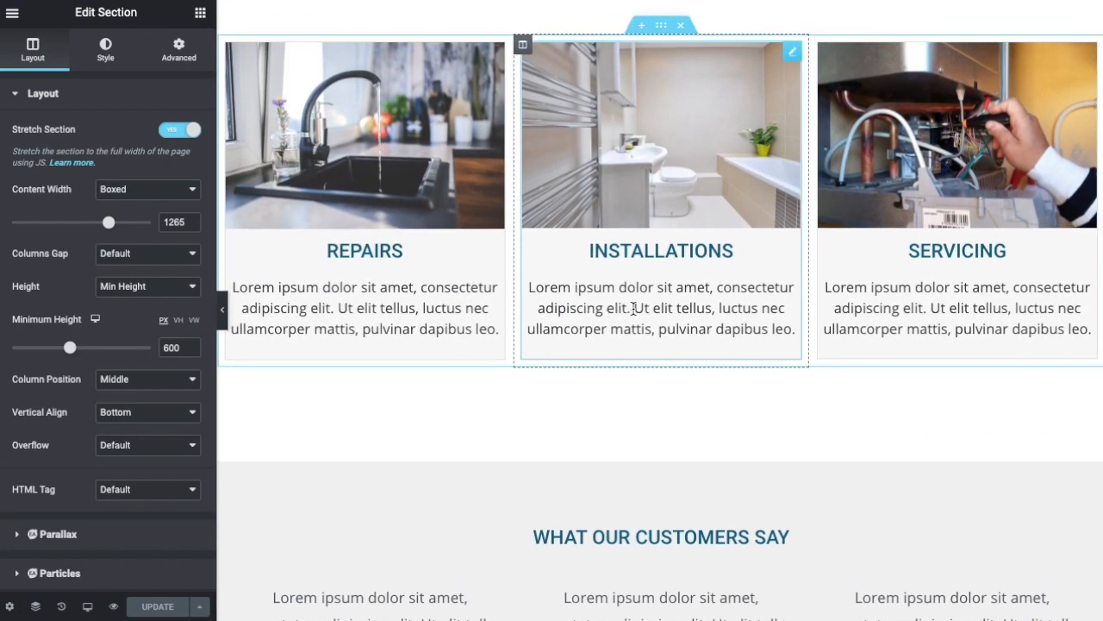
pyautogui.scroll(1, 634, 308)
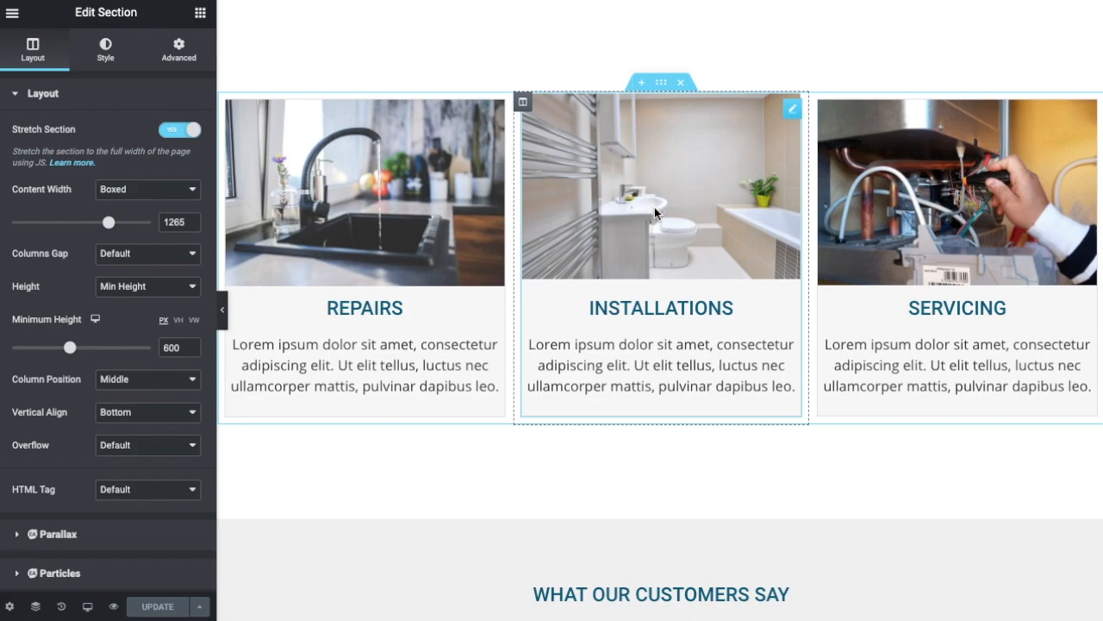
pyautogui.scroll(-4, 657, 209)
pyautogui.scroll(14, 657, 209)
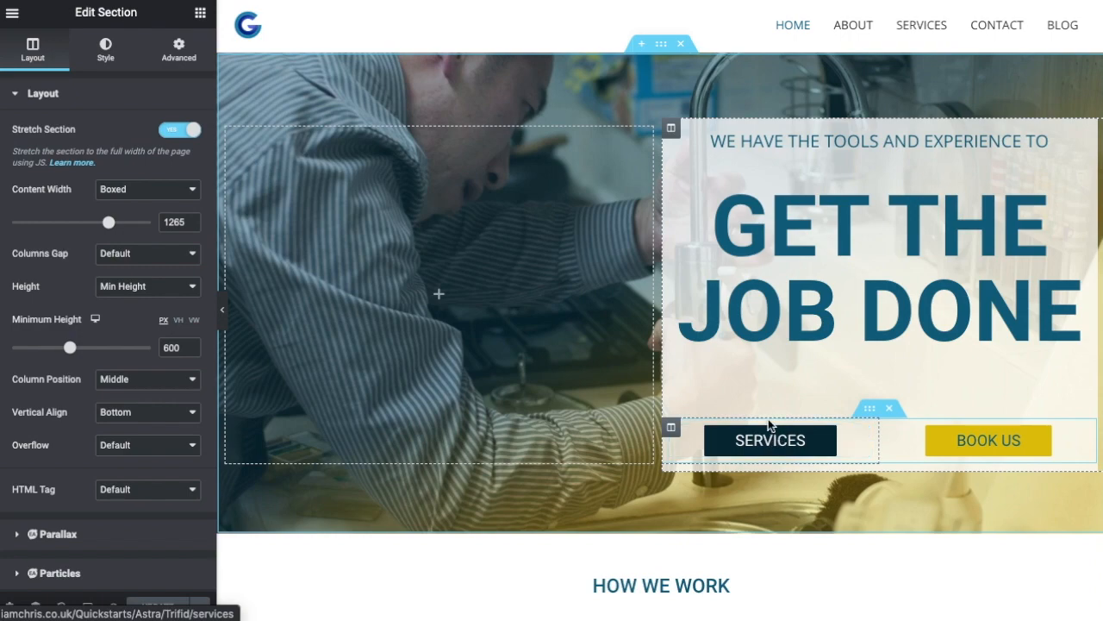
pyautogui.scroll(-5, 800, 268)
pyautogui.scroll(-2, 800, 268)
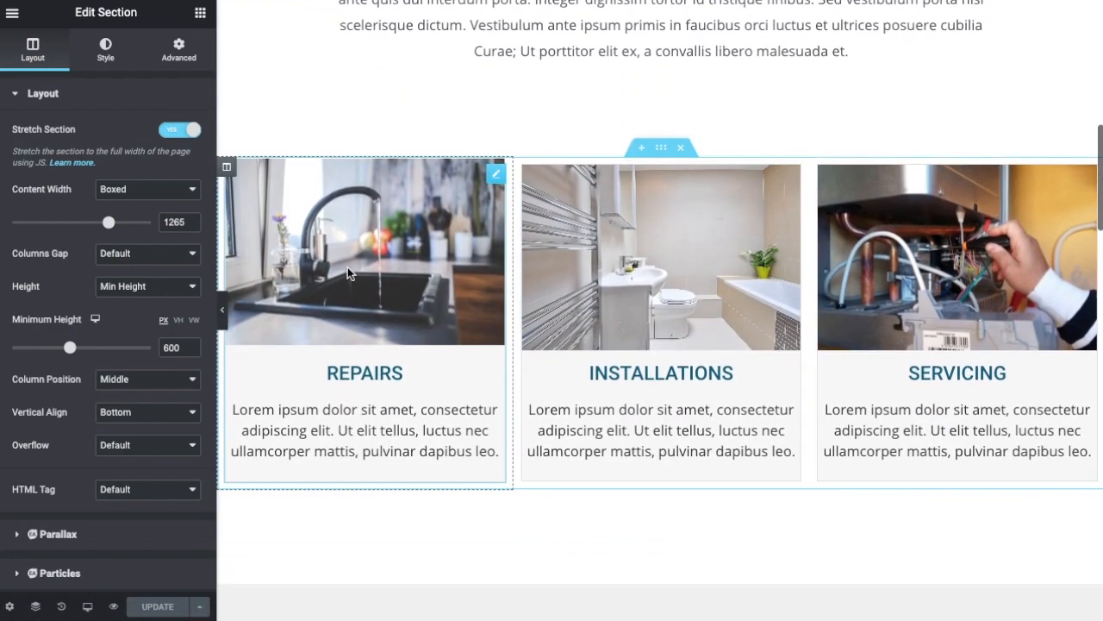
pyautogui.scroll(-8, 397, 268)
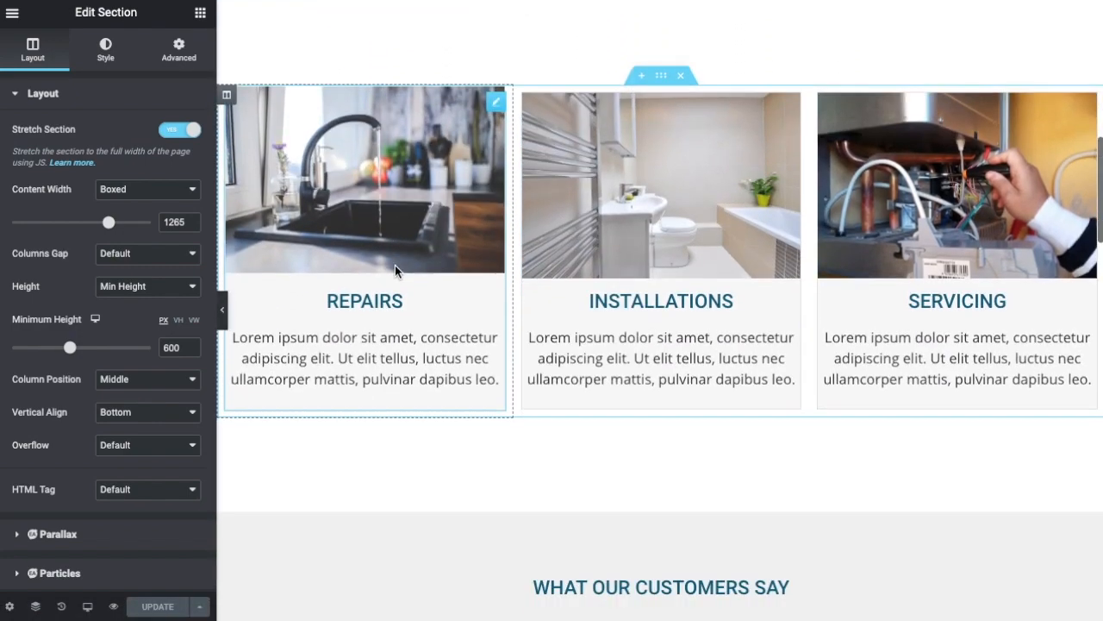
pyautogui.scroll(1, 546, 296)
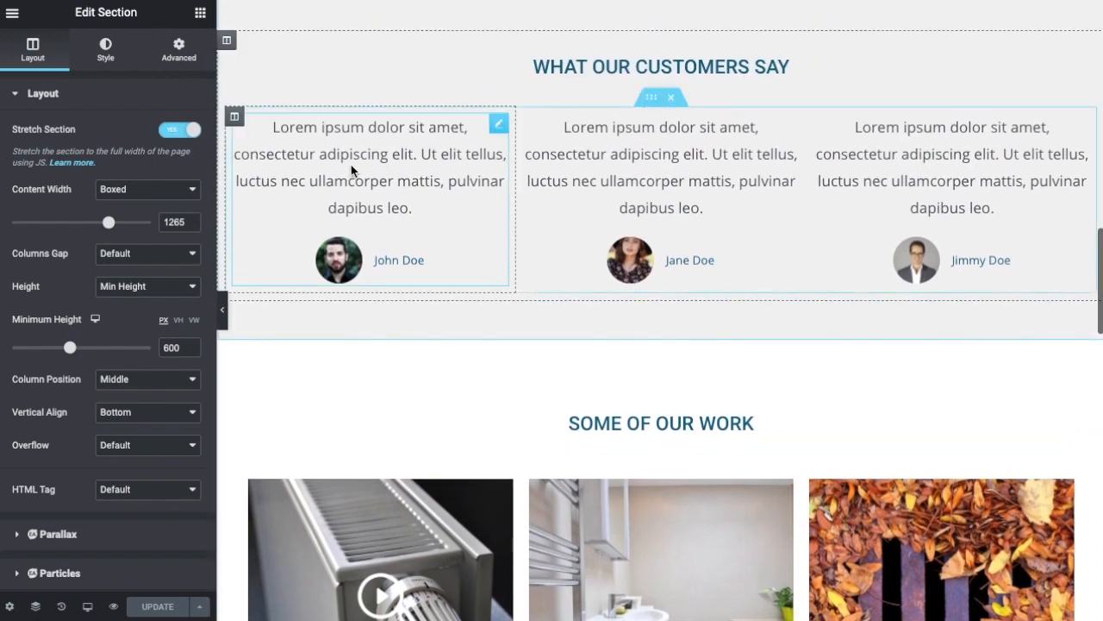
# Open the settings of the hero section's text column, followed by those of its GET THE JOB DONE heading widget
pyautogui.scroll(10, 646, 182)
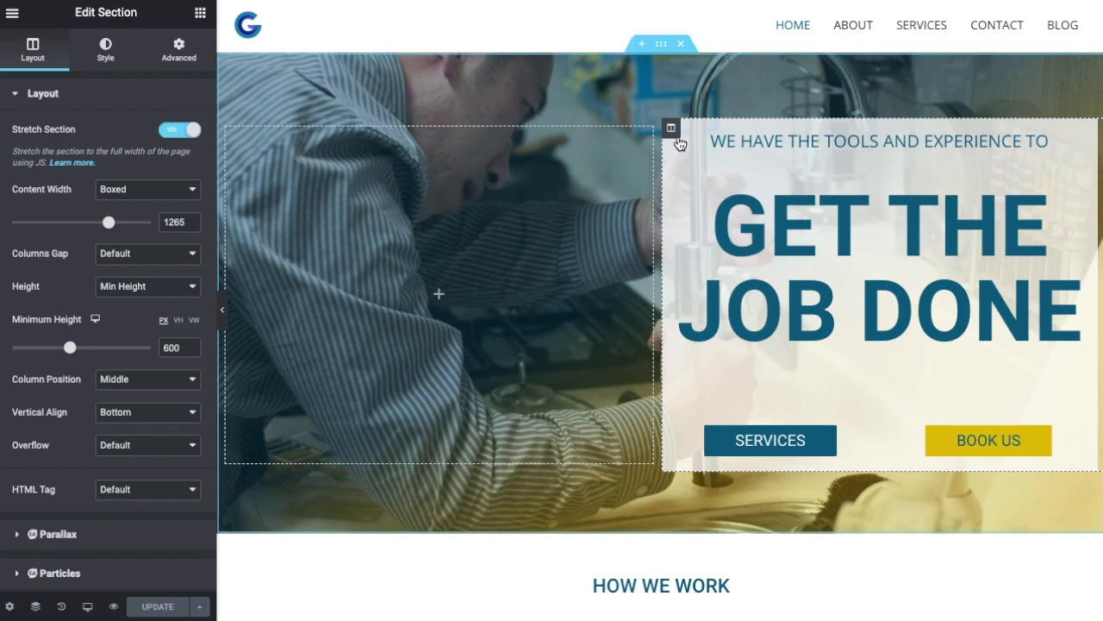
pyautogui.click(671, 130)
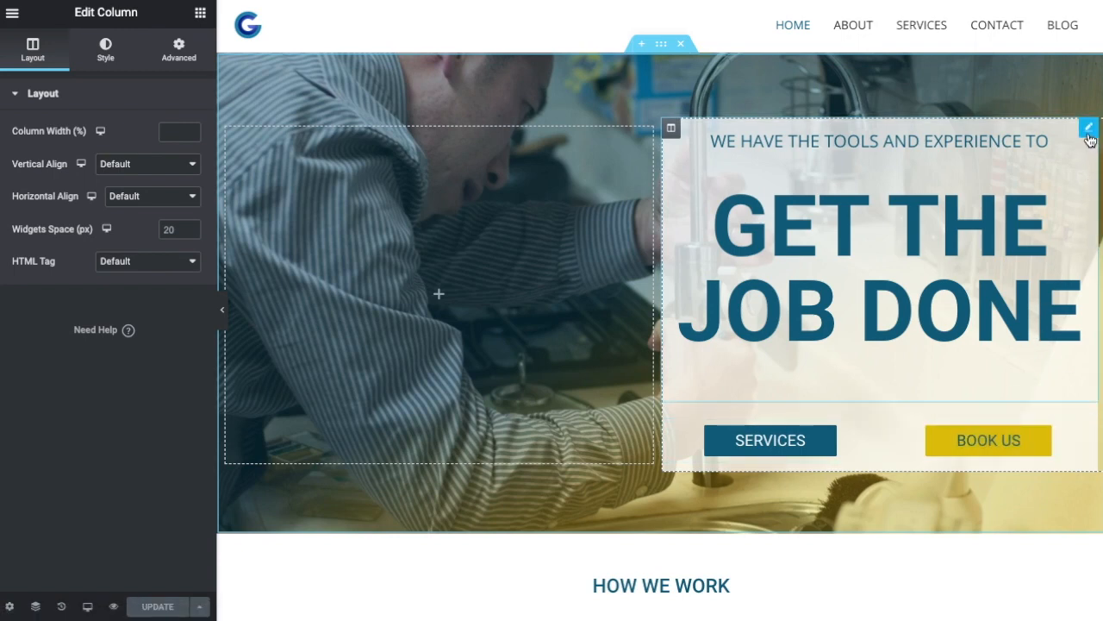
pyautogui.click(1087, 134)
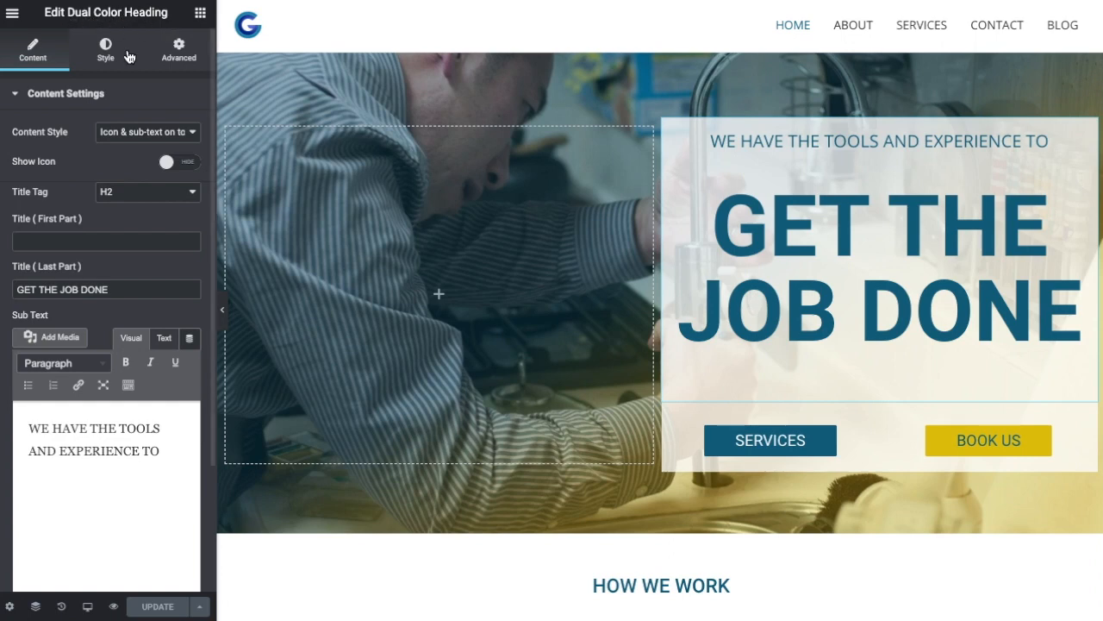
# Open the content settings of the How We Work heading
pyautogui.scroll(-3, 660, 223)
pyautogui.scroll(-1, 664, 222)
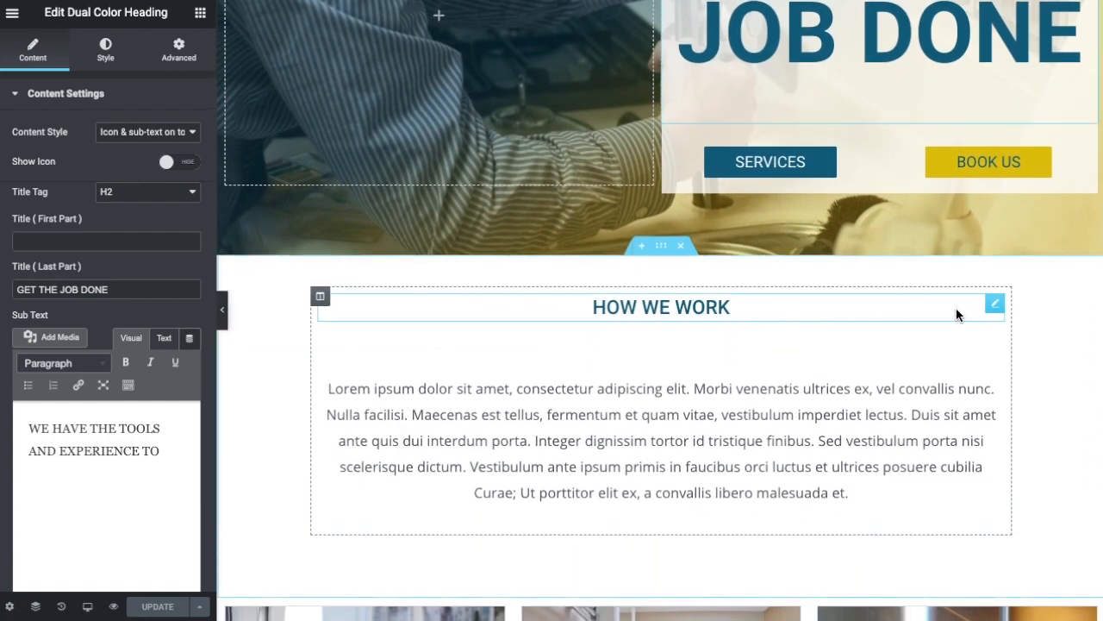
pyautogui.click(994, 308)
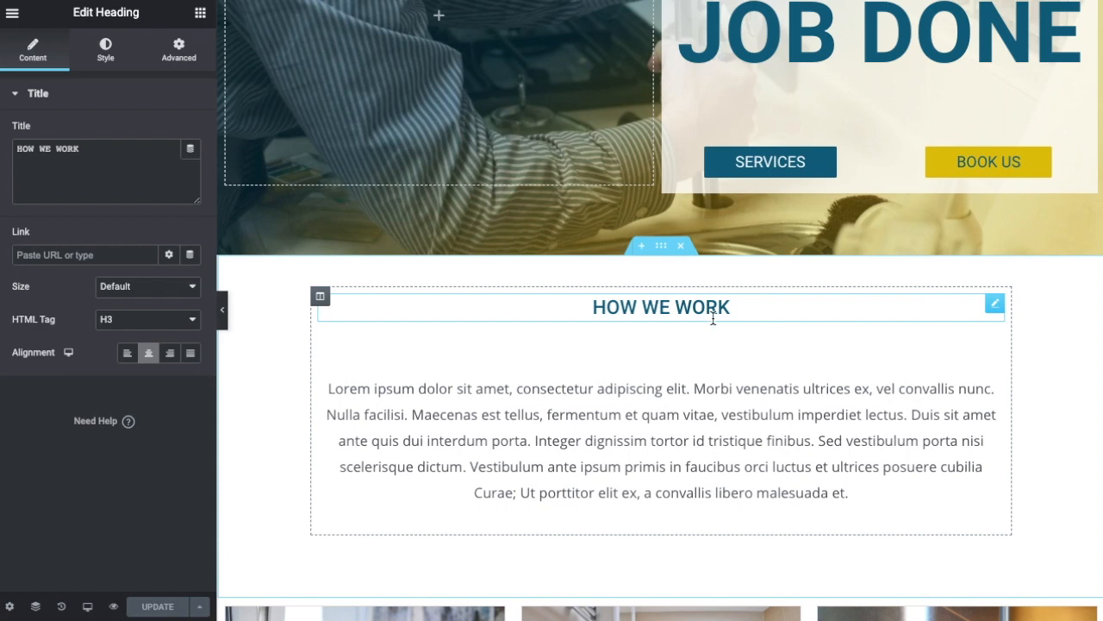
# Return to the hero section and browse the available widgets in the Basic, Pro and General groups
pyautogui.scroll(3, 689, 318)
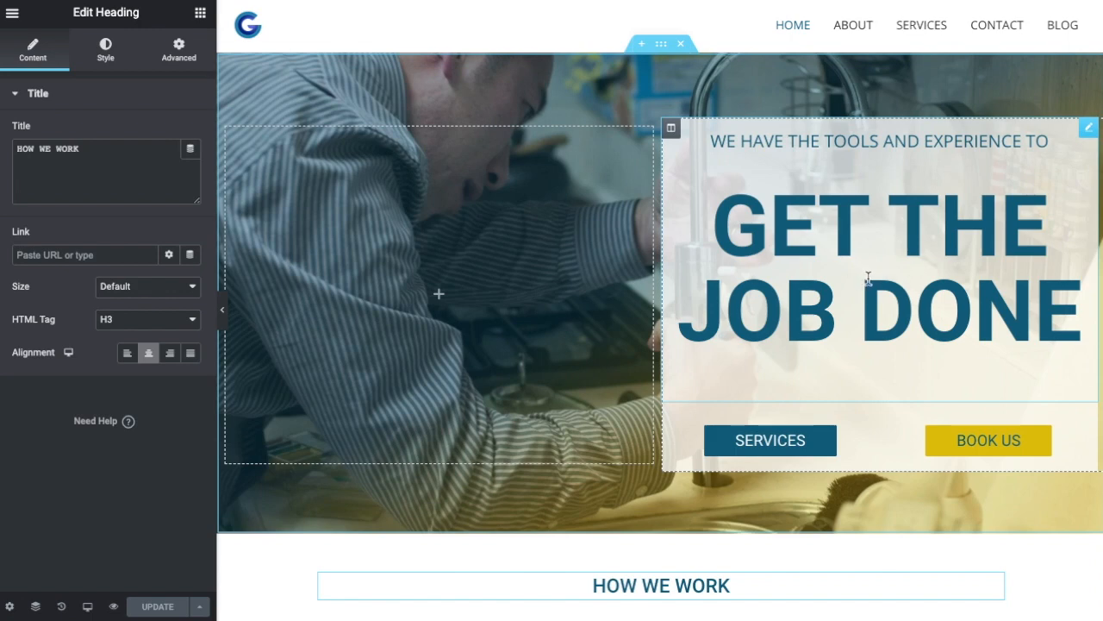
pyautogui.click(200, 15)
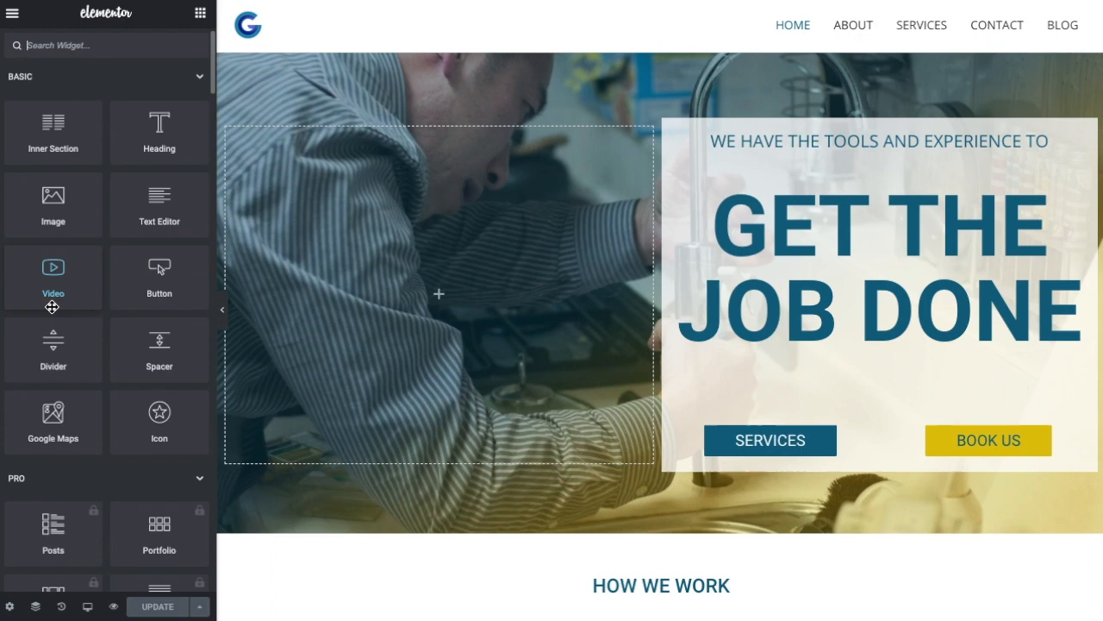
pyautogui.scroll(-1, 161, 352)
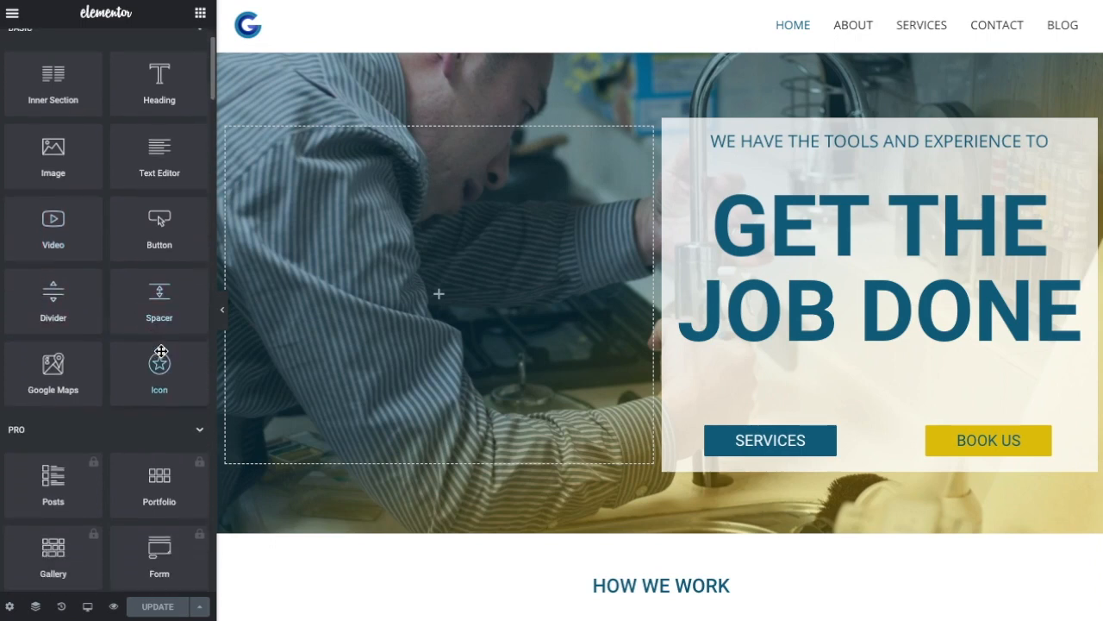
pyautogui.scroll(-1, 162, 352)
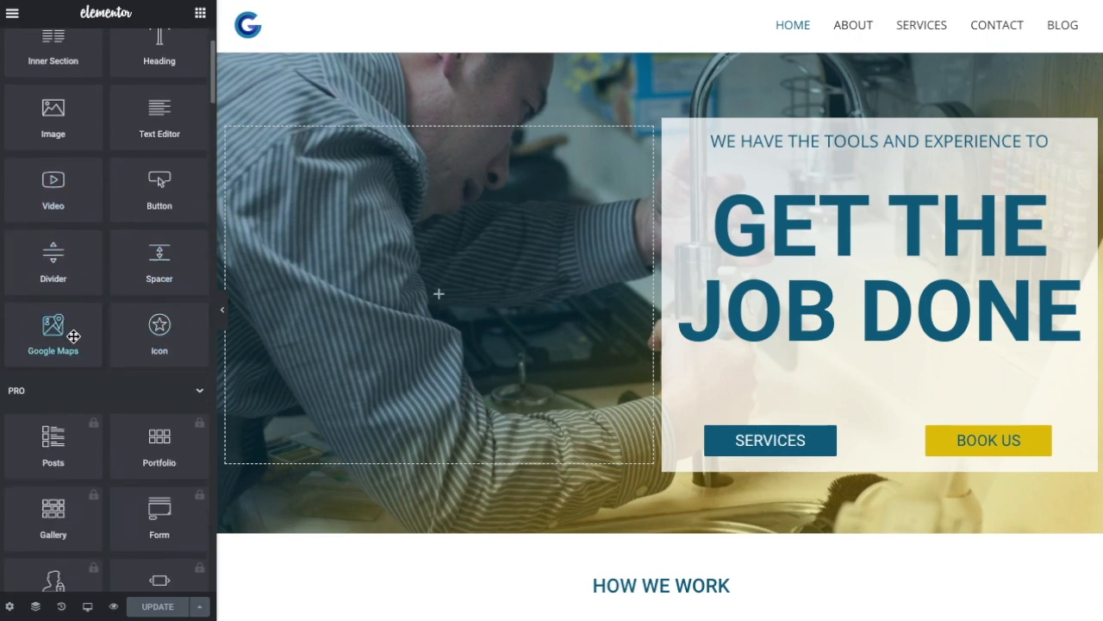
pyautogui.scroll(3, 153, 334)
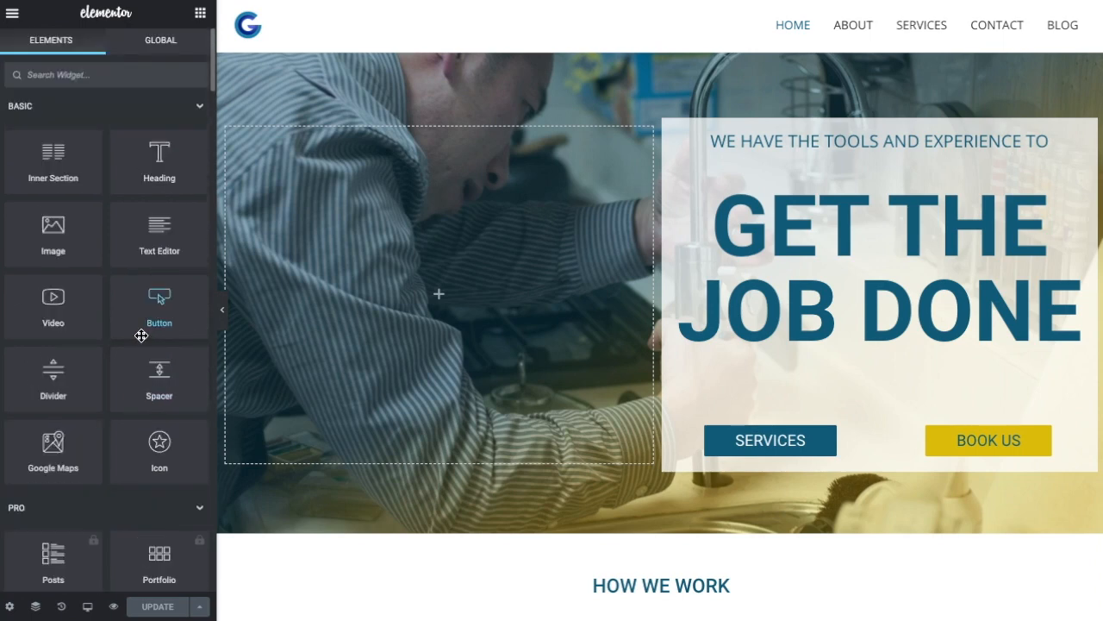
pyautogui.scroll(-3, 112, 297)
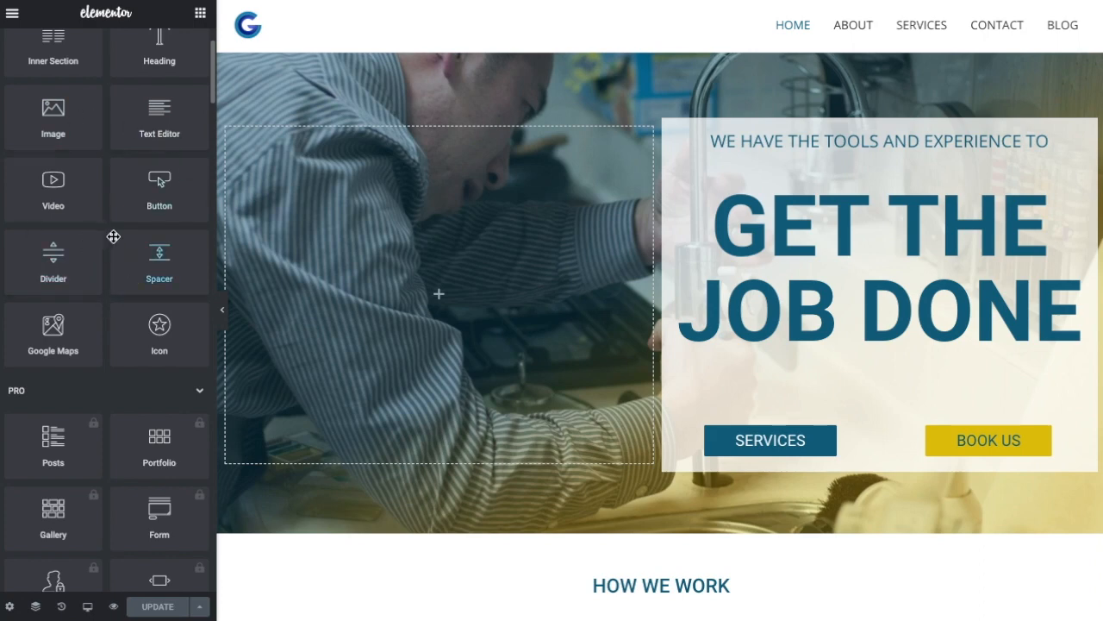
pyautogui.scroll(-5, 112, 241)
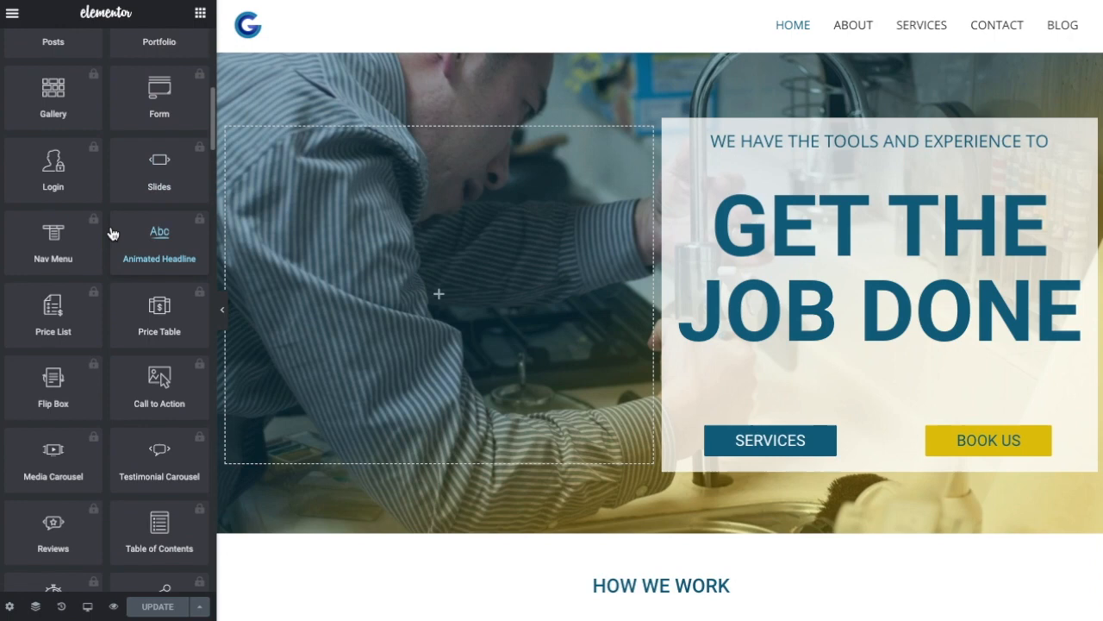
pyautogui.scroll(-7, 118, 270)
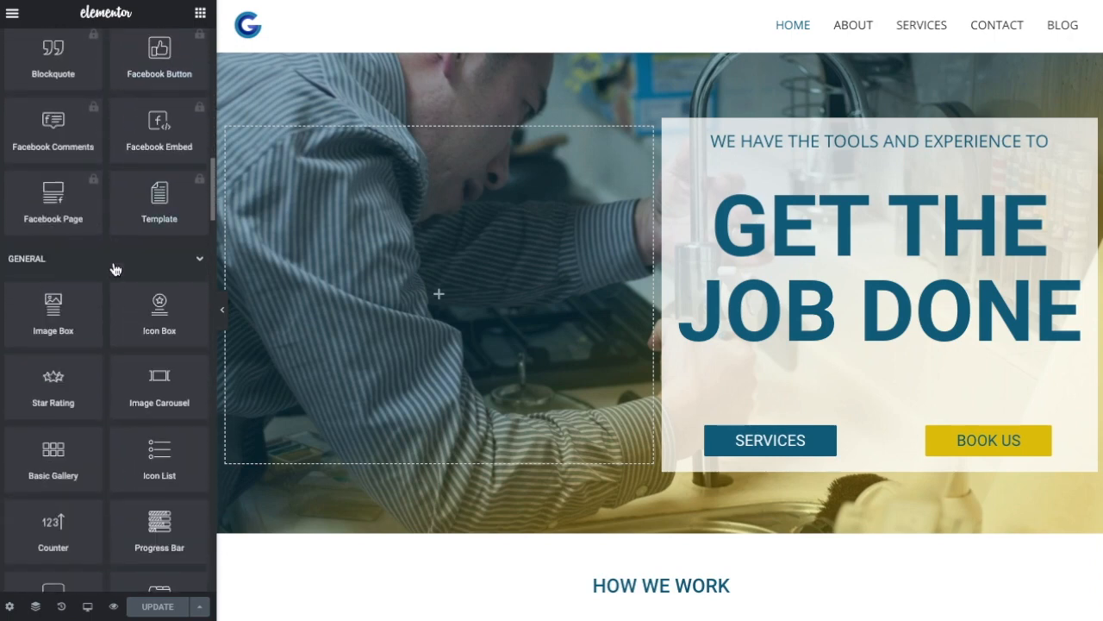
pyautogui.scroll(-3, 57, 327)
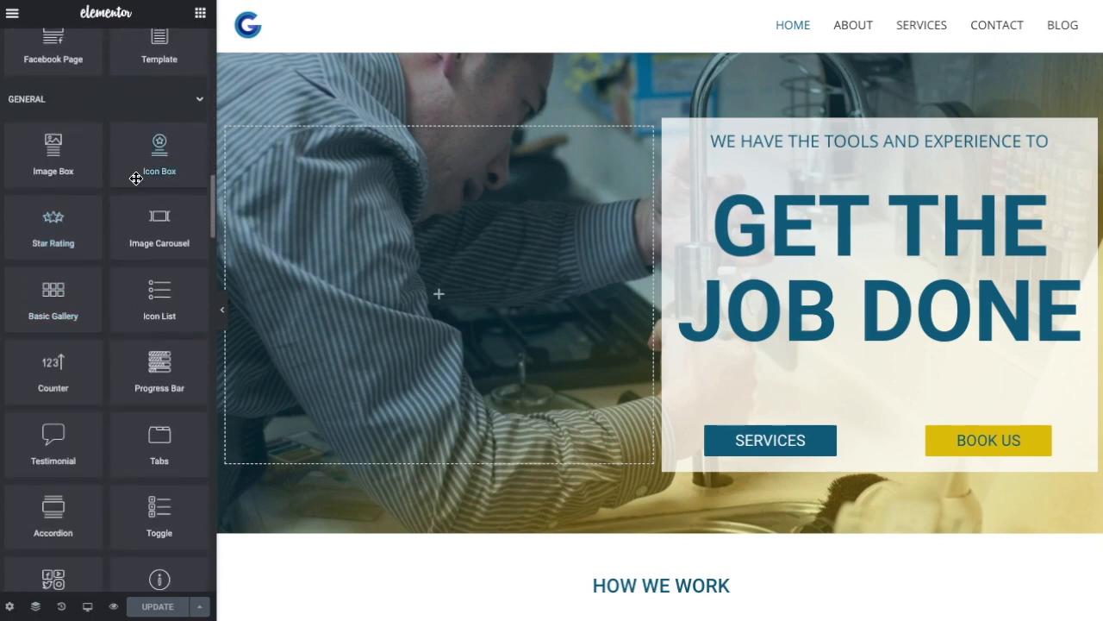
pyautogui.scroll(-1, 126, 345)
pyautogui.scroll(-1, 54, 316)
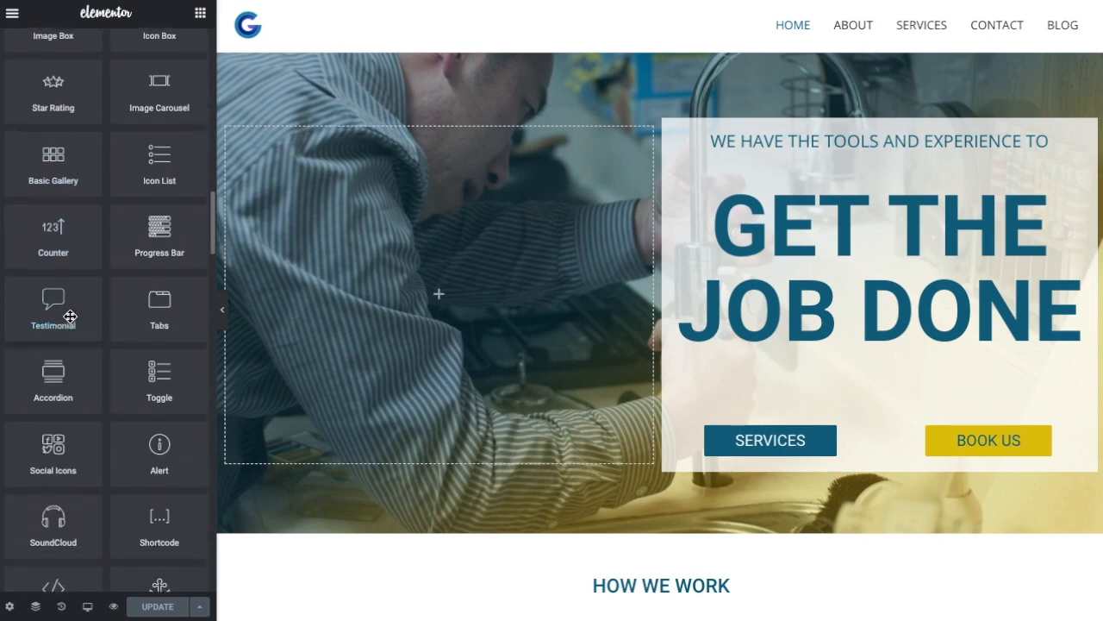
pyautogui.scroll(-5, 61, 351)
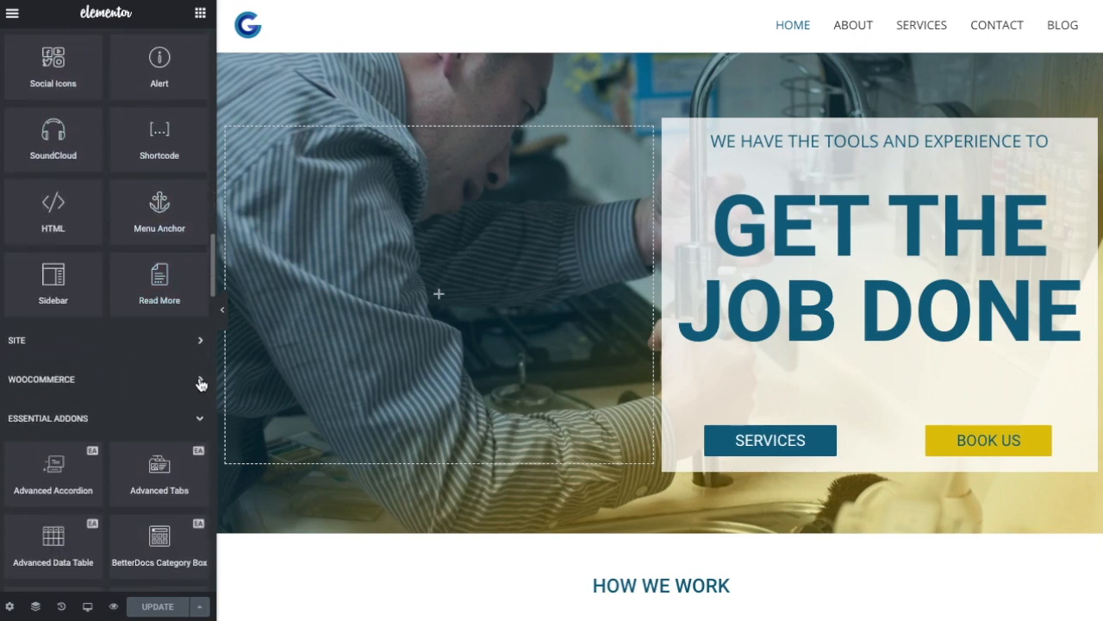
# Expand the WooCommerce widget group and examine its widgets and the Essential Addons ones
pyautogui.click(199, 383)
pyautogui.scroll(-6, 106, 345)
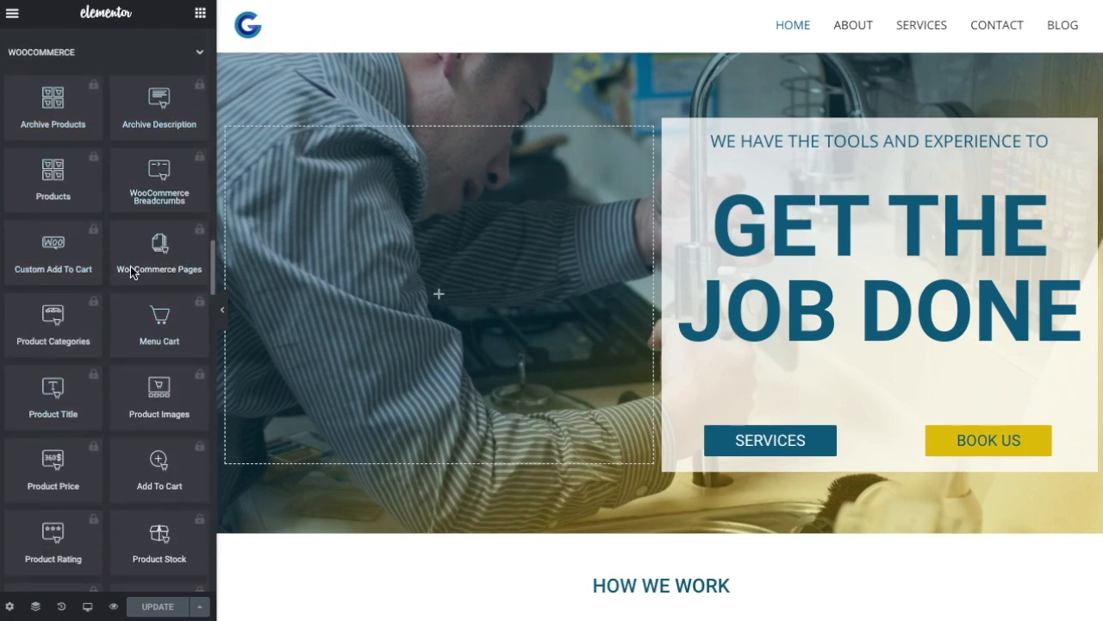
pyautogui.scroll(-8, 160, 411)
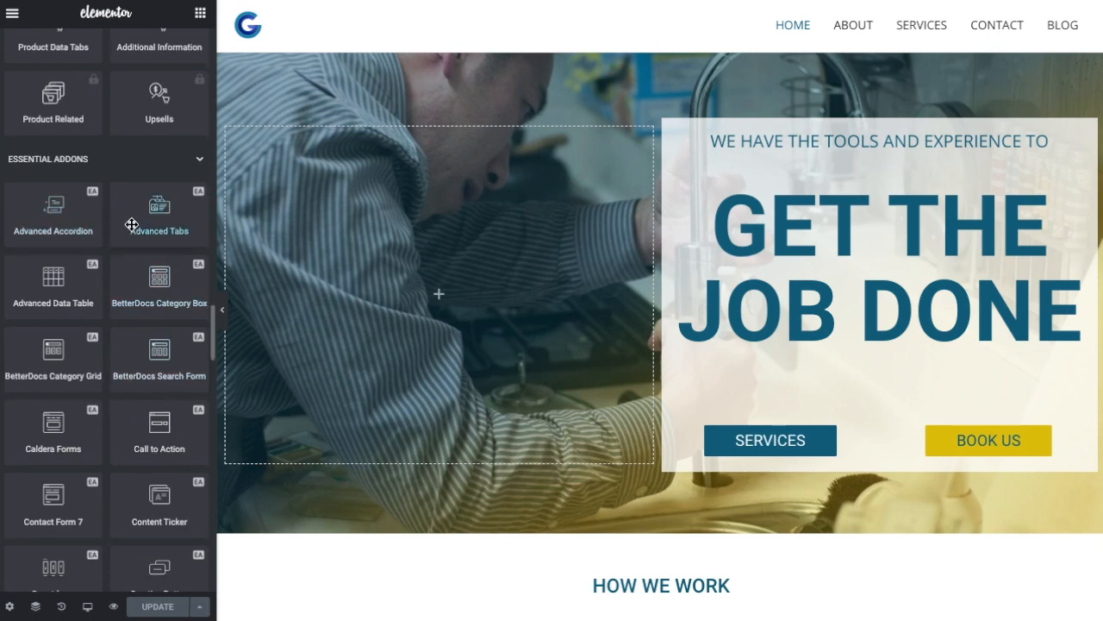
pyautogui.scroll(-1, 134, 280)
pyautogui.scroll(-1, 133, 279)
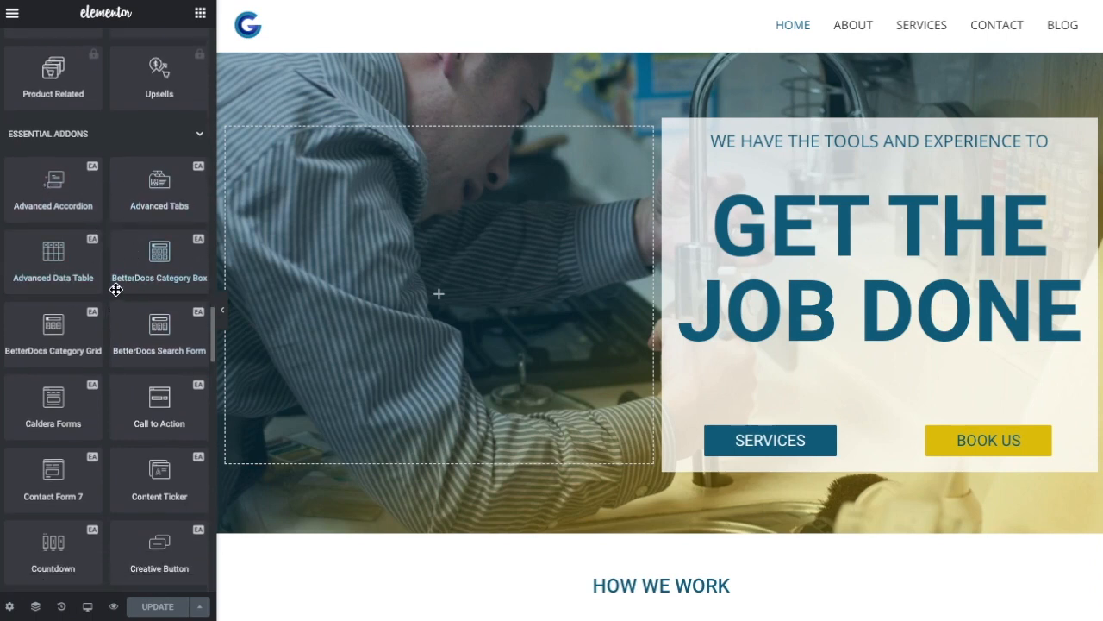
pyautogui.scroll(-3, 135, 347)
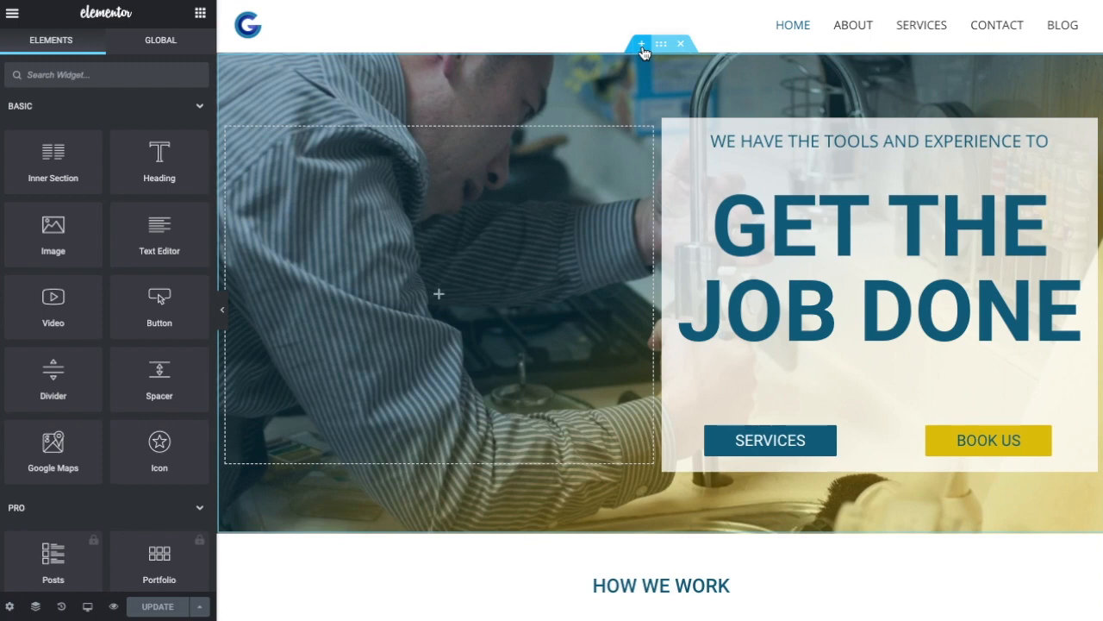
# Add a new section with a single-column structure above the hero section
pyautogui.click(642, 45)
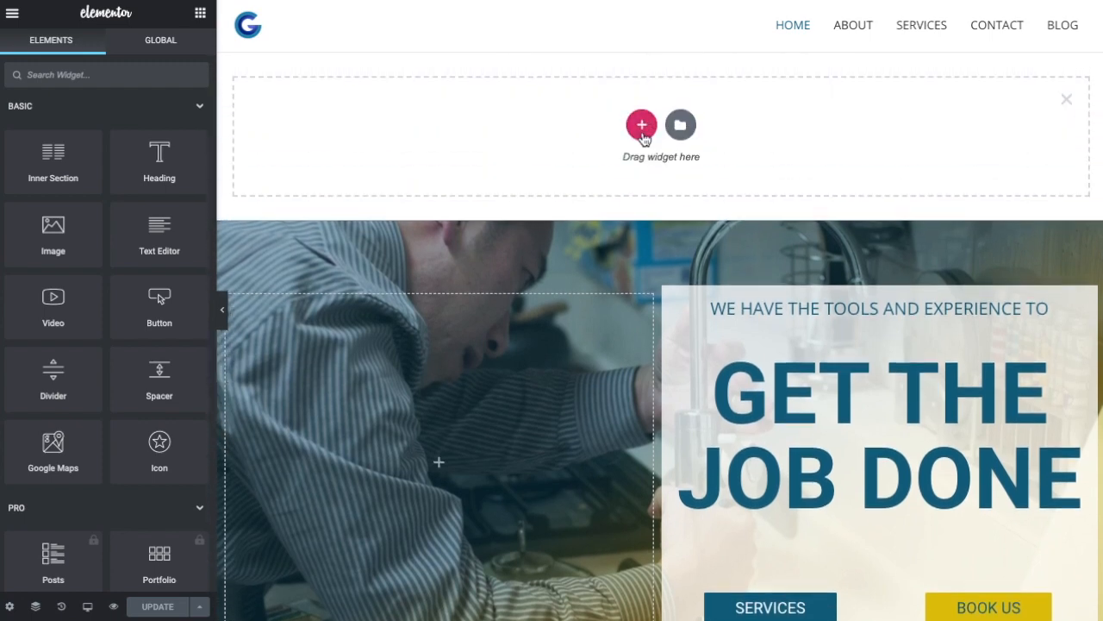
pyautogui.click(641, 125)
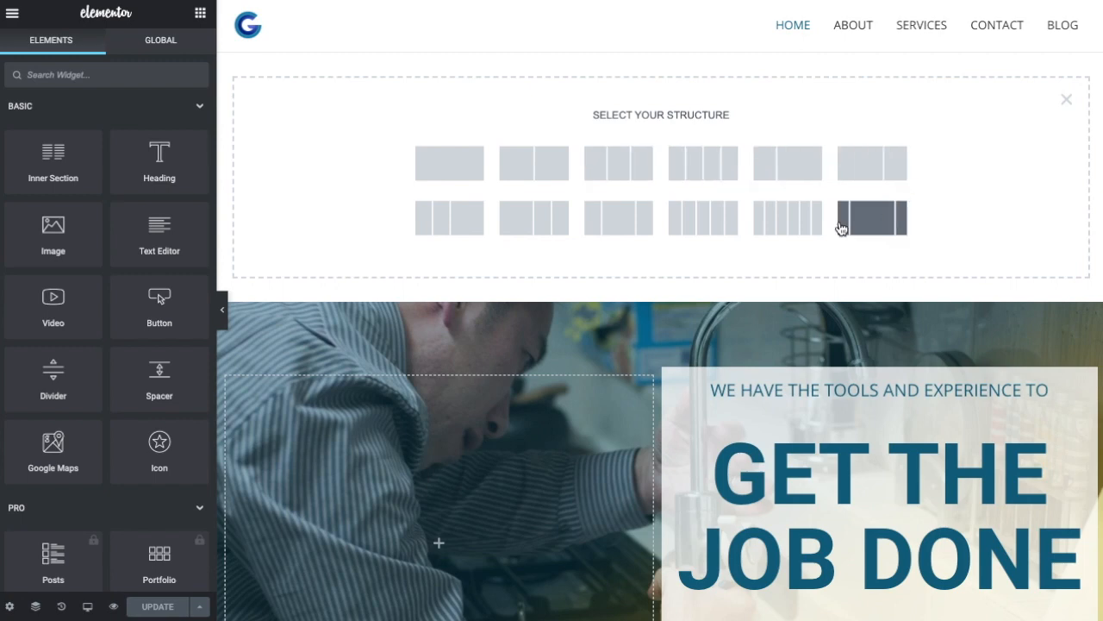
pyautogui.scroll(-1, 535, 190)
pyautogui.scroll(-1, 661, 175)
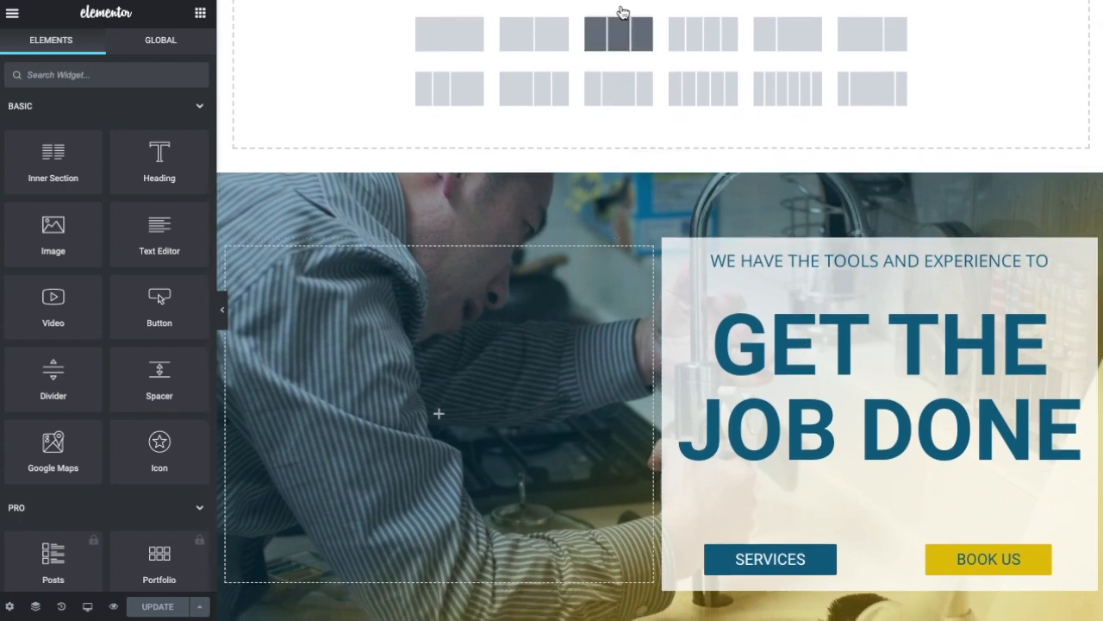
pyautogui.scroll(1, 620, 35)
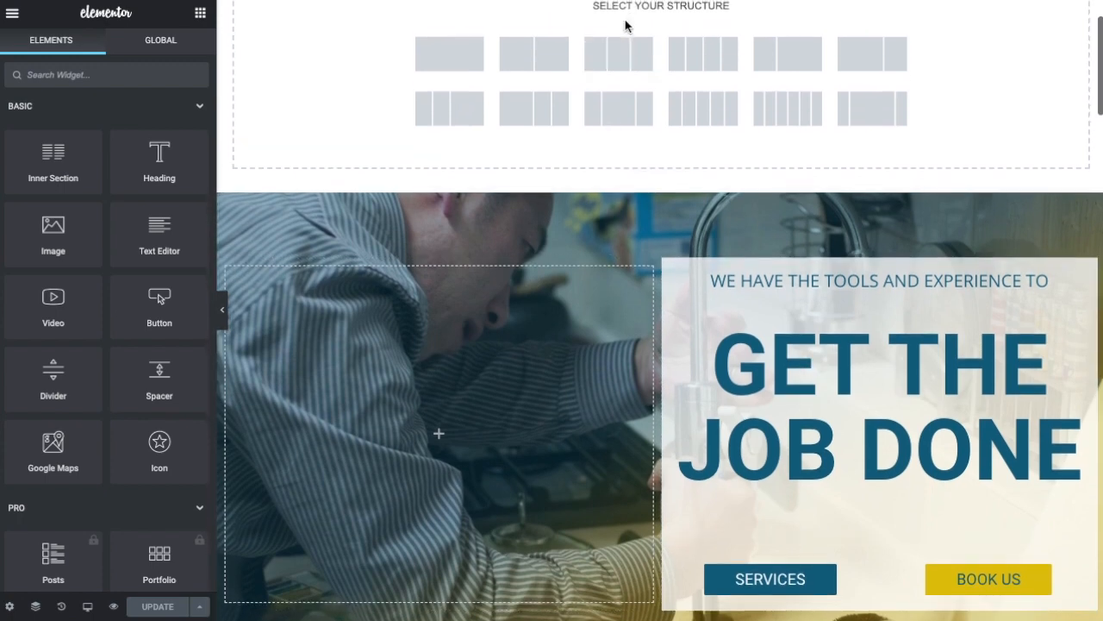
pyautogui.click(459, 59)
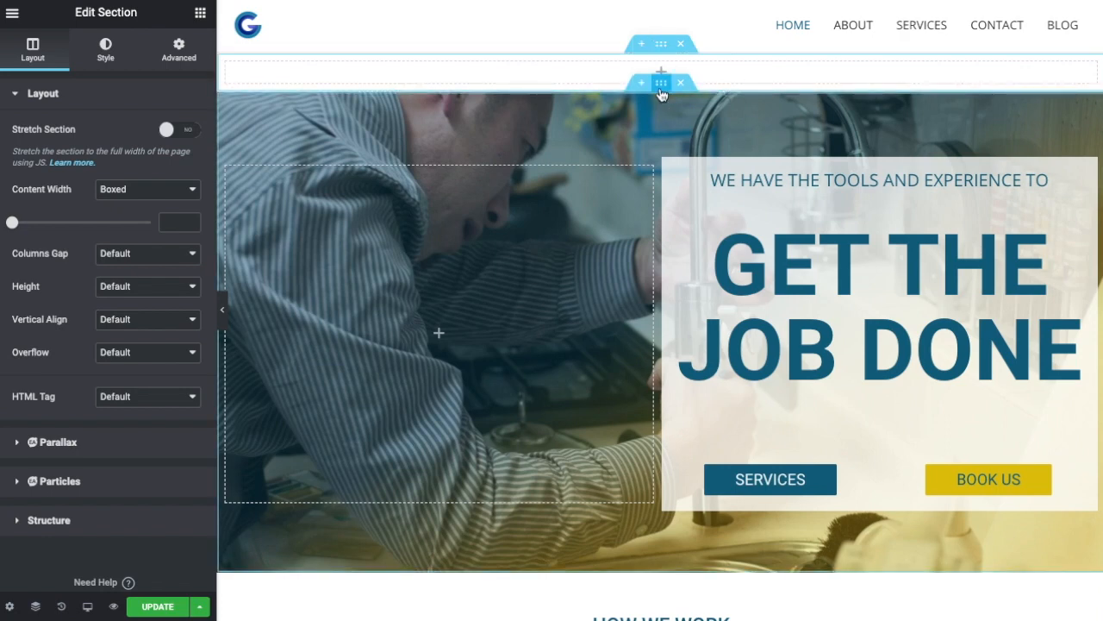
# Select the empty section above the hero section and set its height to Fit To Screen
pyautogui.click(660, 84)
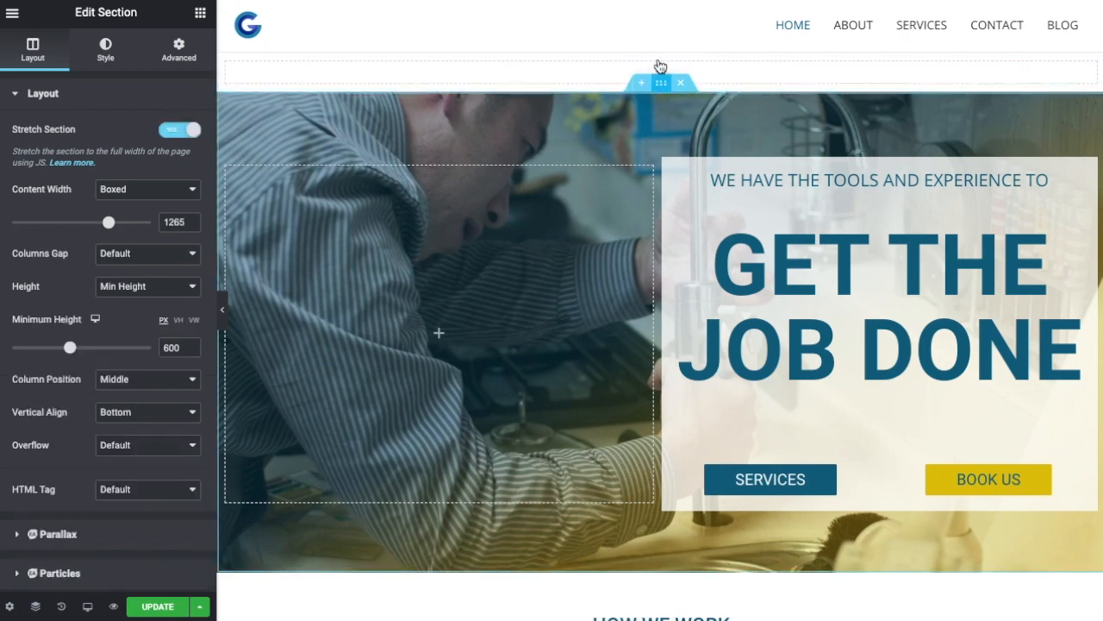
pyautogui.click(660, 45)
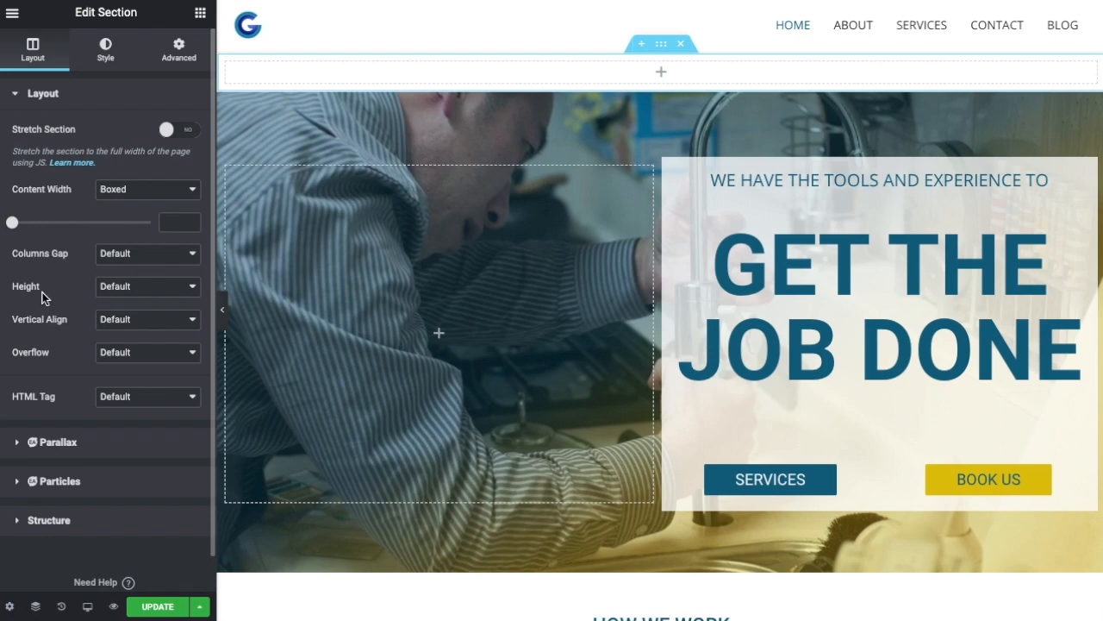
pyautogui.click(153, 299)
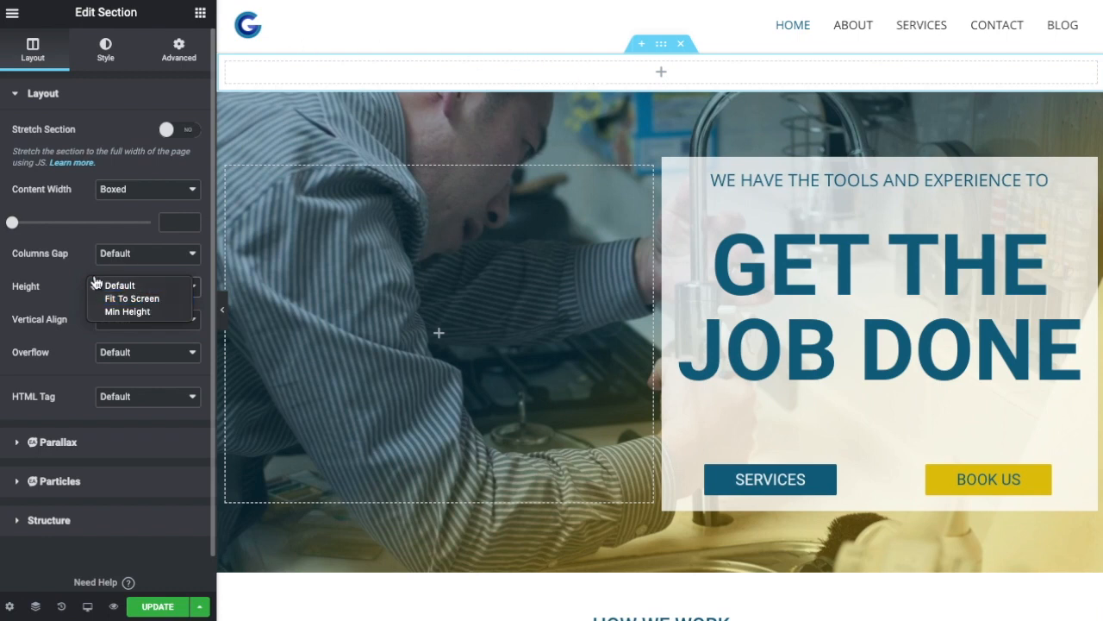
pyautogui.click(145, 302)
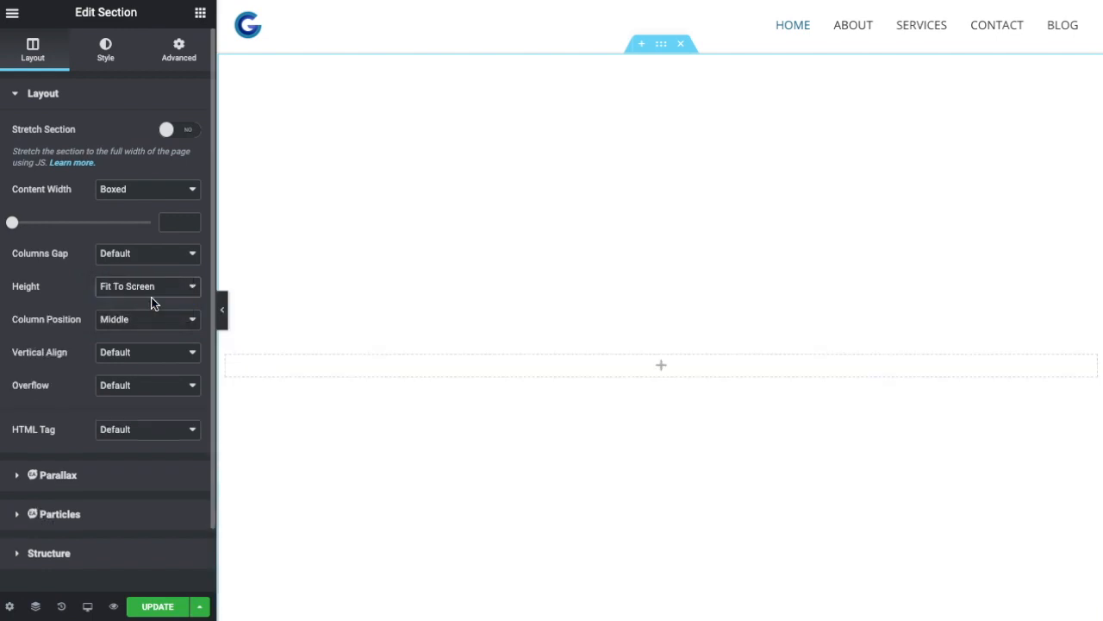
pyautogui.scroll(-3, 629, 146)
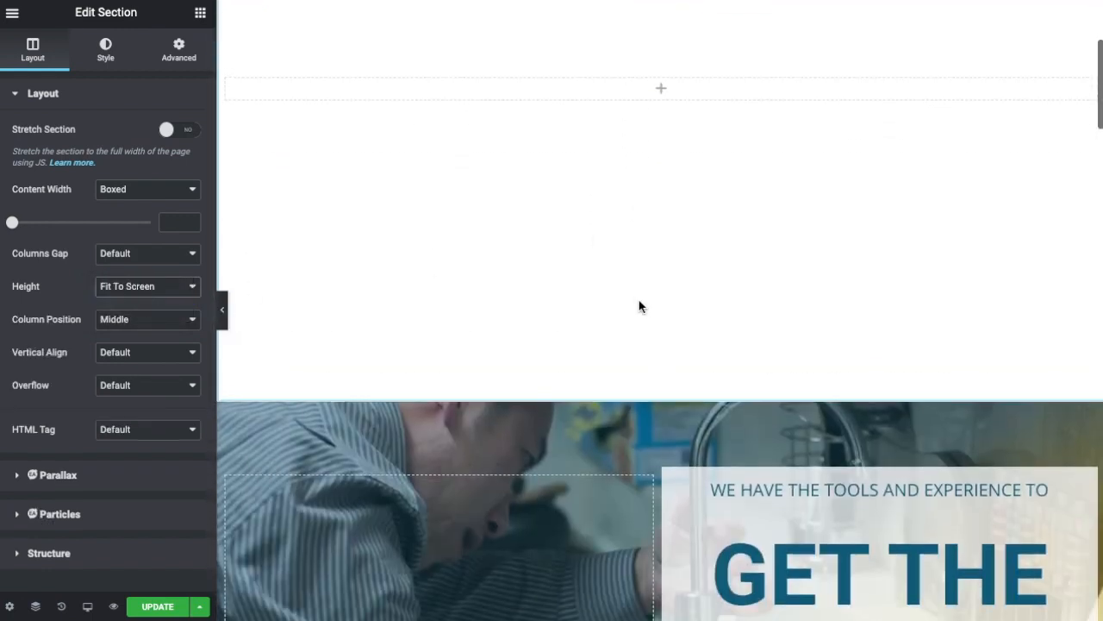
# Switch the empty section's height to Min Height with a minimum height of about 481 px
pyautogui.scroll(3, 643, 362)
pyautogui.click(163, 291)
pyautogui.click(153, 299)
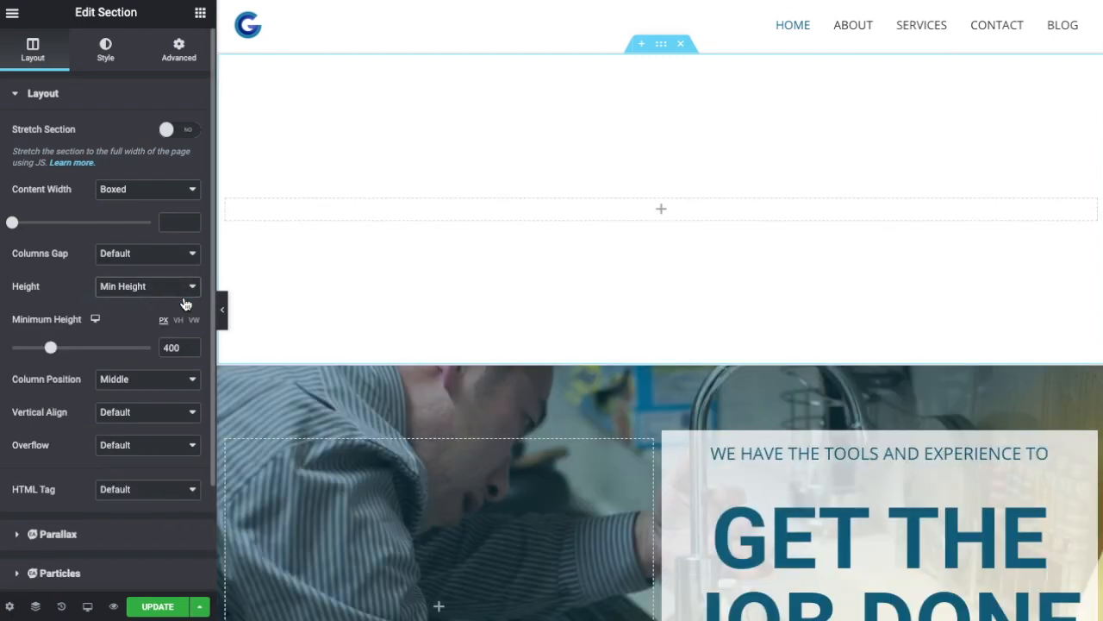
pyautogui.moveTo(52, 349)
pyautogui.mouseDown()
pyautogui.moveTo(75, 350)
pyautogui.moveTo(58, 348)
pyautogui.mouseUp()
pyautogui.scroll(-4, 668, 366)
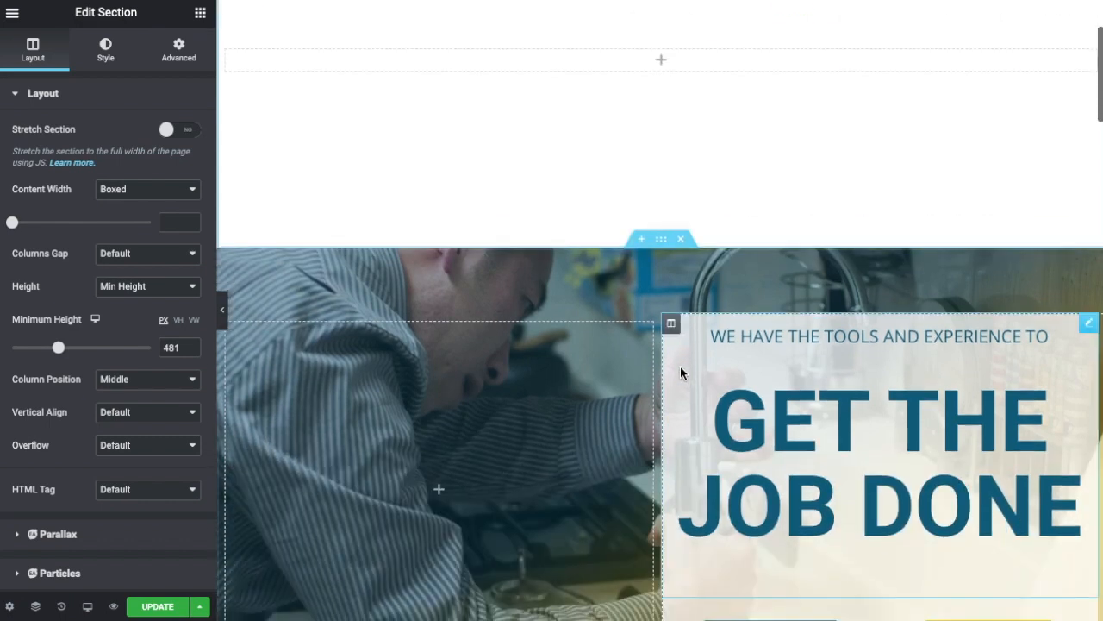
# Open the hero section's layout settings and examine its minimum height against the section on the page
pyautogui.click(657, 101)
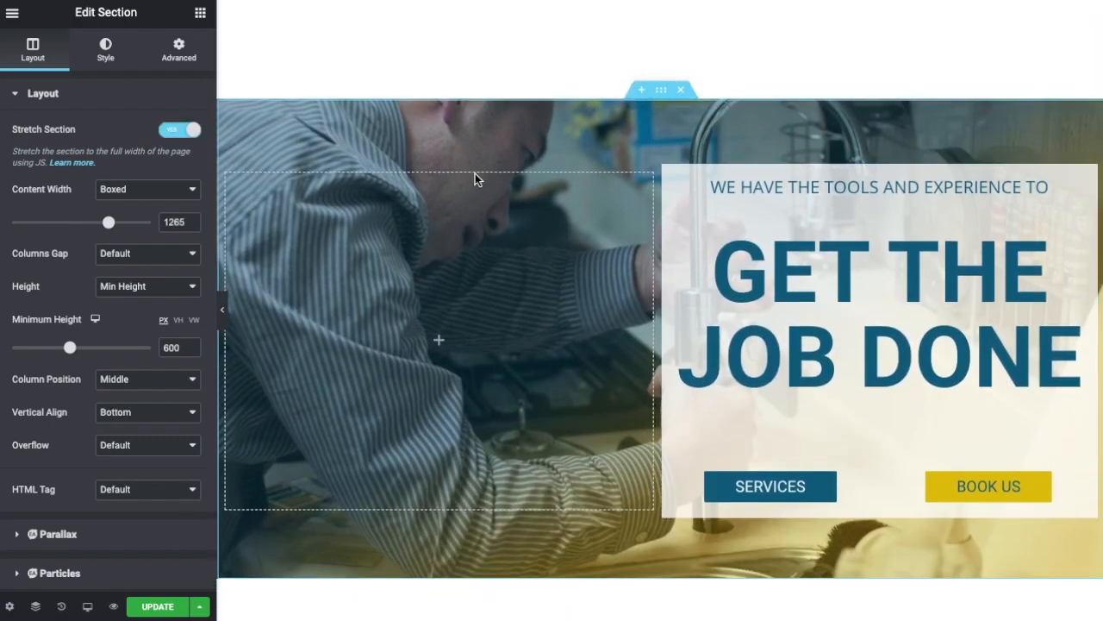
pyautogui.scroll(-1, 149, 321)
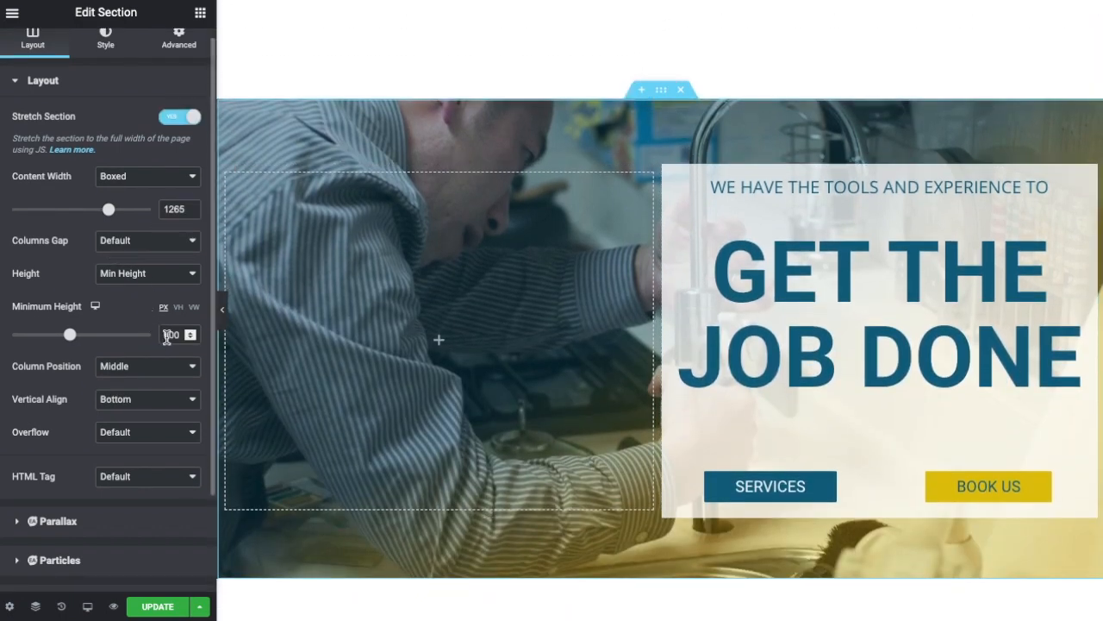
pyautogui.scroll(-2, 550, 277)
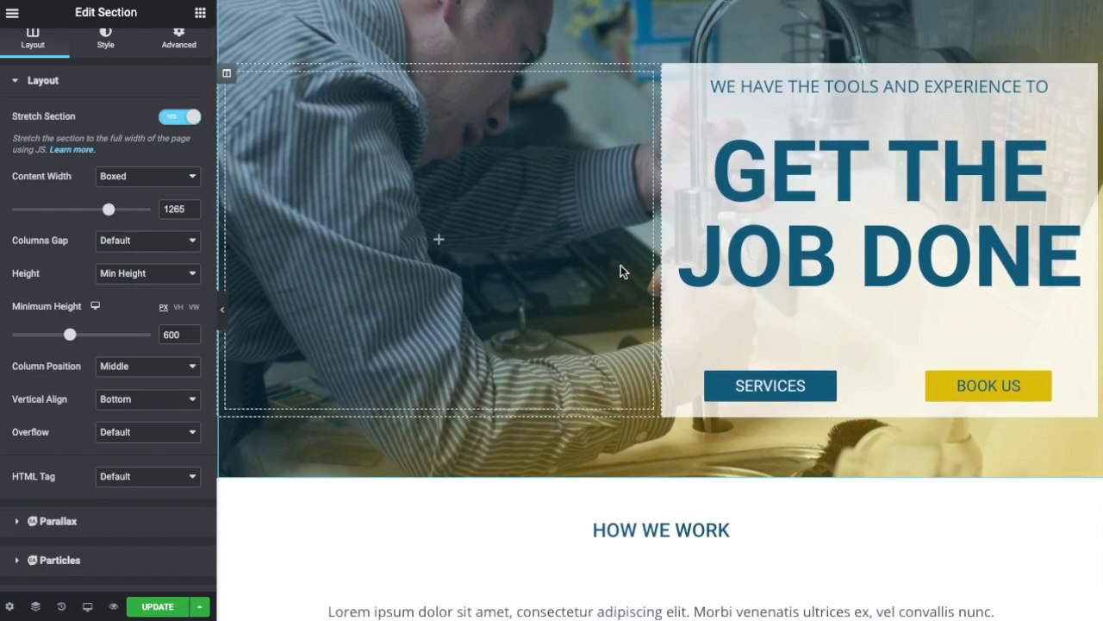
pyautogui.scroll(5, 533, 105)
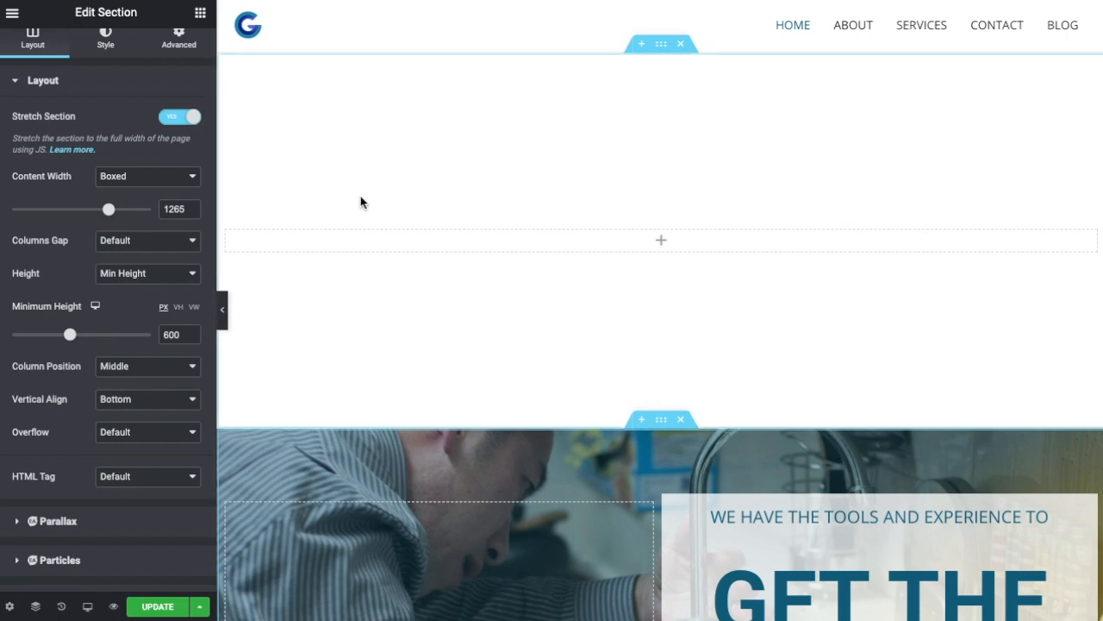
pyautogui.scroll(1, 138, 214)
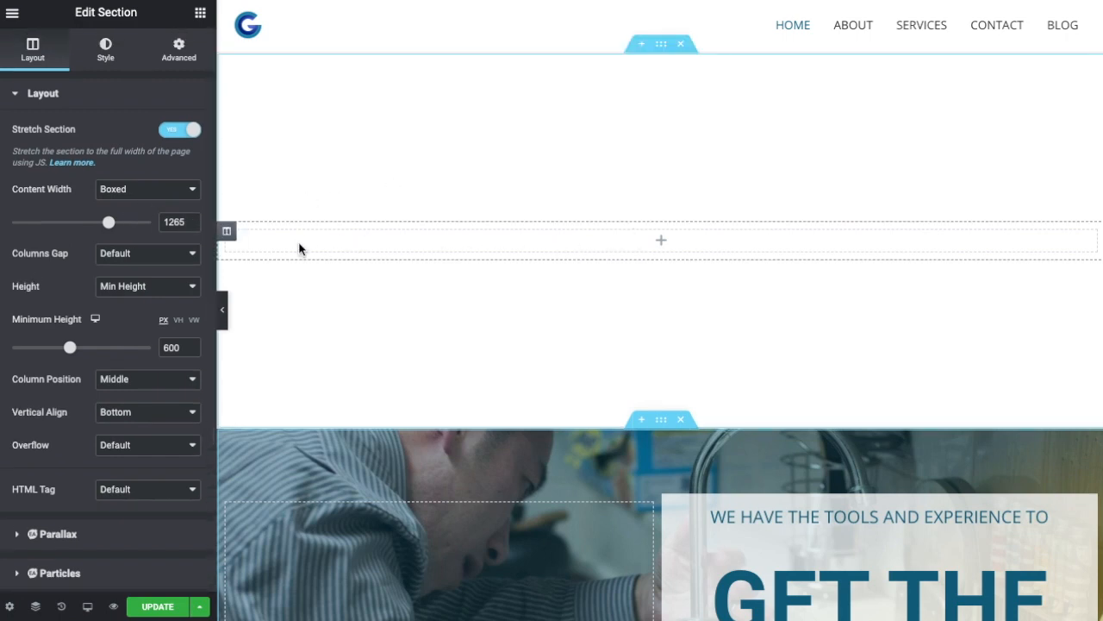
# Add two more columns to the empty section above the hero section
pyautogui.rightClick(227, 234)
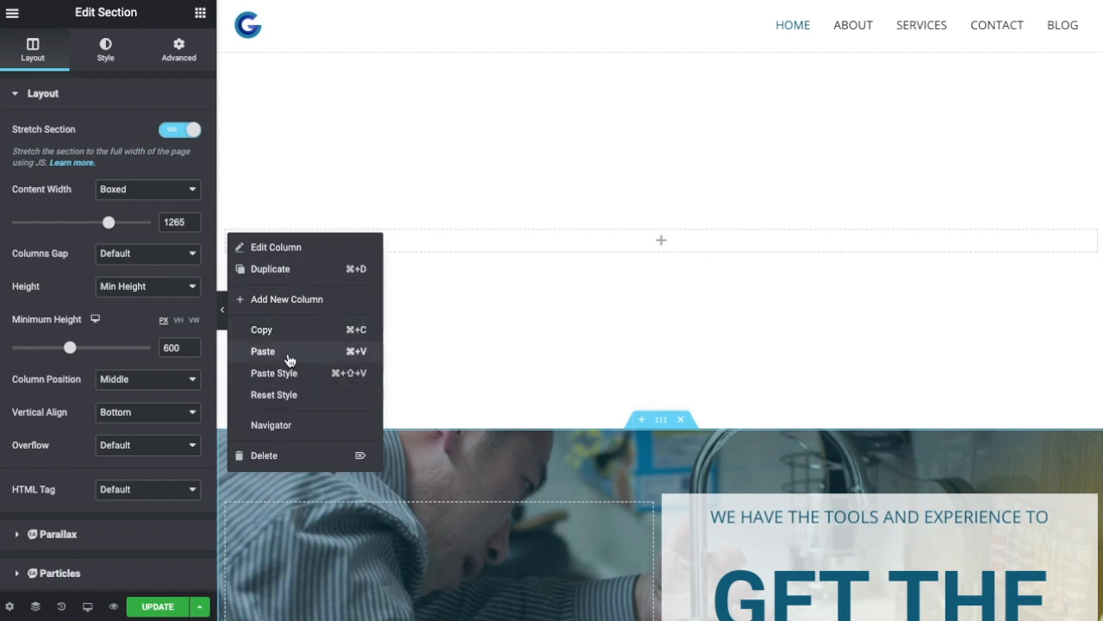
pyautogui.click(278, 300)
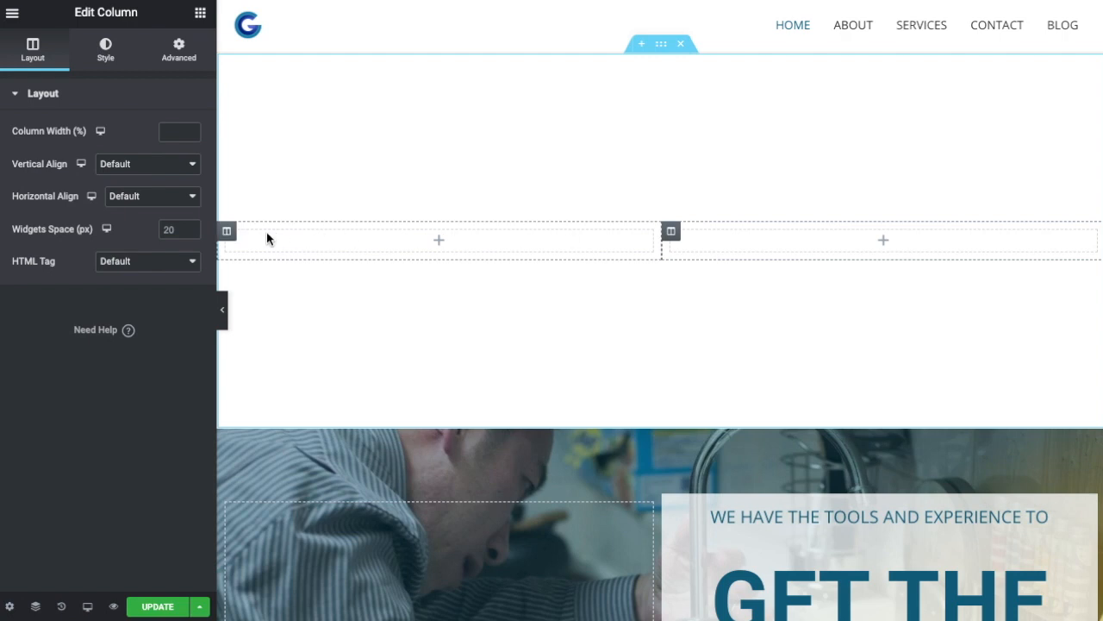
pyautogui.rightClick(229, 236)
pyautogui.click(281, 298)
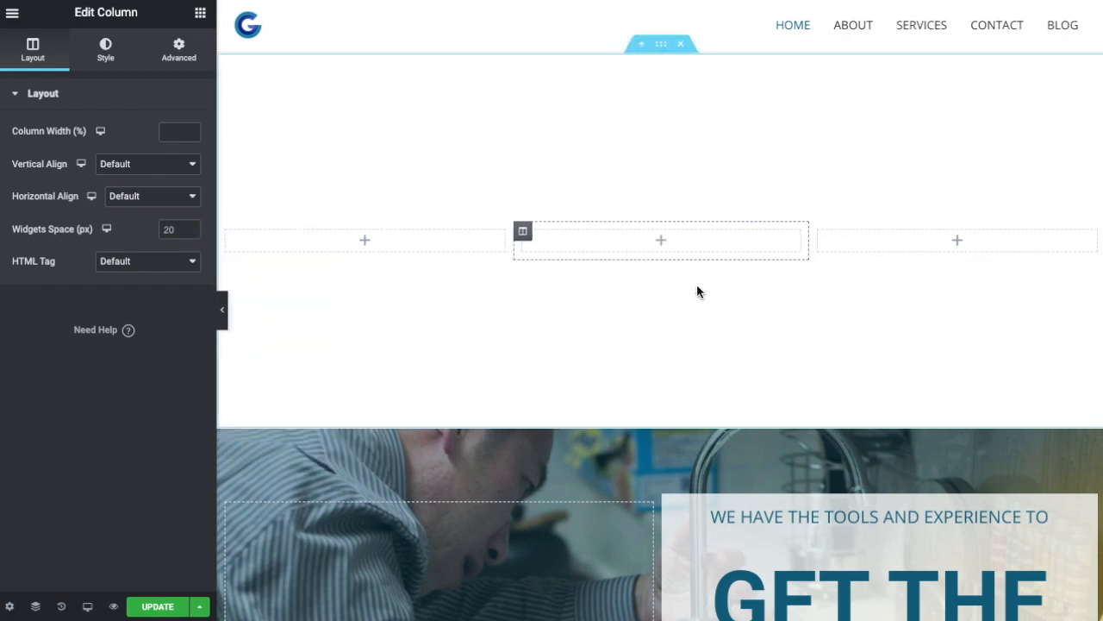
# Delete the extra columns from the empty section so that a single column remains
pyautogui.rightClick(523, 234)
pyautogui.click(569, 465)
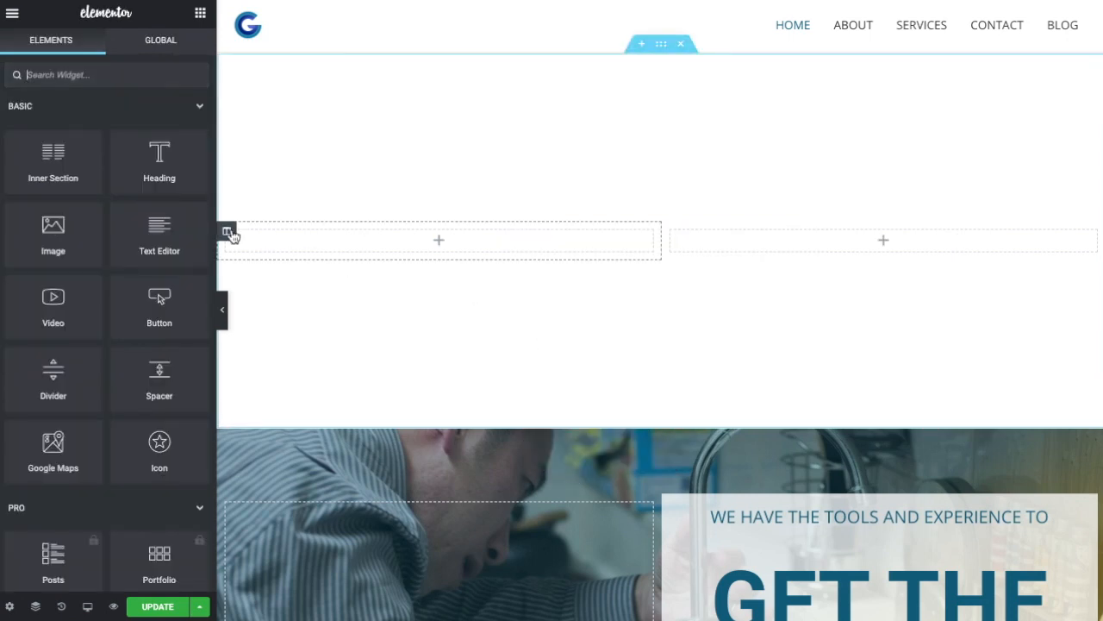
pyautogui.rightClick(228, 231)
pyautogui.click(274, 450)
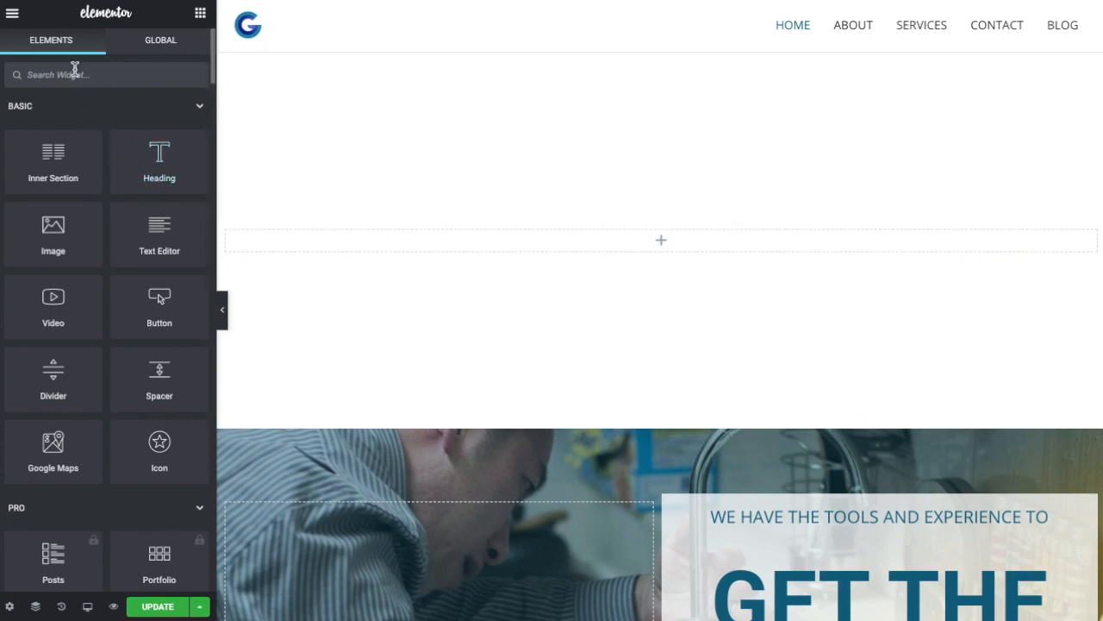
# Place a Heading widget in the column of the empty section above the hero section
pyautogui.moveTo(158, 161); pyautogui.dragTo(201, 252)
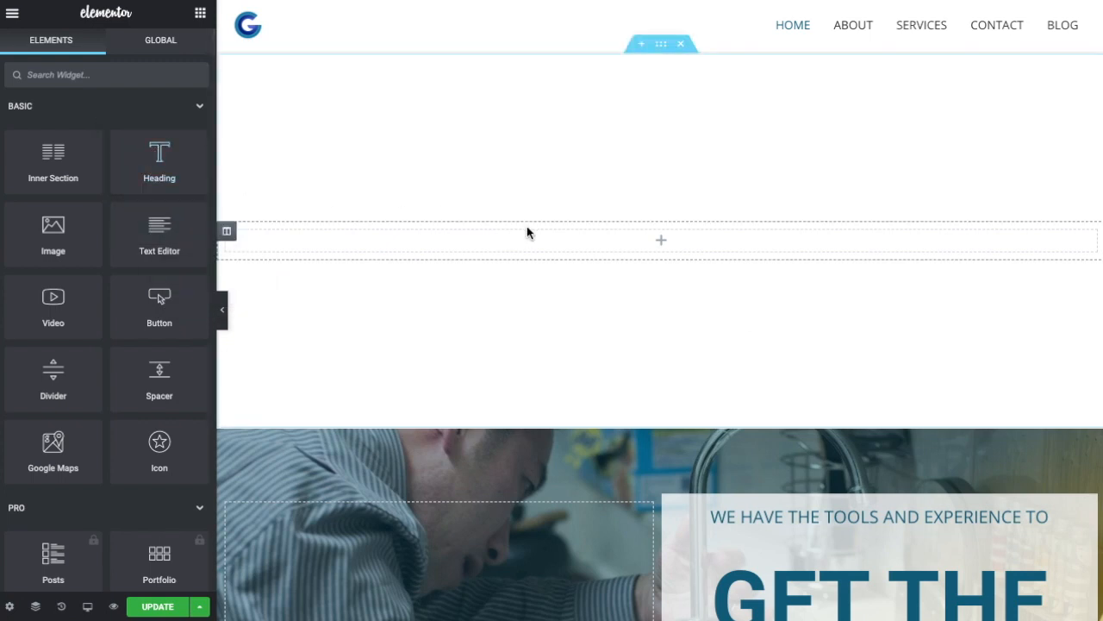
pyautogui.scroll(-4, 535, 231)
pyautogui.moveTo(158, 160); pyautogui.dragTo(142, 131)
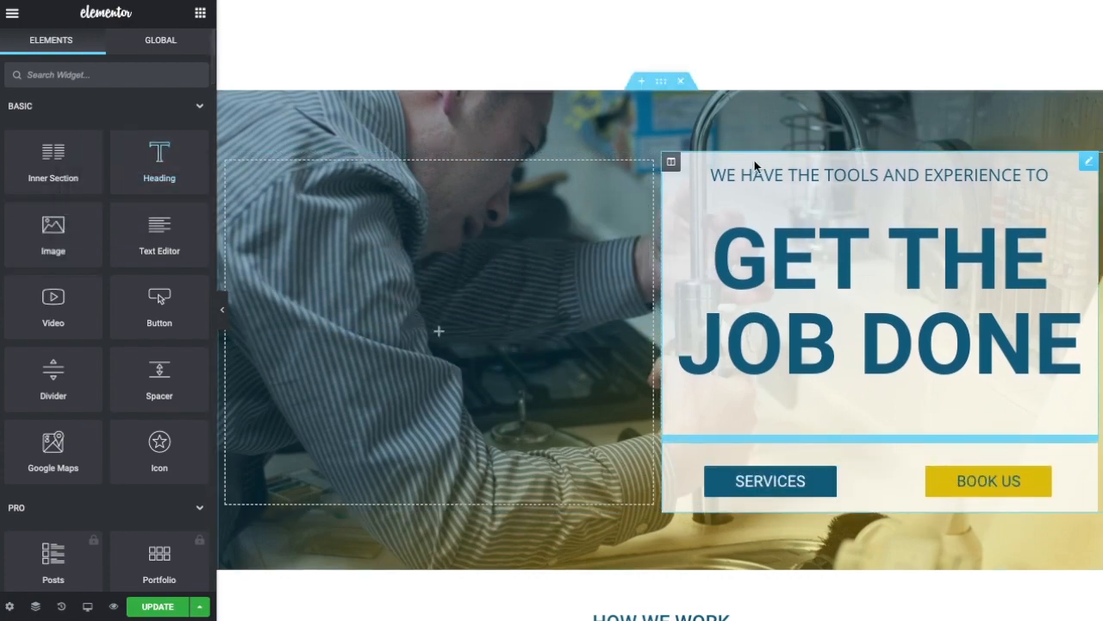
pyautogui.scroll(4, 756, 163)
pyautogui.moveTo(155, 168); pyautogui.dragTo(678, 247)
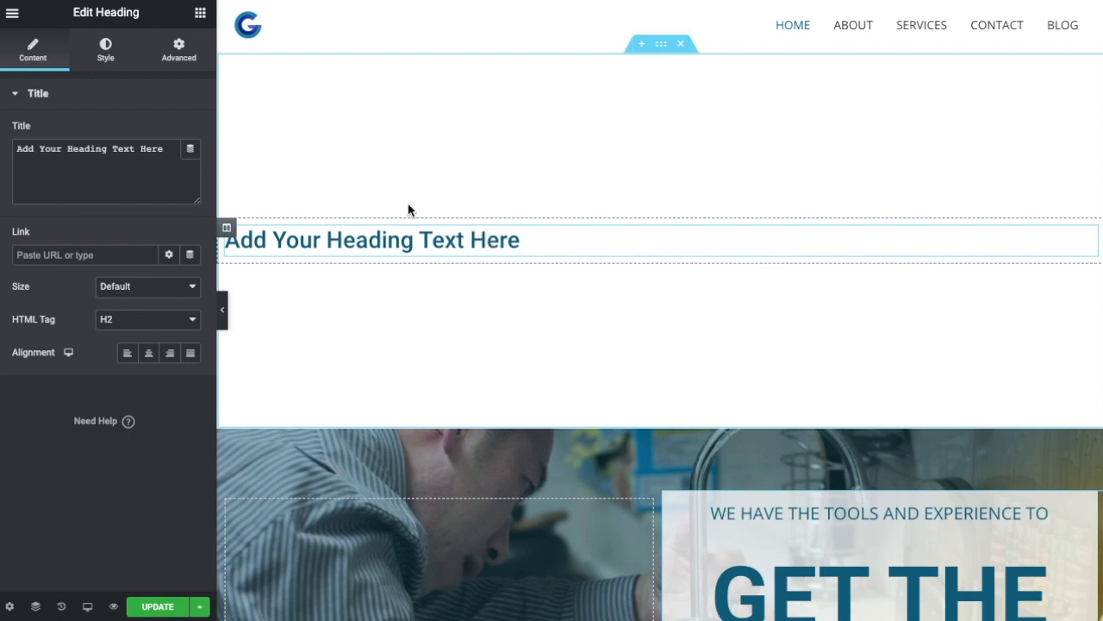
# Add a Divider widget below the heading and a Button widget beneath the divider
pyautogui.click(200, 13)
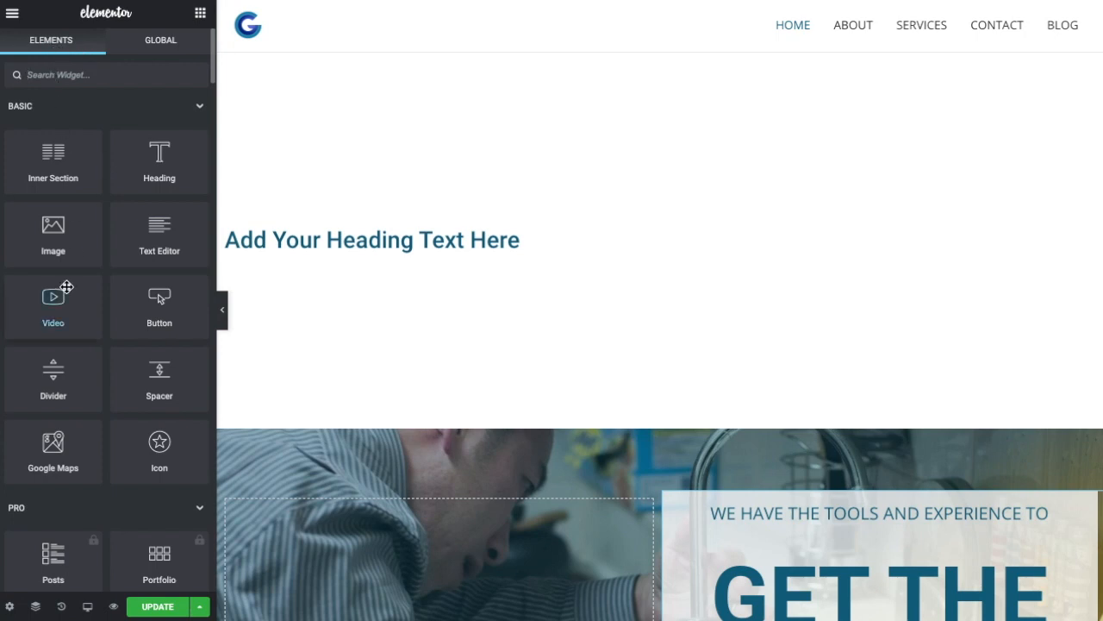
pyautogui.moveTo(53, 371); pyautogui.dragTo(403, 260)
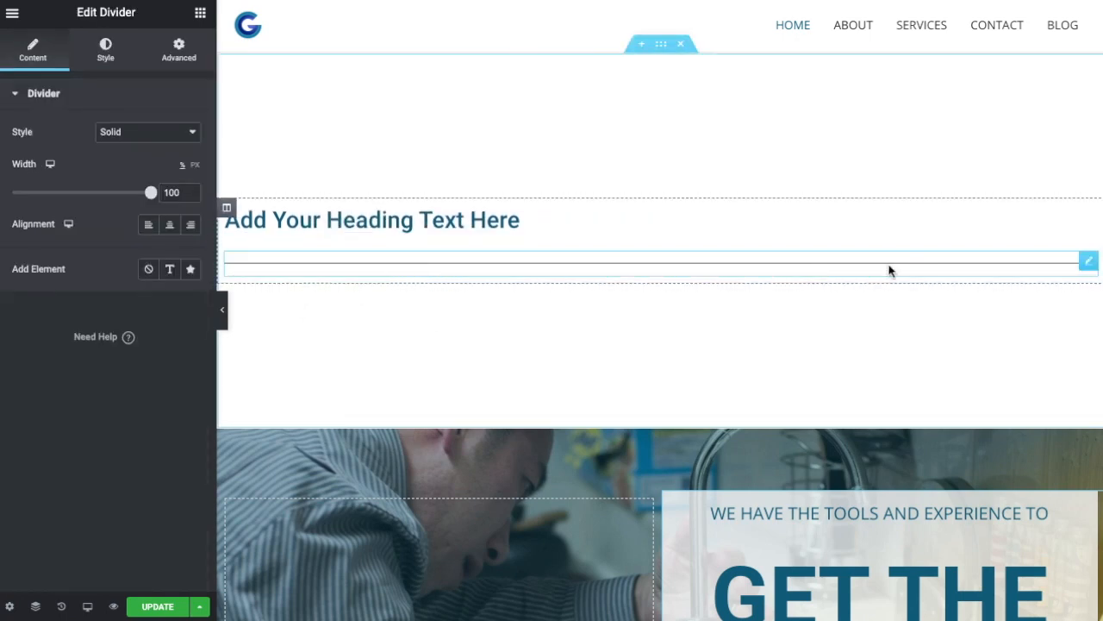
pyautogui.click(200, 14)
pyautogui.moveTo(167, 308); pyautogui.dragTo(438, 293)
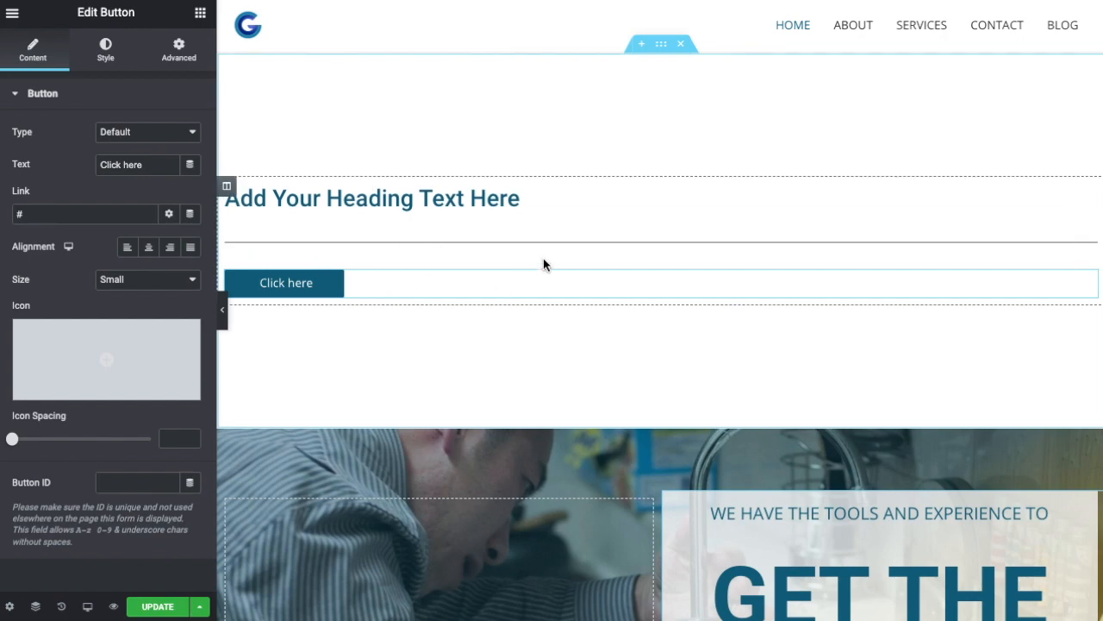
# Delete the column holding the heading, divider and button, and remove the section above the hero section
pyautogui.rightClick(1088, 279)
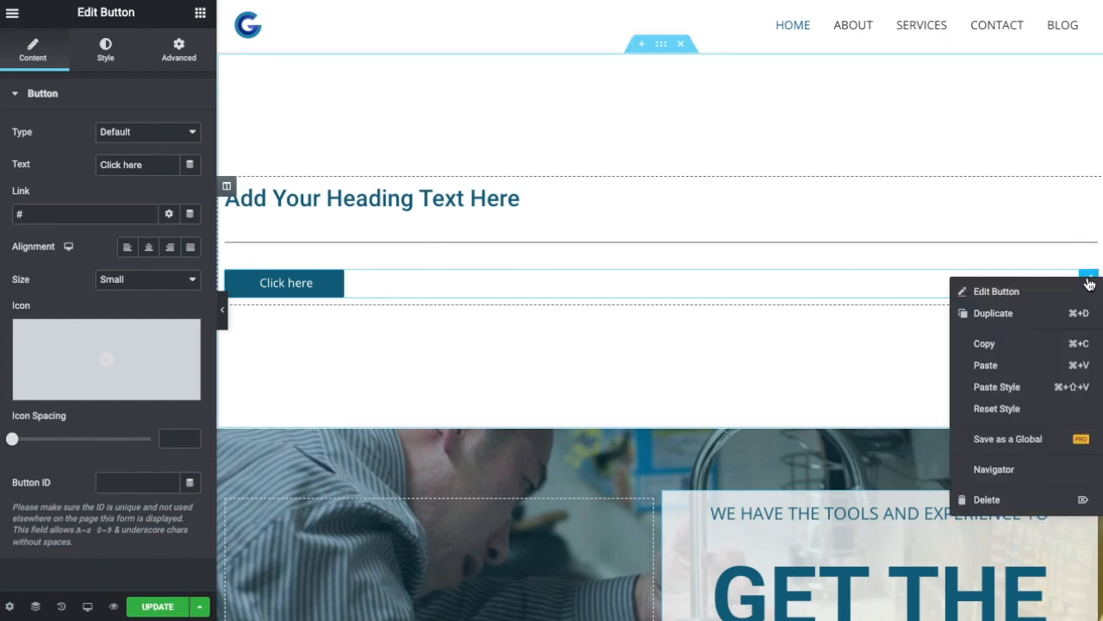
pyautogui.rightClick(231, 184)
pyautogui.click(293, 405)
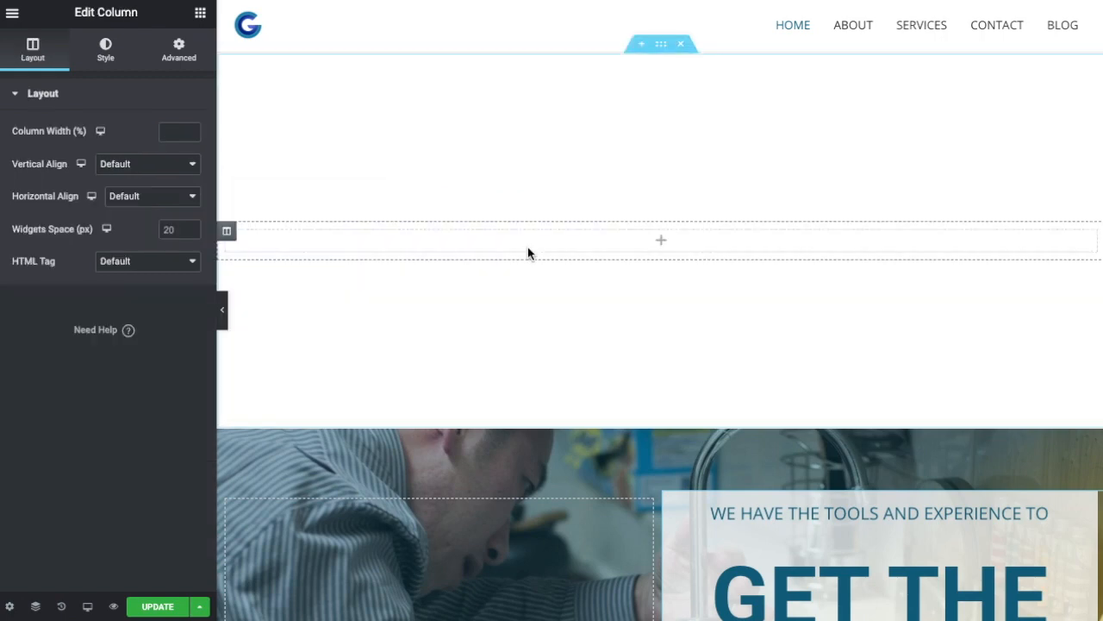
pyautogui.click(682, 45)
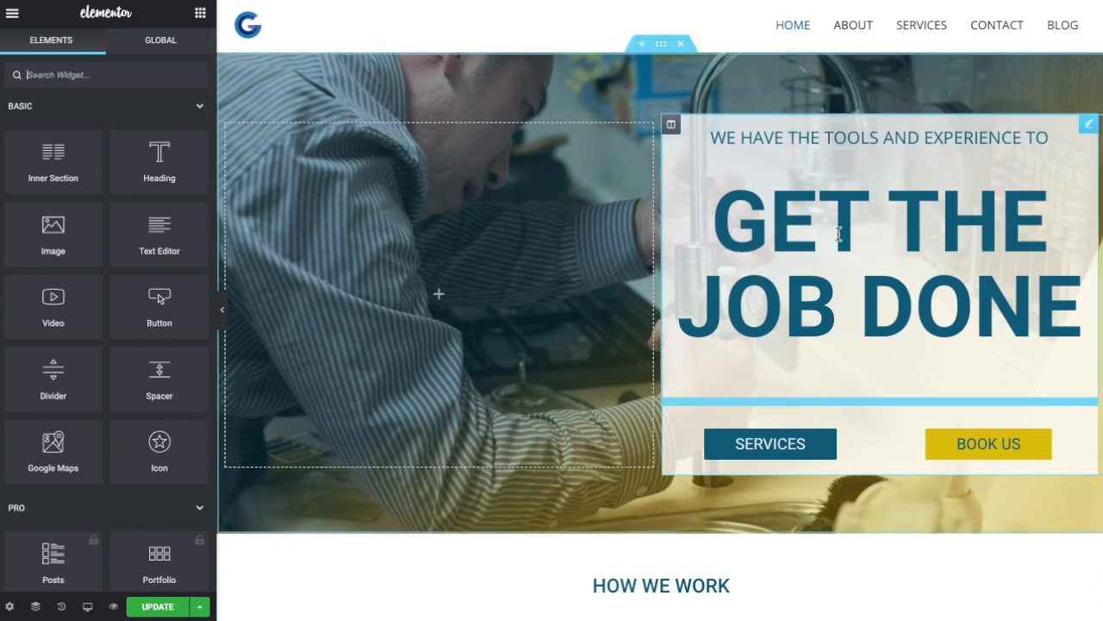
# Add another single-column section above the hero section and set its height to Fit To Screen
pyautogui.click(641, 44)
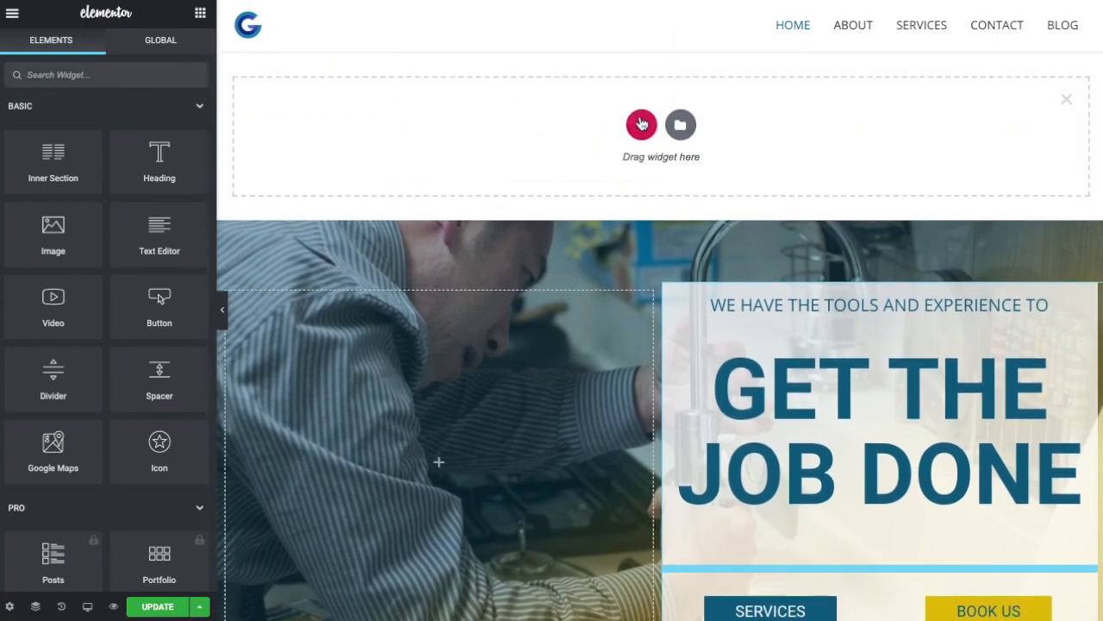
pyautogui.click(638, 118)
pyautogui.click(448, 164)
pyautogui.click(147, 285)
pyautogui.click(138, 299)
# Fill the full-screen section with a Heading, an Image and a Button widget
pyautogui.click(200, 12)
pyautogui.moveTo(160, 176); pyautogui.dragTo(707, 371)
pyautogui.click(200, 12)
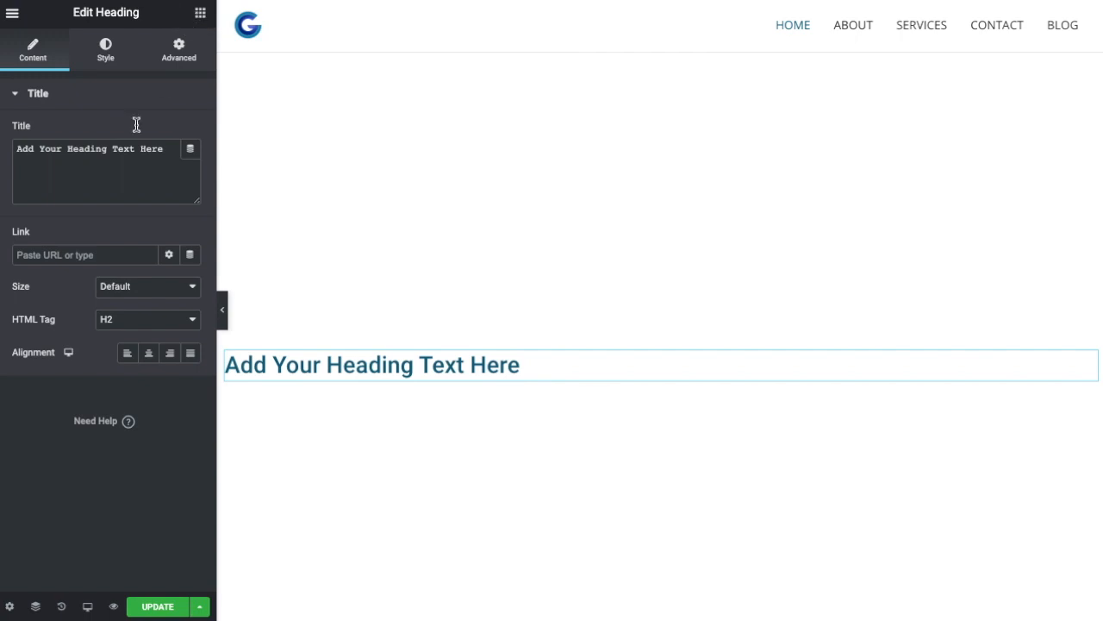
pyautogui.moveTo(54, 246); pyautogui.dragTo(556, 385)
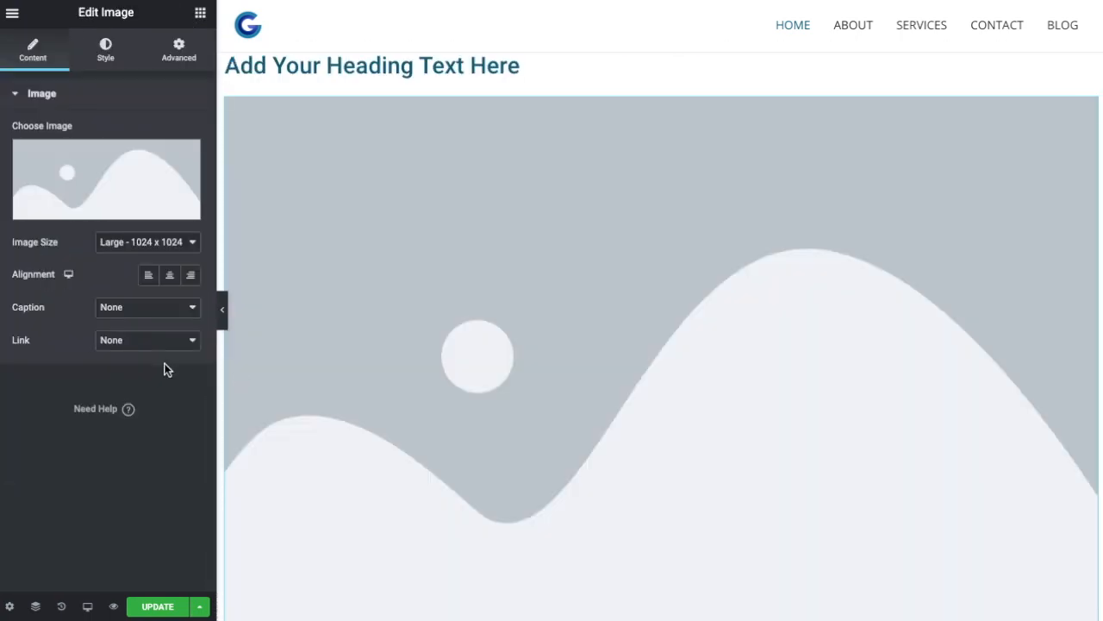
pyautogui.click(200, 12)
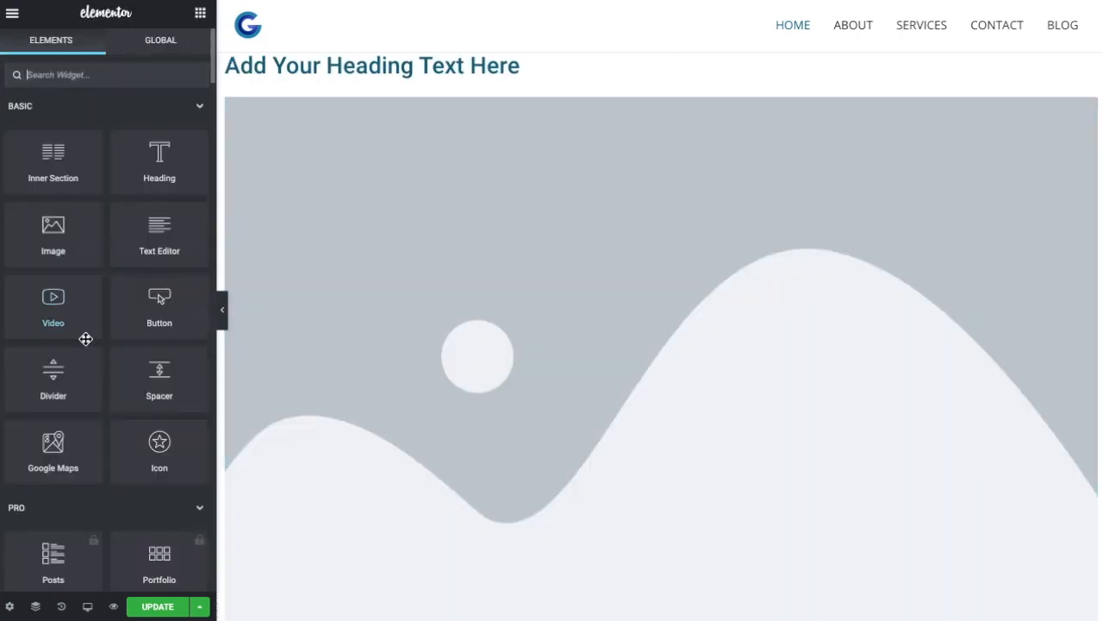
pyautogui.moveTo(146, 332); pyautogui.dragTo(505, 81)
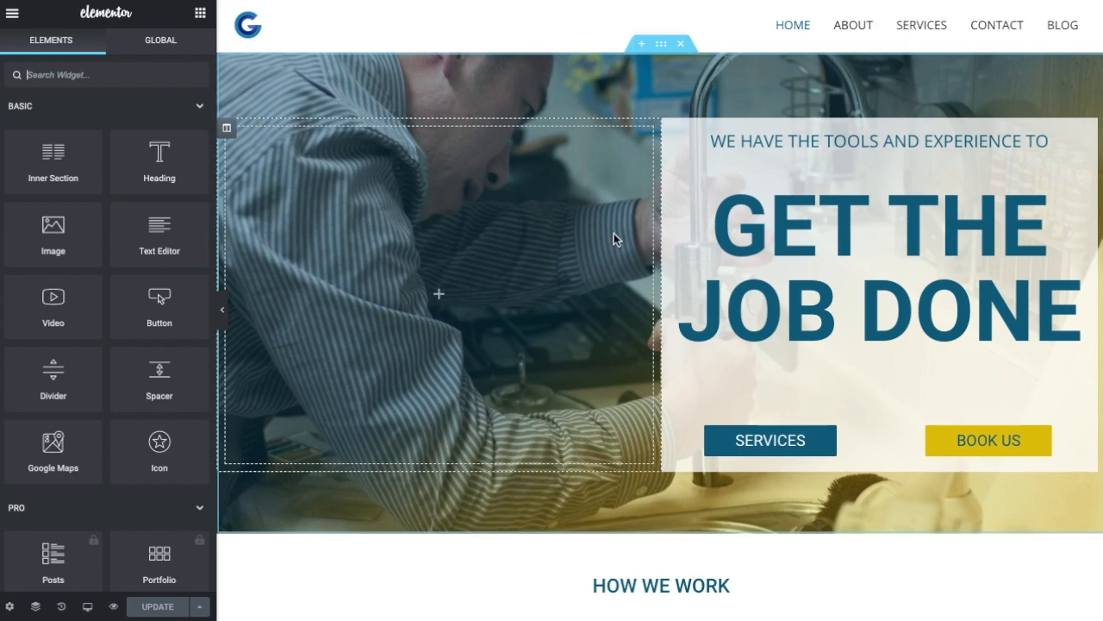
# Examine the home page's sections from the hero through the service columns to the customer testimonials
pyautogui.scroll(-1, 656, 246)
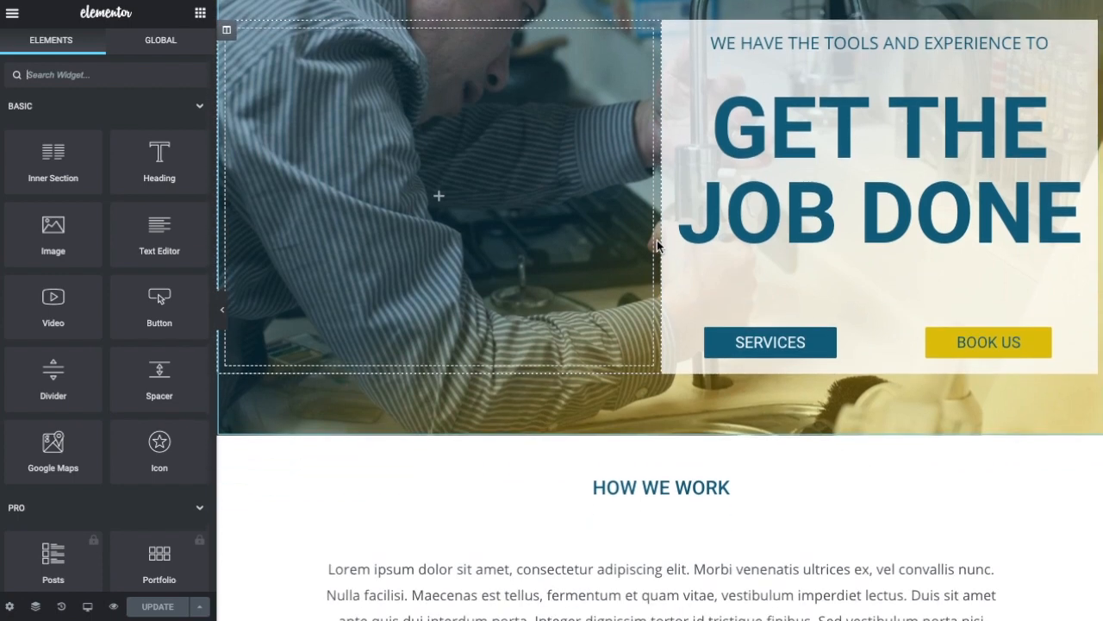
pyautogui.scroll(-7, 657, 246)
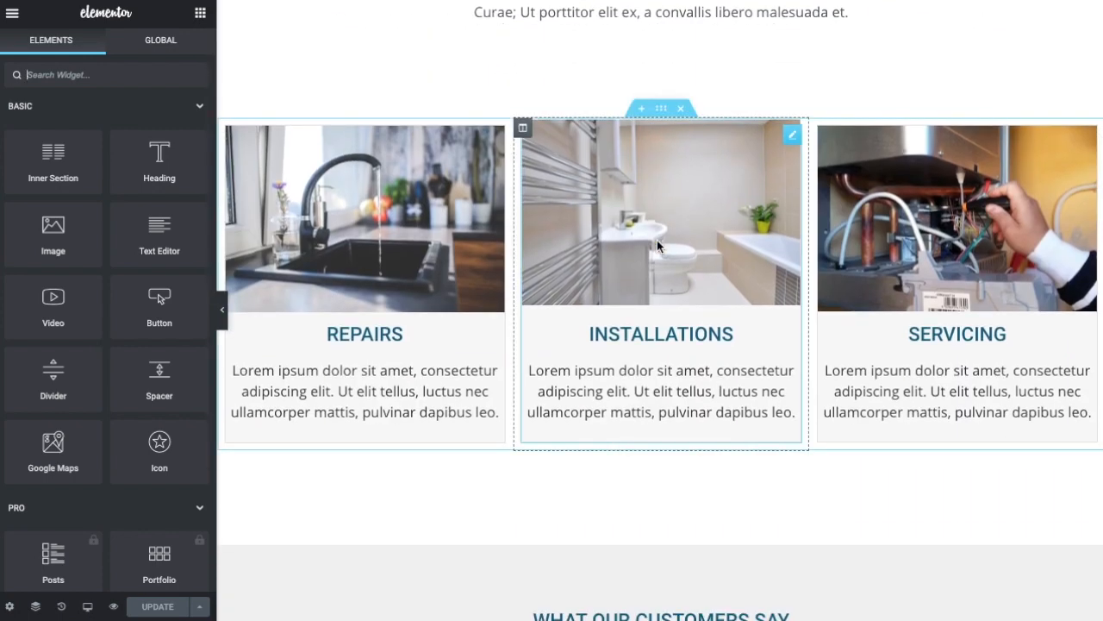
pyautogui.scroll(-1, 657, 240)
pyautogui.scroll(1, 660, 191)
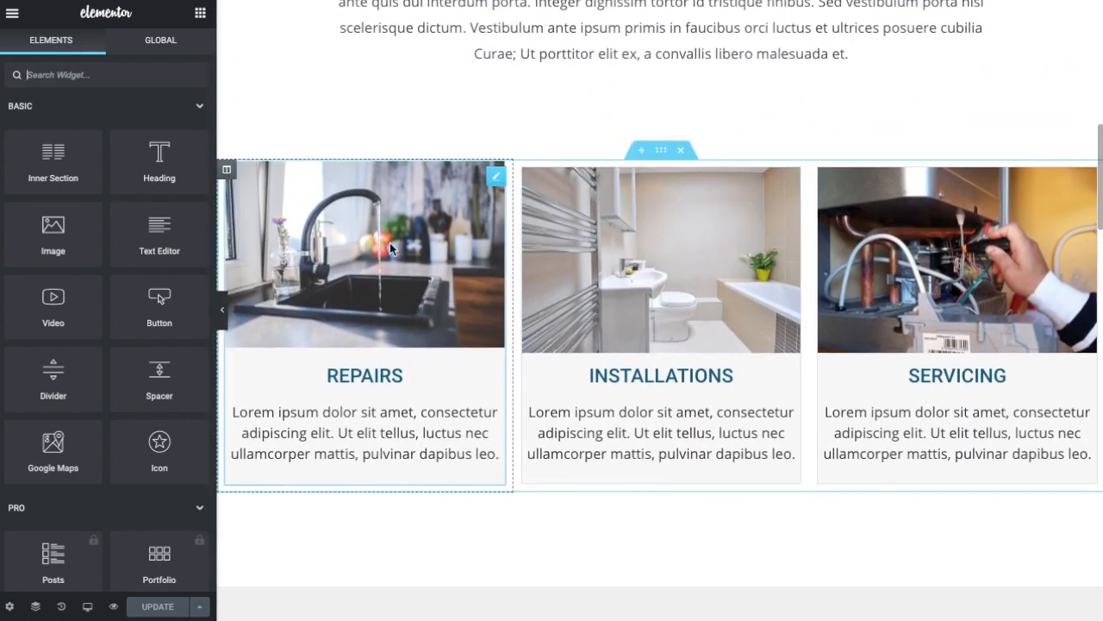
pyautogui.scroll(-9, 656, 258)
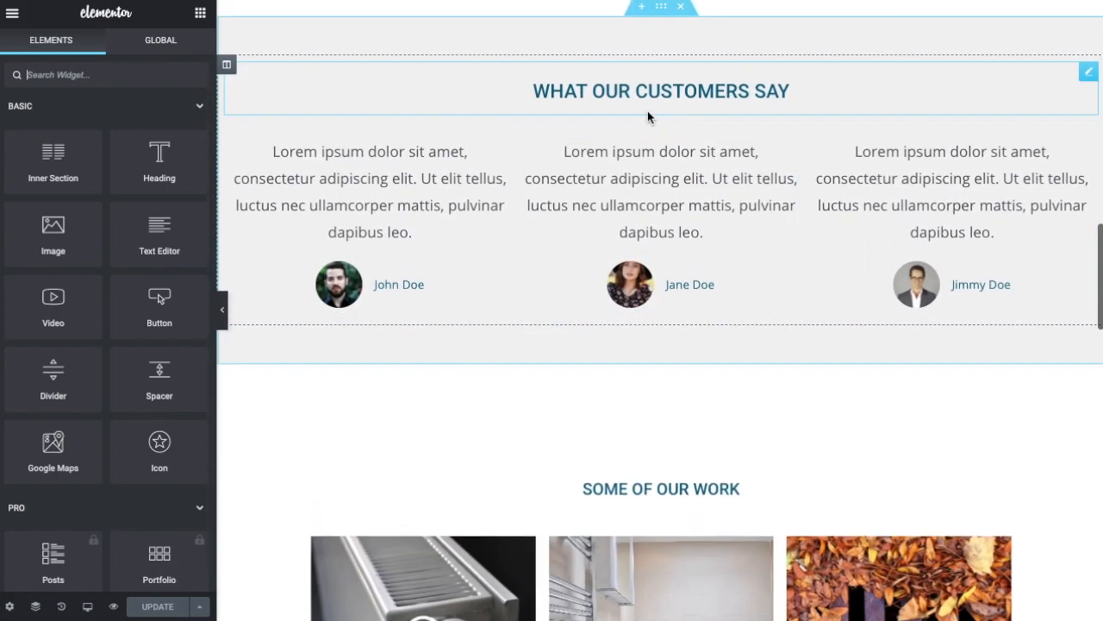
# Examine the edit settings of the hero section, its empty column and its Dual Color Heading widget
pyautogui.scroll(-1, 624, 302)
pyautogui.scroll(20, 628, 281)
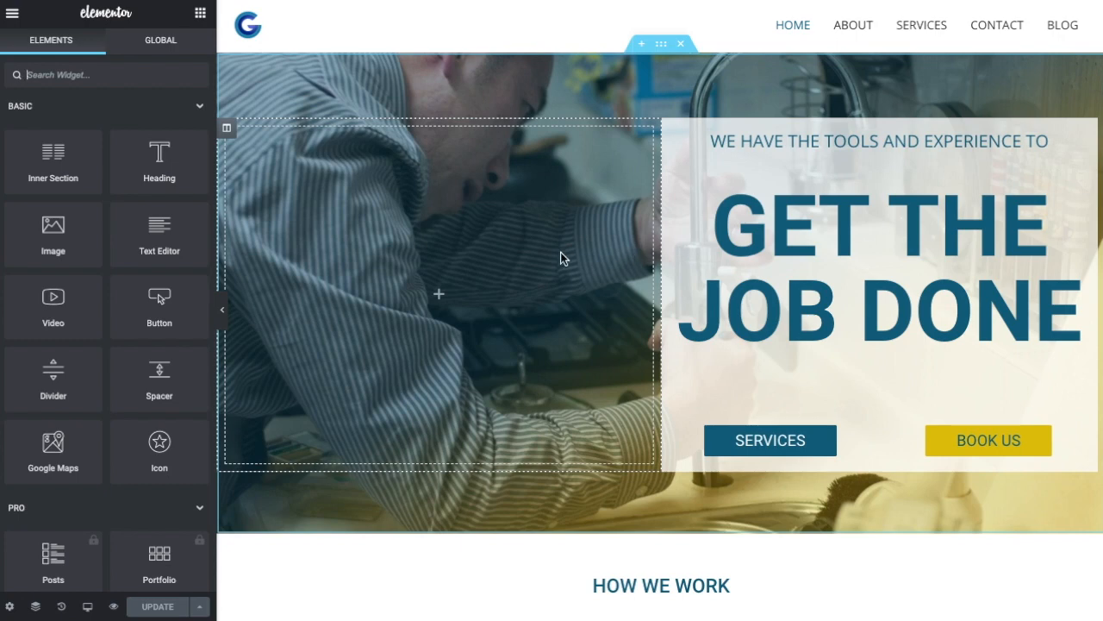
pyautogui.click(662, 45)
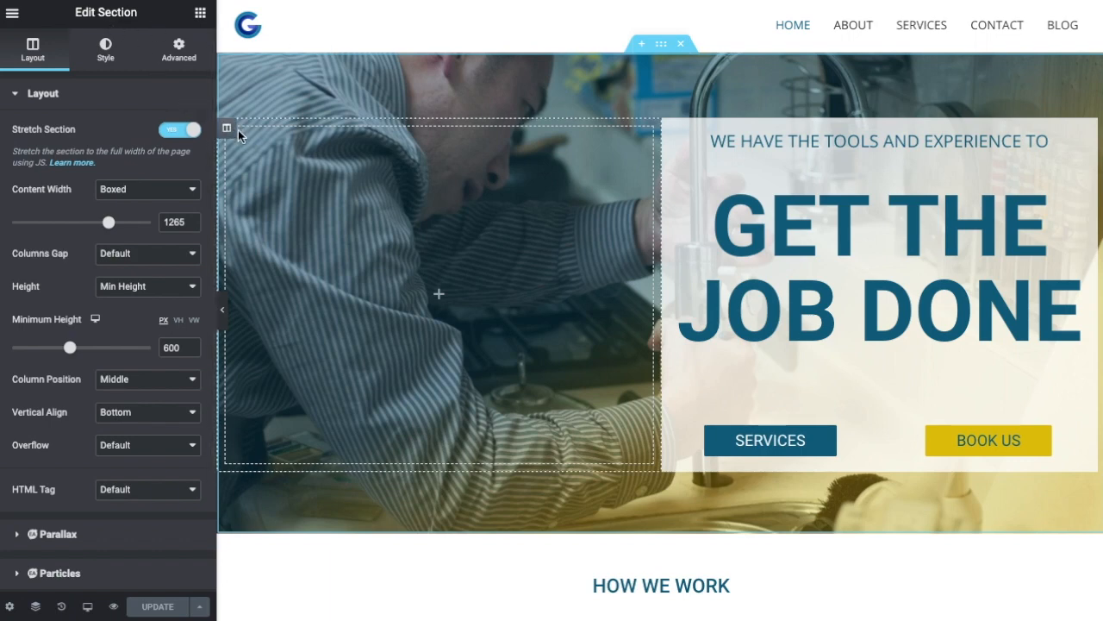
pyautogui.click(227, 130)
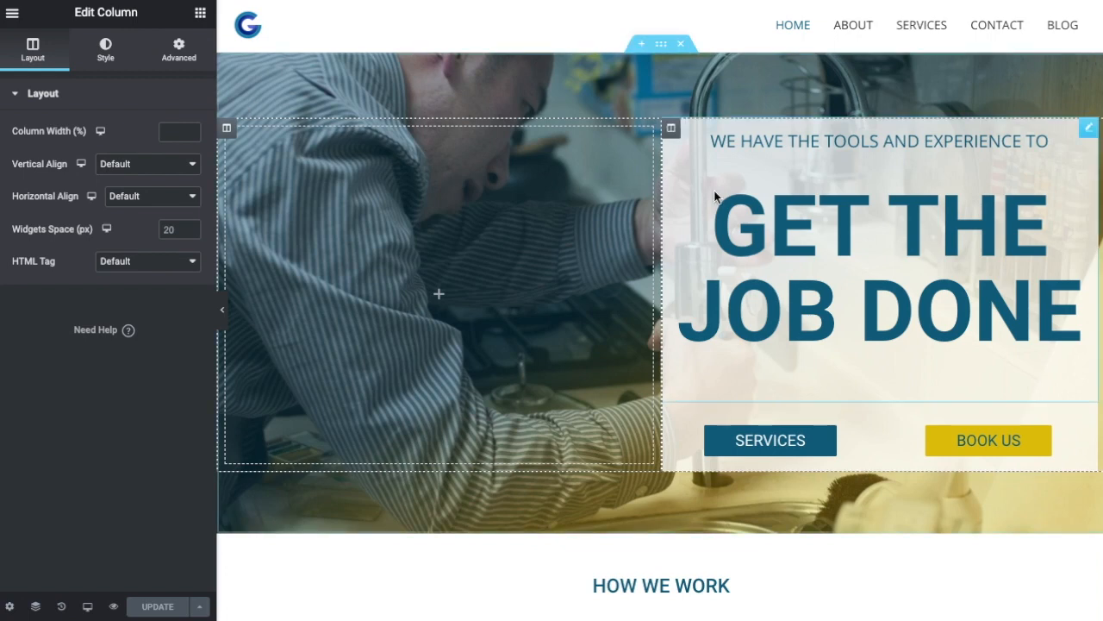
pyautogui.click(1089, 131)
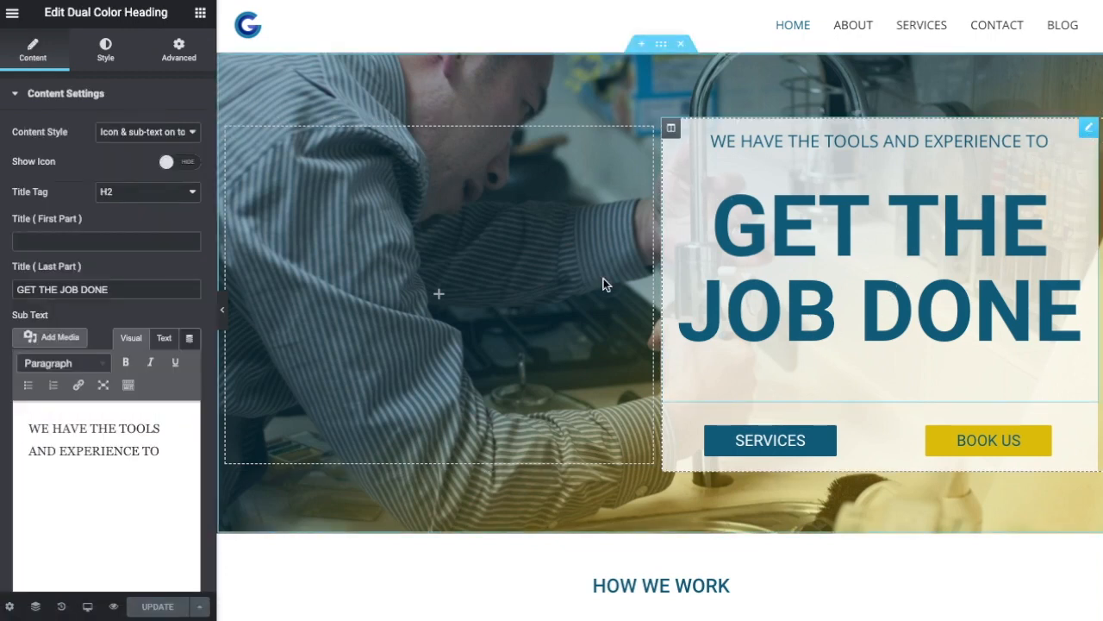
pyautogui.click(661, 53)
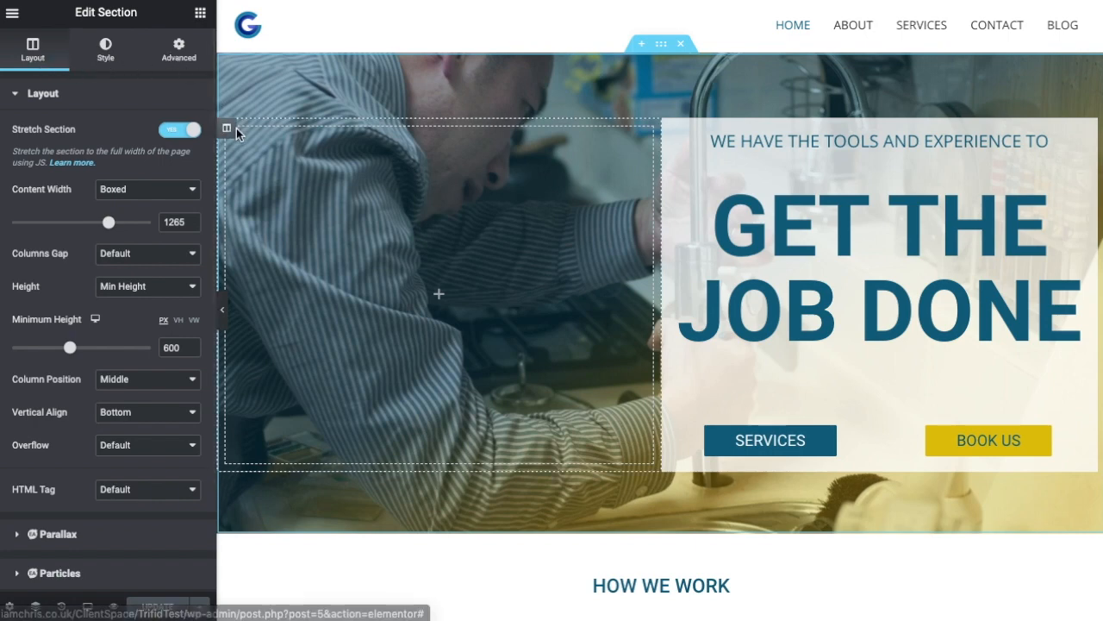
pyautogui.click(227, 127)
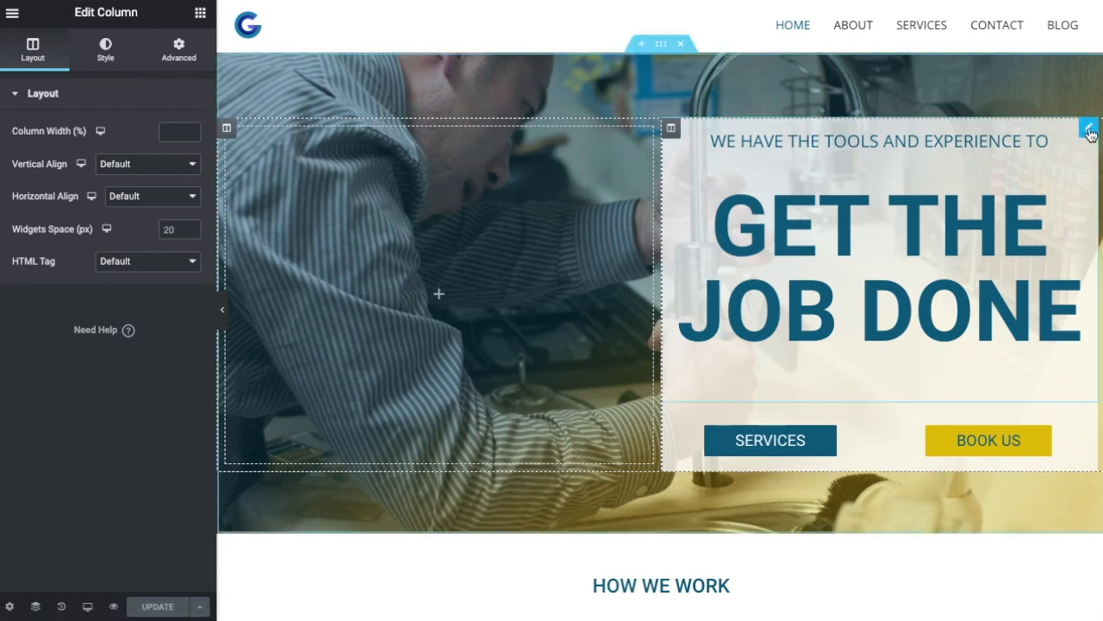
pyautogui.click(1088, 131)
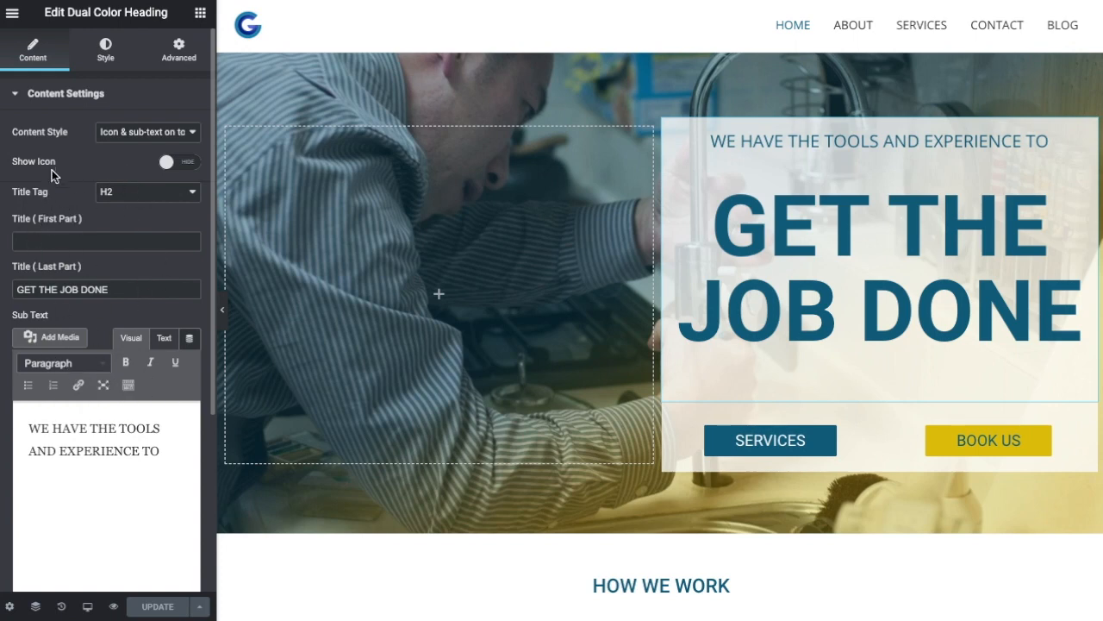
# Review the Dual Color Heading's style, advanced and content settings, and the Repairs image box's content settings
pyautogui.click(106, 53)
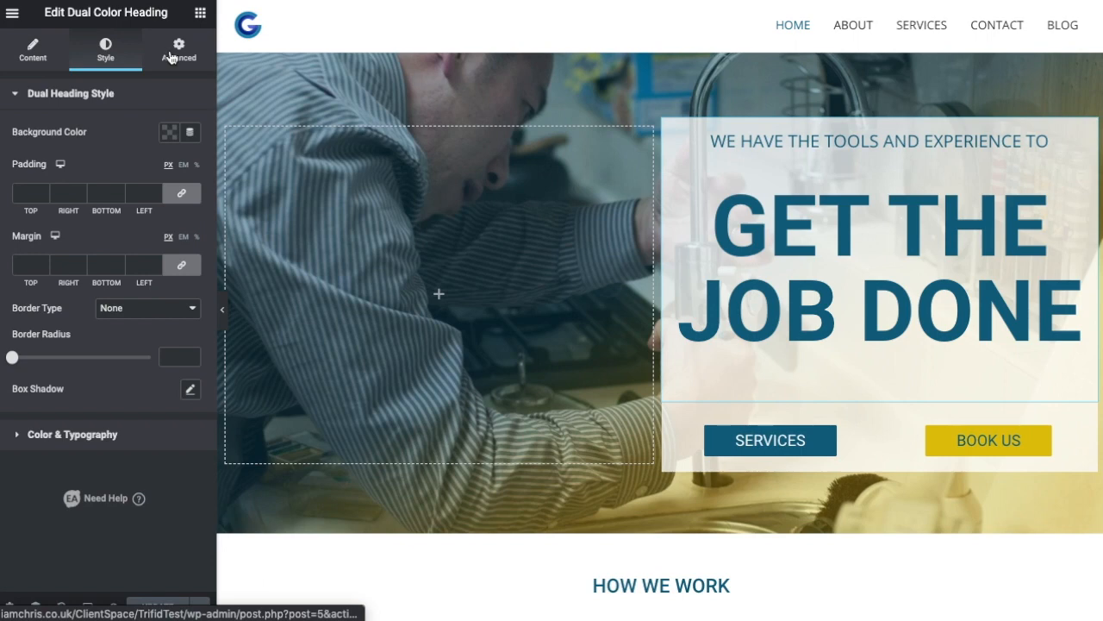
pyautogui.click(173, 55)
pyautogui.click(31, 54)
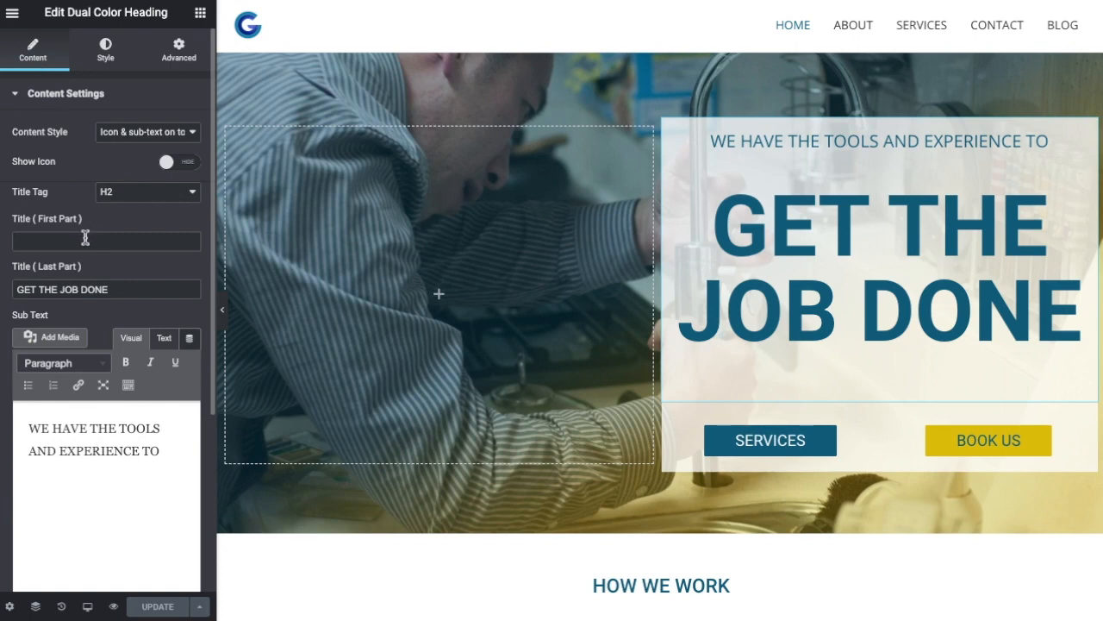
pyautogui.moveTo(112, 289); pyautogui.dragTo(23, 288)
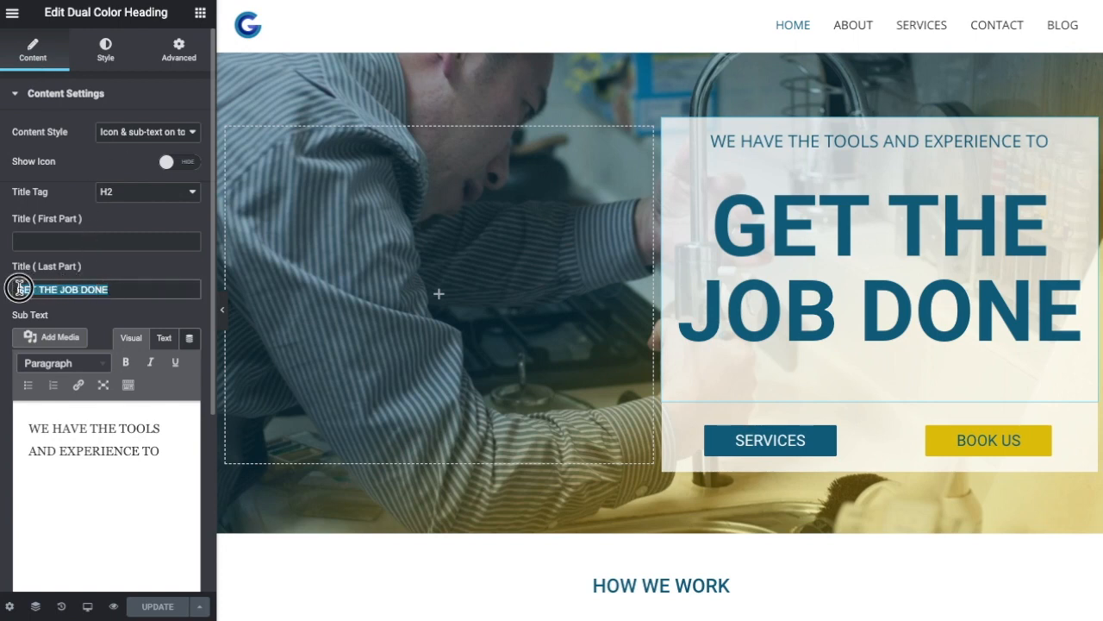
pyautogui.moveTo(113, 289); pyautogui.dragTo(22, 291)
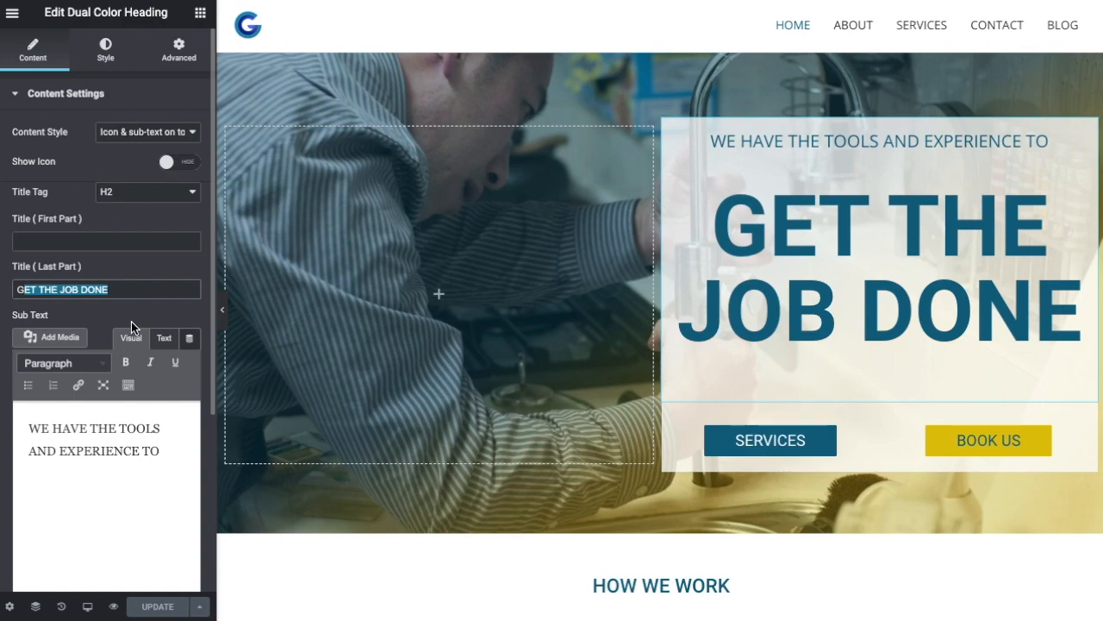
pyautogui.scroll(-6, 703, 376)
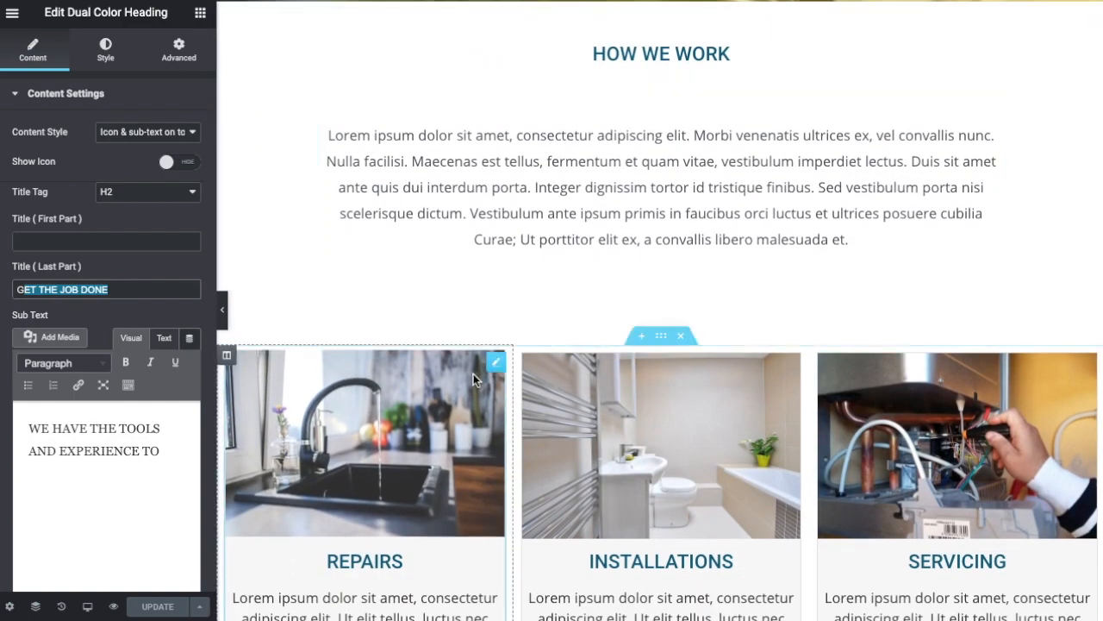
pyautogui.click(496, 364)
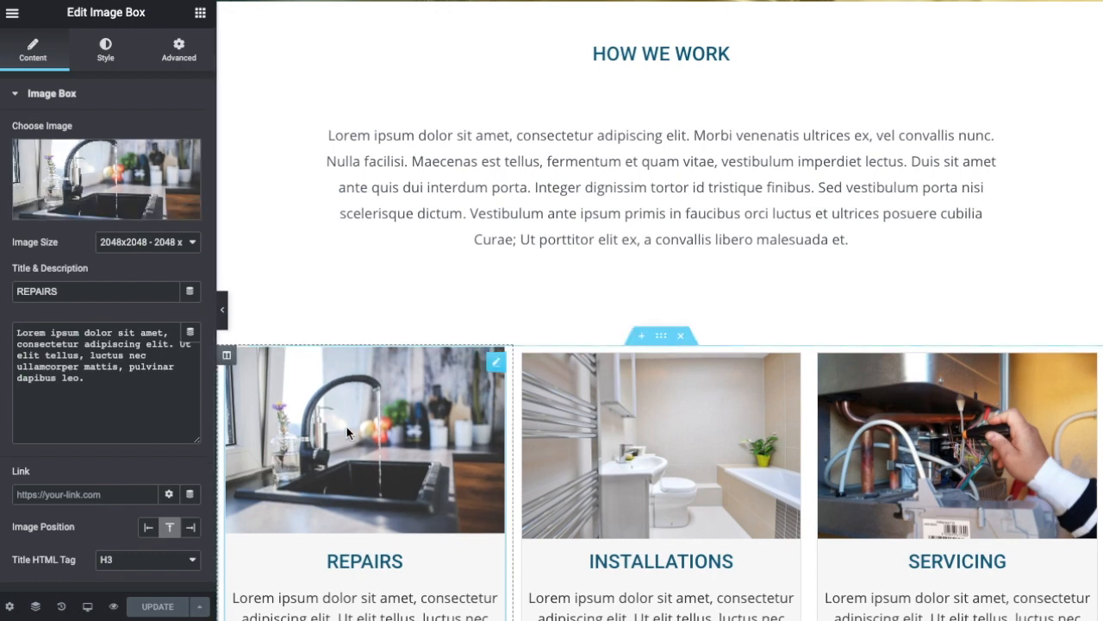
# Change the last part of the hero Dual Color Heading's title to "Really get the job done"
pyautogui.scroll(6, 705, 250)
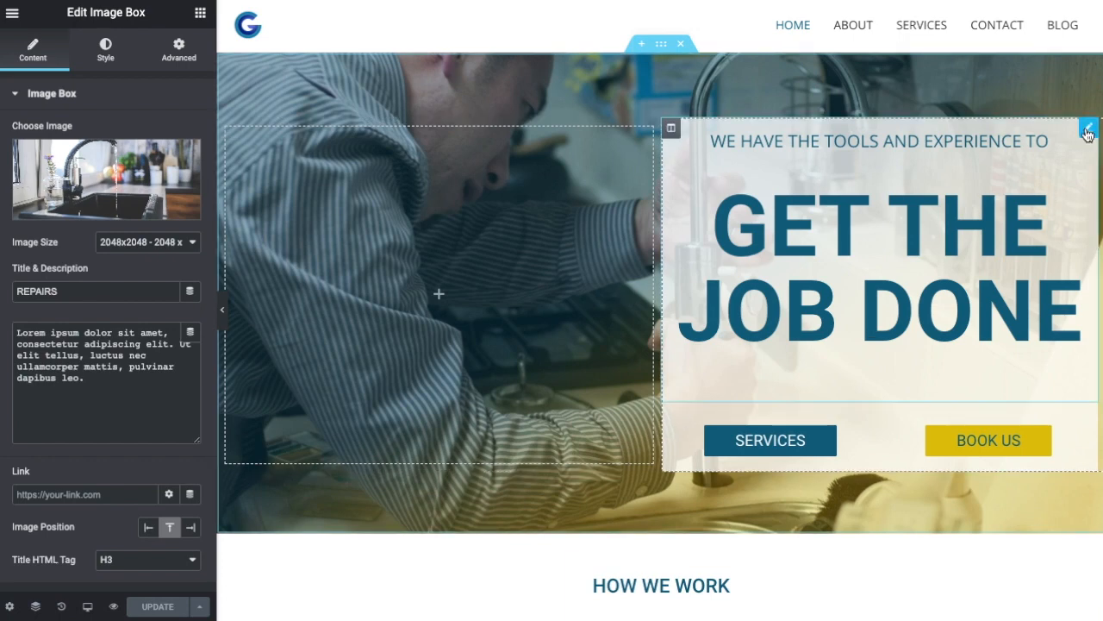
pyautogui.click(1089, 129)
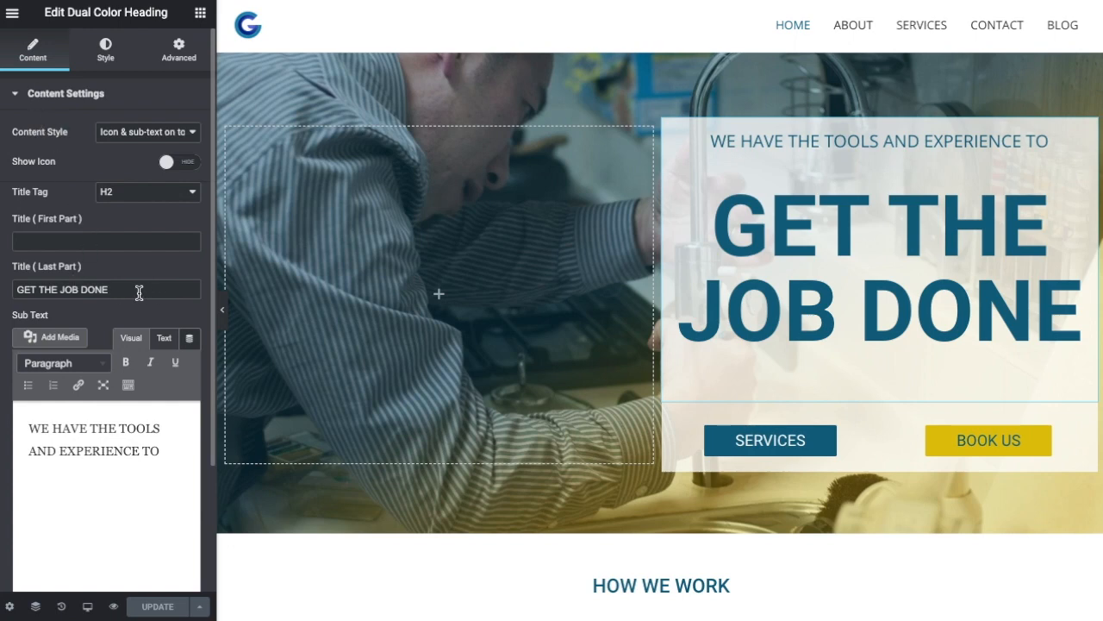
pyautogui.moveTo(124, 289); pyautogui.dragTo(18, 289)
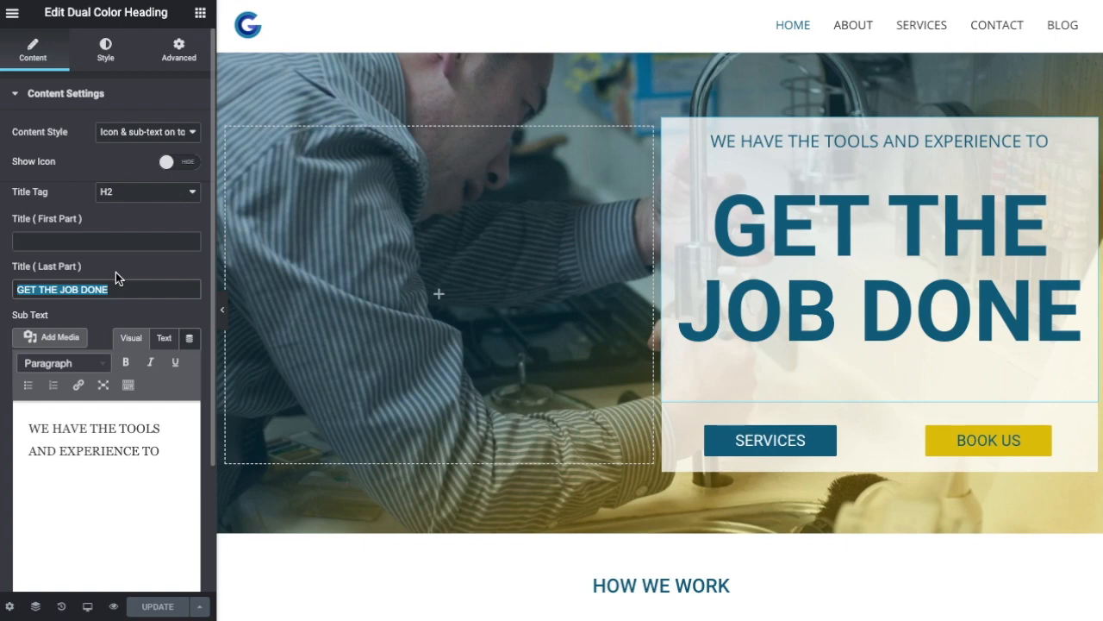
pyautogui.write('Really get the job done')
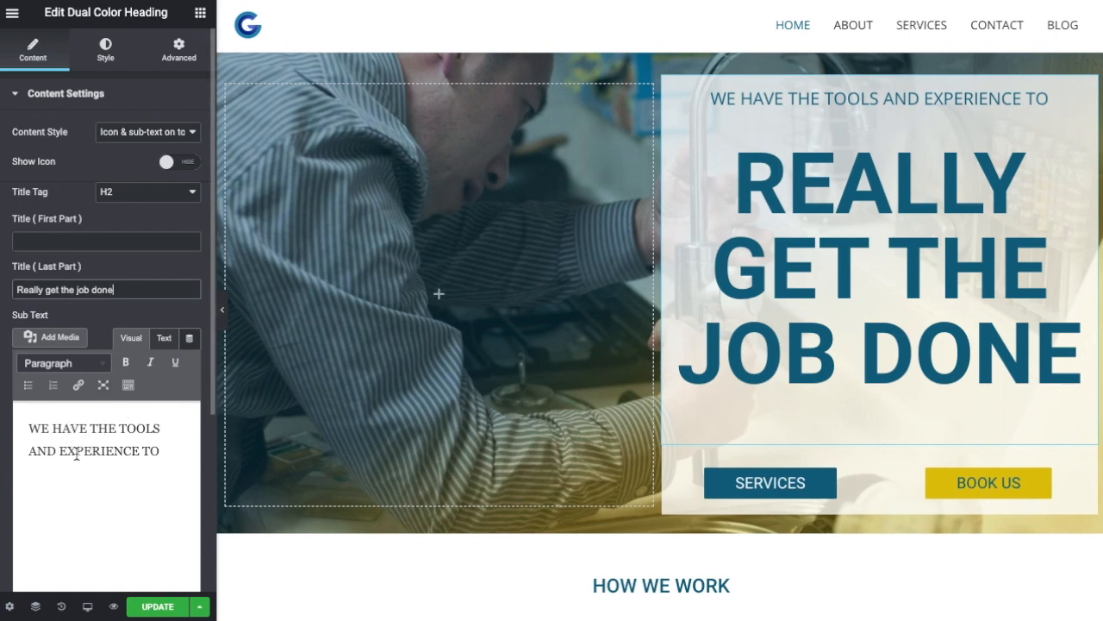
pyautogui.scroll(-1, 119, 303)
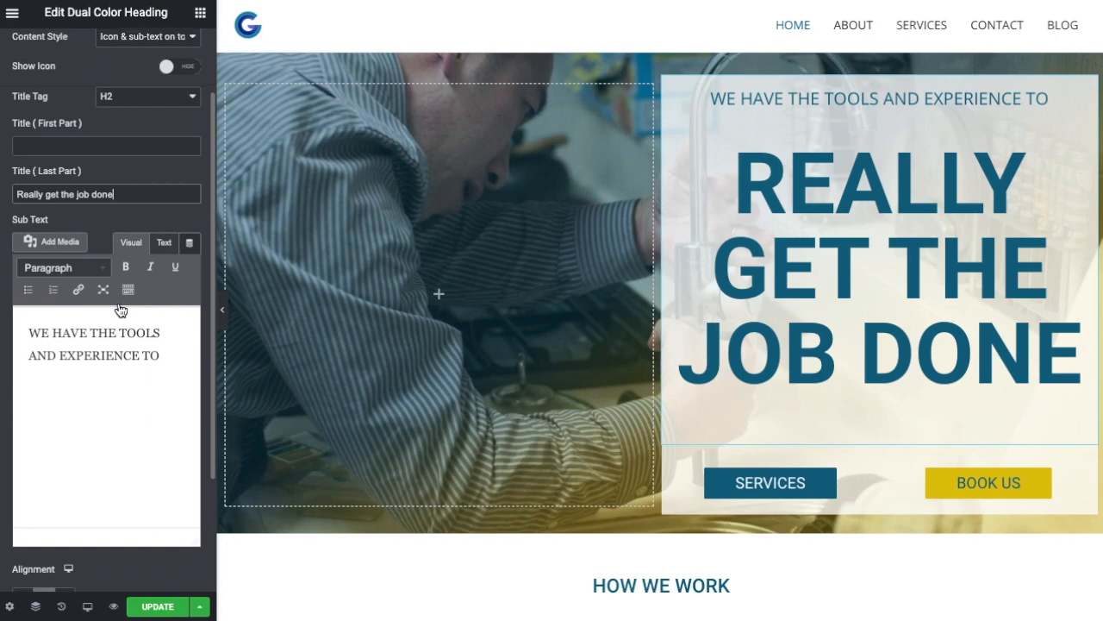
pyautogui.scroll(1, 118, 303)
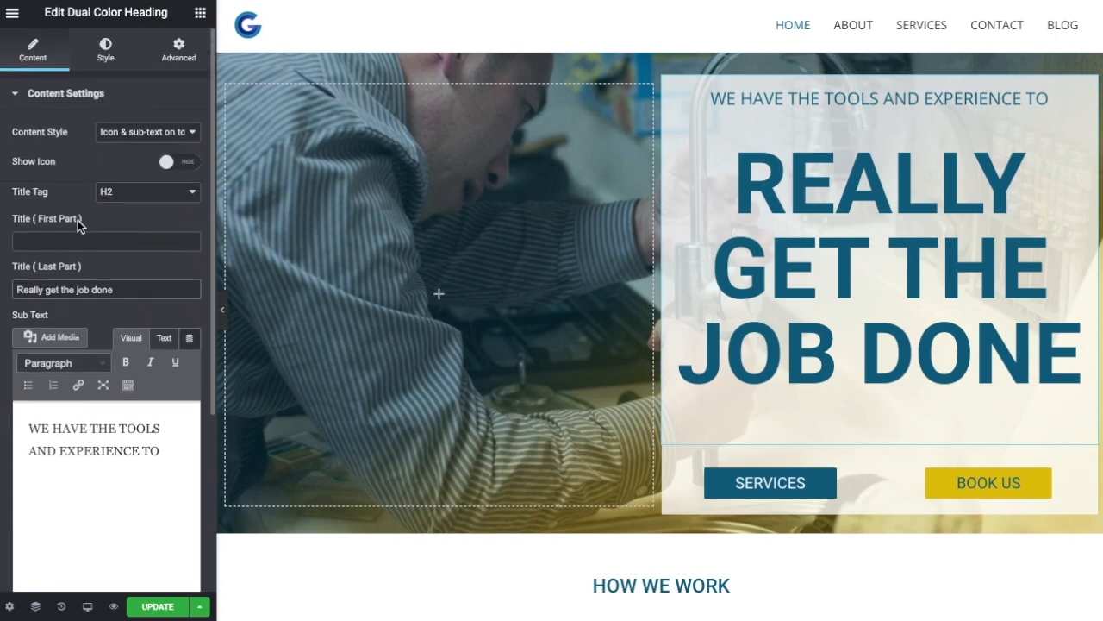
# Try the heading's Icon on top and Sub-text on top content styles, restoring Icon & sub-text on top
pyautogui.click(191, 136)
pyautogui.click(140, 118)
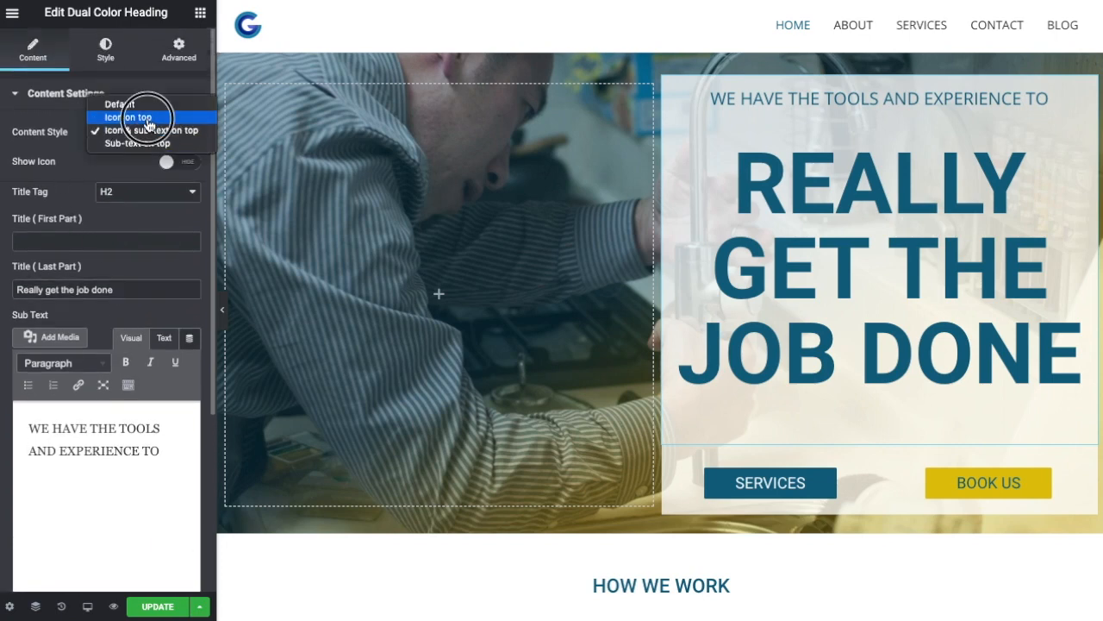
pyautogui.click(191, 137)
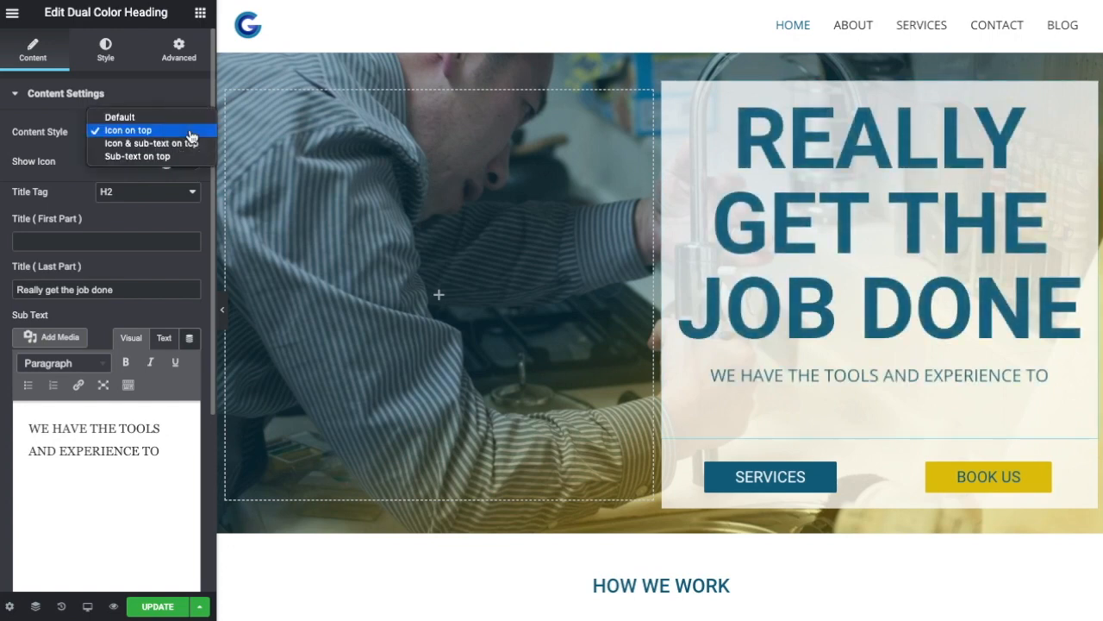
pyautogui.click(175, 156)
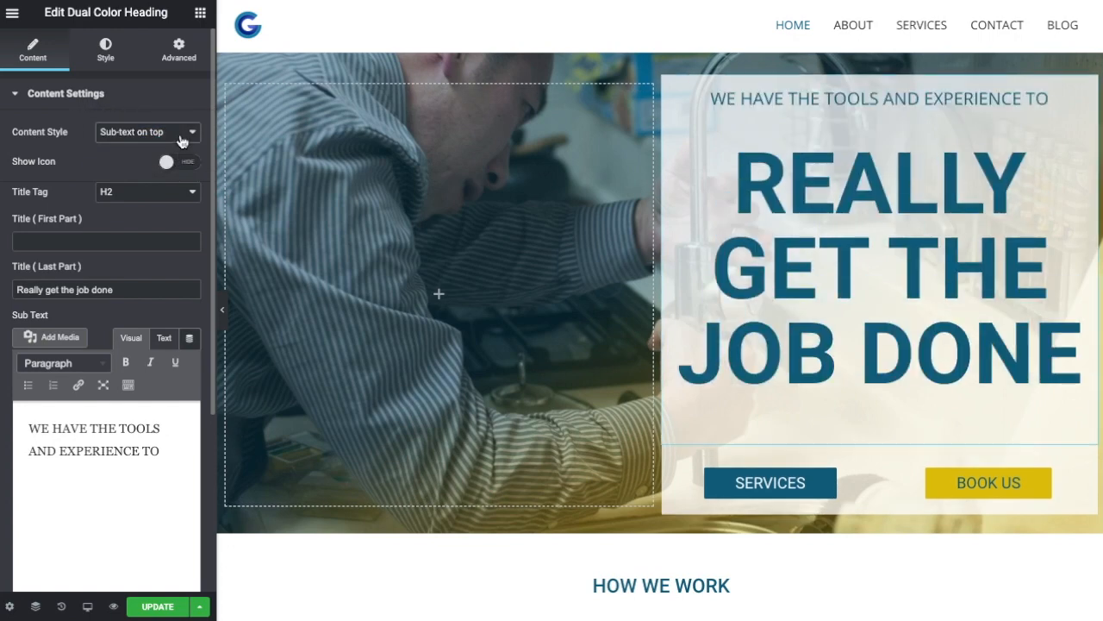
pyautogui.click(191, 138)
pyautogui.click(173, 117)
# Try yellow, green, blue, black, white and grey palette colours as the Dual Color Heading's background
pyautogui.click(105, 49)
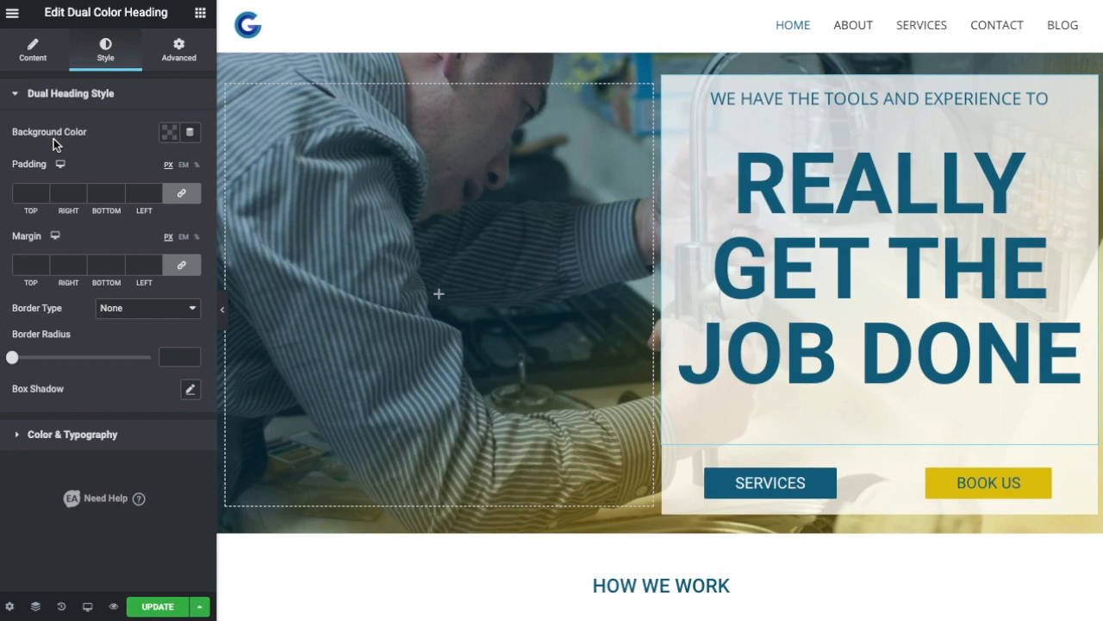
pyautogui.click(169, 137)
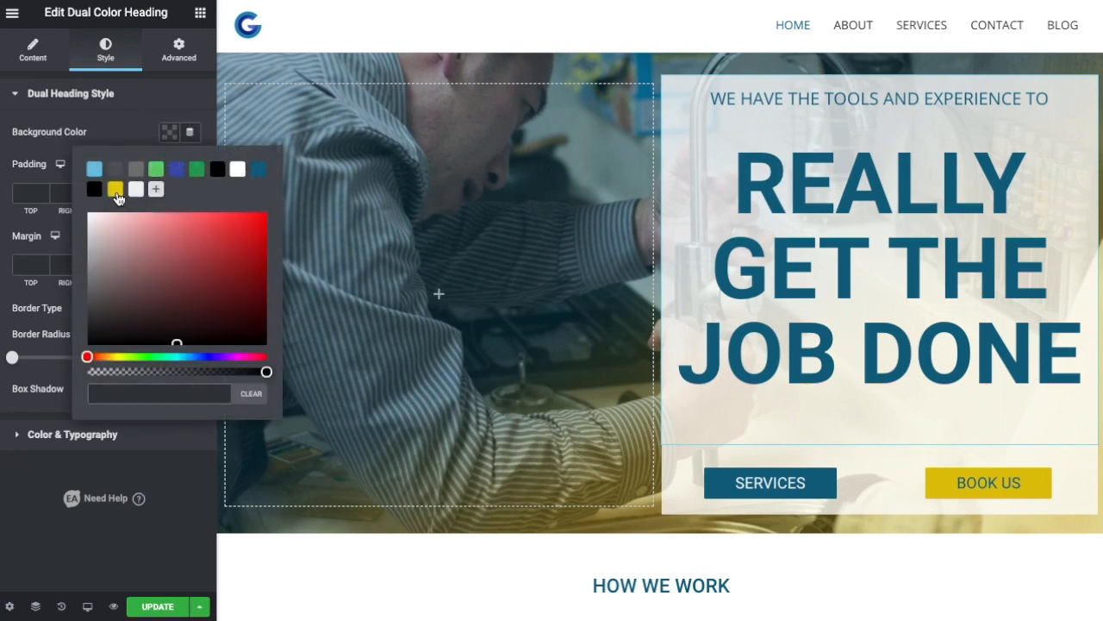
pyautogui.click(116, 190)
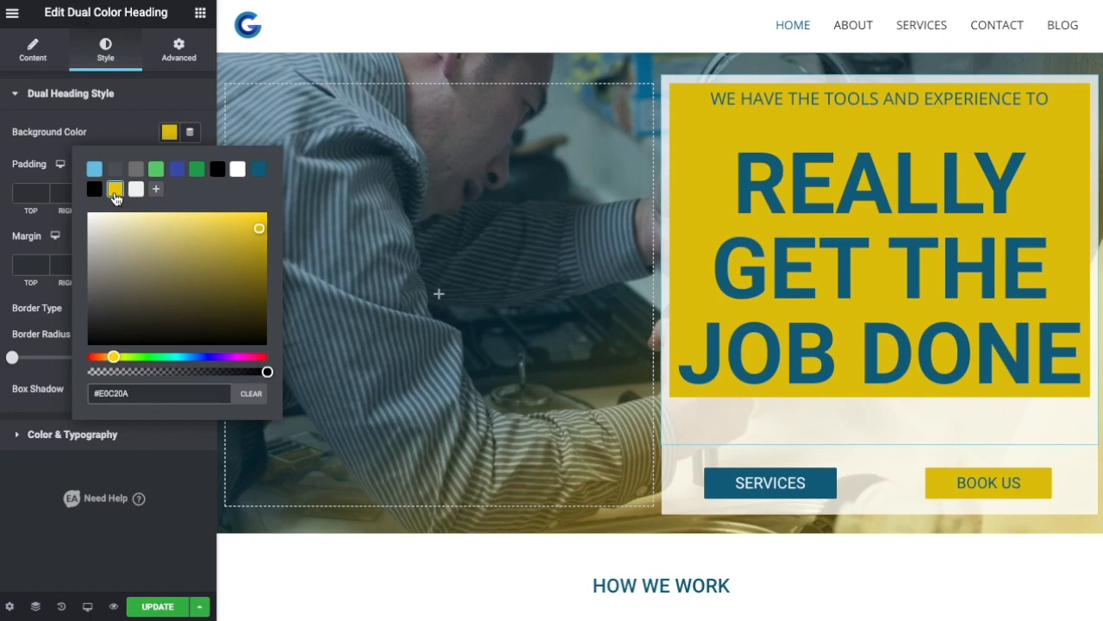
pyautogui.click(135, 169)
pyautogui.click(156, 169)
pyautogui.click(177, 169)
pyautogui.click(196, 171)
pyautogui.click(217, 171)
pyautogui.click(238, 171)
pyautogui.click(258, 171)
pyautogui.click(135, 191)
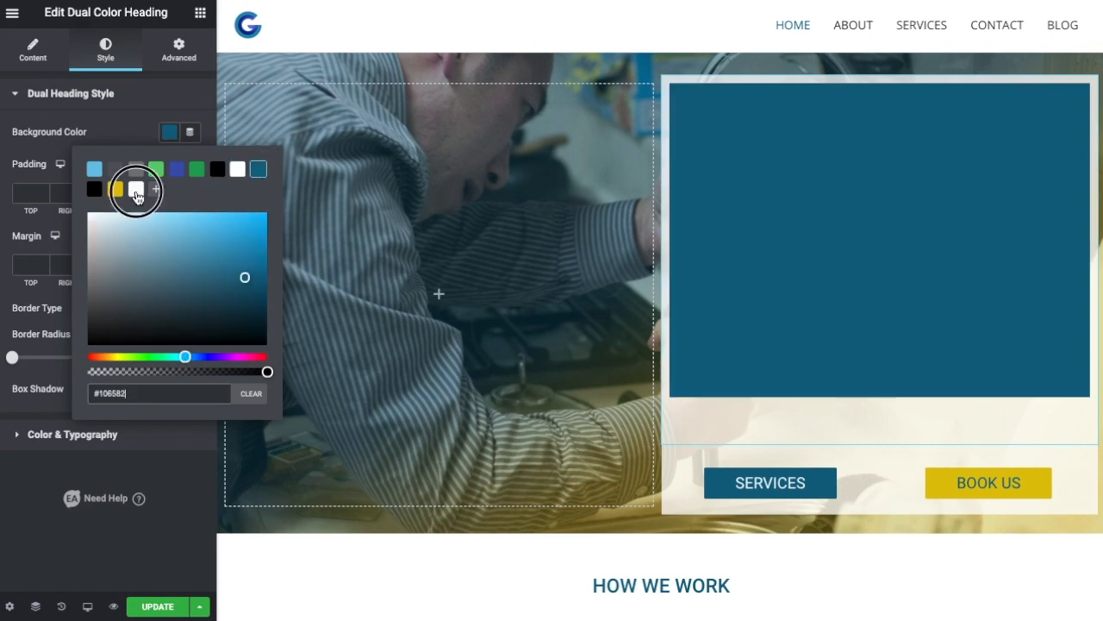
pyautogui.click(135, 169)
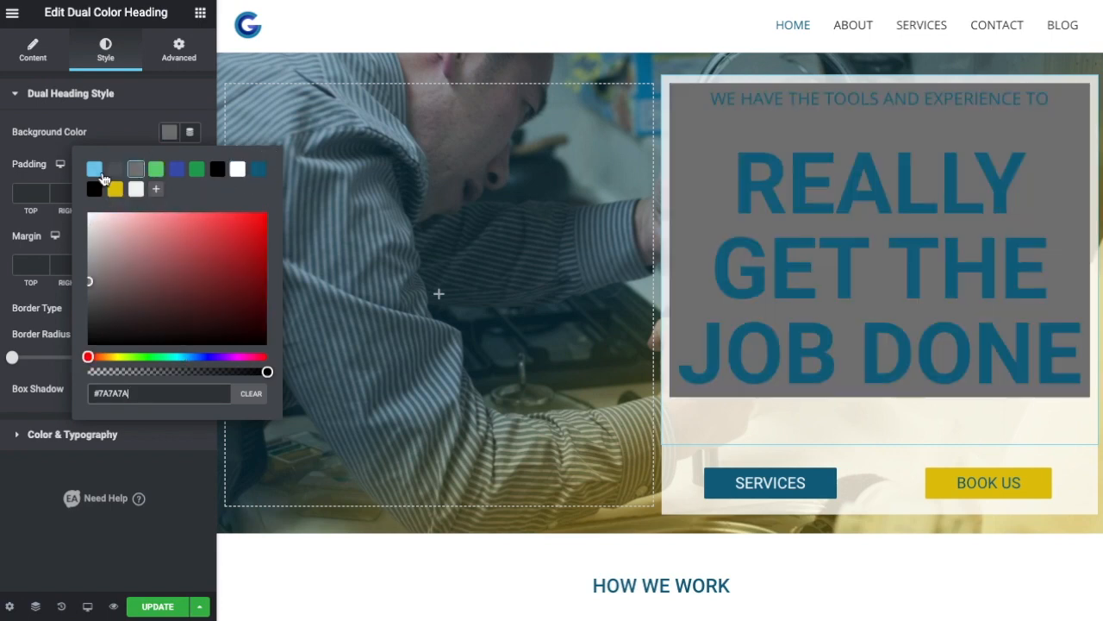
pyautogui.click(94, 169)
pyautogui.click(116, 169)
pyautogui.click(135, 171)
# Give the Dual Color Heading a custom red background, #D84242
pyautogui.moveTo(173, 273); pyautogui.dragTo(213, 234)
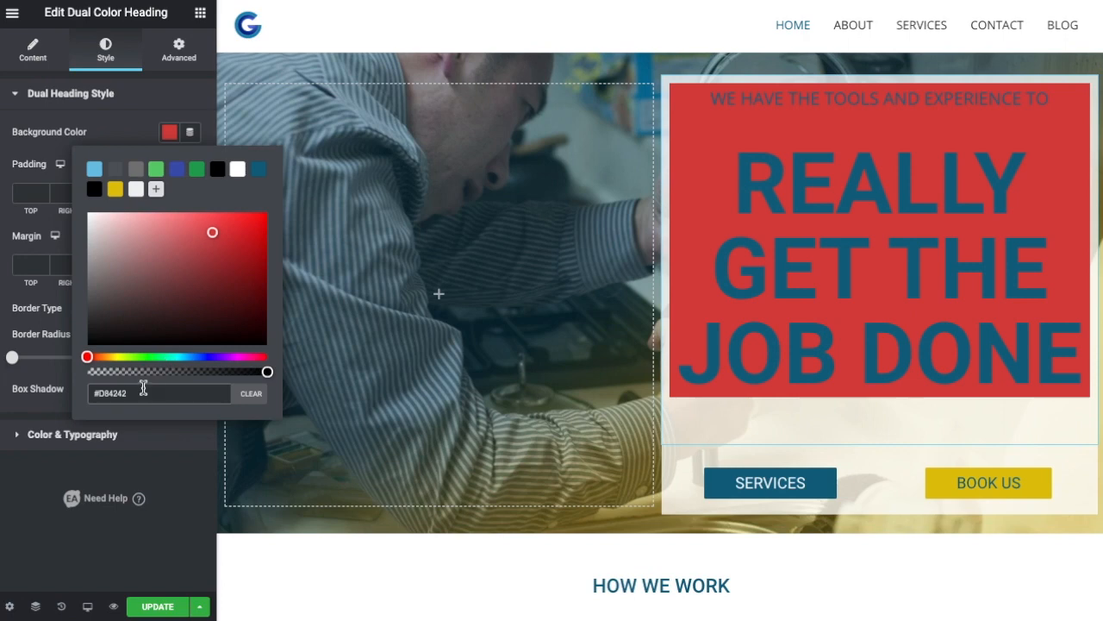
pyautogui.moveTo(130, 392); pyautogui.dragTo(95, 392)
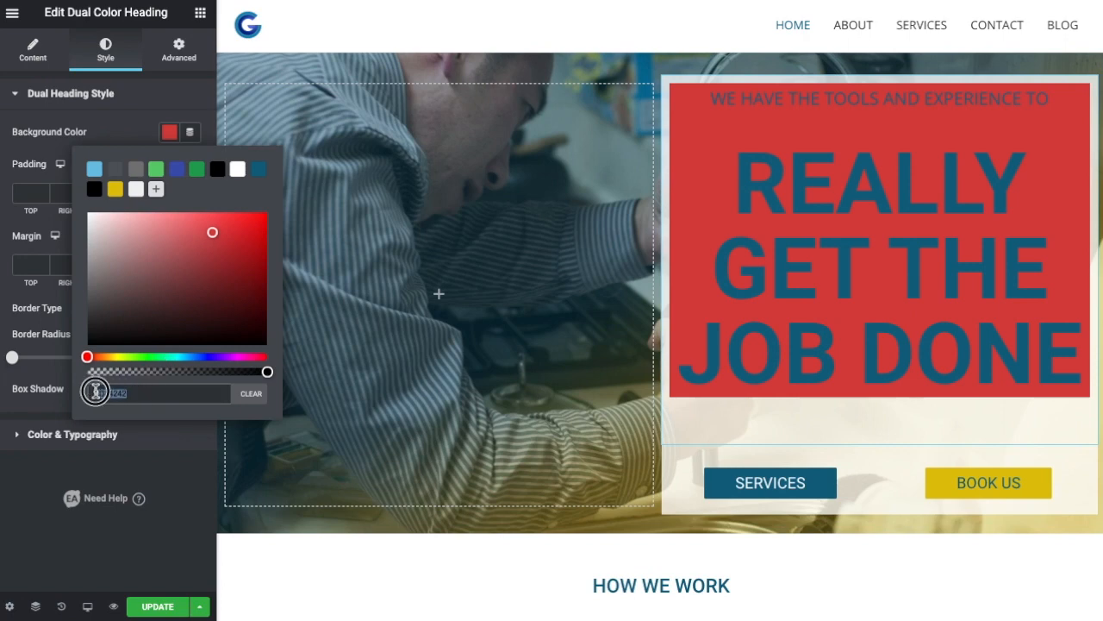
pyautogui.click(140, 397)
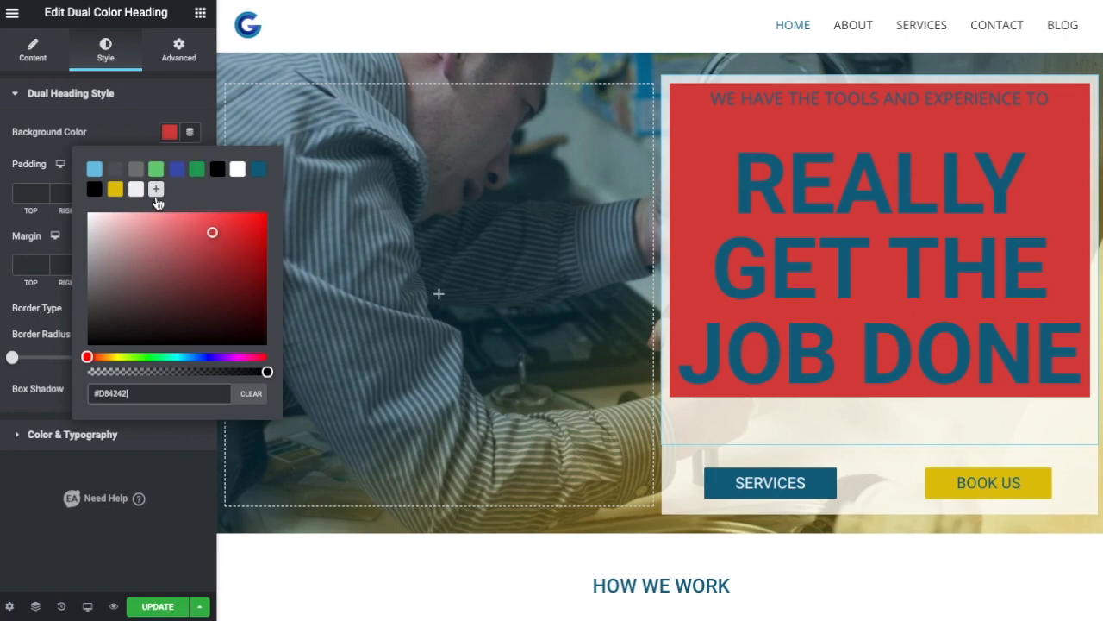
# Save the custom red to the colour palette and remove that saved swatch again
pyautogui.click(156, 190)
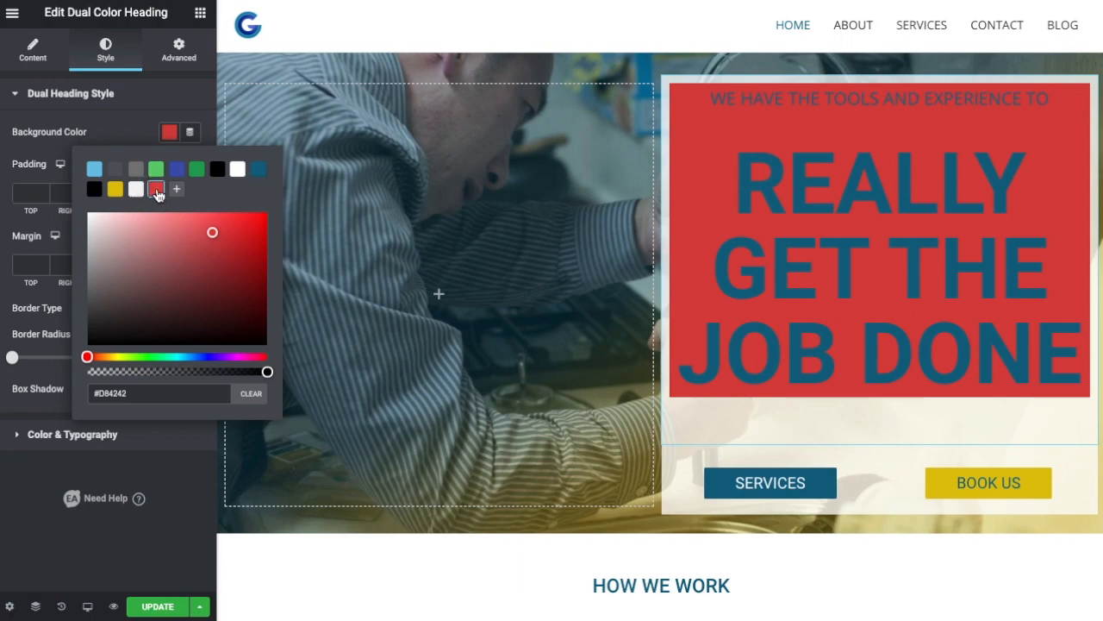
pyautogui.moveTo(156, 193); pyautogui.dragTo(177, 225)
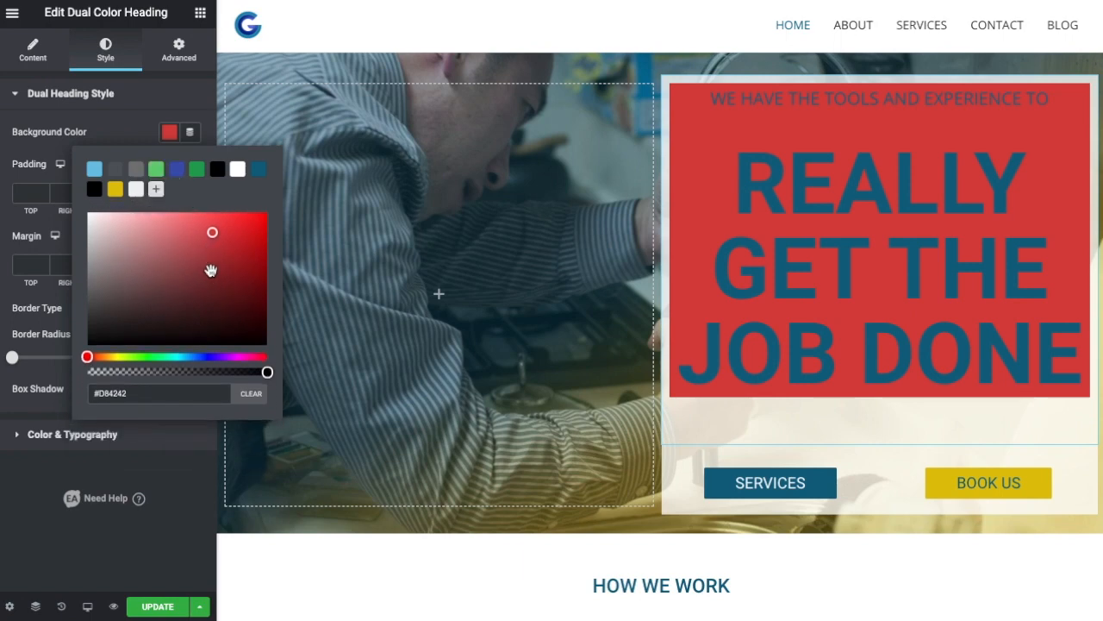
pyautogui.click(130, 131)
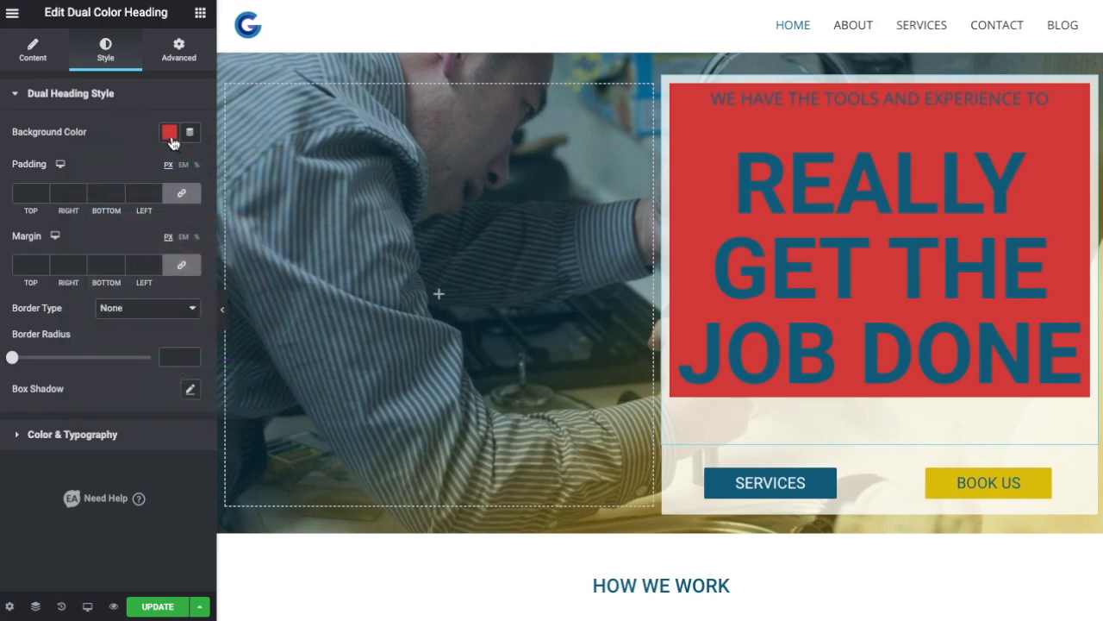
# Clear the Dual Color Heading's background colour
pyautogui.click(170, 132)
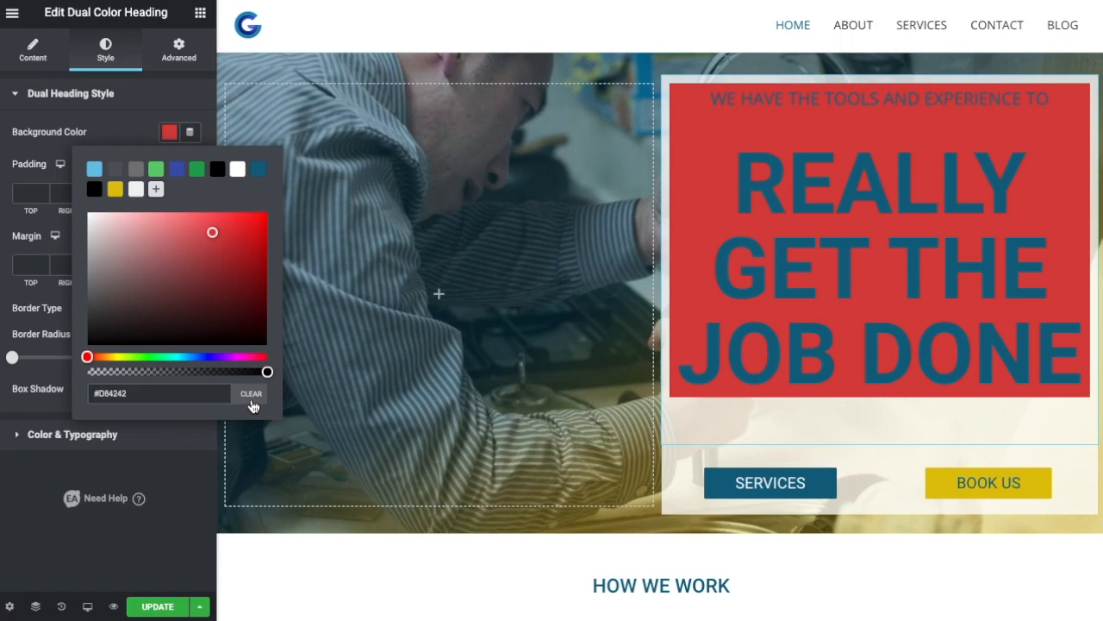
pyautogui.click(250, 394)
pyautogui.click(125, 128)
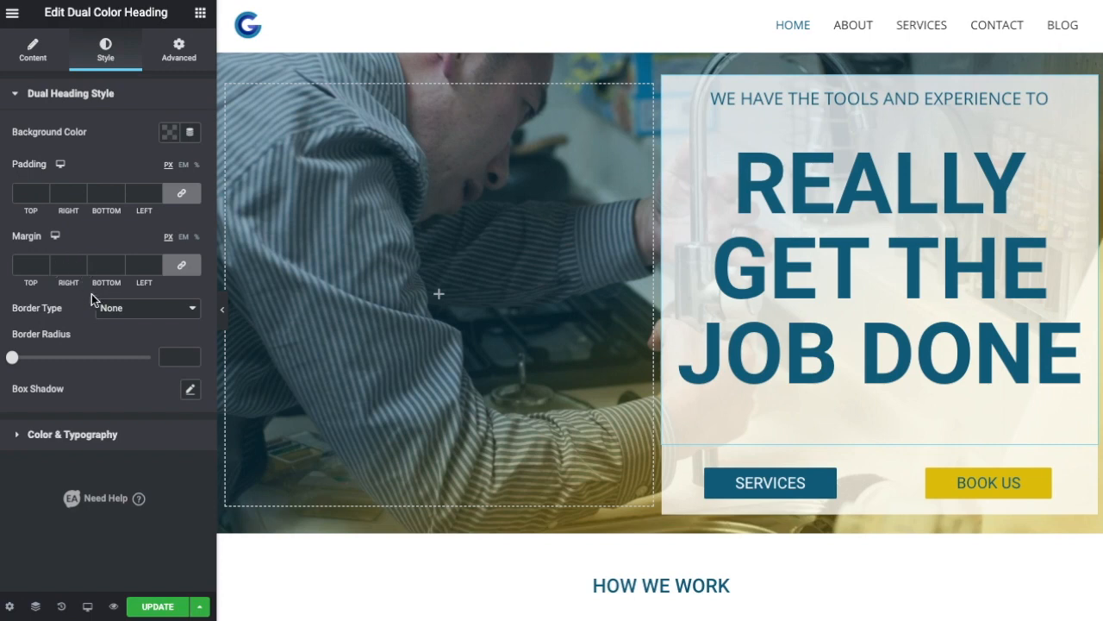
# Inspect the title's main colour in the Dual Color Heading's colour and typography settings
pyautogui.click(19, 439)
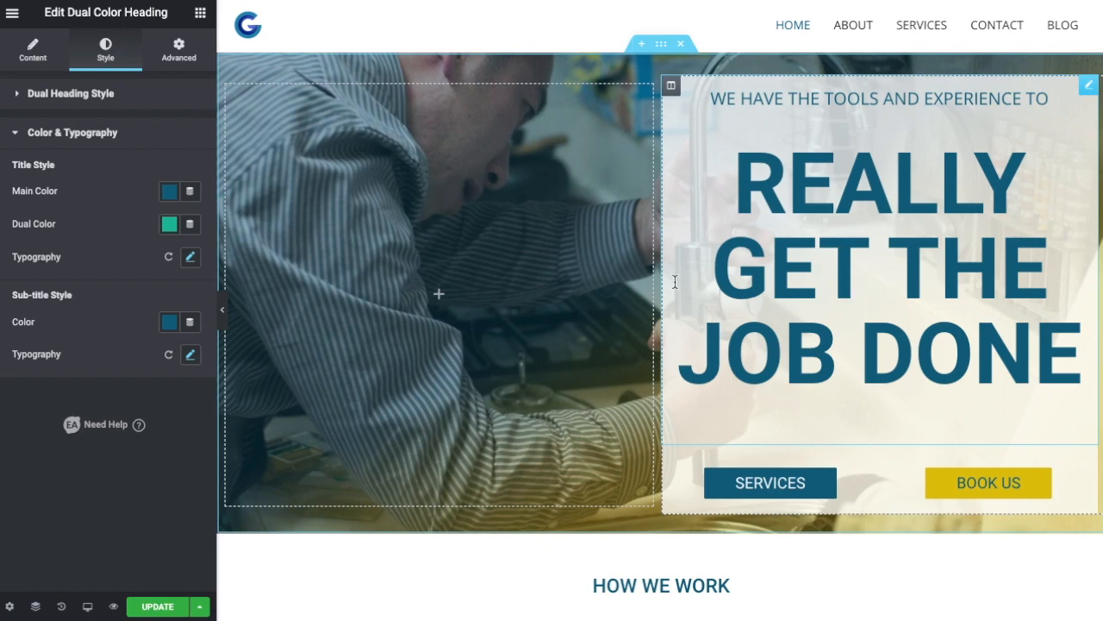
pyautogui.click(169, 192)
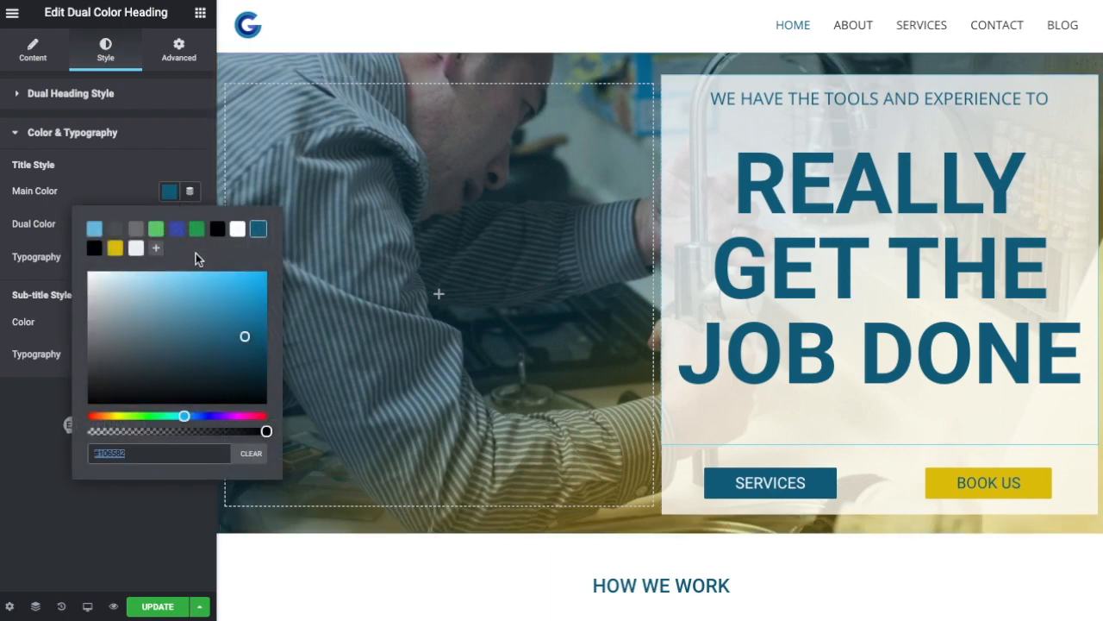
pyautogui.click(126, 202)
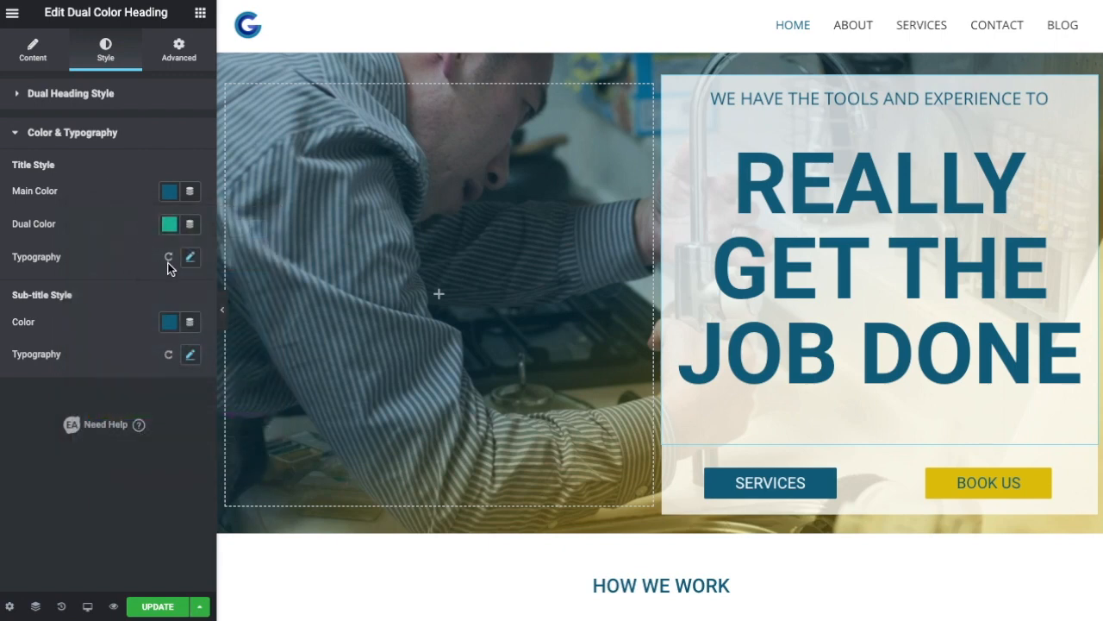
# Try the Georgia font family on the heading's title and return it to Default
pyautogui.click(190, 263)
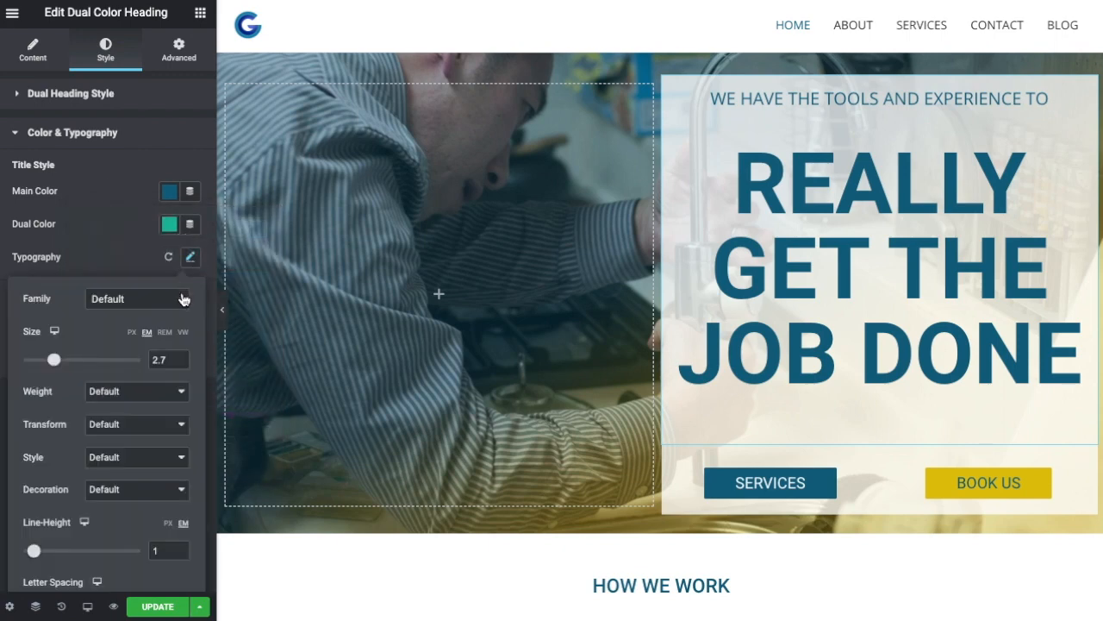
pyautogui.click(170, 301)
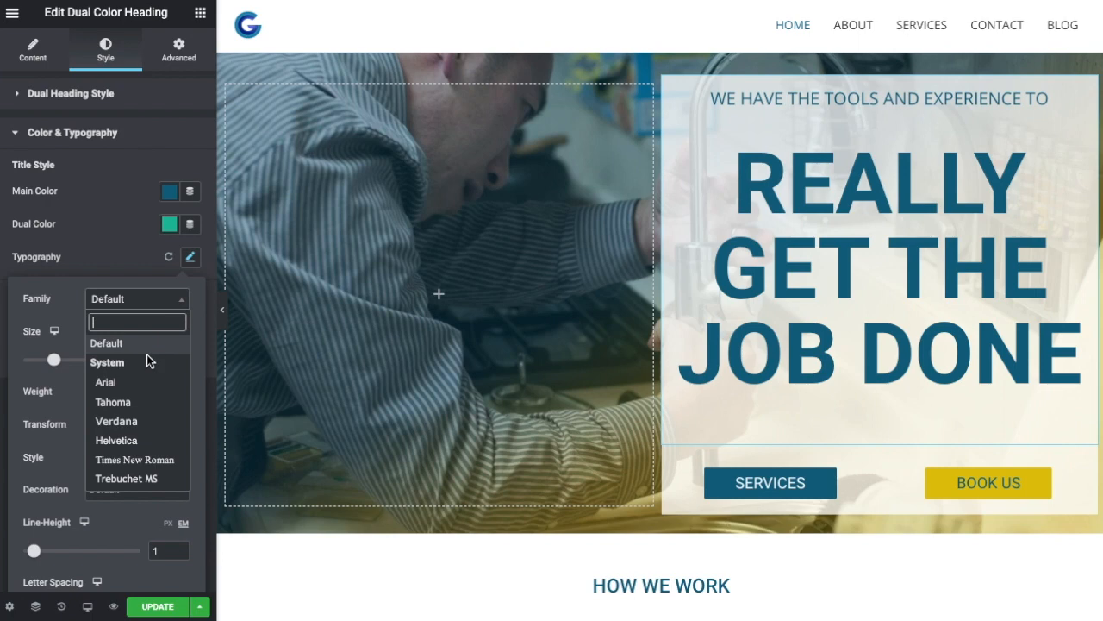
pyautogui.scroll(-2, 128, 403)
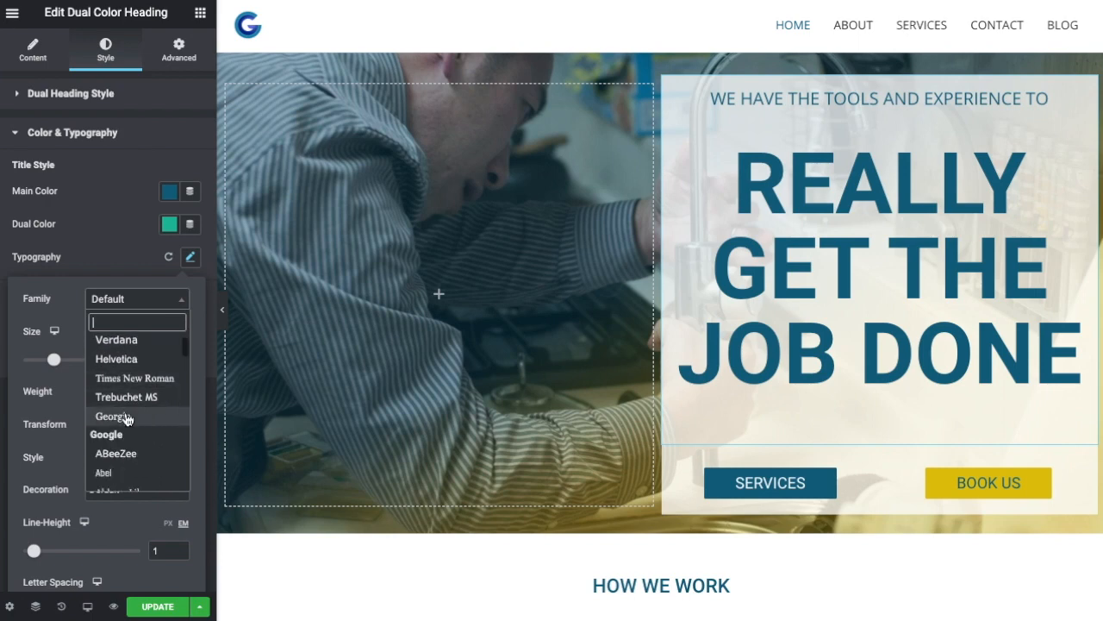
pyautogui.click(127, 417)
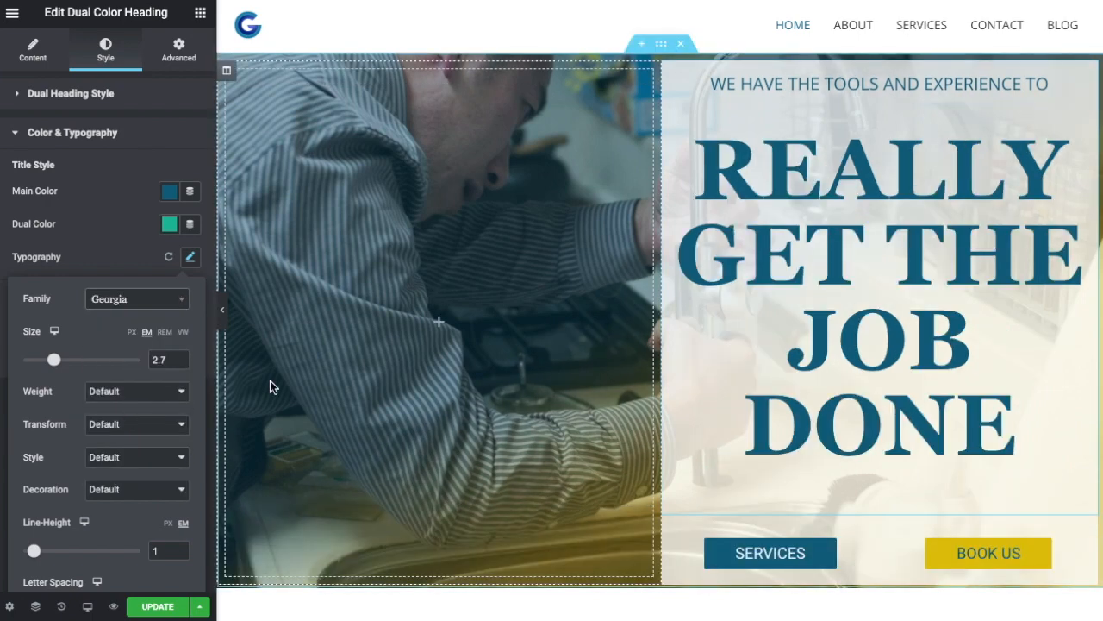
pyautogui.click(173, 310)
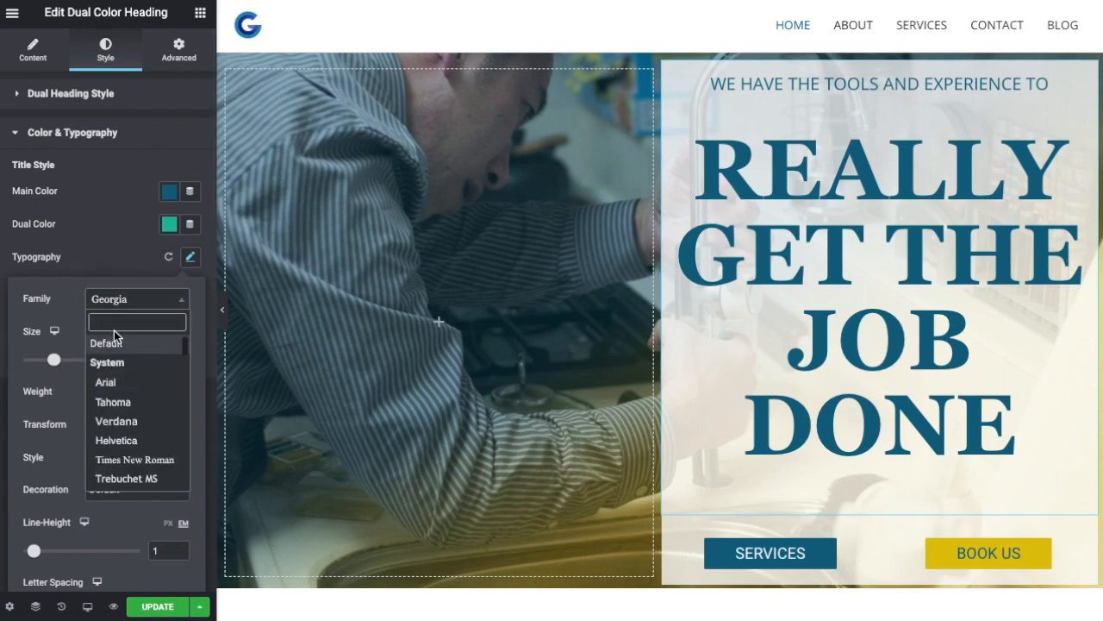
pyautogui.click(115, 343)
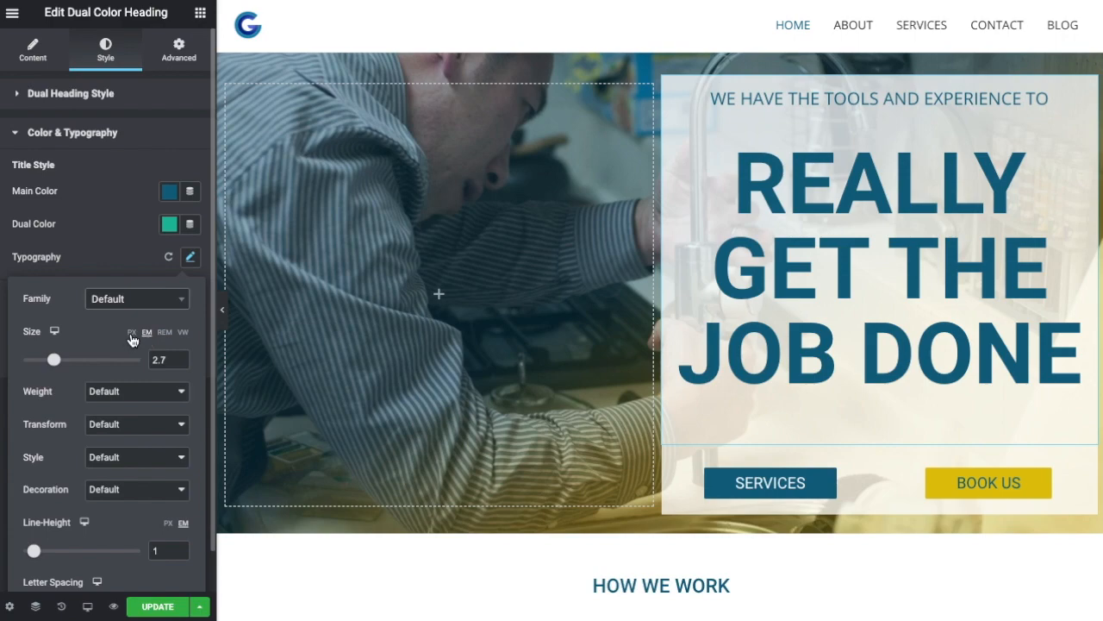
# Set the heading title's size to 2.8 em and its weight to 800, trying 700 and 900 as well
pyautogui.moveTo(54, 360)
pyautogui.mouseDown()
pyautogui.moveTo(67, 362)
pyautogui.moveTo(55, 360)
pyautogui.mouseUp()
pyautogui.click(142, 392)
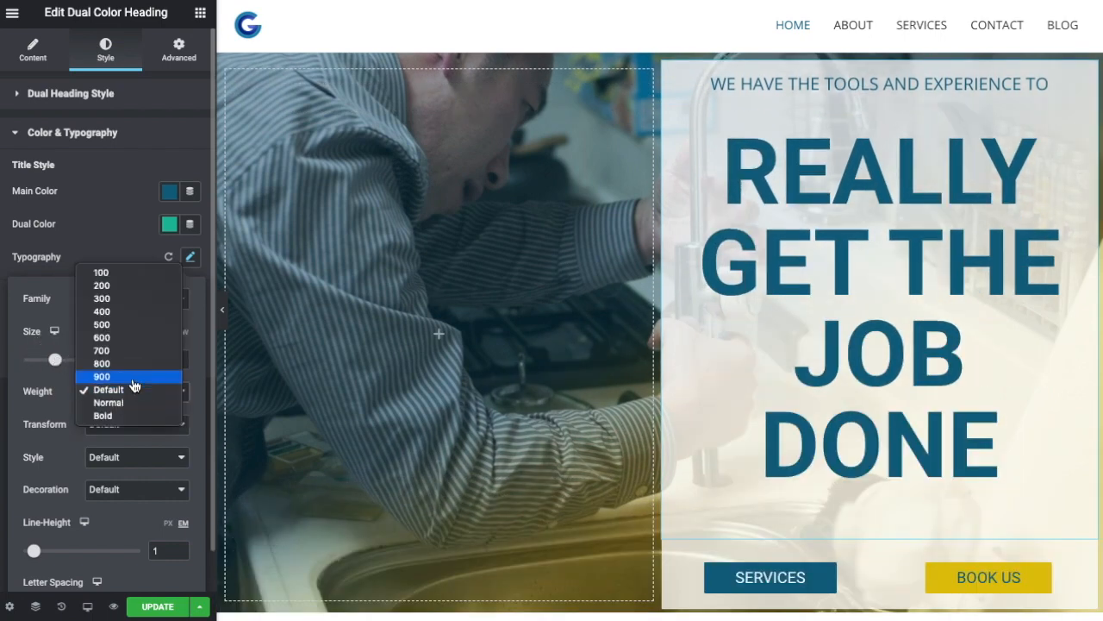
pyautogui.click(127, 351)
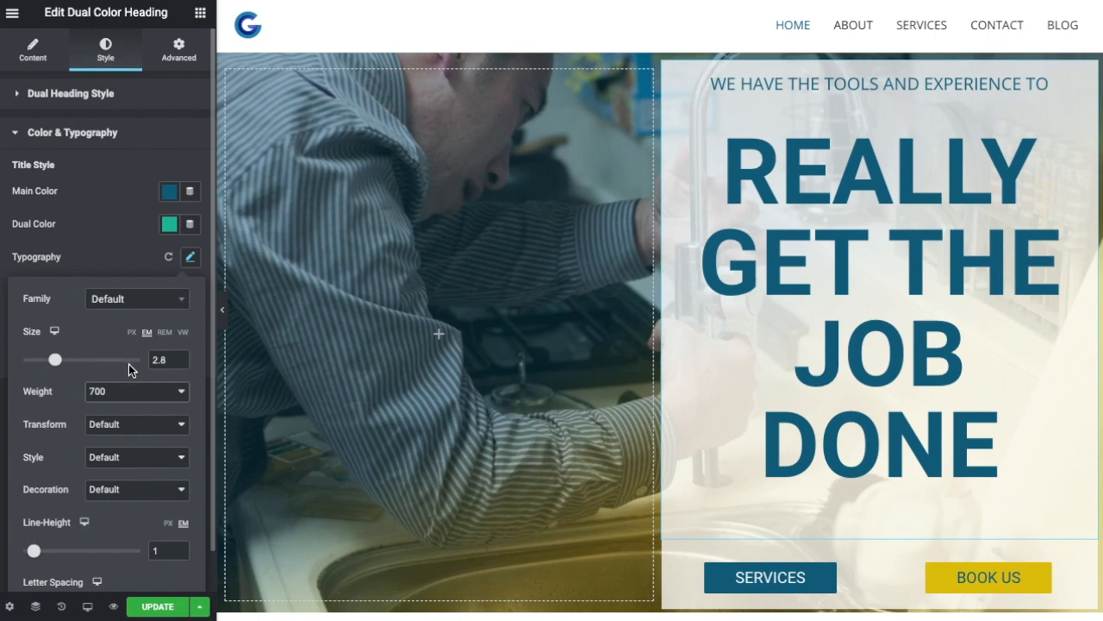
pyautogui.click(126, 393)
pyautogui.click(119, 401)
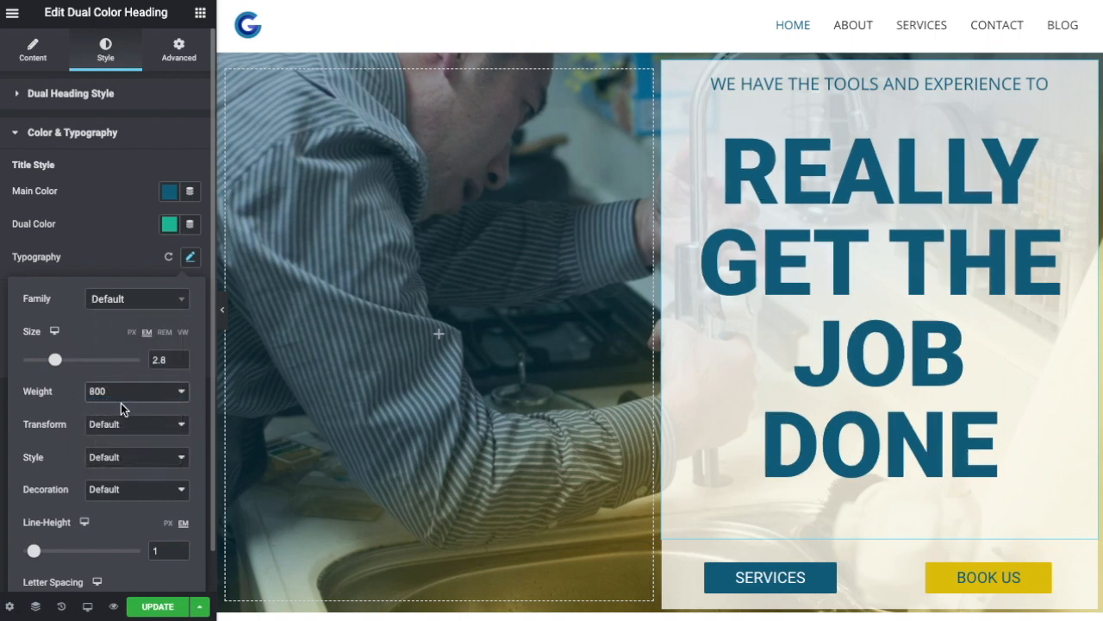
pyautogui.click(120, 398)
pyautogui.click(122, 402)
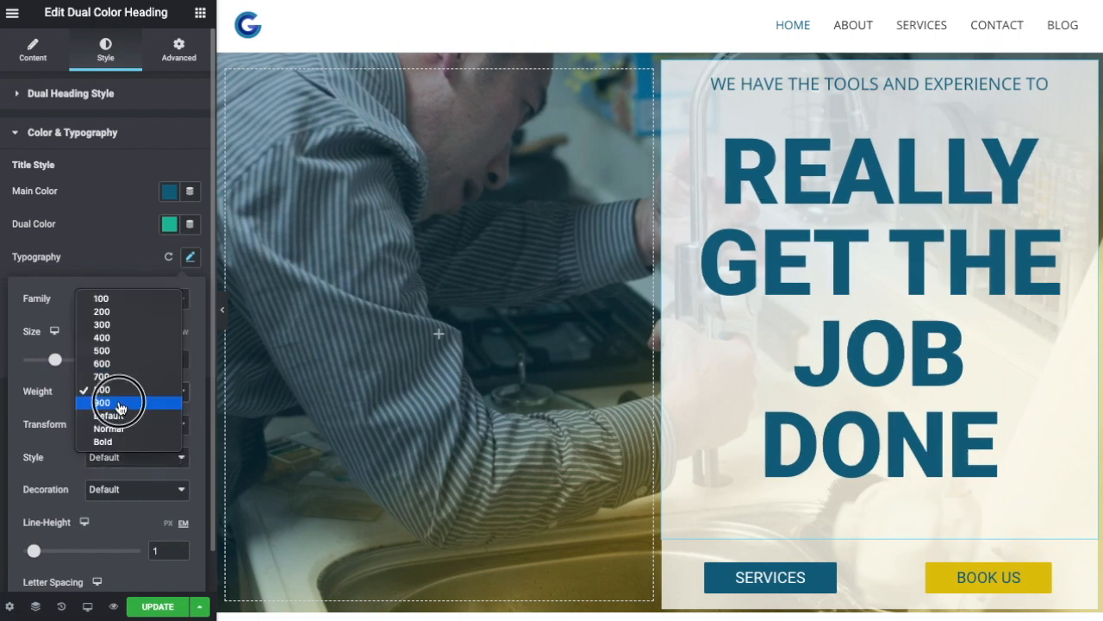
pyautogui.click(138, 398)
pyautogui.click(123, 373)
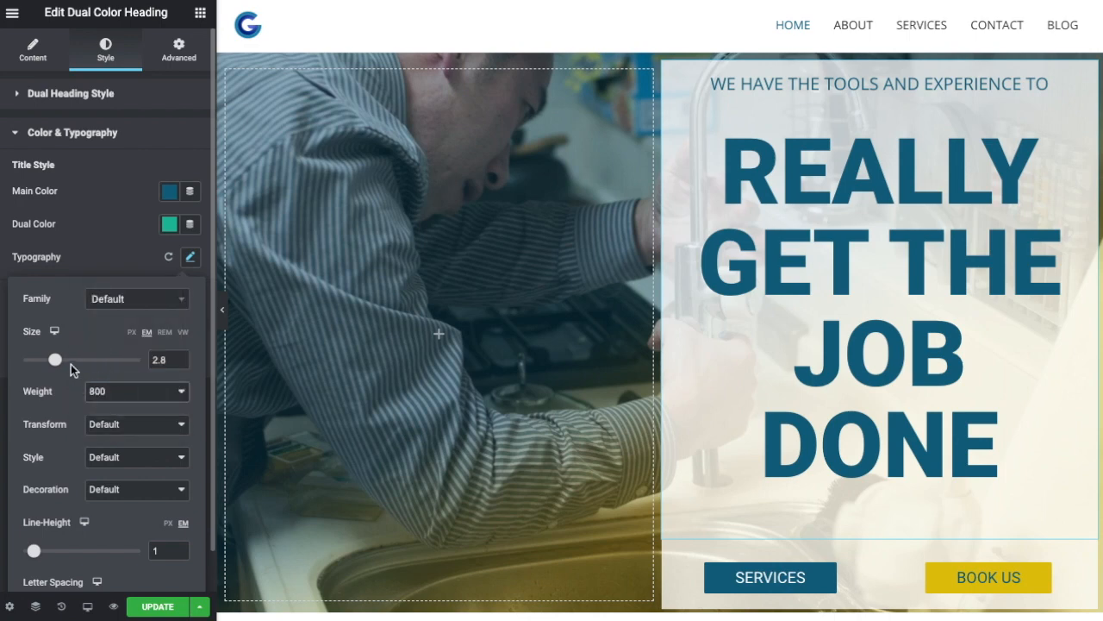
pyautogui.click(111, 256)
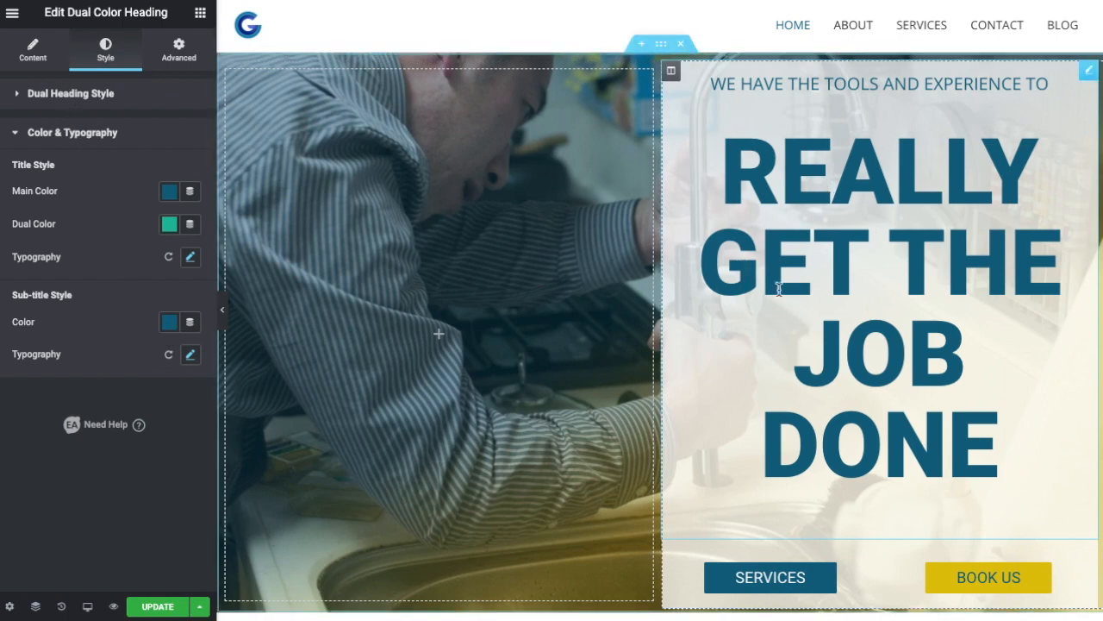
# Open the hero section's SERVICES button for editing
pyautogui.scroll(-3, 779, 288)
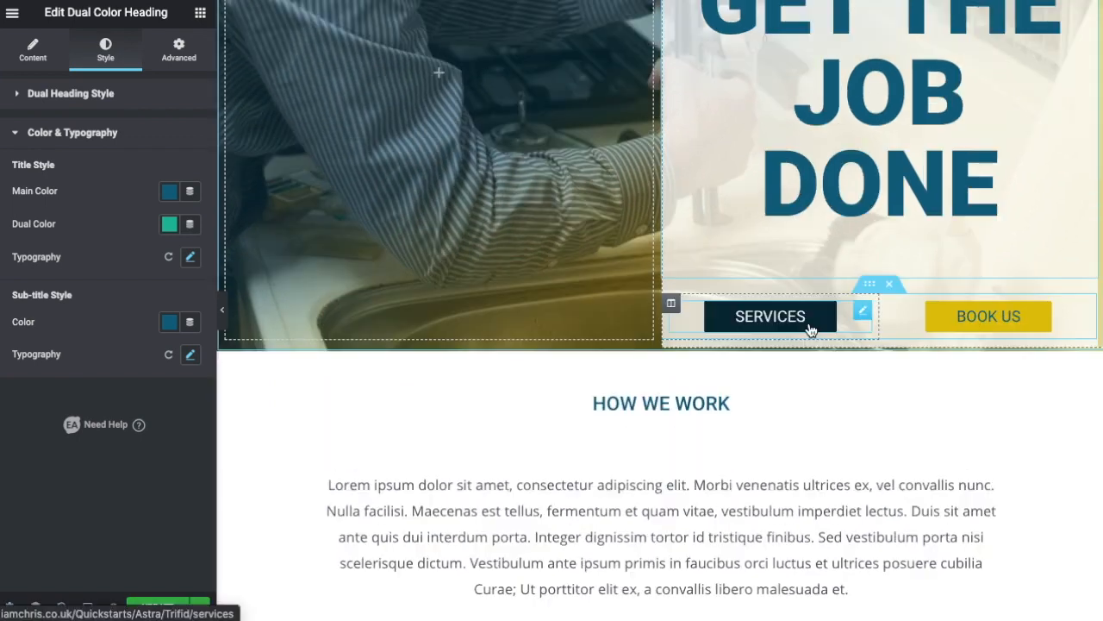
pyautogui.scroll(1, 812, 330)
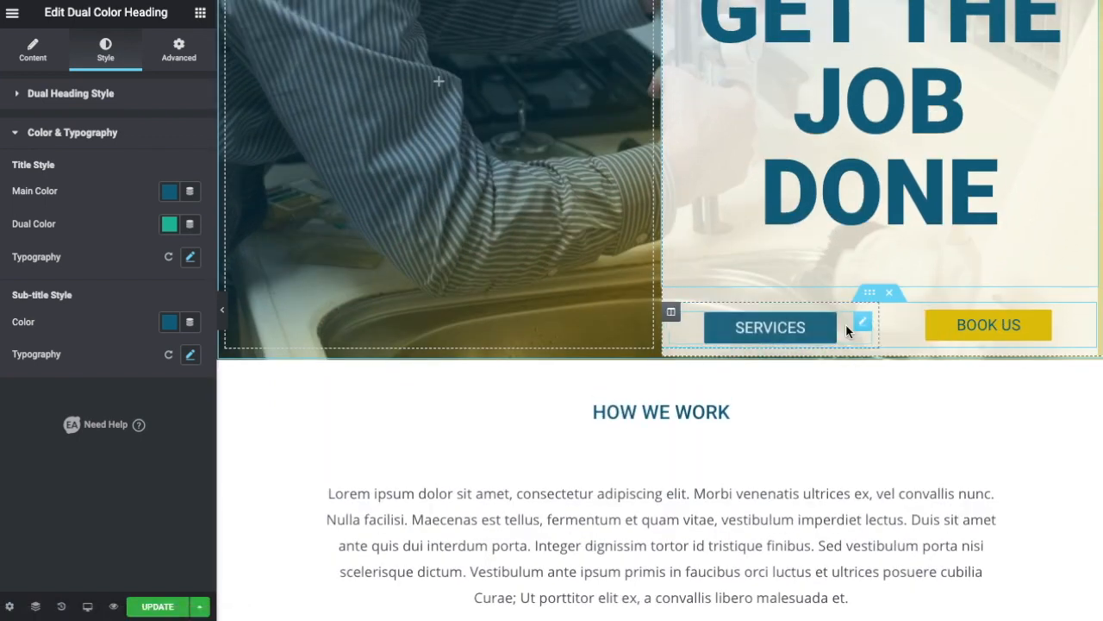
pyautogui.click(861, 321)
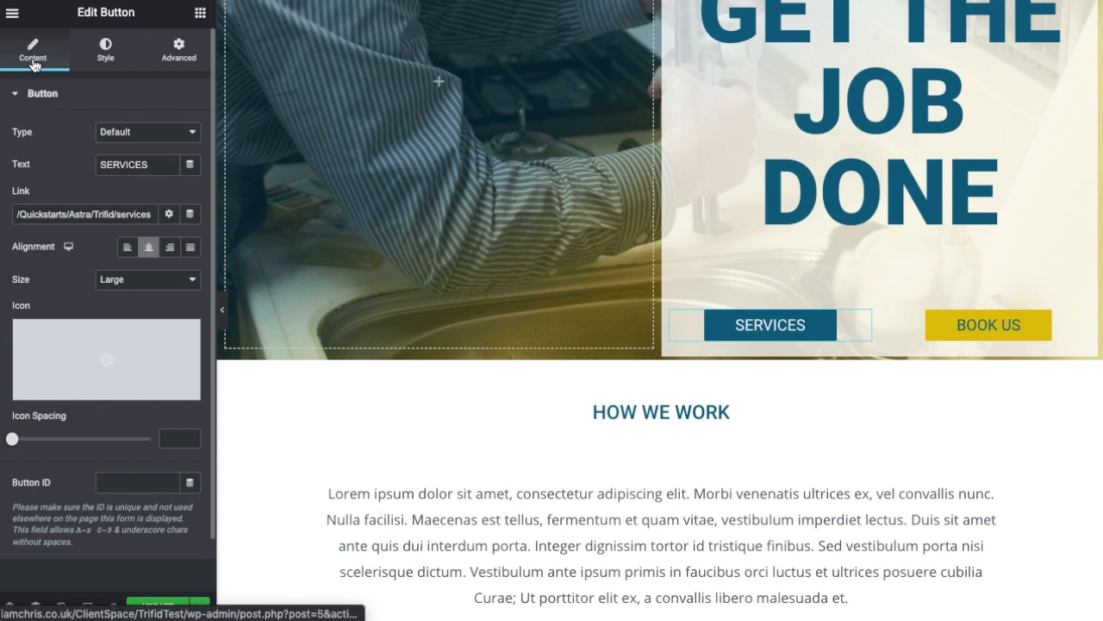
# Try the Success and Warning types on the SERVICES button and return it to Default
pyautogui.click(177, 136)
pyautogui.click(152, 157)
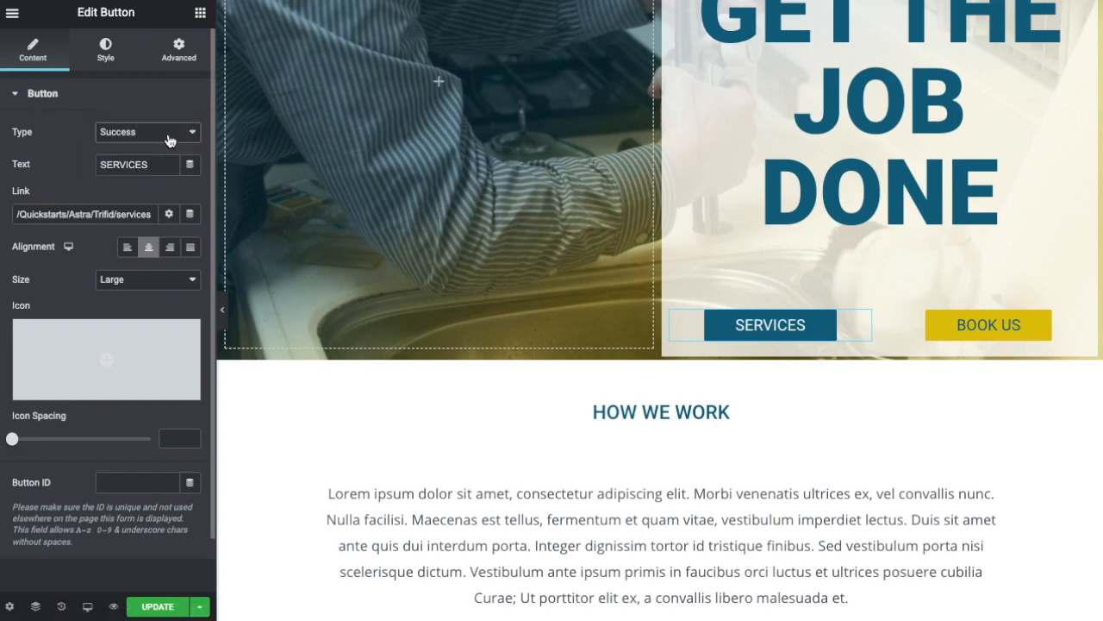
pyautogui.click(169, 138)
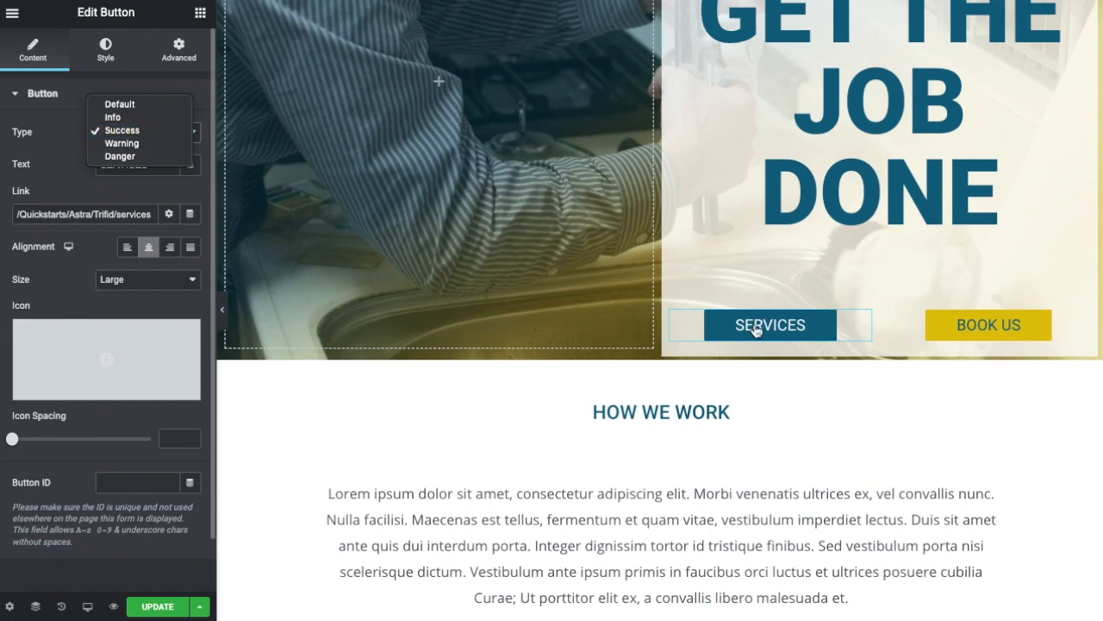
pyautogui.click(140, 144)
pyautogui.click(158, 141)
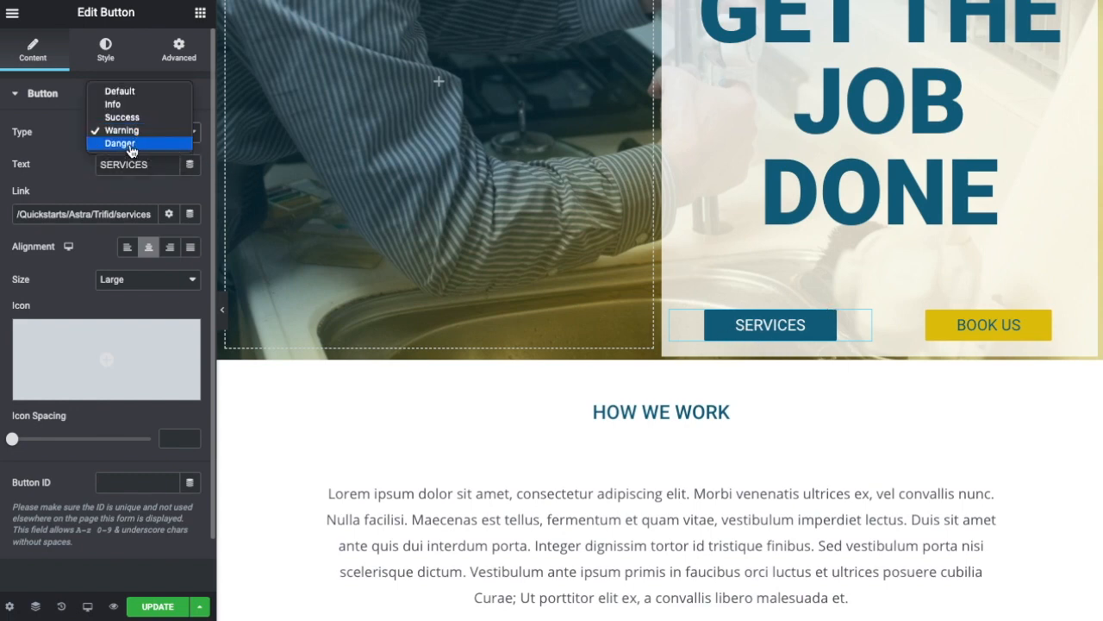
pyautogui.click(126, 91)
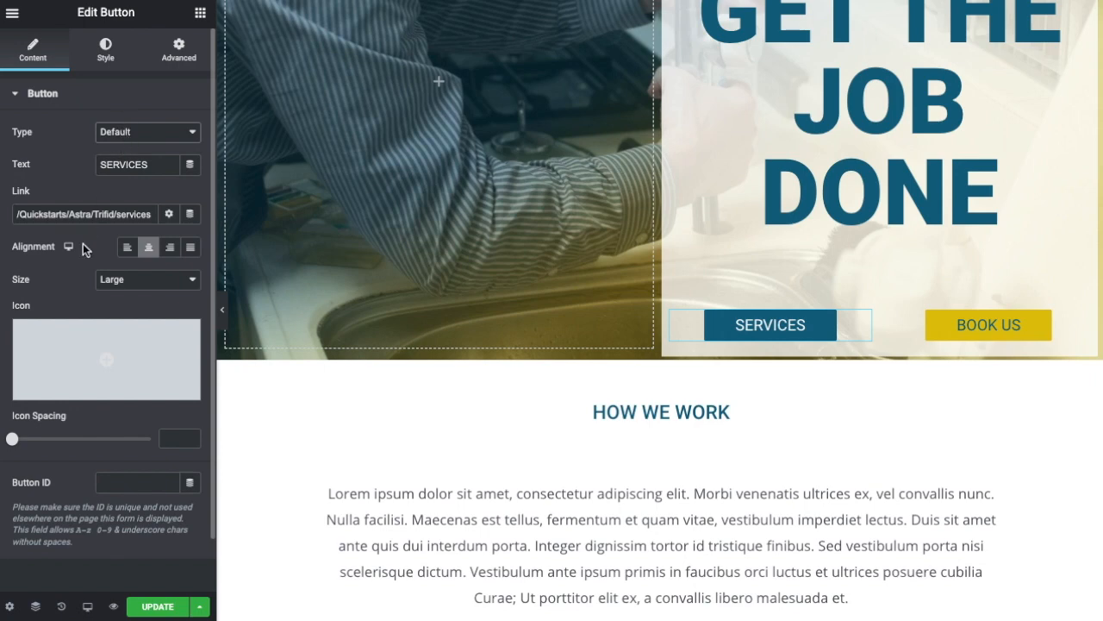
# Add the Angry icon from the icon library to the SERVICES button
pyautogui.scroll(-1, 83, 249)
pyautogui.moveTo(131, 334)
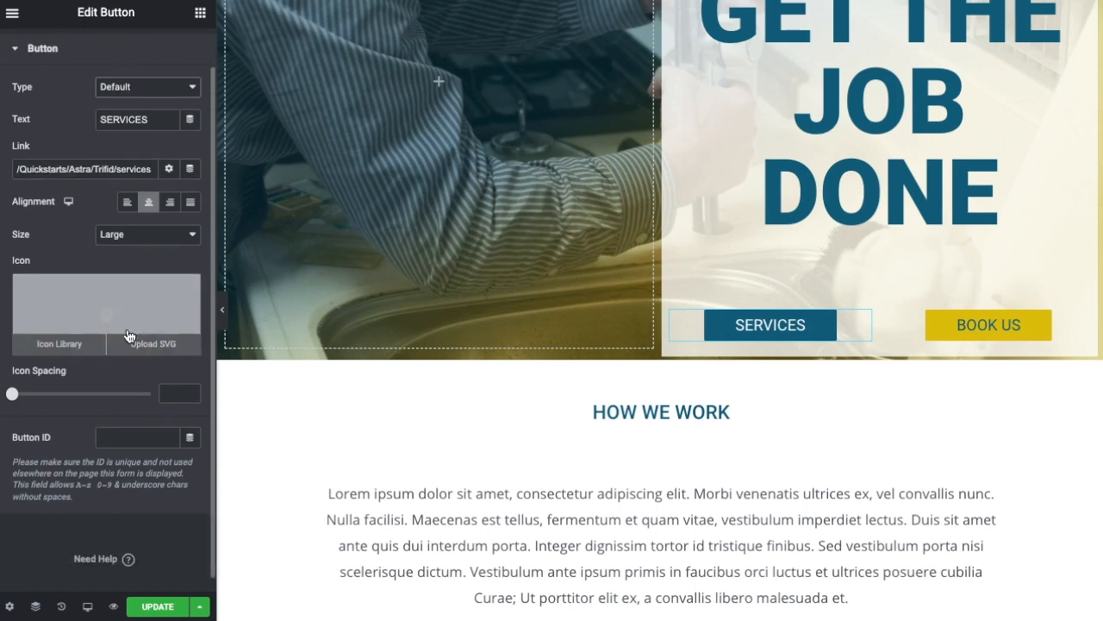
pyautogui.click(59, 344)
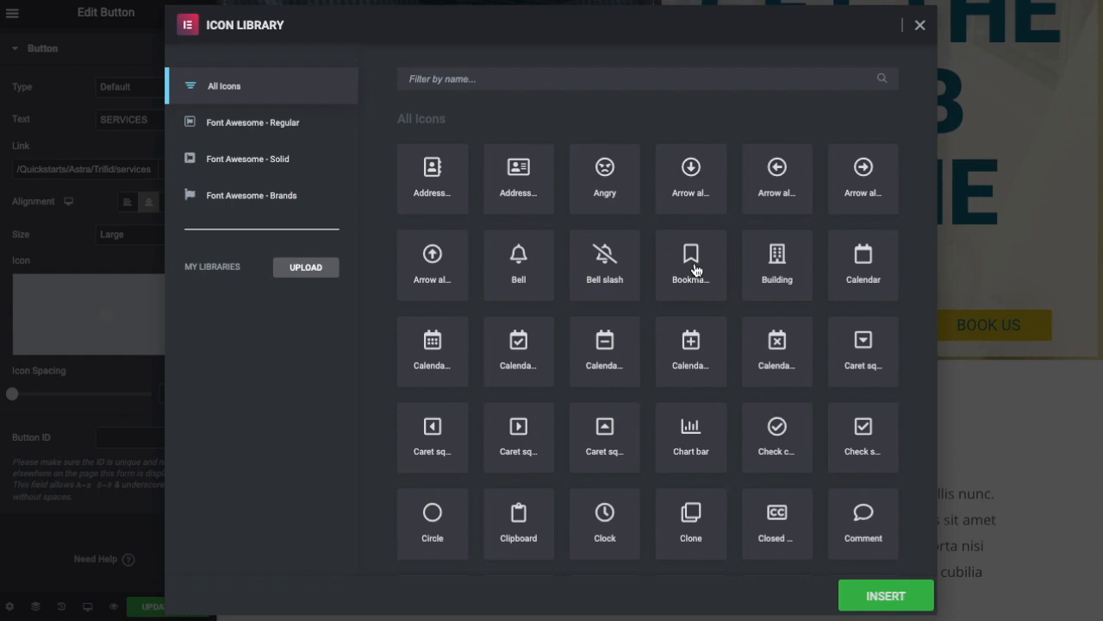
pyautogui.click(605, 178)
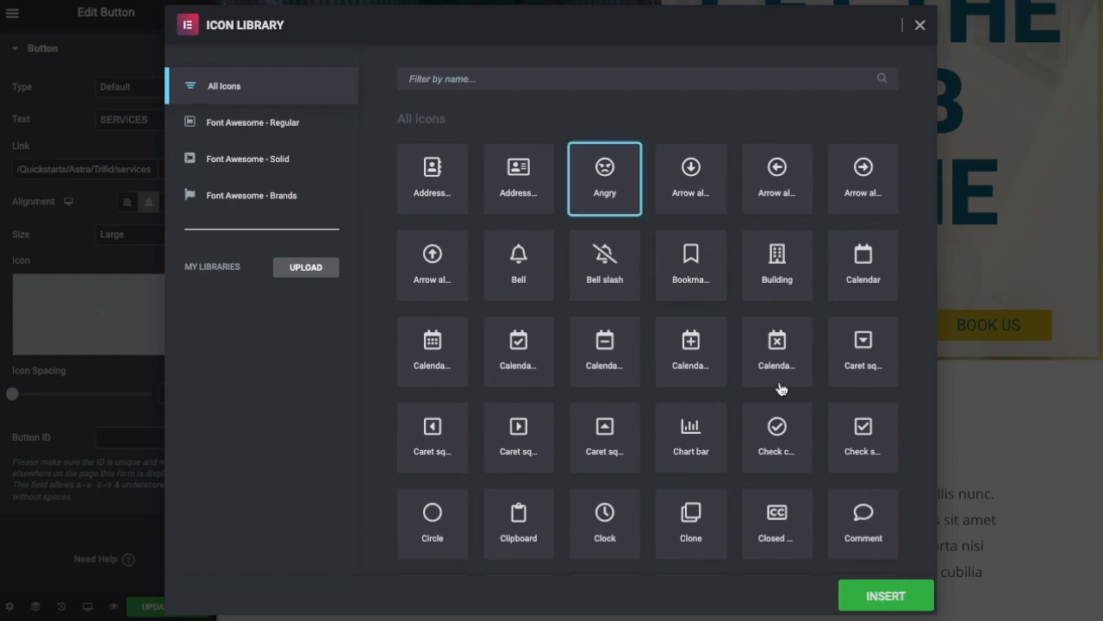
pyautogui.click(883, 596)
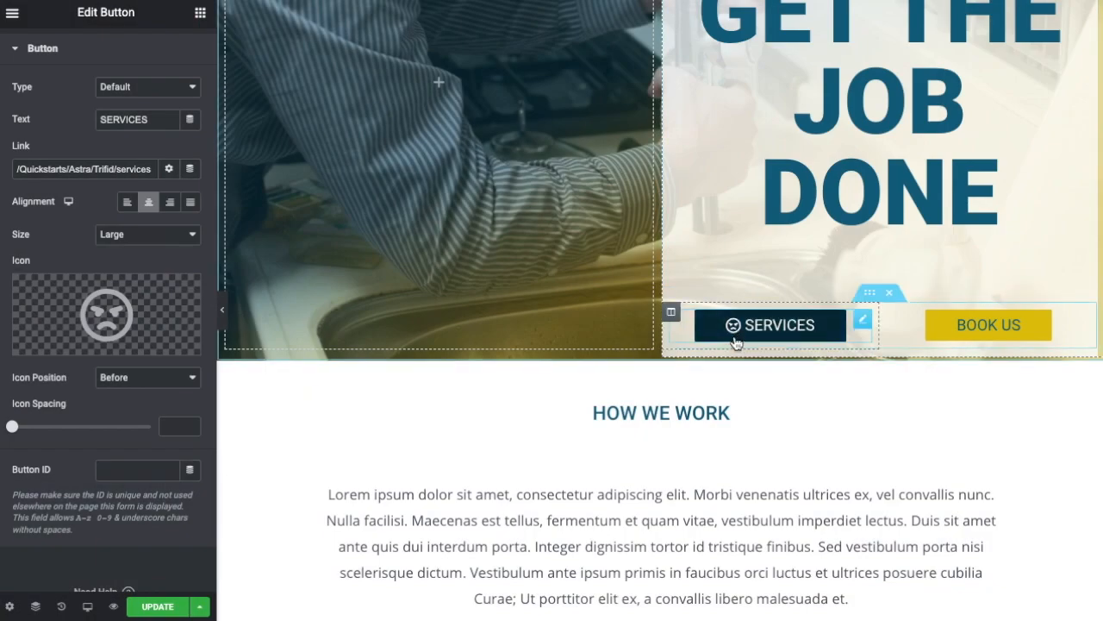
# Position the SERVICES button's icon after its text and replace it with the plain right arrow, filtering the icon library by "arrow"
pyautogui.click(142, 378)
pyautogui.click(142, 392)
pyautogui.click(65, 344)
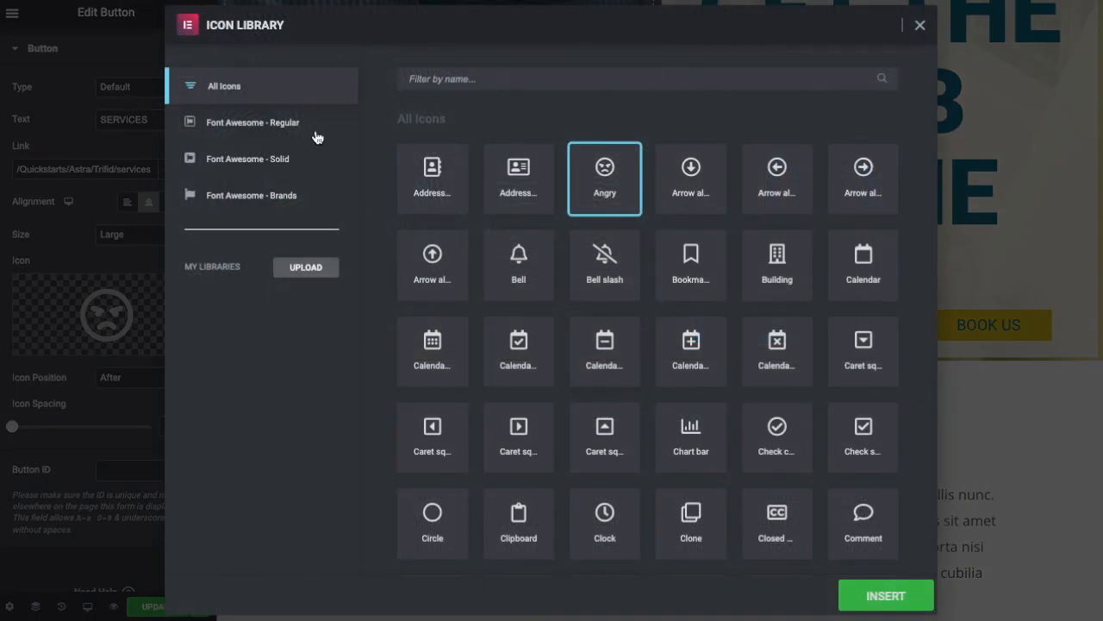
pyautogui.click(538, 78)
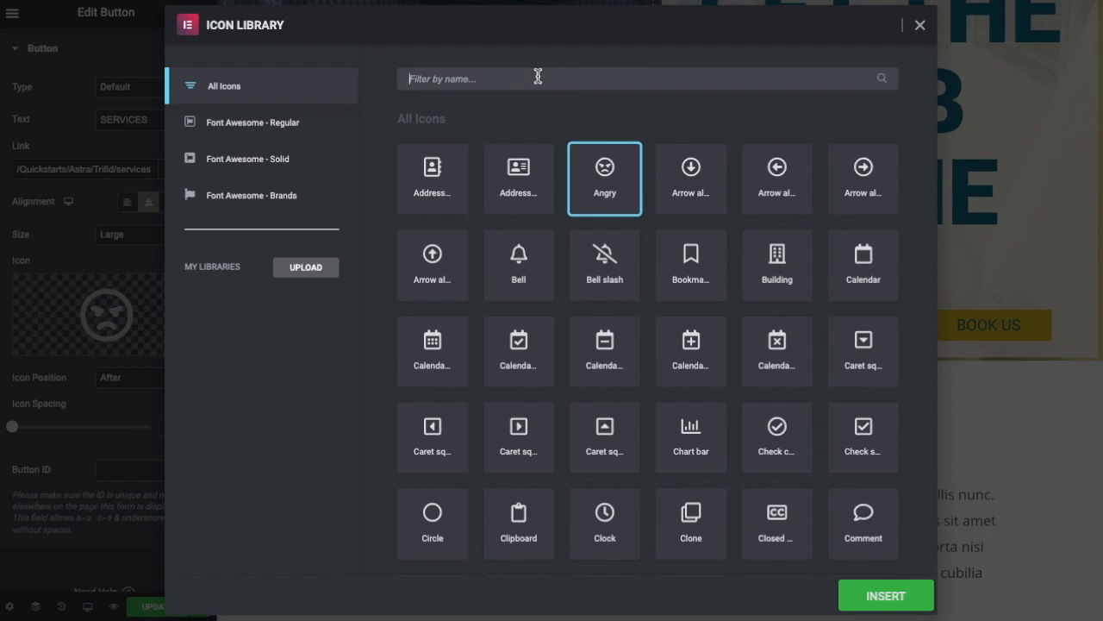
pyautogui.write('arrow')
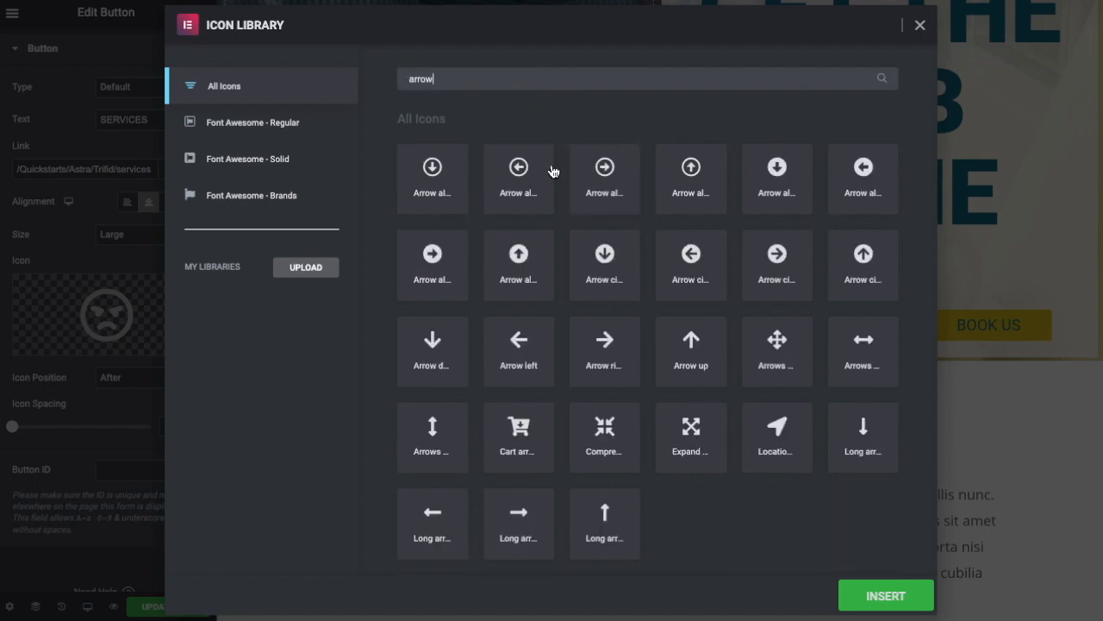
pyautogui.click(605, 344)
pyautogui.click(879, 594)
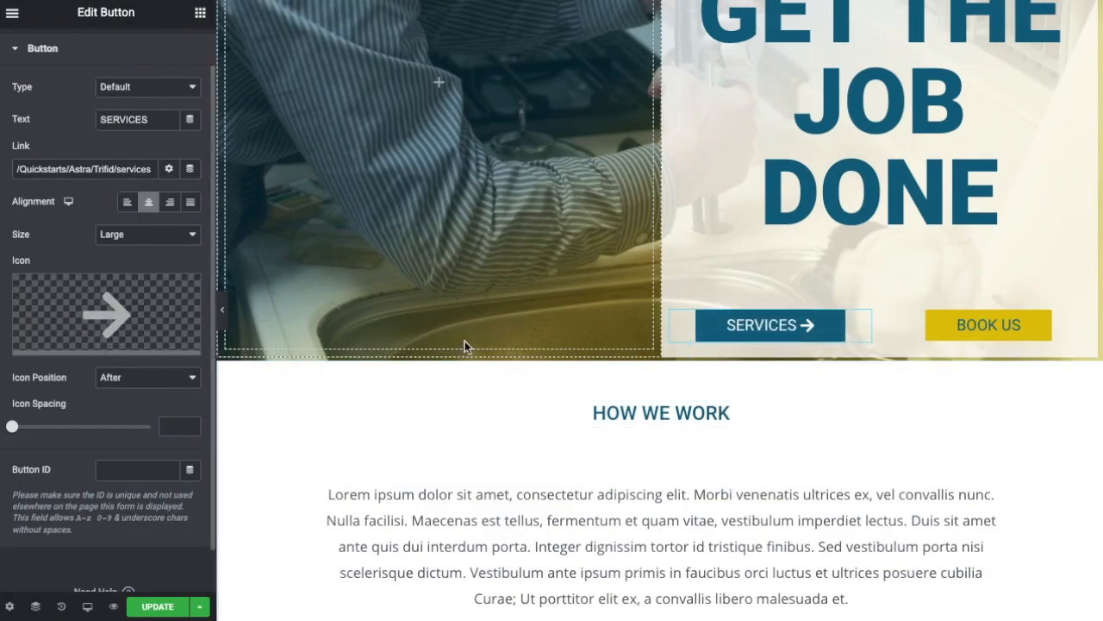
# Review the SERVICES button's style settings and inspect its normal background colour
pyautogui.scroll(1, 776, 345)
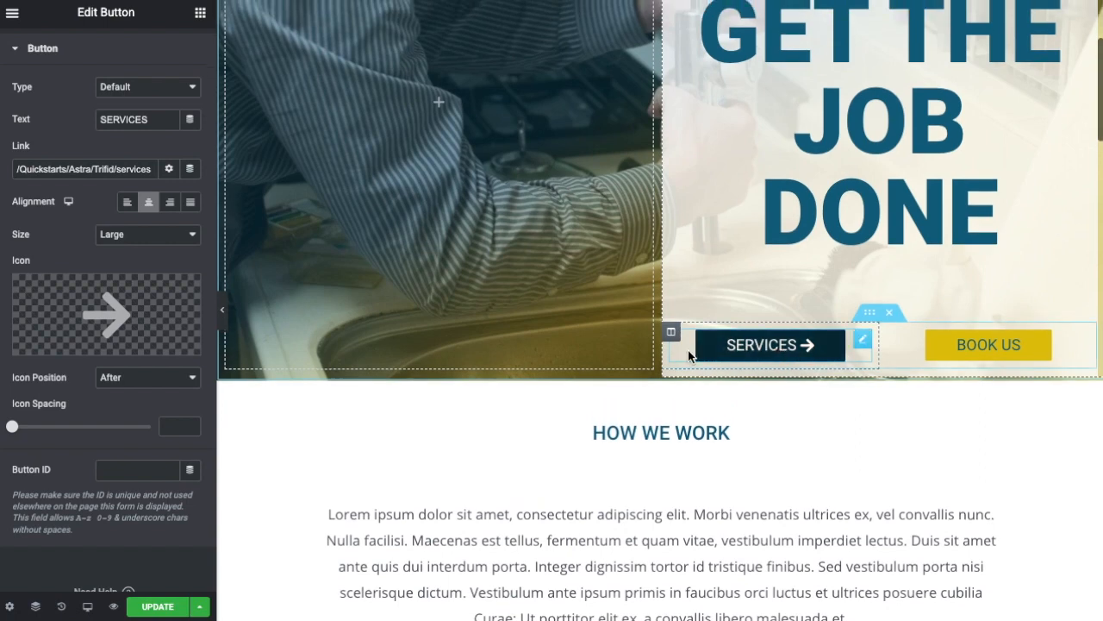
pyautogui.scroll(2, 570, 387)
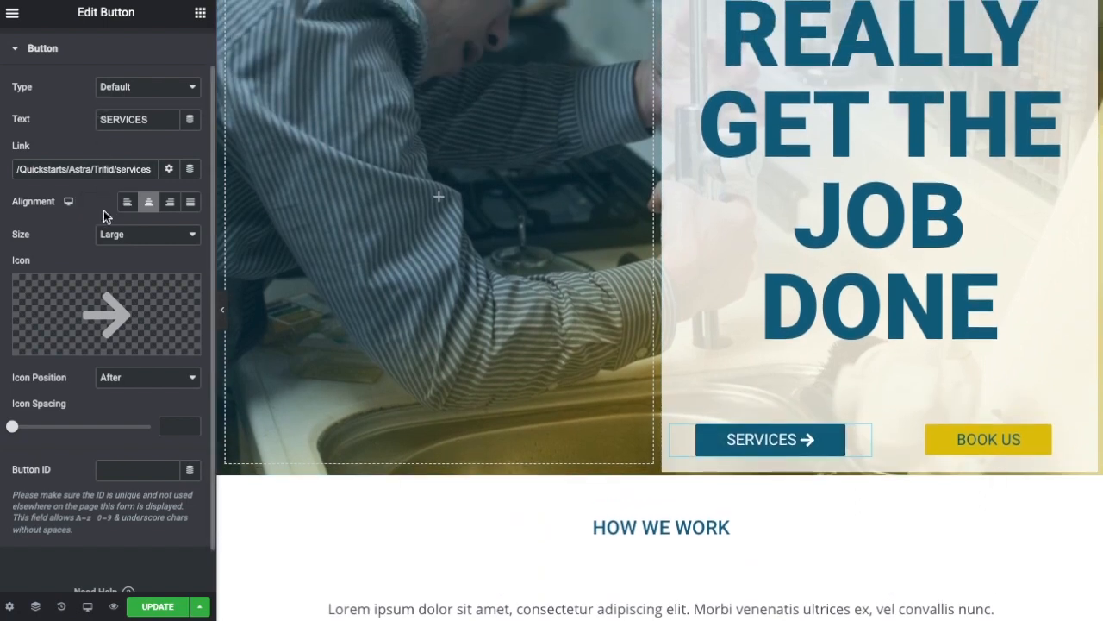
pyautogui.scroll(1, 109, 213)
pyautogui.click(105, 53)
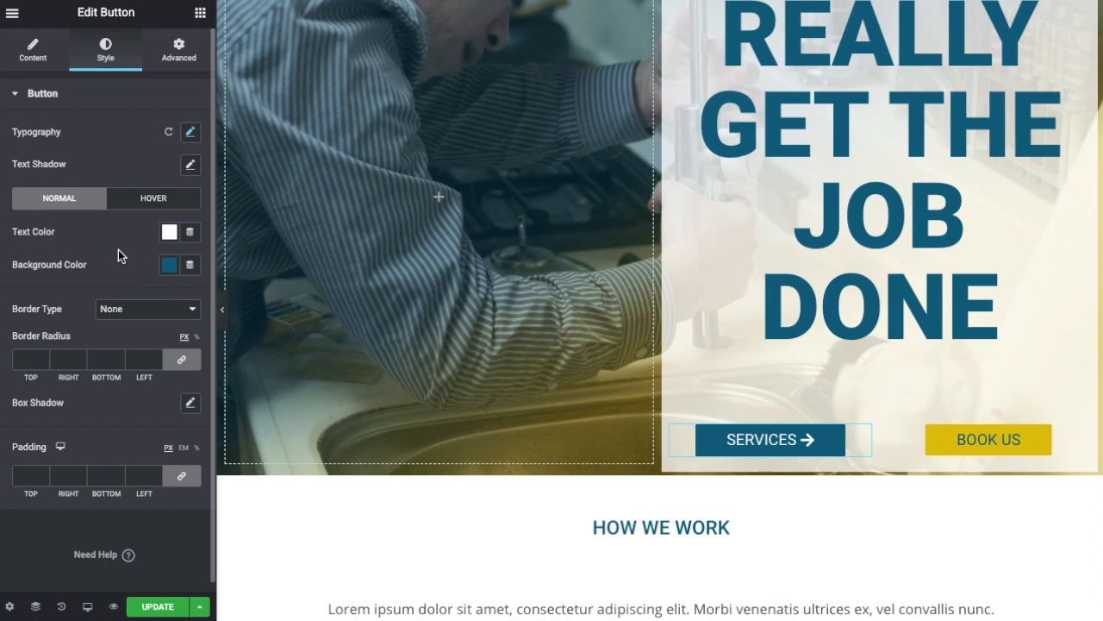
pyautogui.click(169, 267)
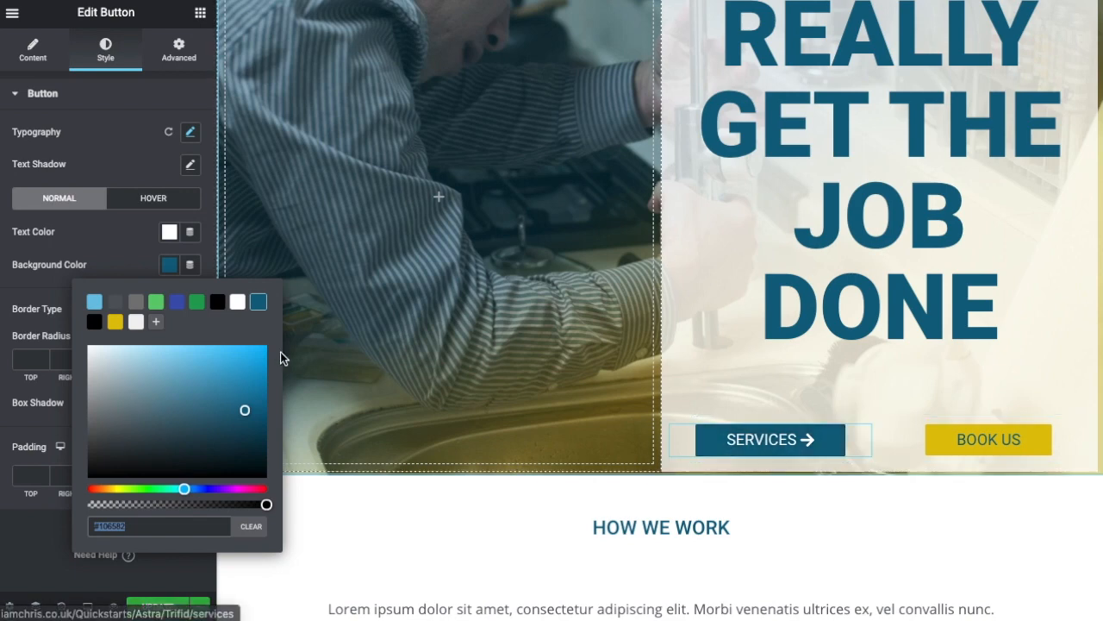
pyautogui.click(130, 248)
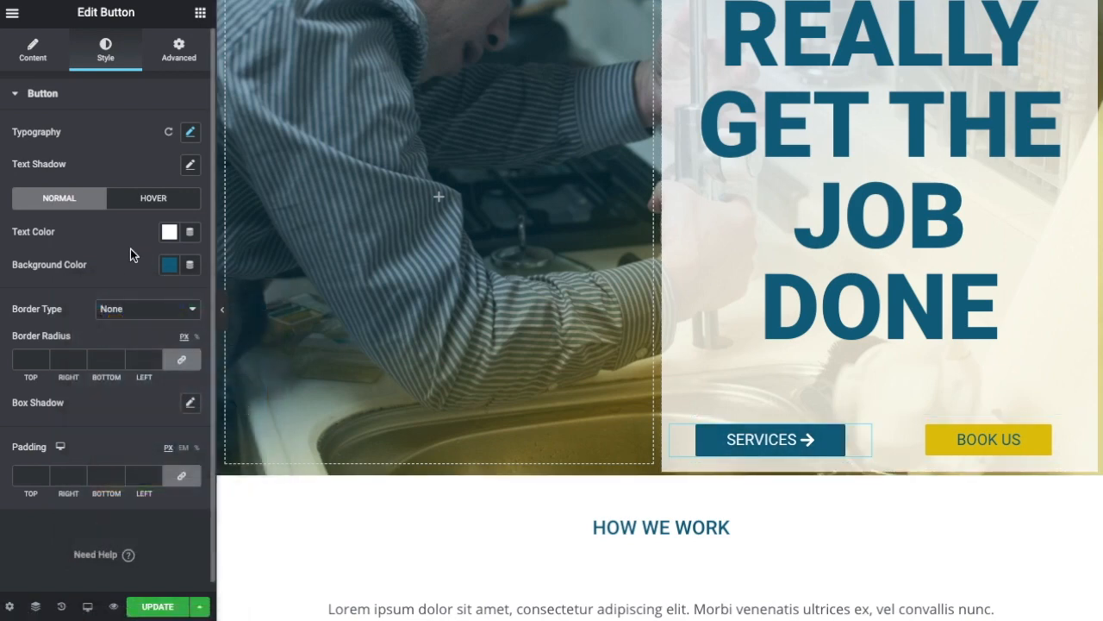
# Inspect the SERVICES button's hover background colour and set its hover text colour to the saved yellow swatch
pyautogui.click(147, 203)
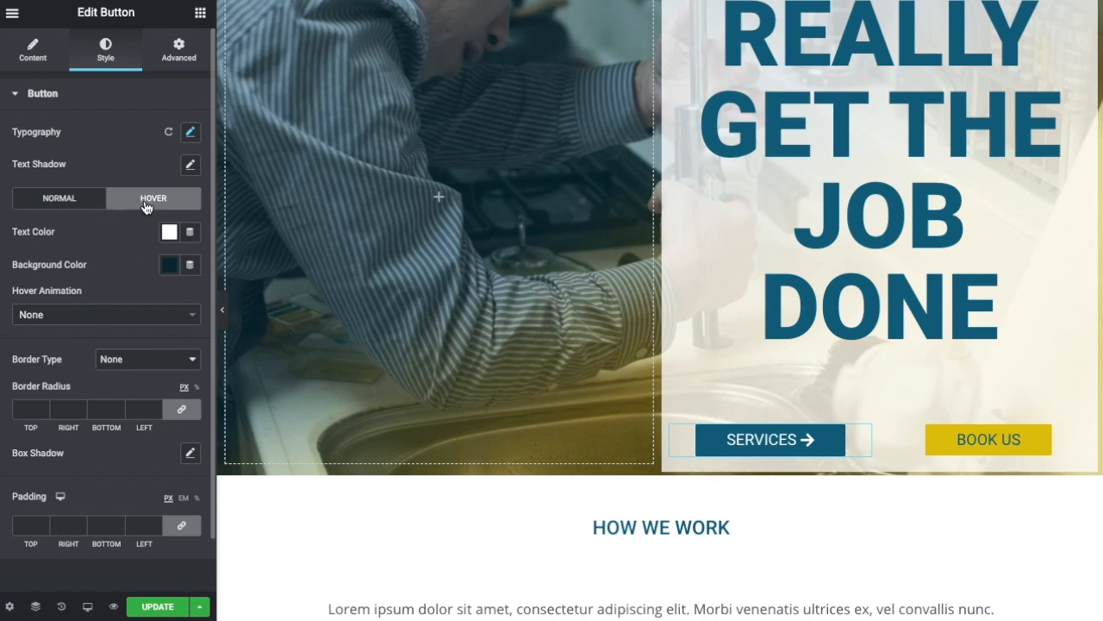
pyautogui.click(167, 271)
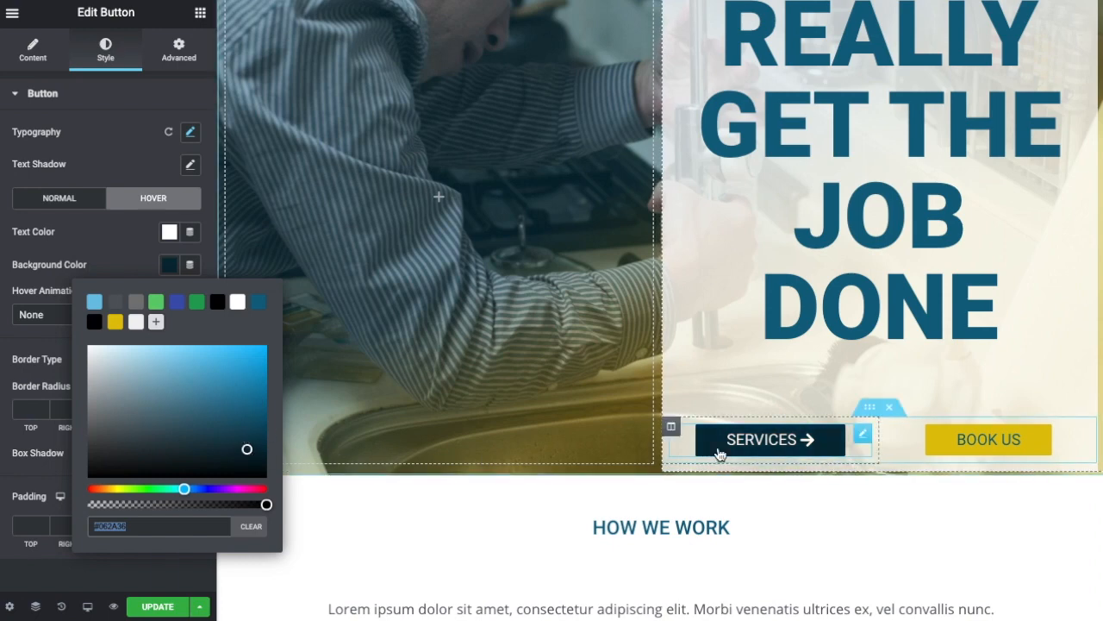
pyautogui.click(168, 232)
pyautogui.click(169, 232)
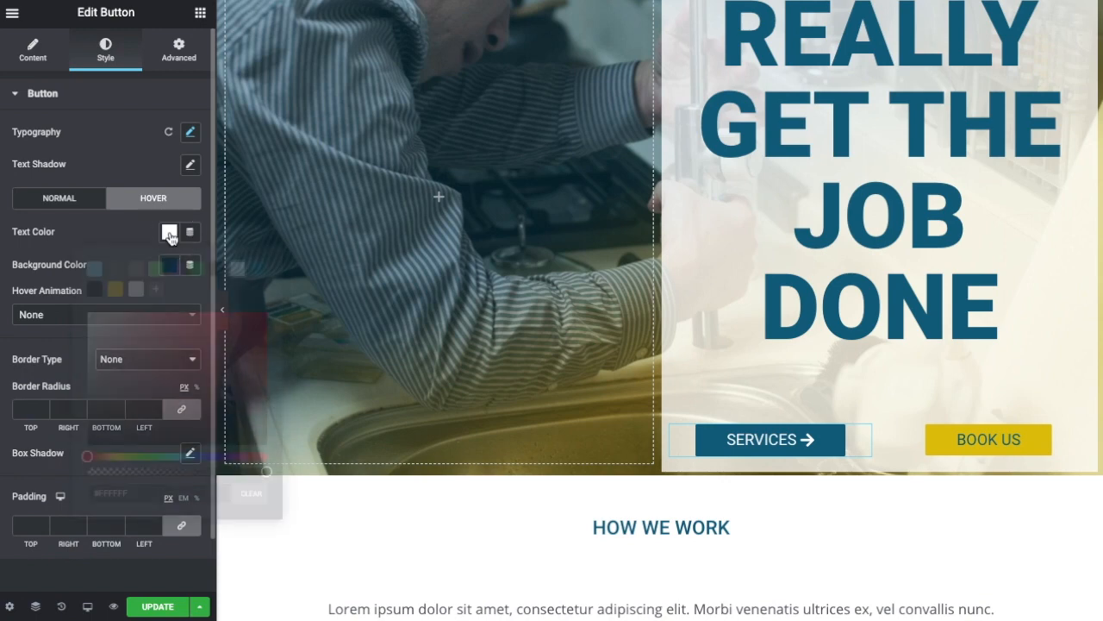
pyautogui.click(116, 290)
pyautogui.click(125, 232)
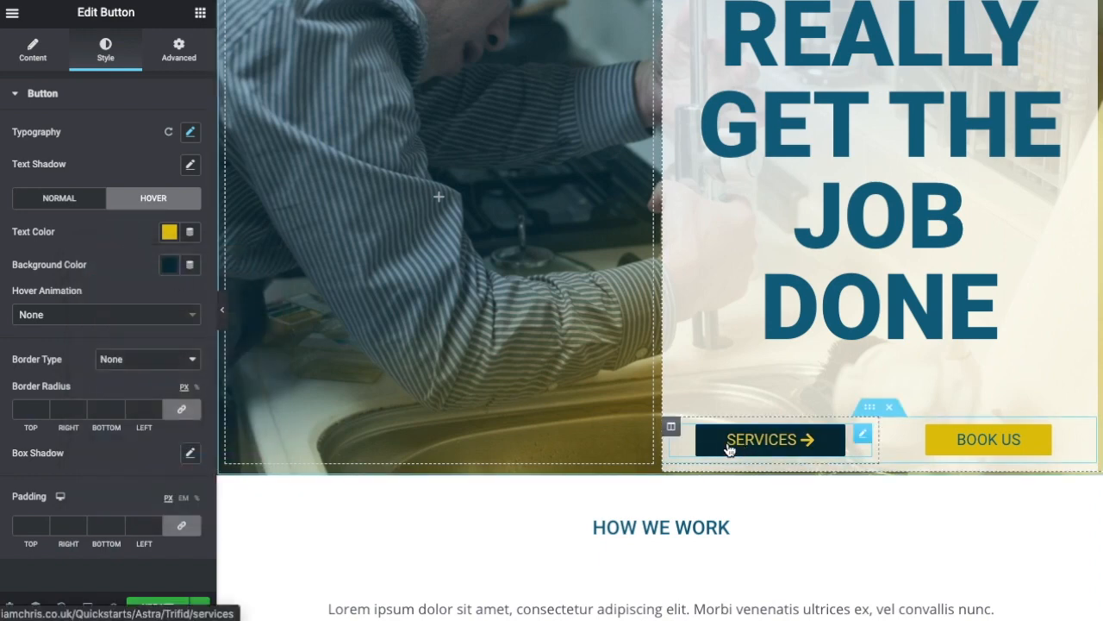
pyautogui.scroll(-1, 66, 323)
pyautogui.scroll(1, 69, 326)
# Review the SERVICES button's advanced and motion effects settings, and look through the page down to the quote form
pyautogui.click(178, 49)
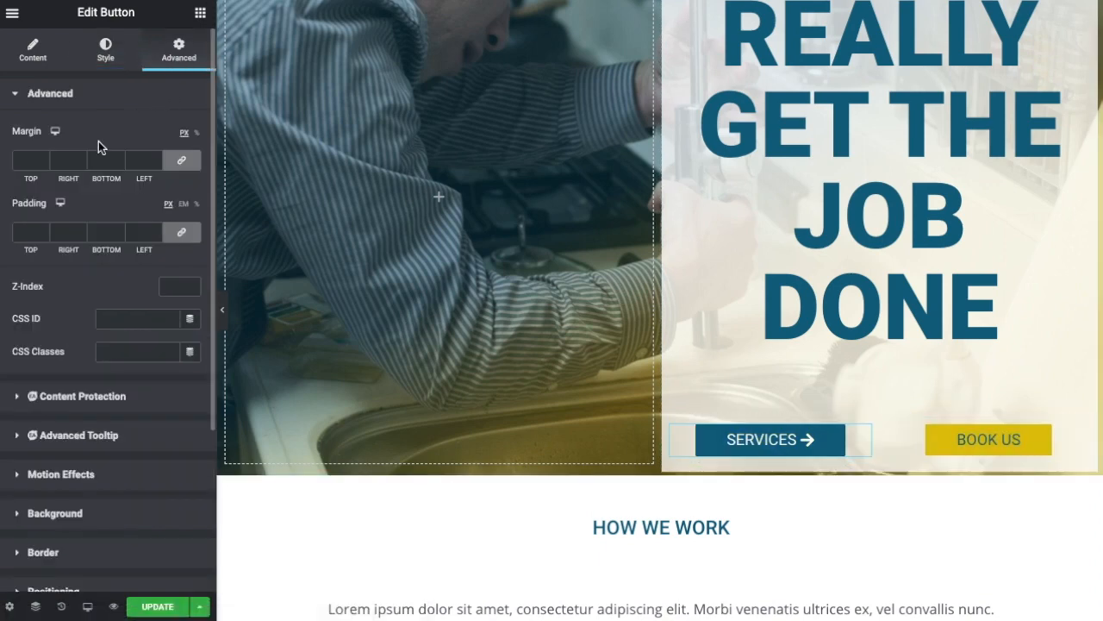
pyautogui.scroll(-1, 106, 233)
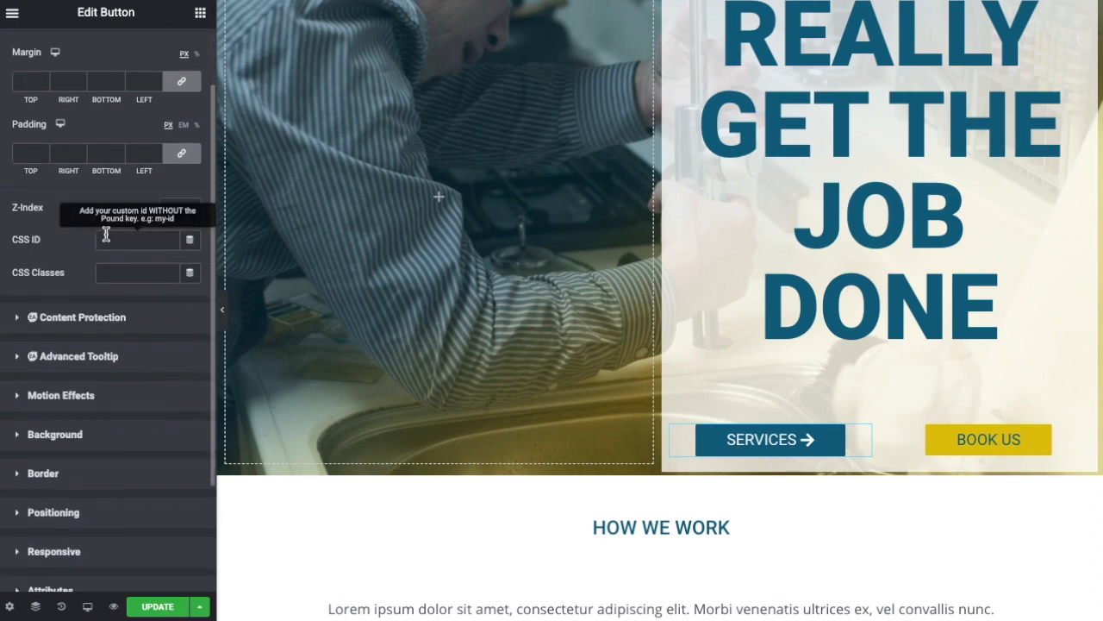
pyautogui.scroll(-1, 106, 233)
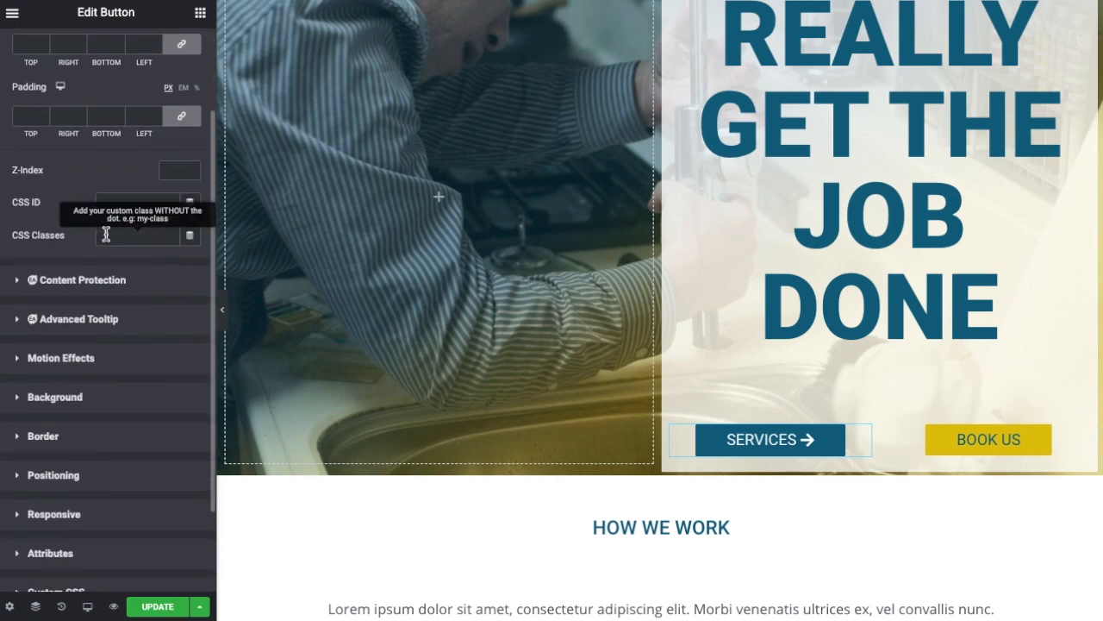
pyautogui.click(18, 362)
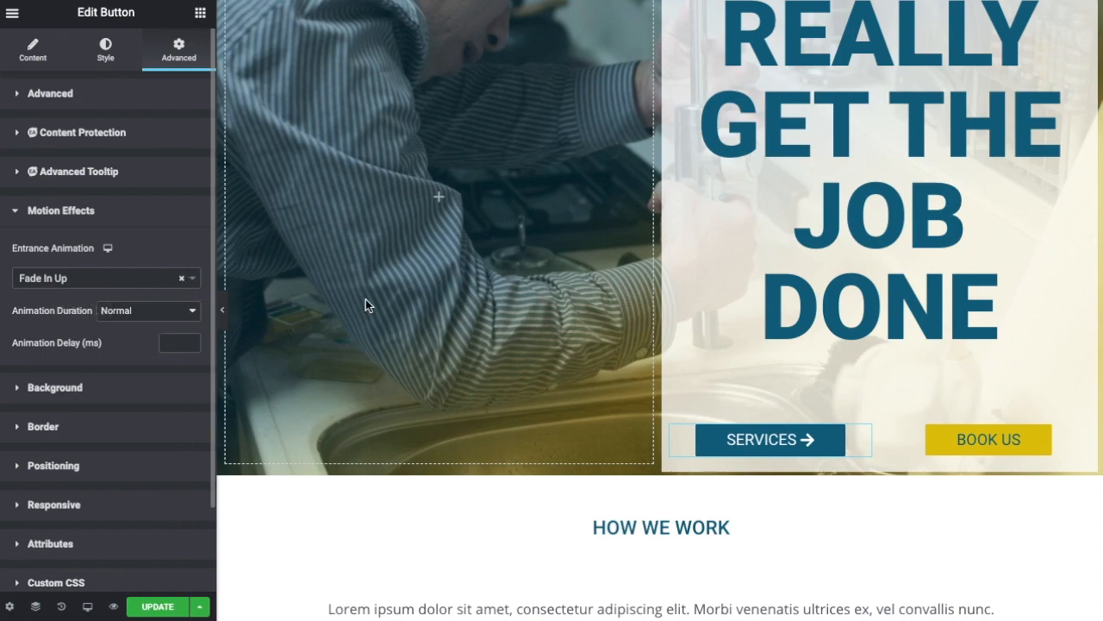
pyautogui.scroll(-15, 366, 306)
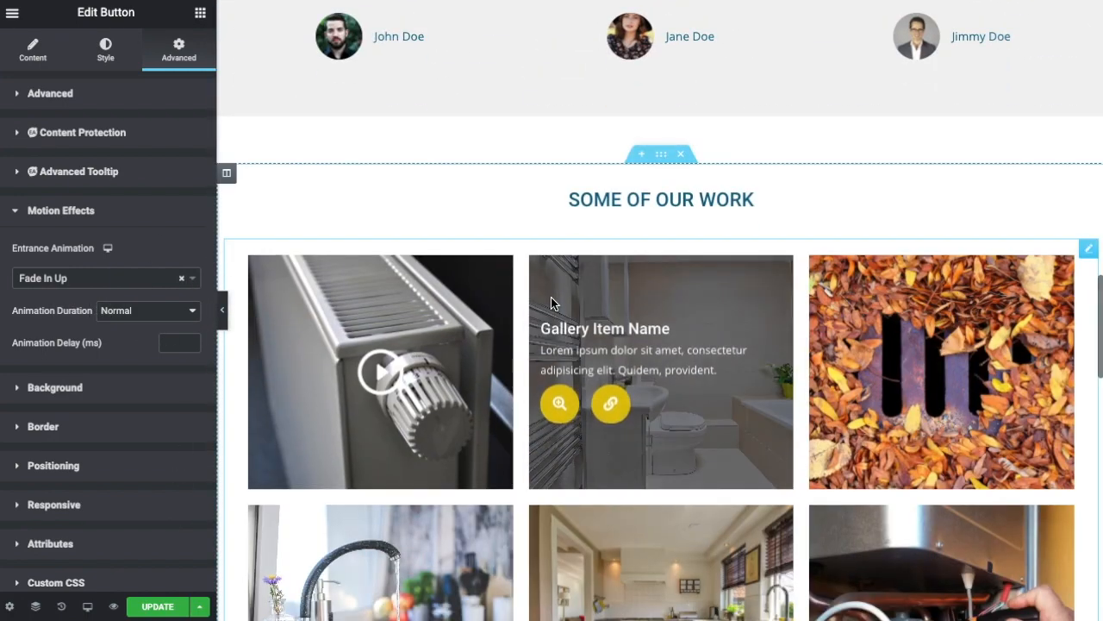
pyautogui.scroll(-4, 604, 373)
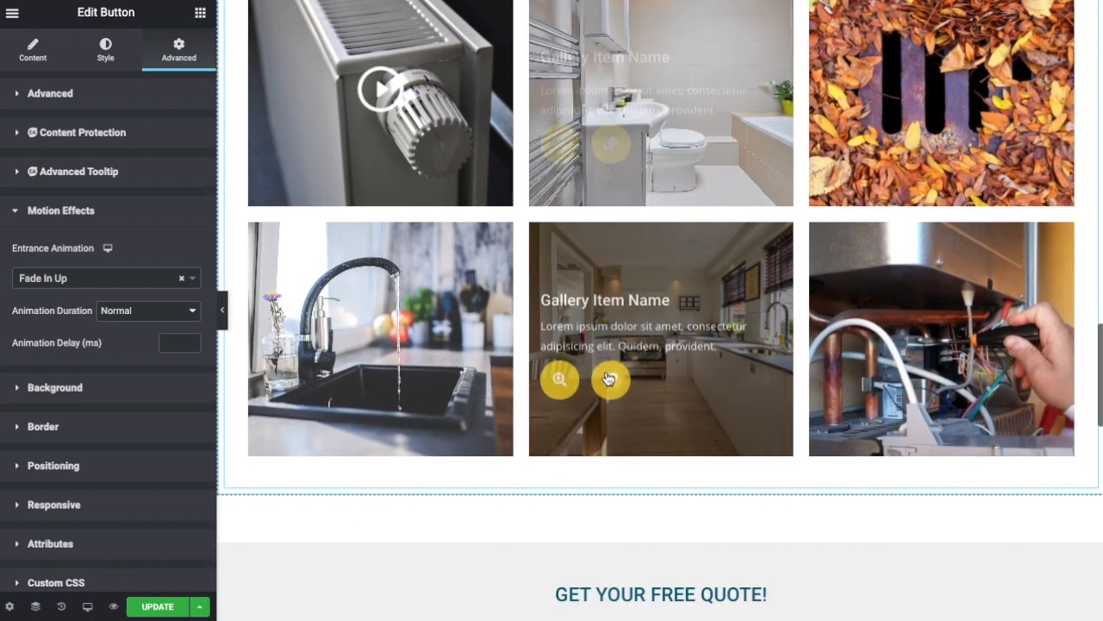
pyautogui.scroll(-6, 592, 263)
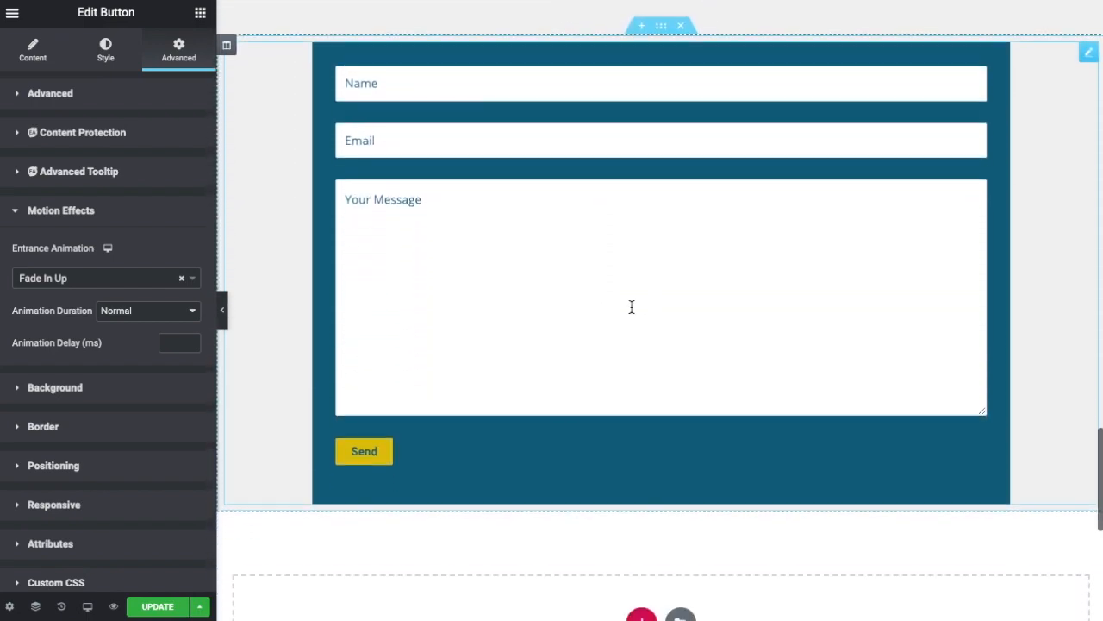
# Try the Slide In Down, Rotate In and Rotate In Down Right entrance animations on the SERVICES button
pyautogui.click(193, 281)
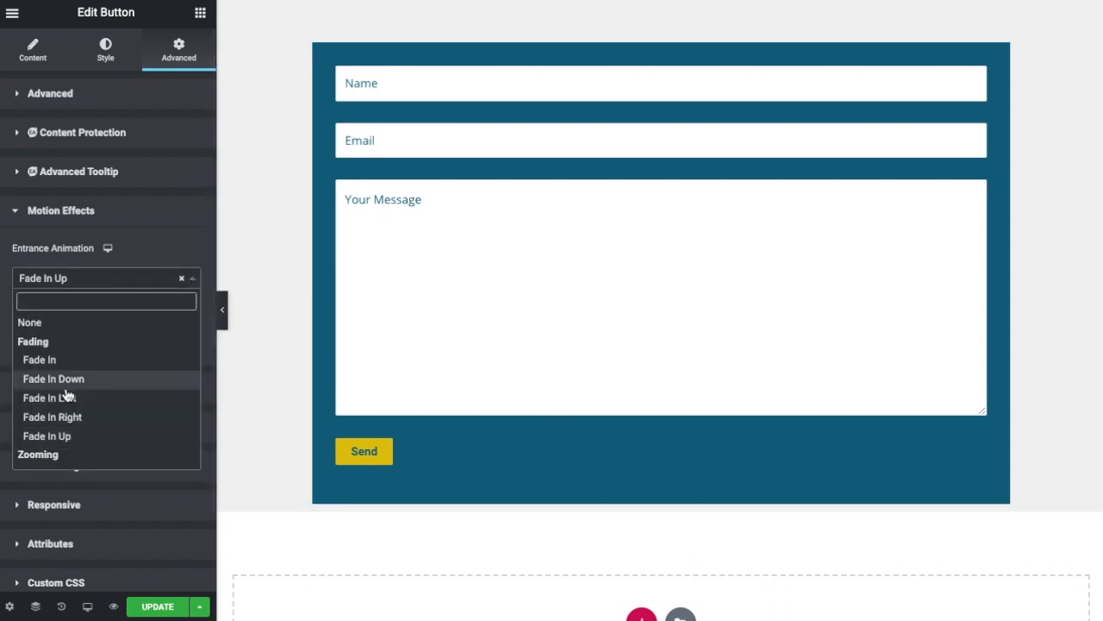
pyautogui.scroll(-2, 79, 405)
pyautogui.scroll(-4, 76, 397)
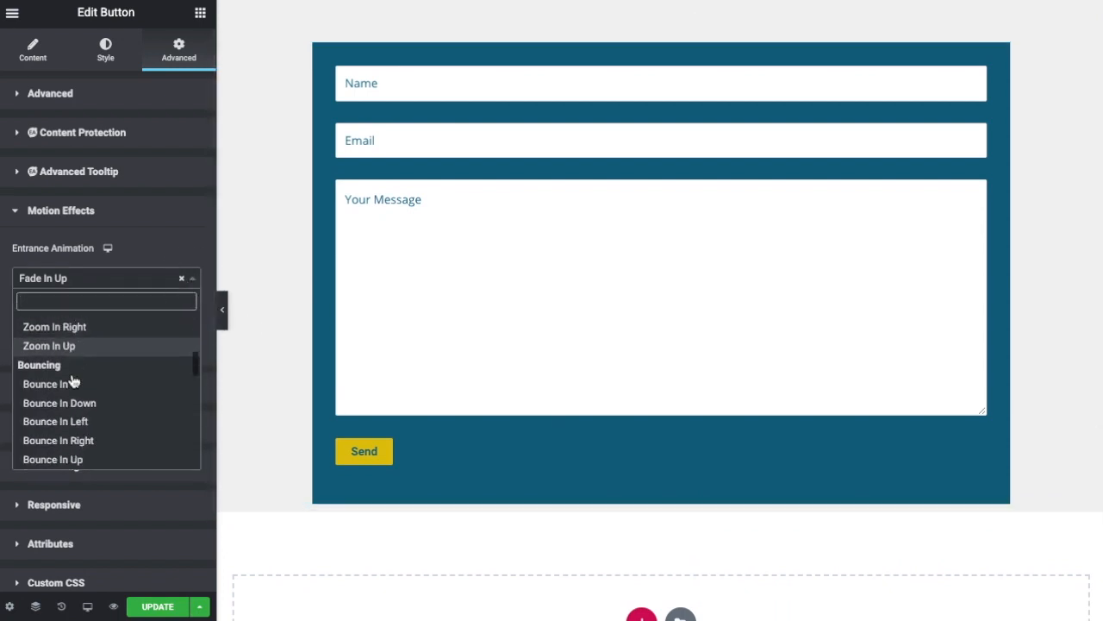
pyautogui.scroll(20, 452, 294)
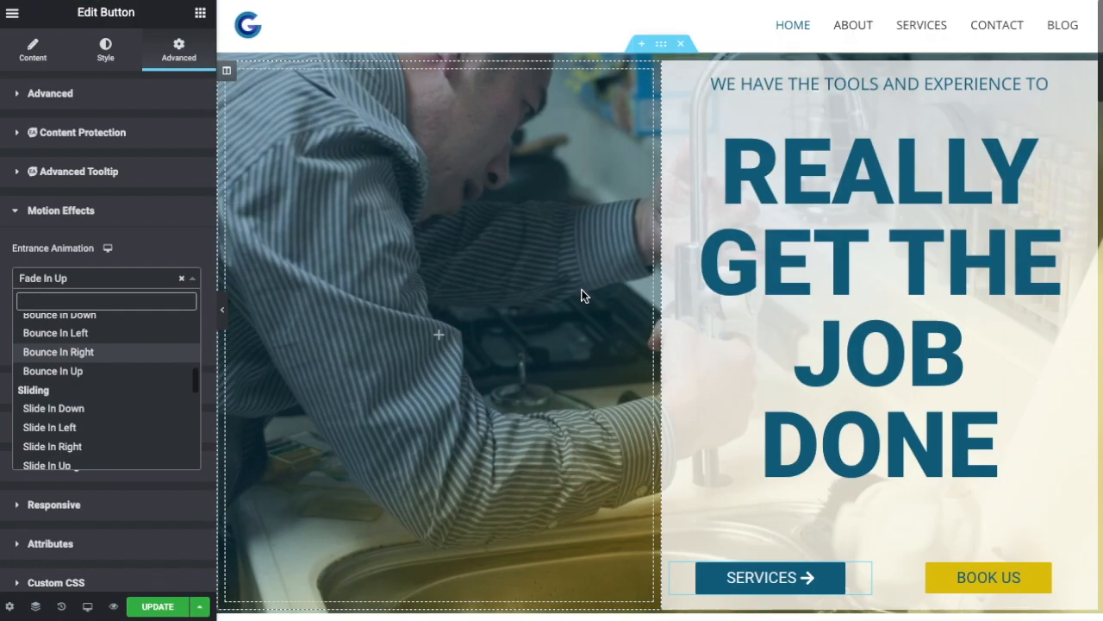
pyautogui.click(47, 411)
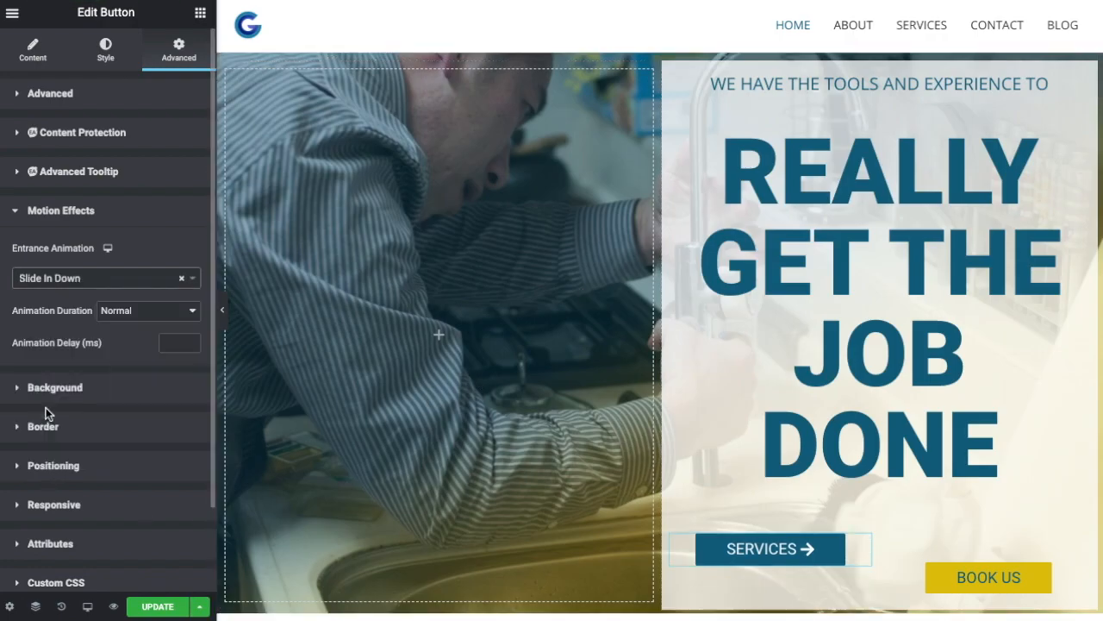
pyautogui.click(190, 279)
pyautogui.click(72, 437)
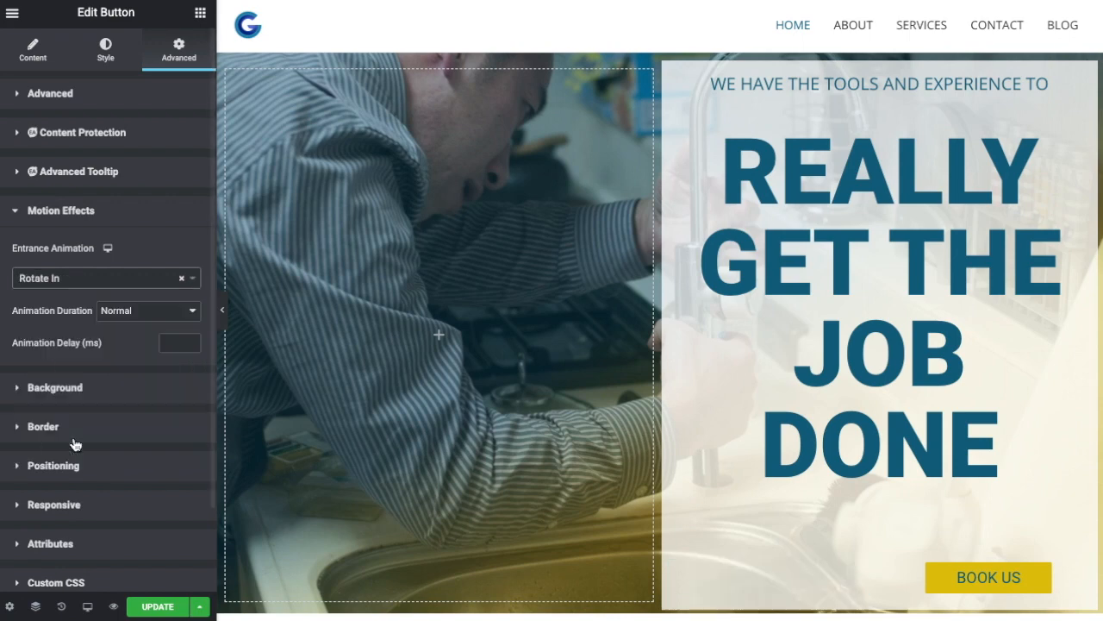
pyautogui.click(192, 278)
pyautogui.scroll(-2, 86, 380)
pyautogui.click(86, 327)
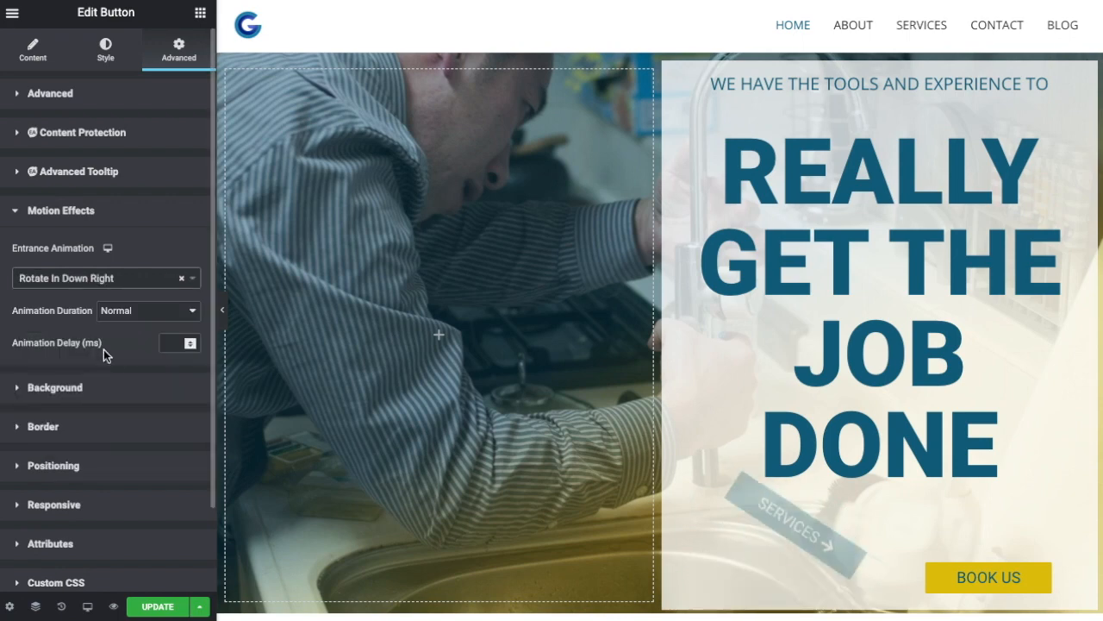
# Set the SERVICES button's entrance animation to Swing
pyautogui.click(191, 279)
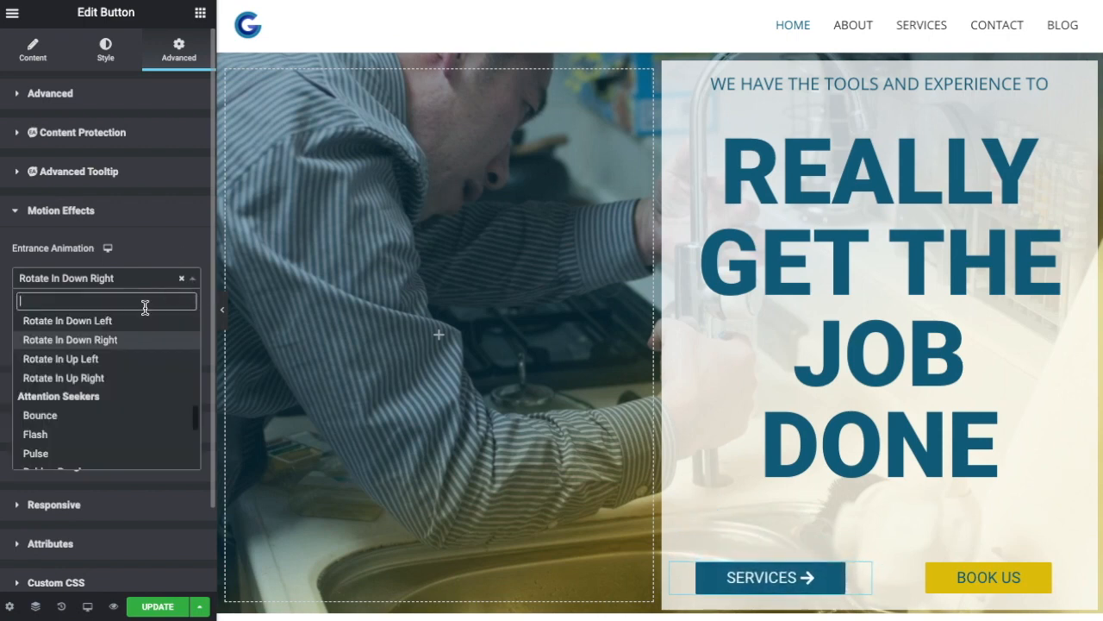
pyautogui.scroll(-3, 76, 387)
pyautogui.click(73, 399)
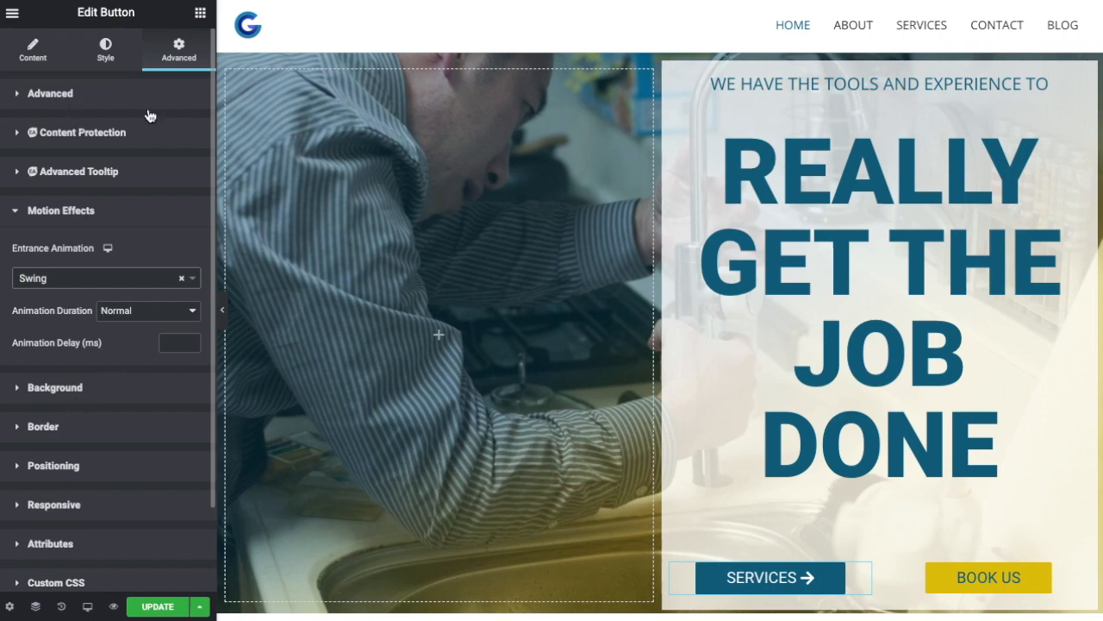
# Try the Pulse hover animation on the SERVICES button and replace it with Push
pyautogui.click(104, 52)
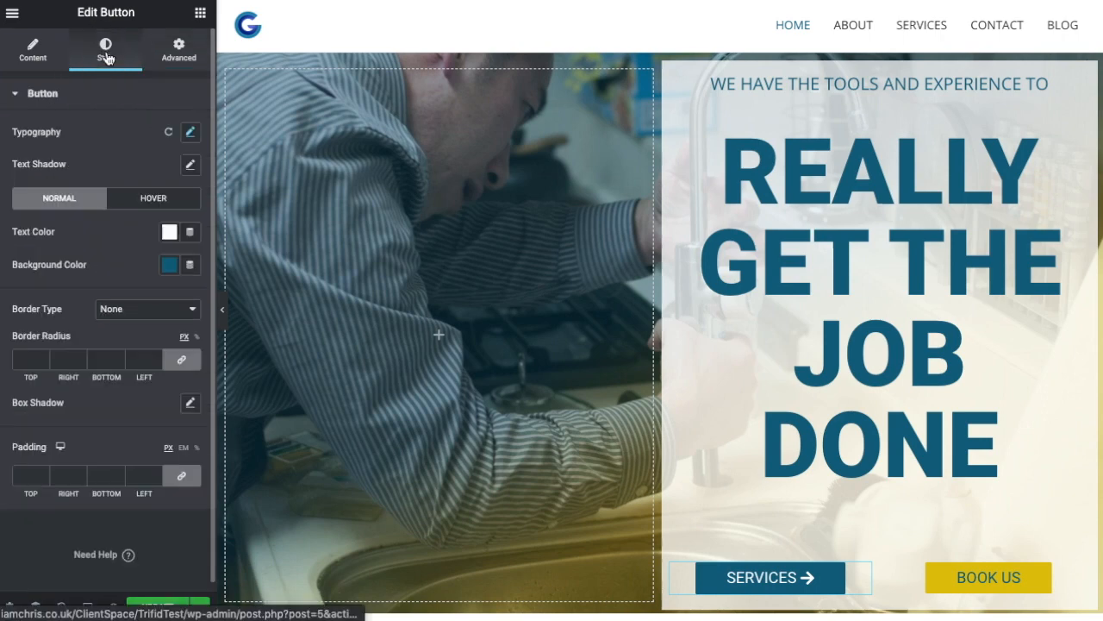
pyautogui.click(149, 198)
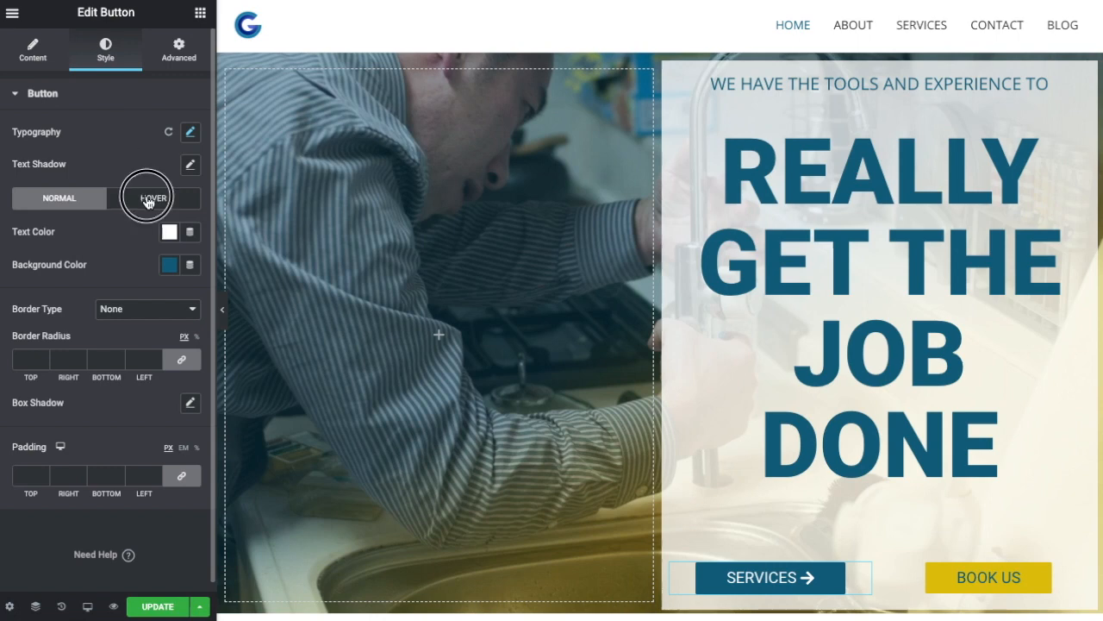
pyautogui.scroll(-1, 105, 250)
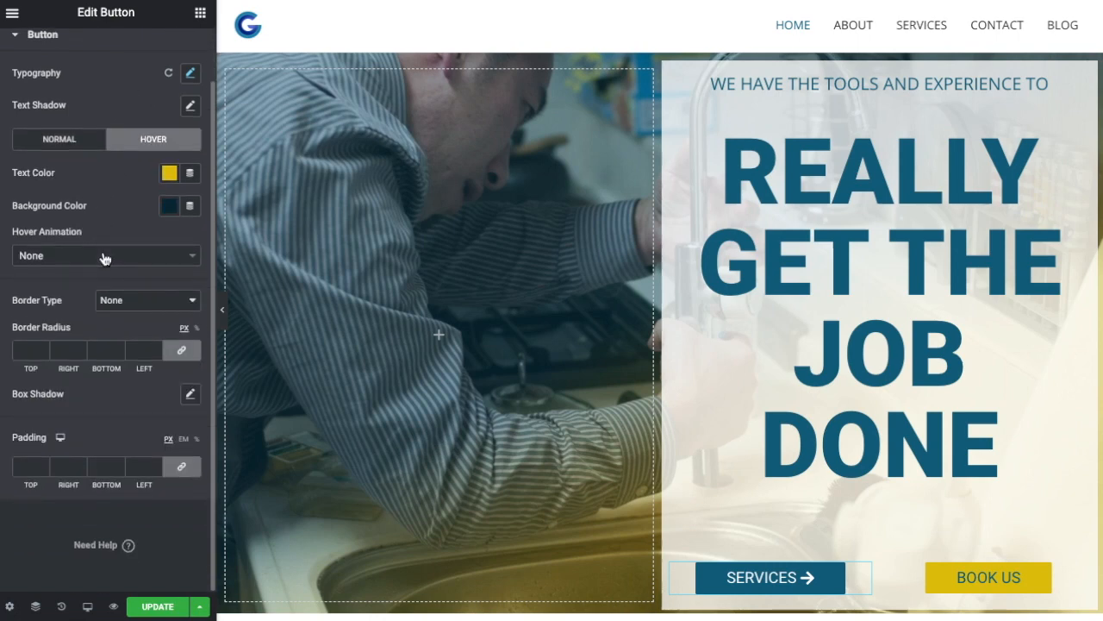
pyautogui.scroll(1, 104, 259)
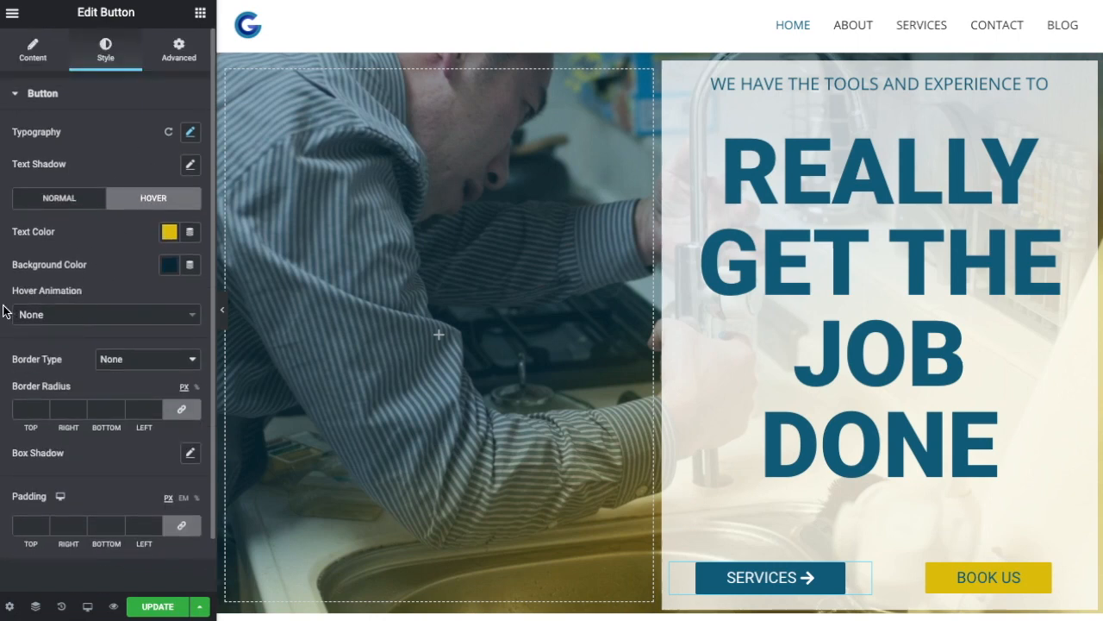
pyautogui.click(170, 317)
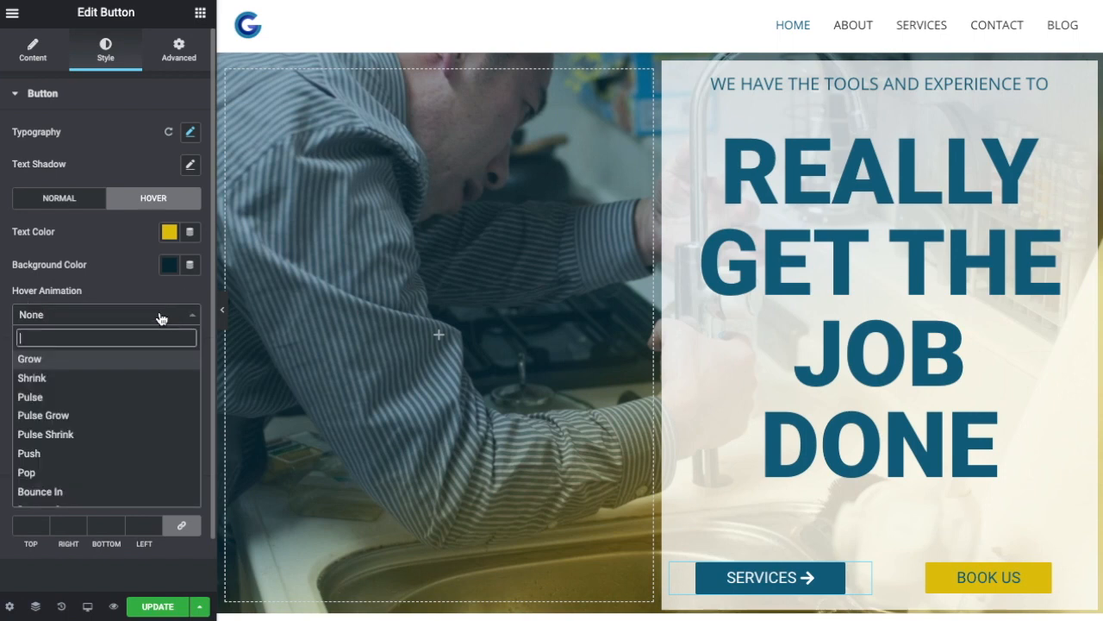
pyautogui.click(67, 395)
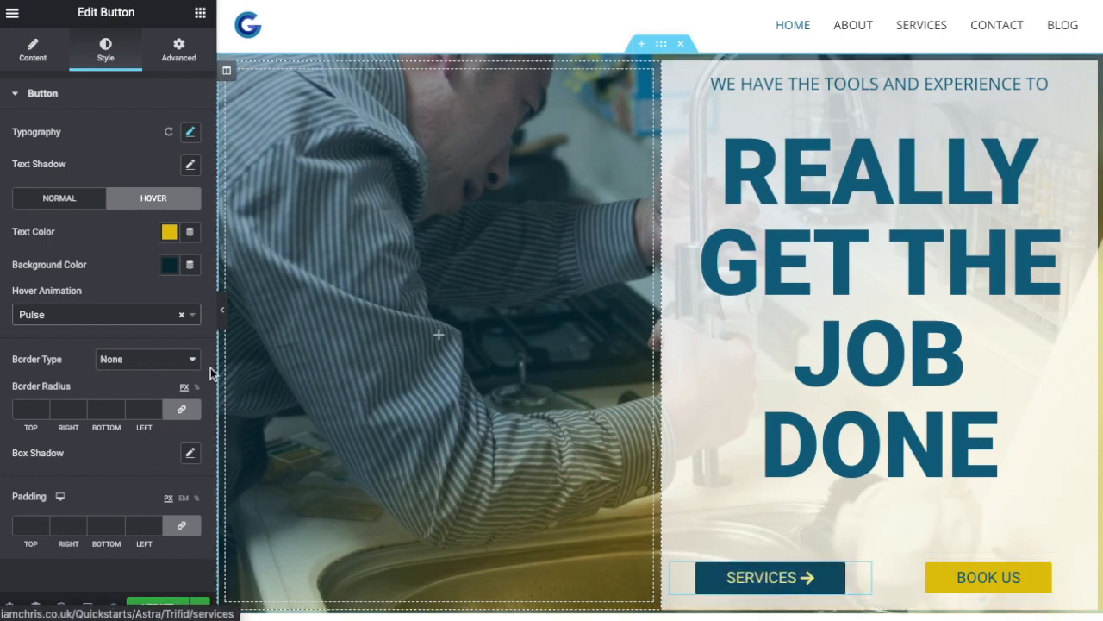
pyautogui.click(134, 316)
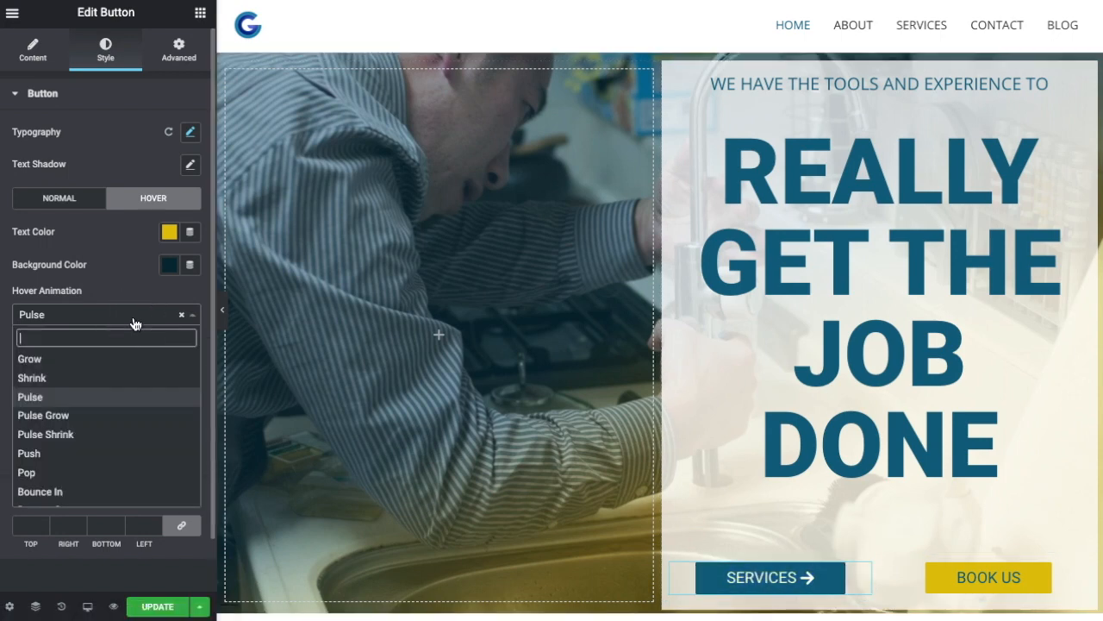
pyautogui.click(70, 452)
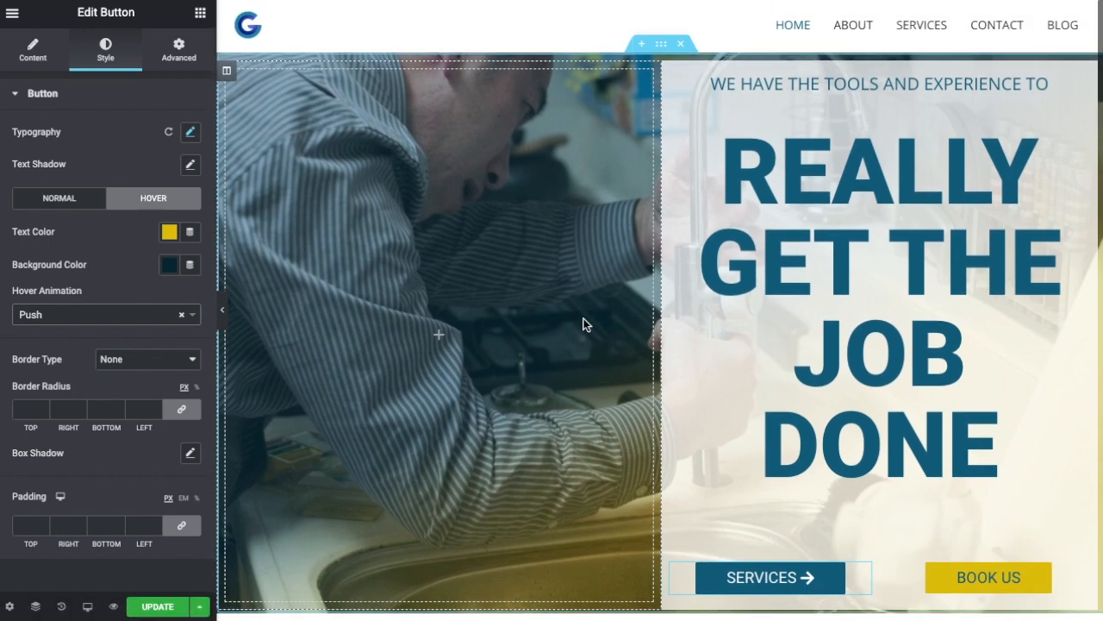
# Change the title of the HOW WE WORK heading below the hero section to WHO WE ARE
pyautogui.click(33, 53)
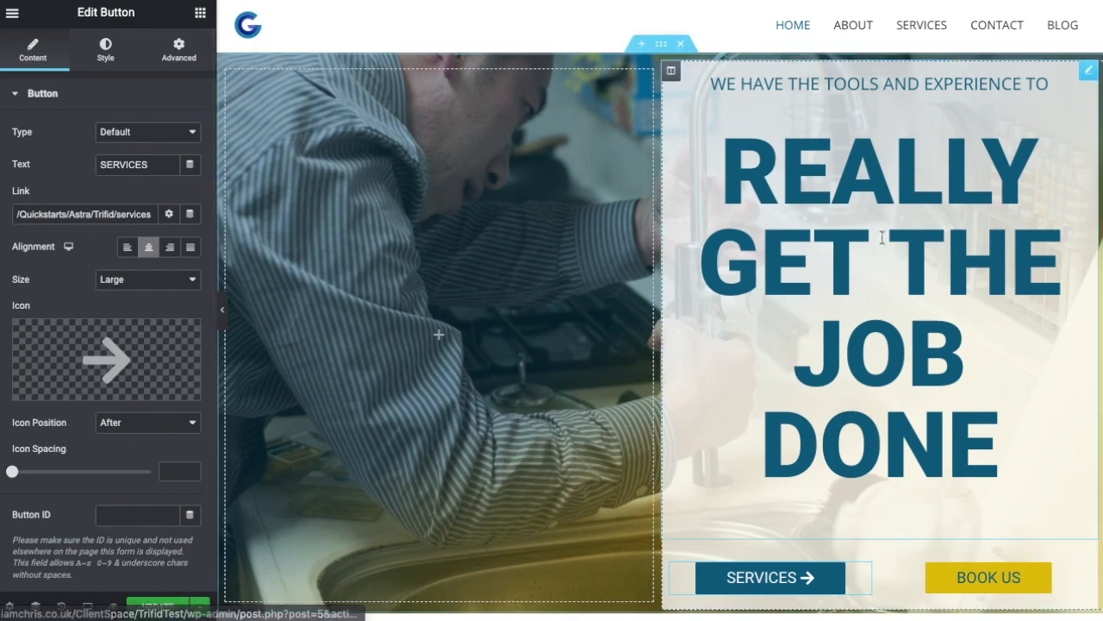
pyautogui.scroll(-6, 800, 256)
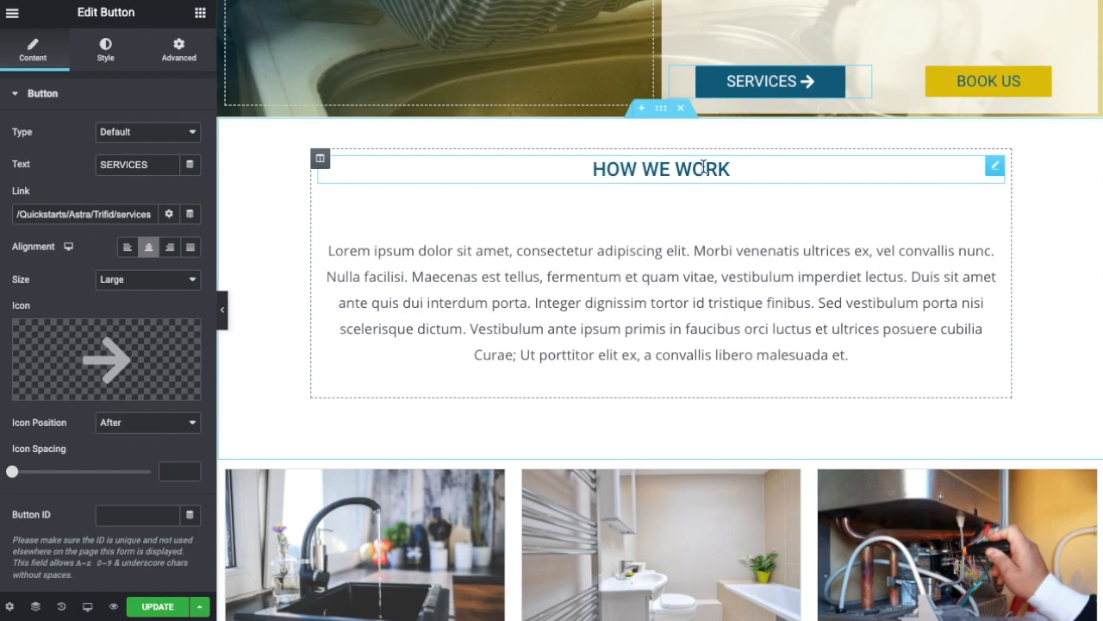
pyautogui.click(995, 165)
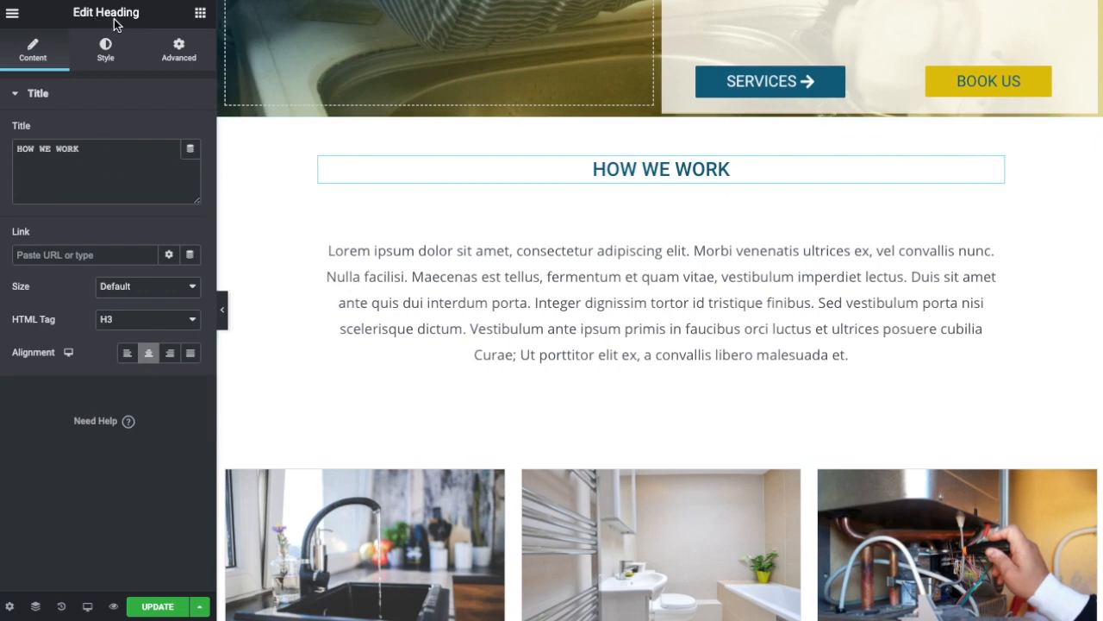
pyautogui.moveTo(81, 148); pyautogui.dragTo(15, 140)
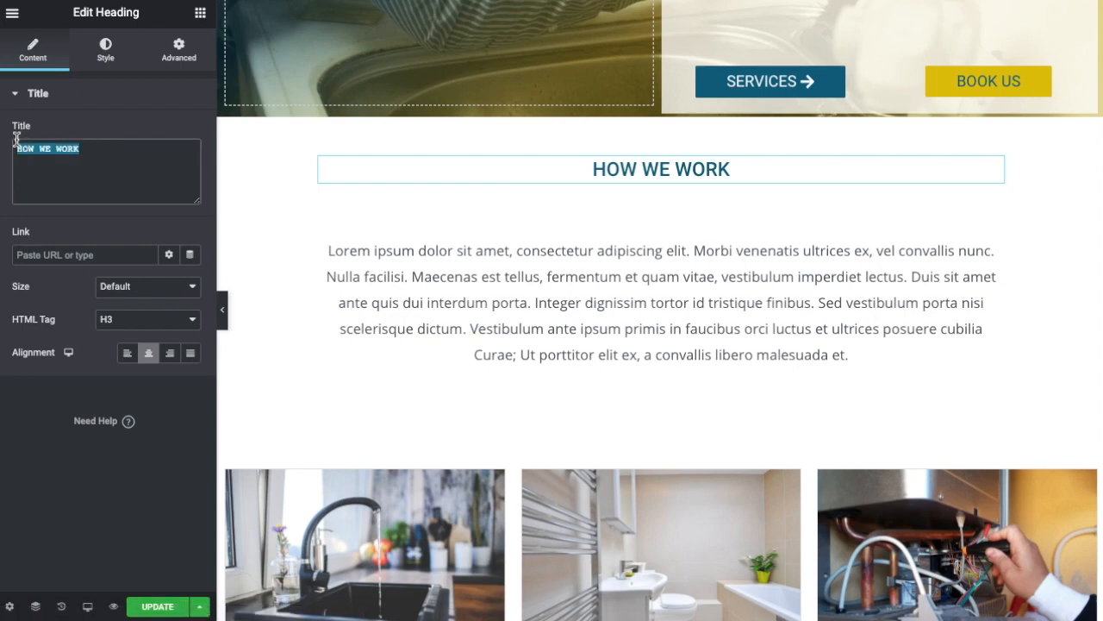
pyautogui.write('Who')
pyautogui.press('BackSpace')
pyautogui.press('BackSpace')
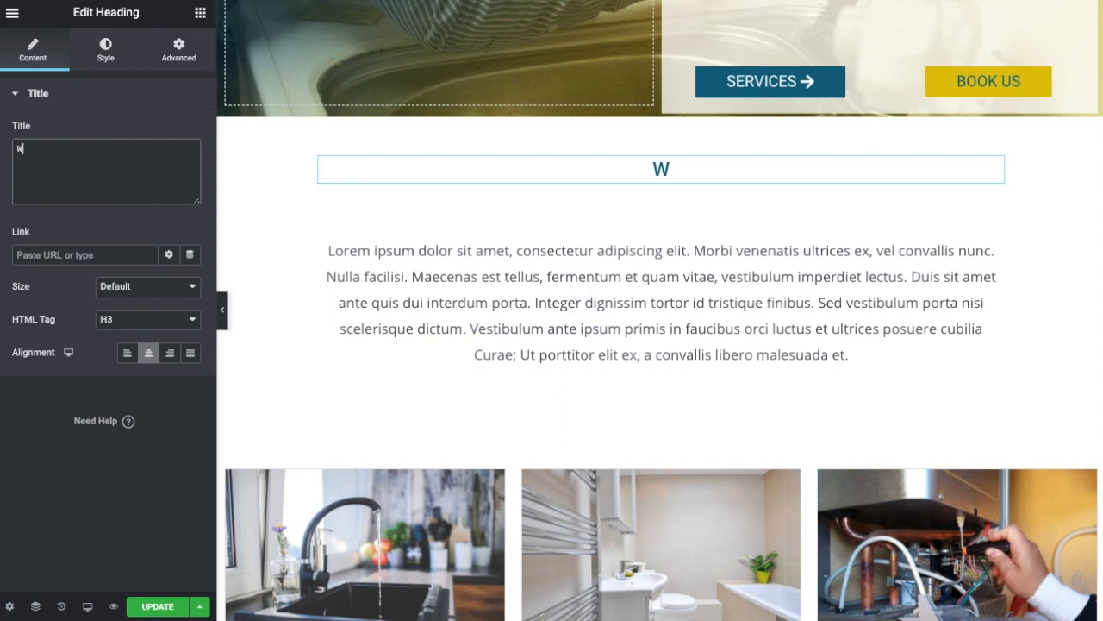
pyautogui.write('HO WE ARE')
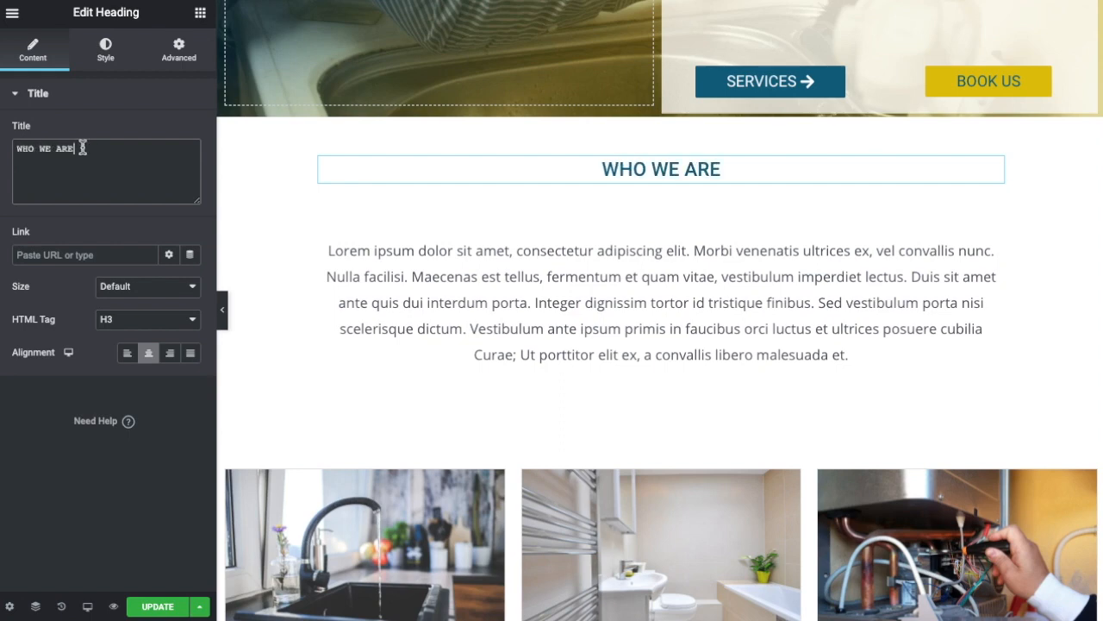
# Set the WHO WE ARE heading's text color to the saved yellow and its font weight to 800
pyautogui.click(106, 53)
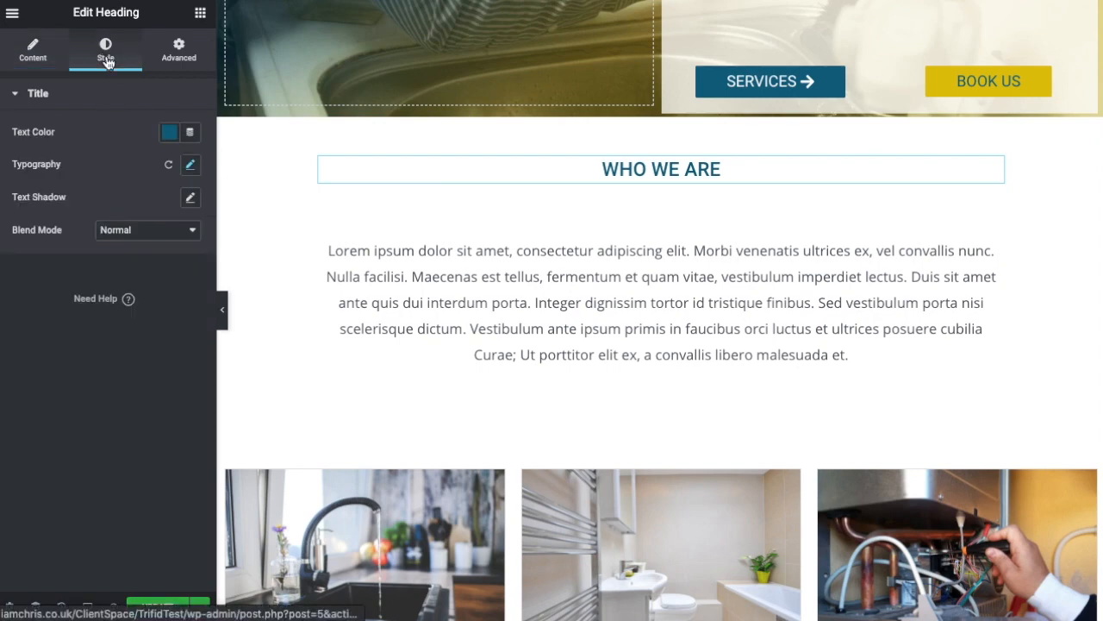
pyautogui.click(169, 140)
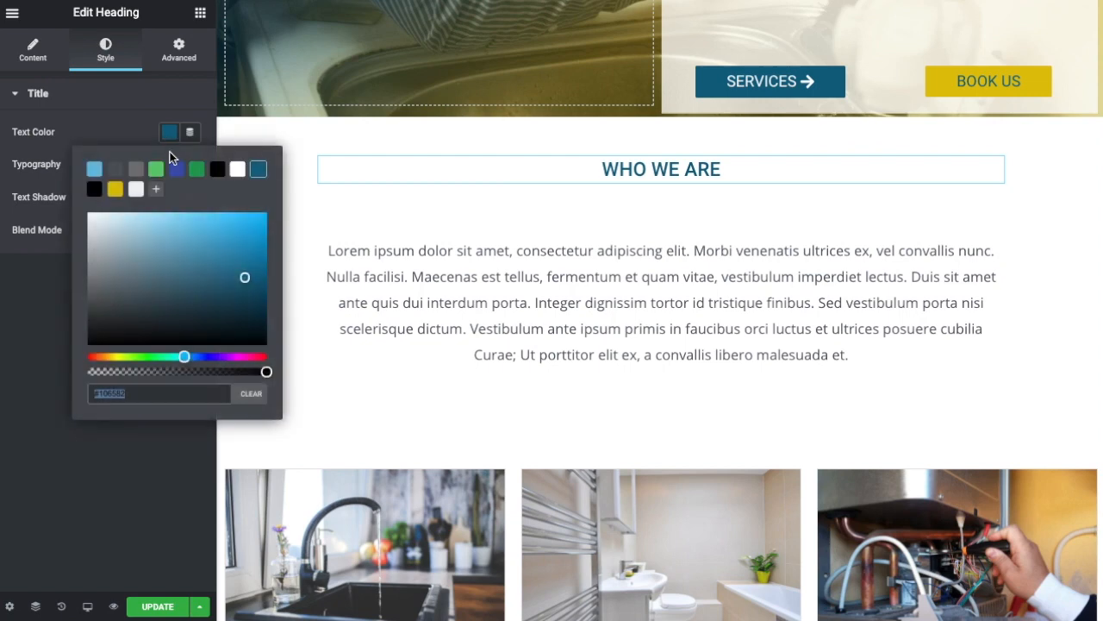
pyautogui.click(115, 190)
pyautogui.click(107, 126)
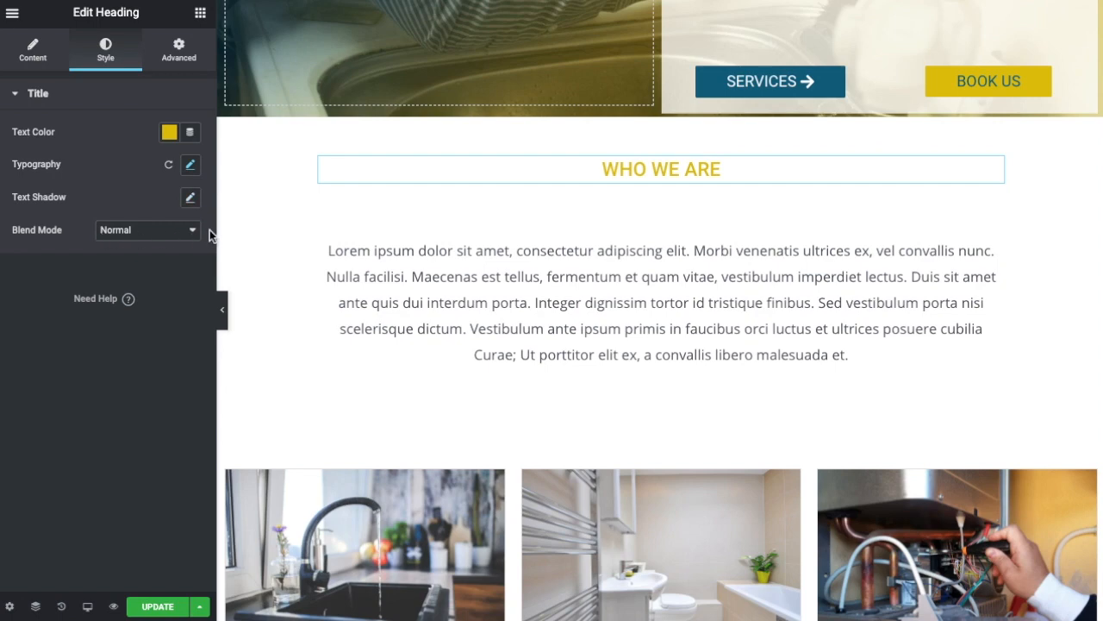
pyautogui.click(190, 167)
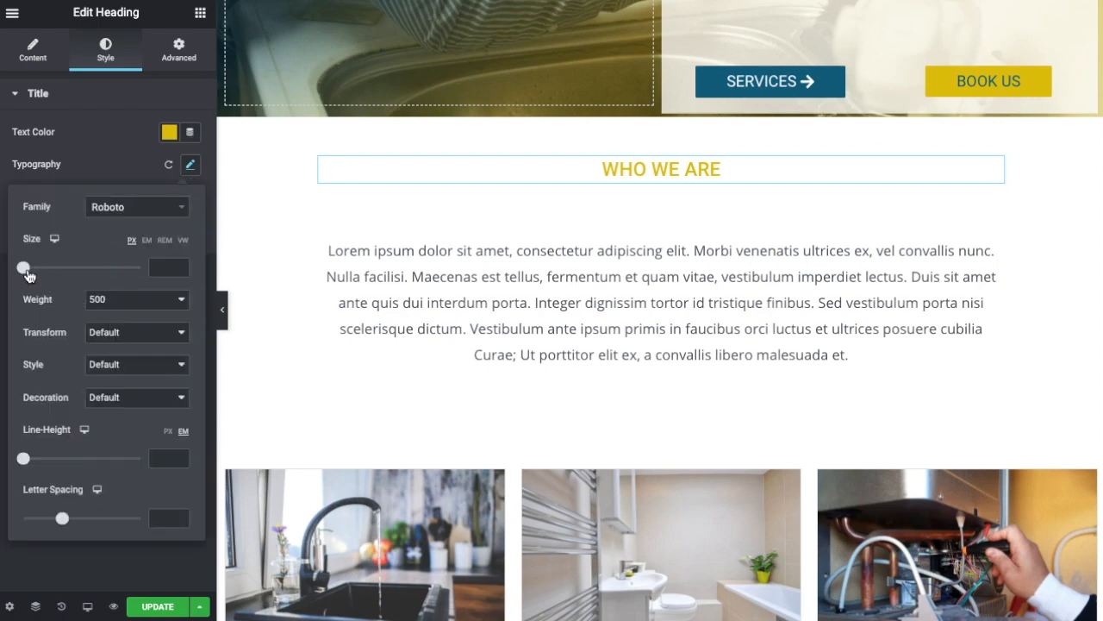
pyautogui.click(142, 304)
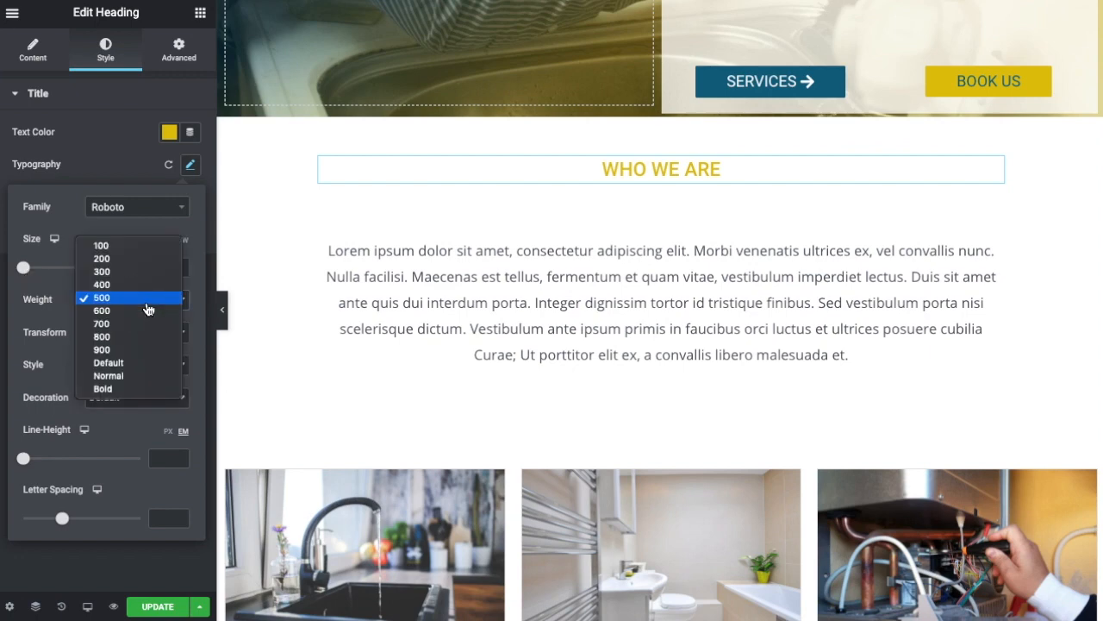
pyautogui.click(130, 337)
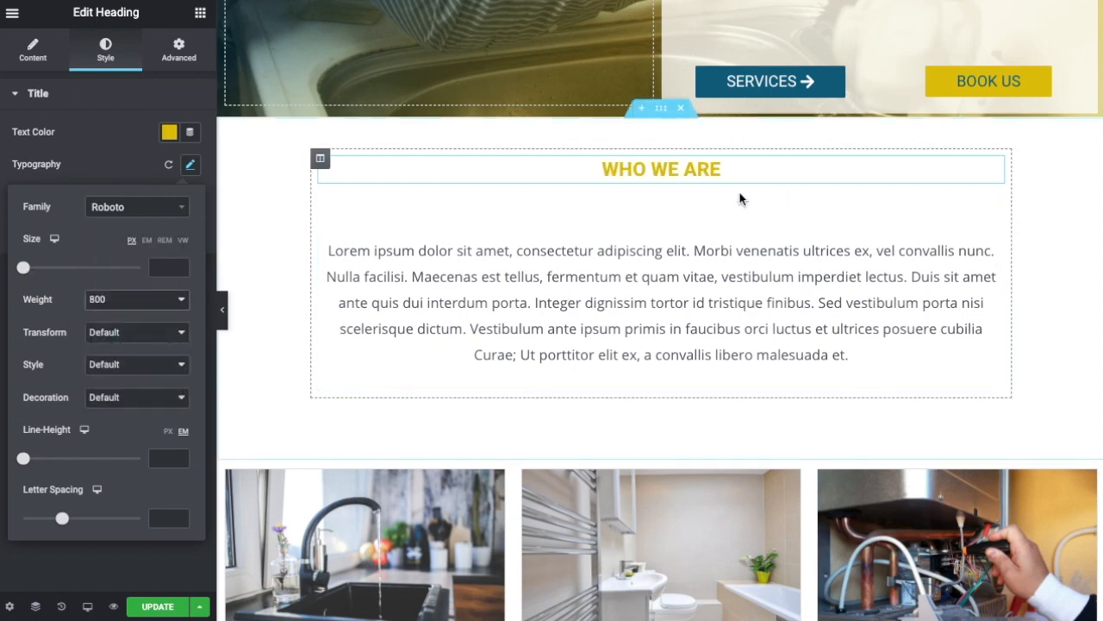
pyautogui.click(109, 150)
# Select the hero section's empty image-side column and make it slightly narrower than the text column beside it
pyautogui.scroll(6, 683, 284)
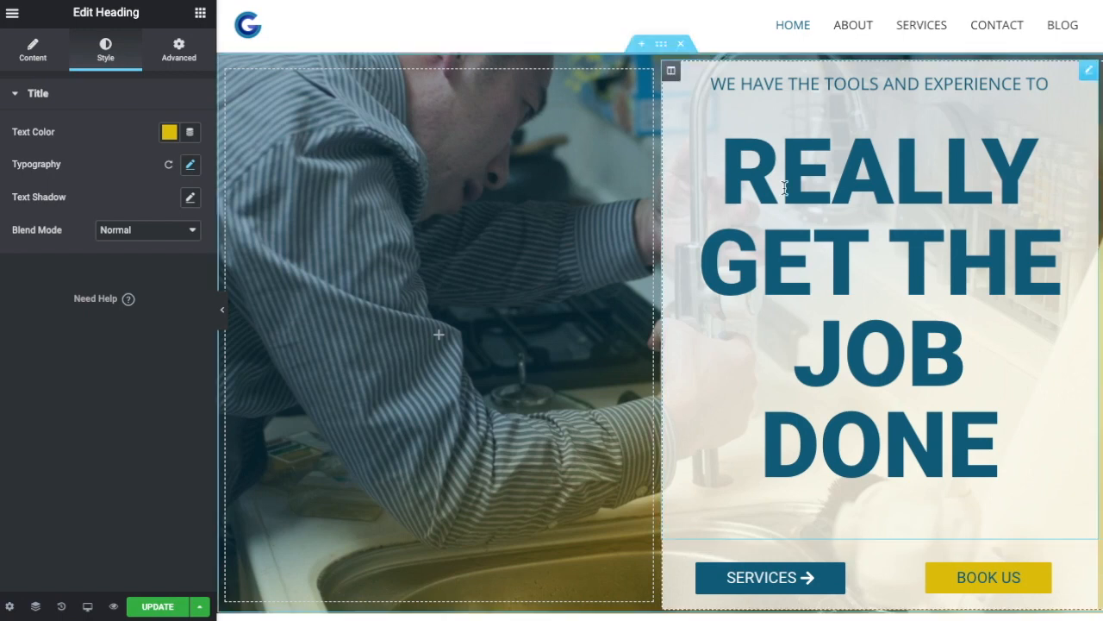
pyautogui.scroll(-1, 832, 387)
pyautogui.scroll(1, 833, 387)
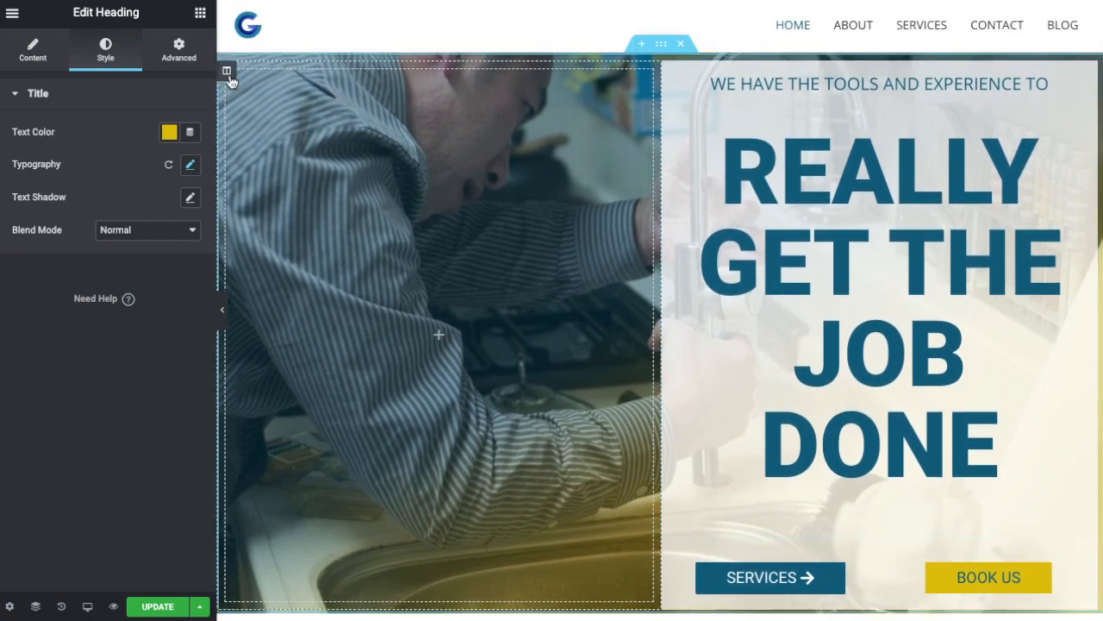
pyautogui.click(226, 72)
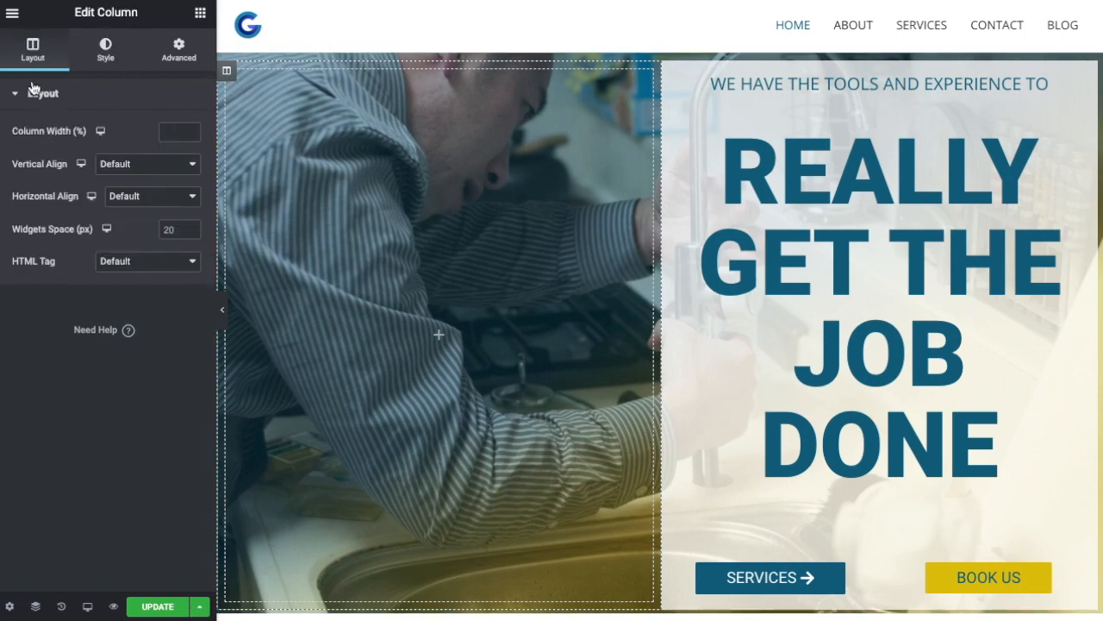
pyautogui.moveTo(658, 225)
pyautogui.mouseDown()
pyautogui.moveTo(617, 225)
pyautogui.moveTo(721, 224)
pyautogui.moveTo(529, 236)
pyautogui.moveTo(662, 237)
pyautogui.moveTo(646, 234)
pyautogui.mouseUp()
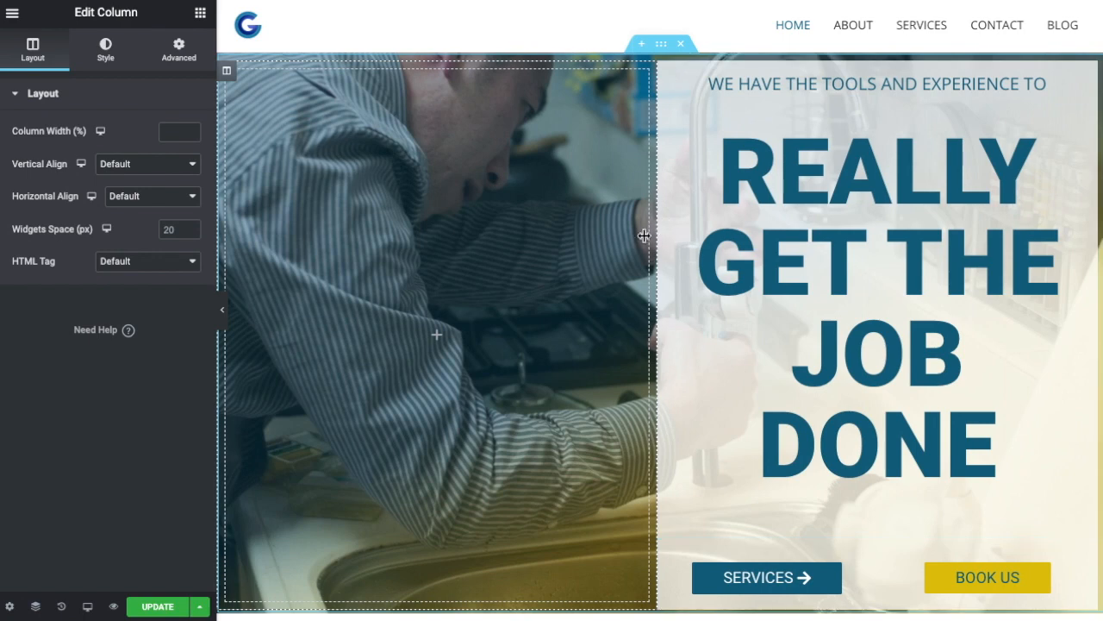
# Try a classic semi-transparent yellow background color, #E0C20AAD, on the hero section's empty column
pyautogui.click(115, 69)
pyautogui.click(148, 167)
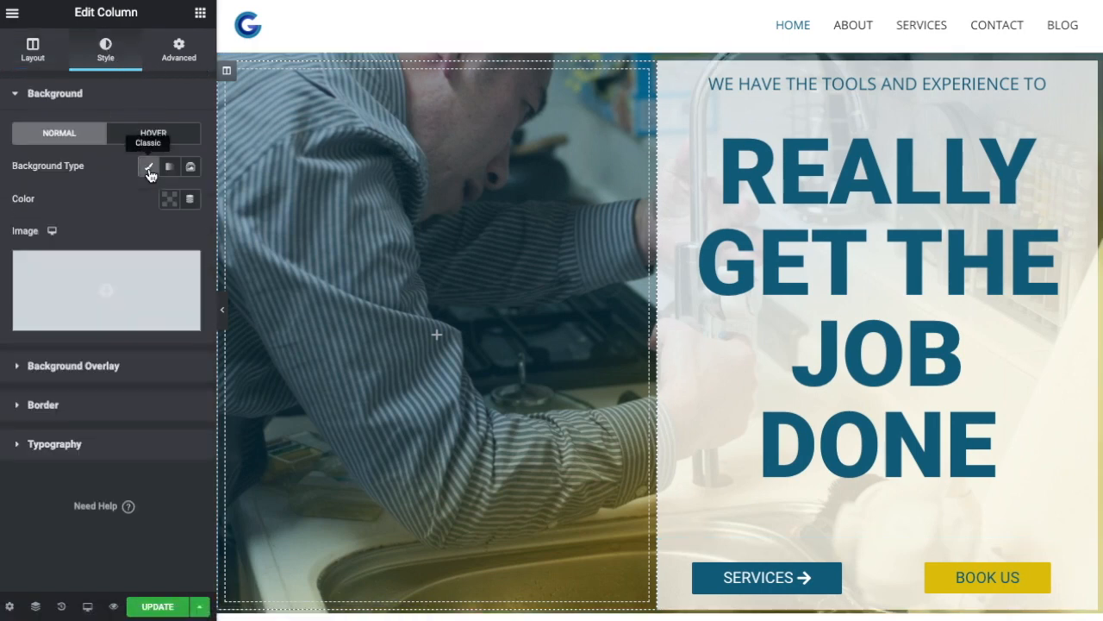
pyautogui.click(170, 201)
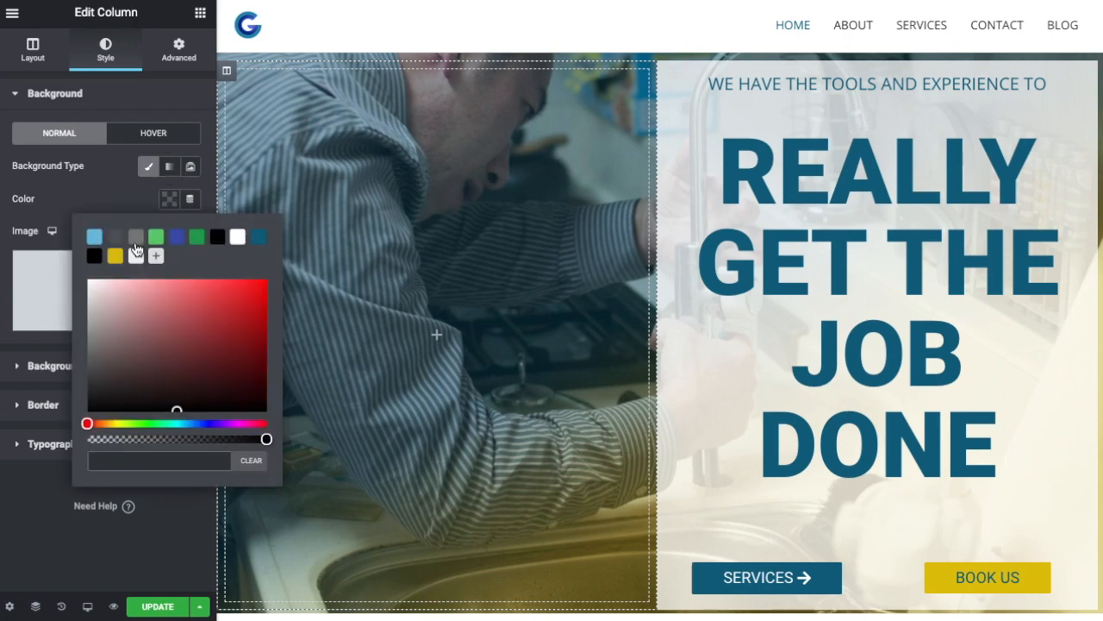
pyautogui.click(116, 257)
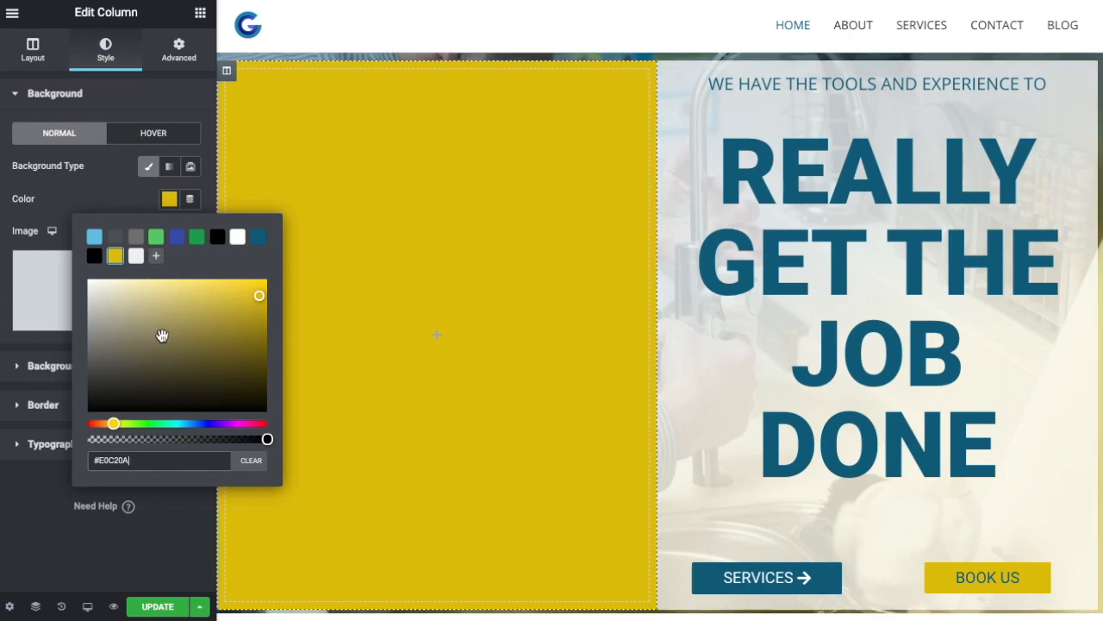
pyautogui.moveTo(269, 440); pyautogui.dragTo(209, 439)
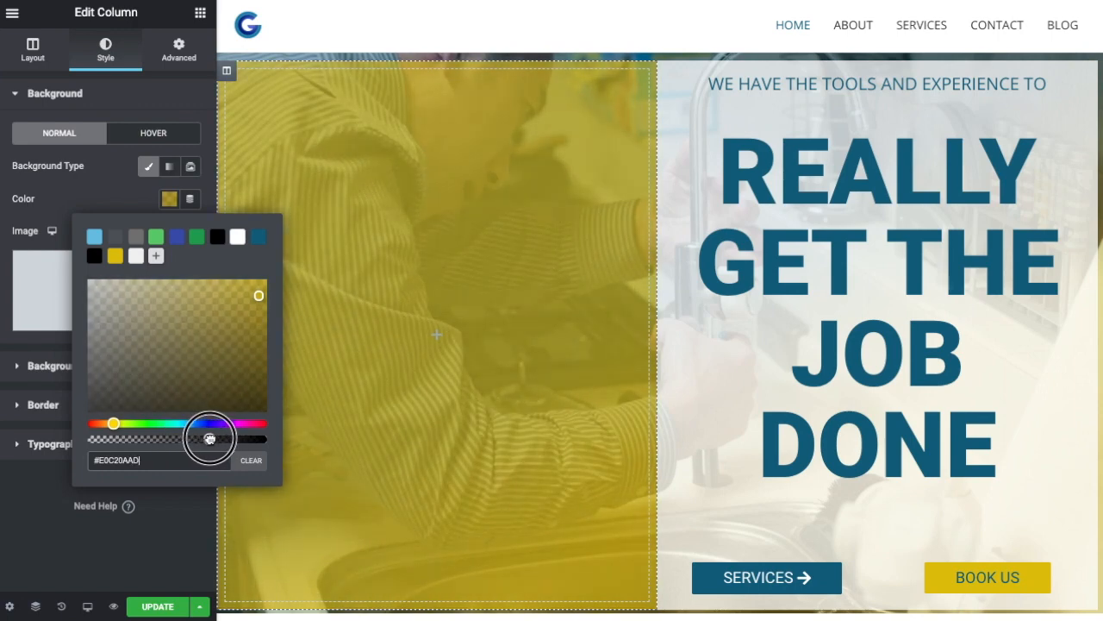
pyautogui.click(101, 201)
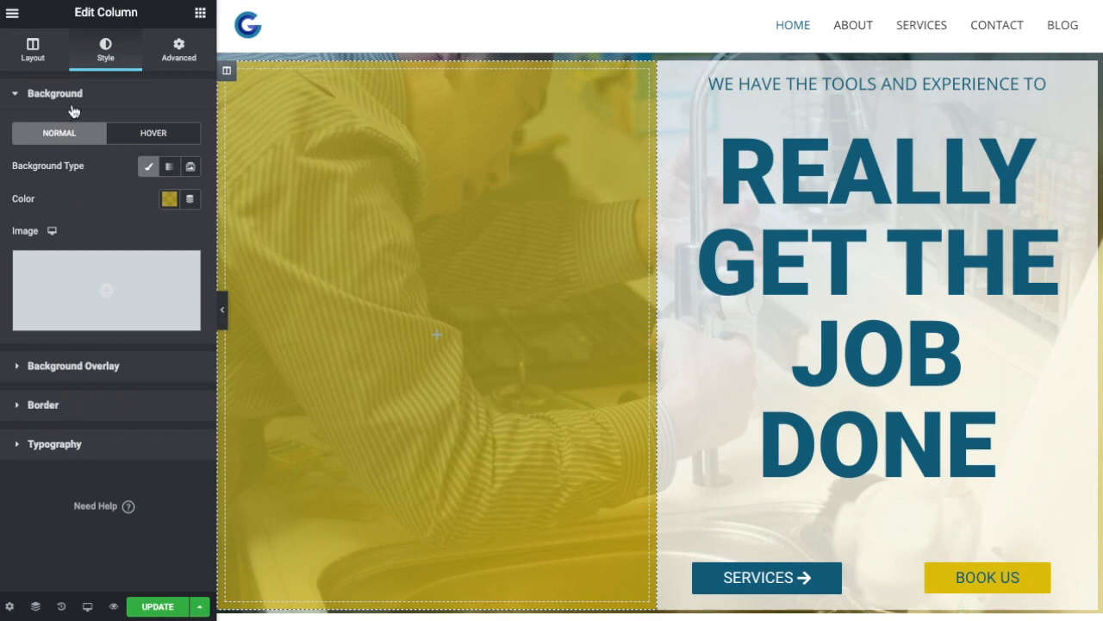
pyautogui.moveTo(84, 293)
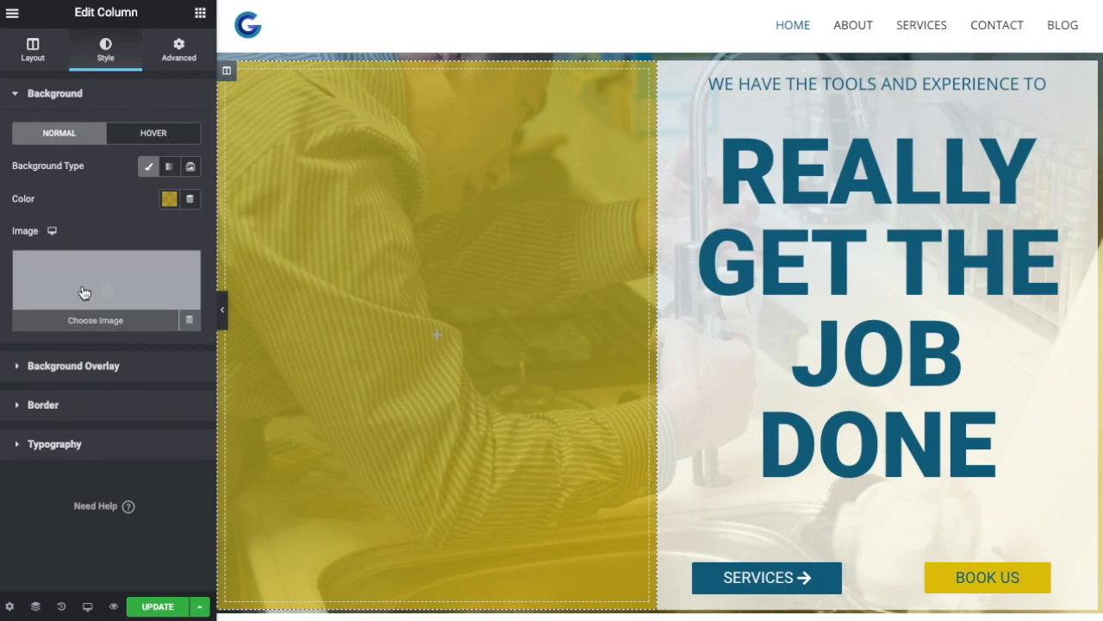
# Clear the background color of the hero section's empty column
pyautogui.click(169, 200)
pyautogui.click(251, 460)
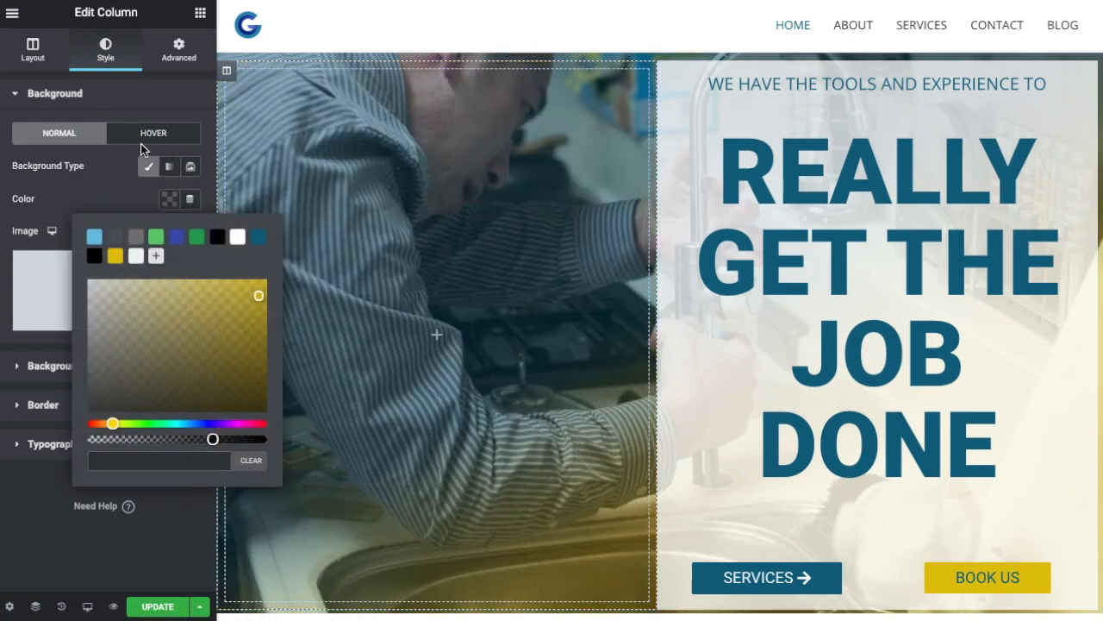
pyautogui.click(123, 177)
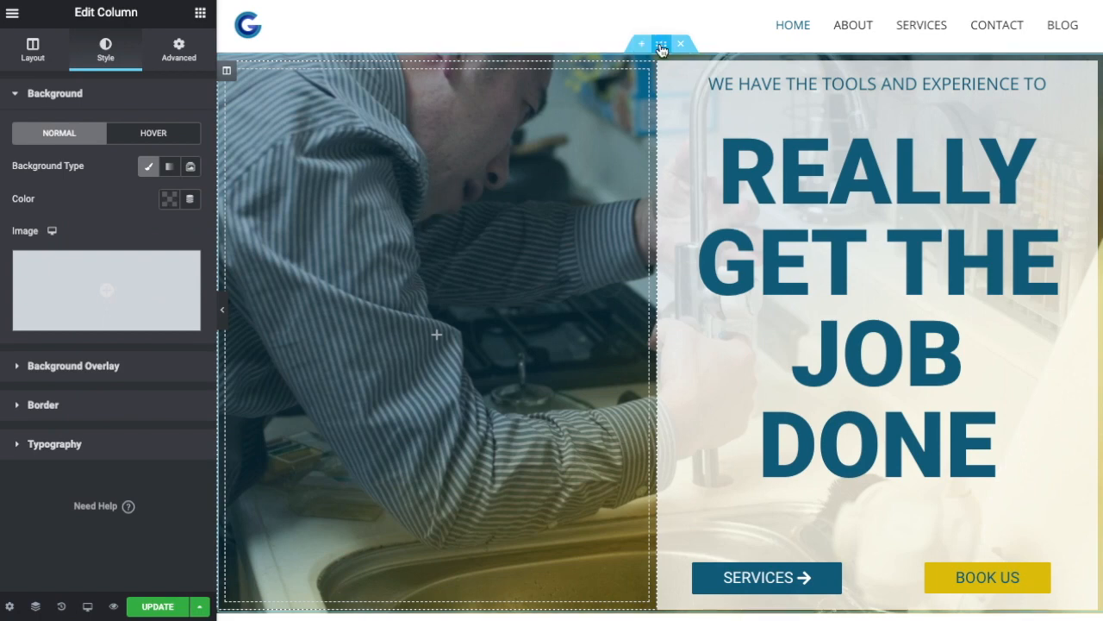
# Open the hero section's settings and review its layout options
pyautogui.click(661, 44)
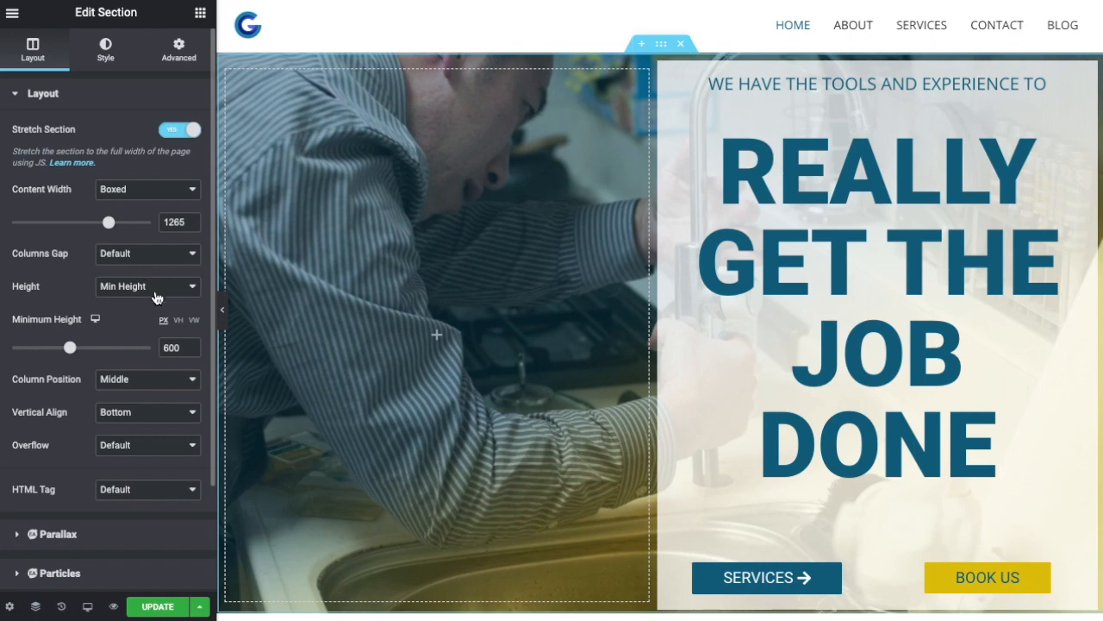
pyautogui.scroll(-2, 660, 226)
pyautogui.scroll(2, 630, 215)
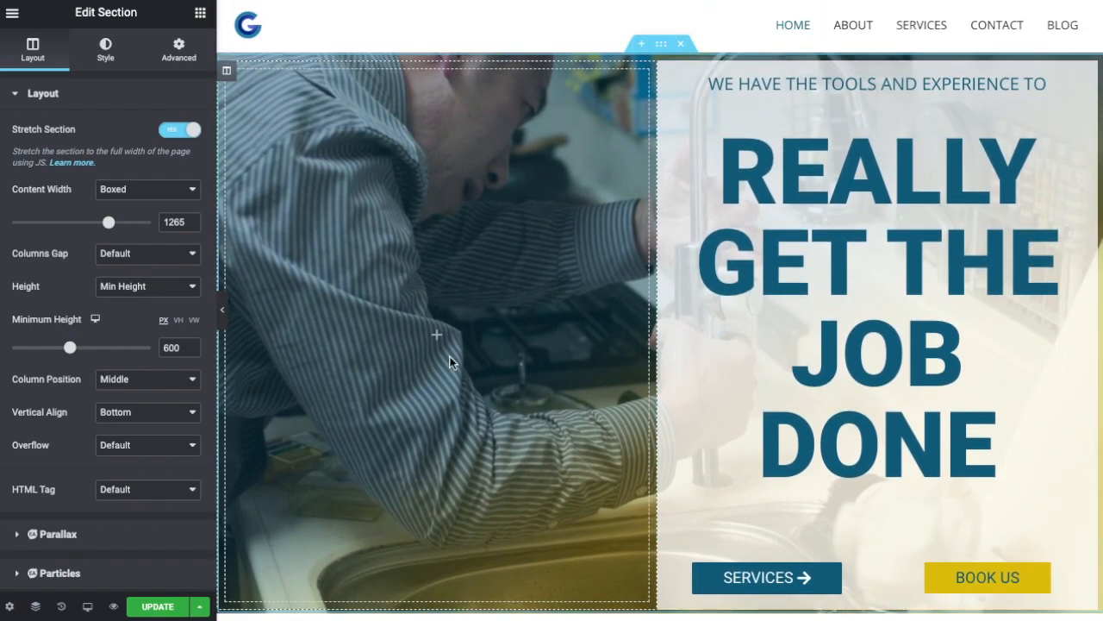
# Try the Fit To Screen height on the hero section and switch it back to Min Height
pyautogui.click(138, 287)
pyautogui.click(131, 273)
pyautogui.scroll(-1, 553, 263)
pyautogui.scroll(-1, 547, 270)
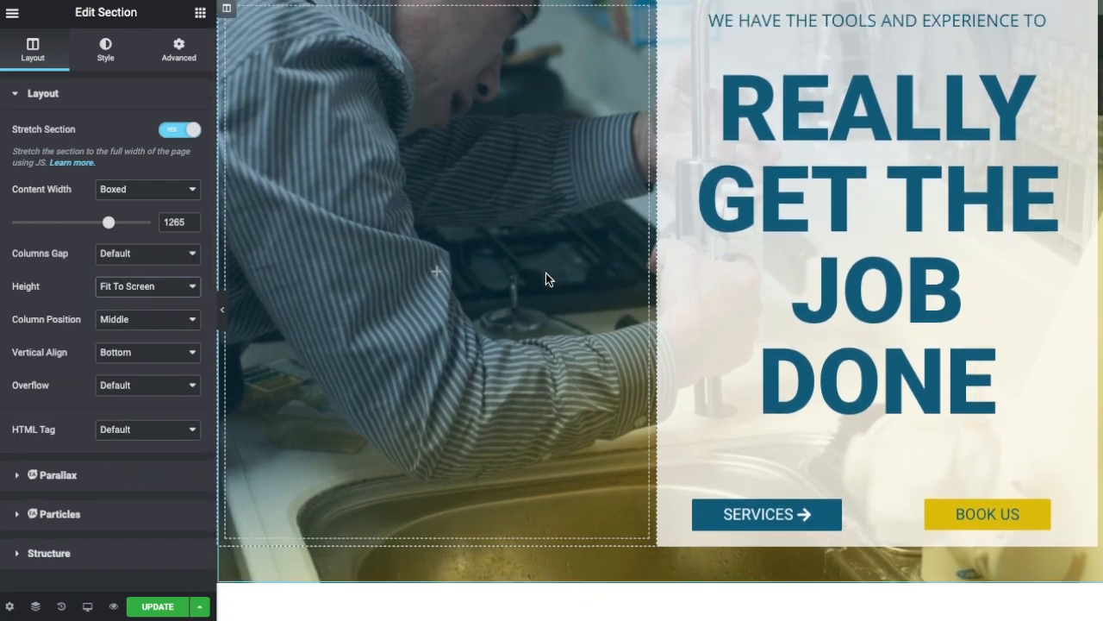
pyautogui.scroll(2, 389, 357)
pyautogui.scroll(-1, 446, 304)
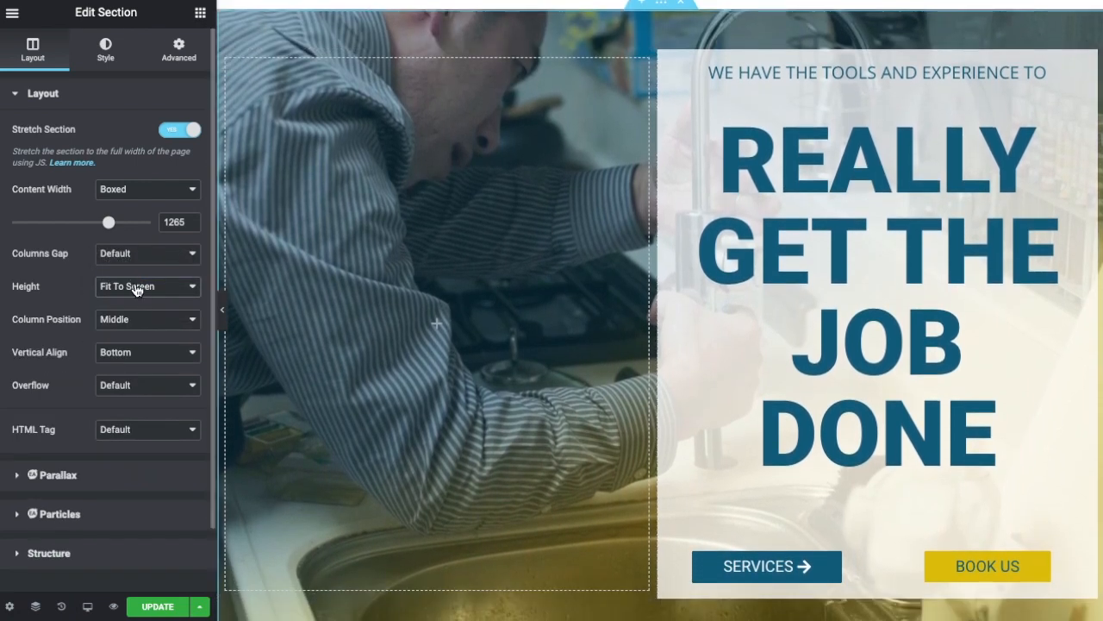
pyautogui.click(158, 291)
pyautogui.click(155, 302)
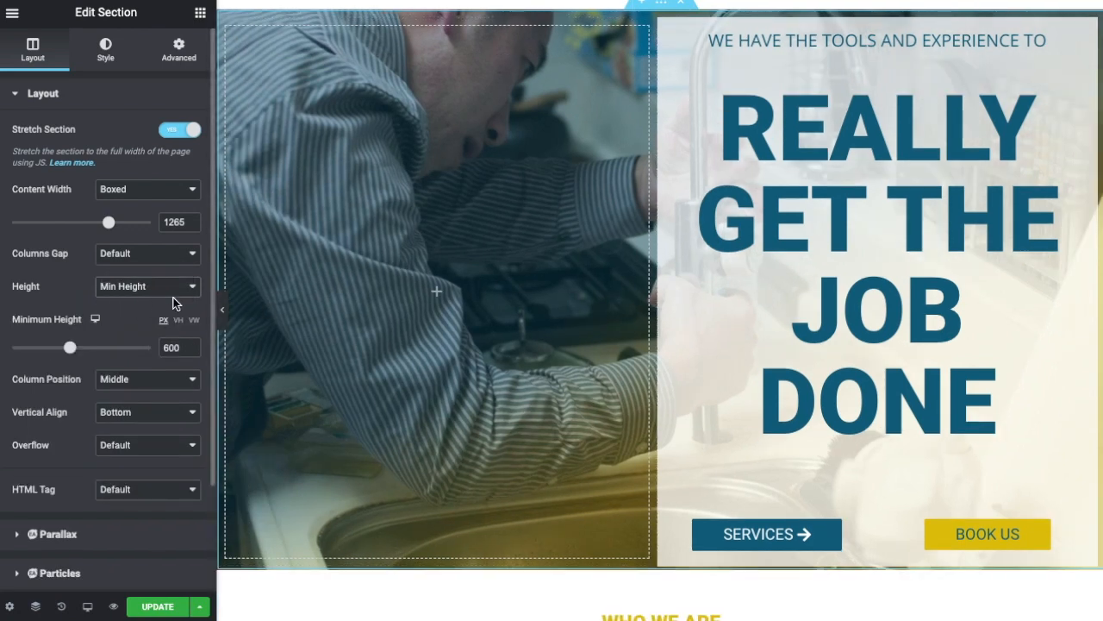
# Try the Bottom Center position for the hero section's background image and settle on Center Center
pyautogui.click(105, 50)
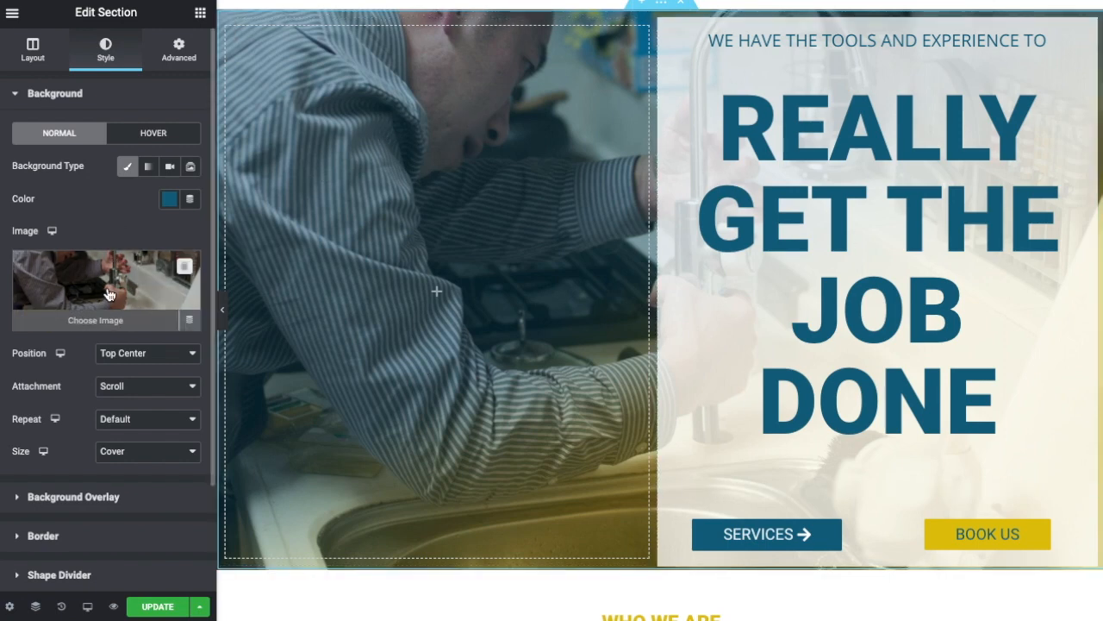
pyautogui.click(145, 362)
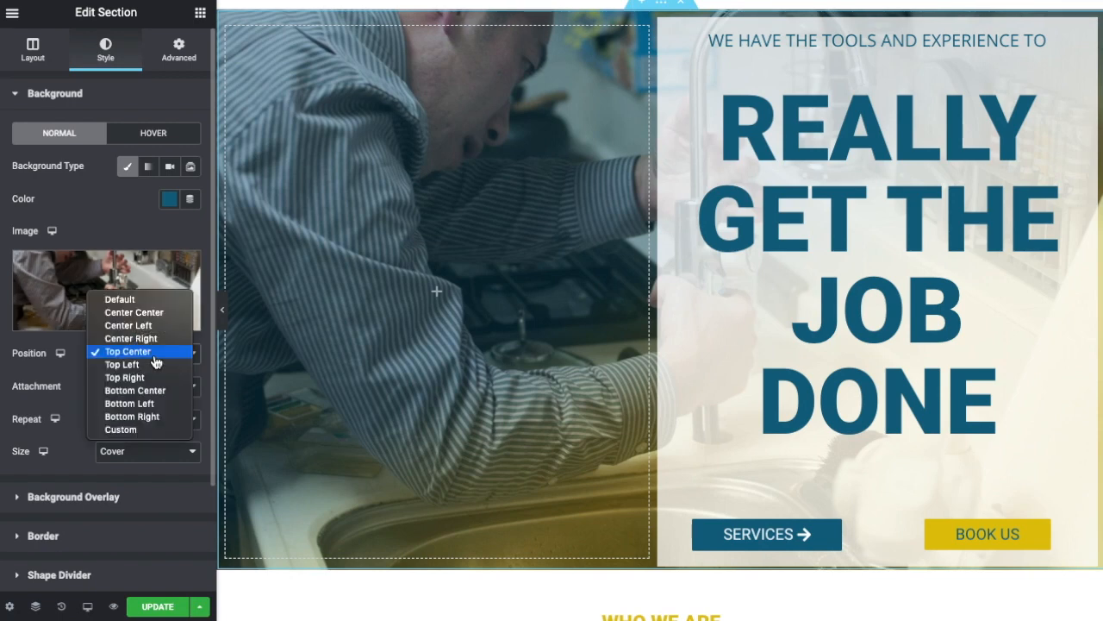
pyautogui.click(138, 312)
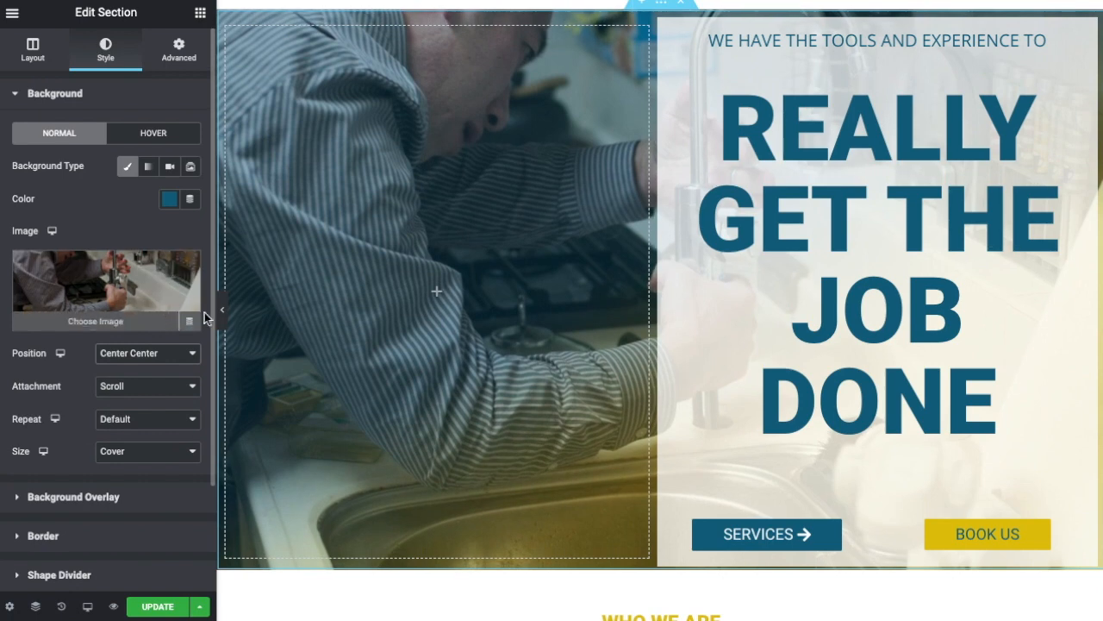
pyautogui.click(153, 354)
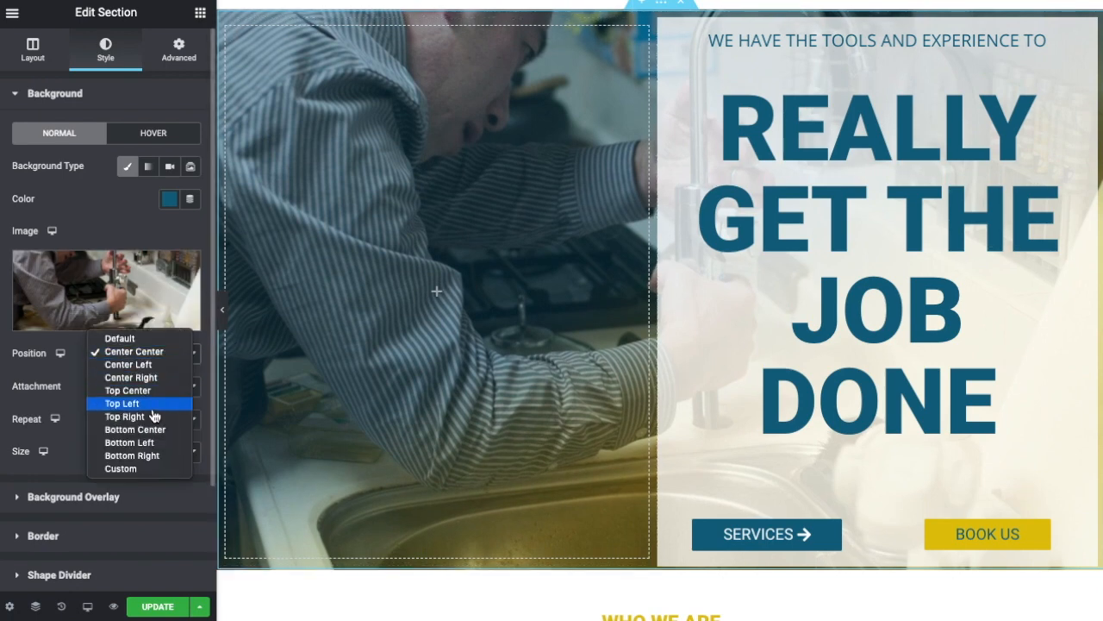
pyautogui.click(137, 429)
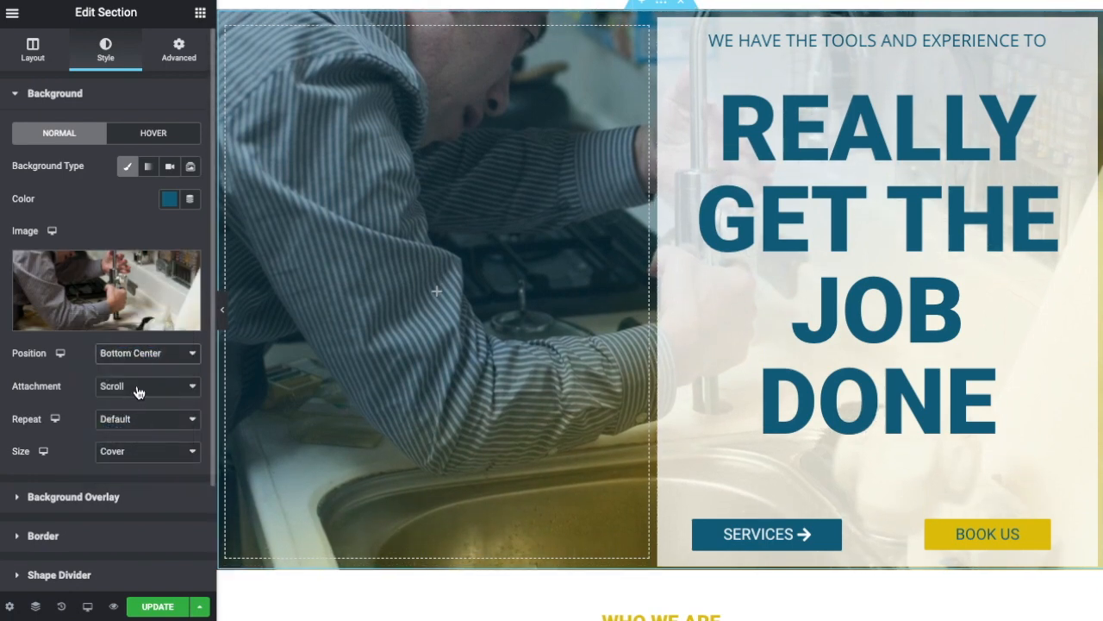
pyautogui.click(145, 354)
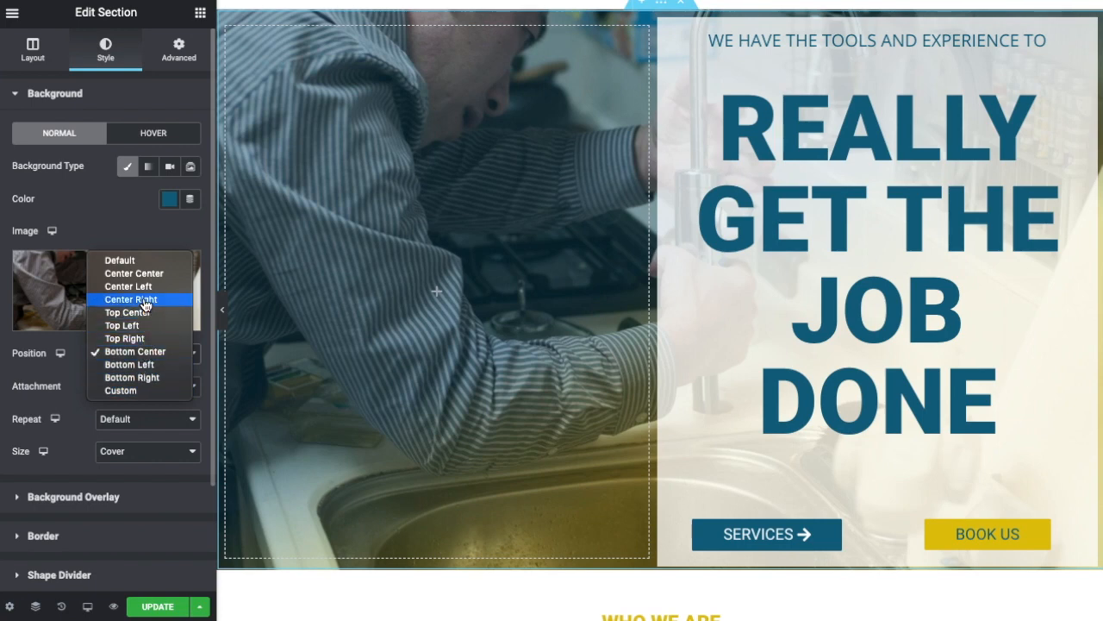
pyautogui.click(134, 273)
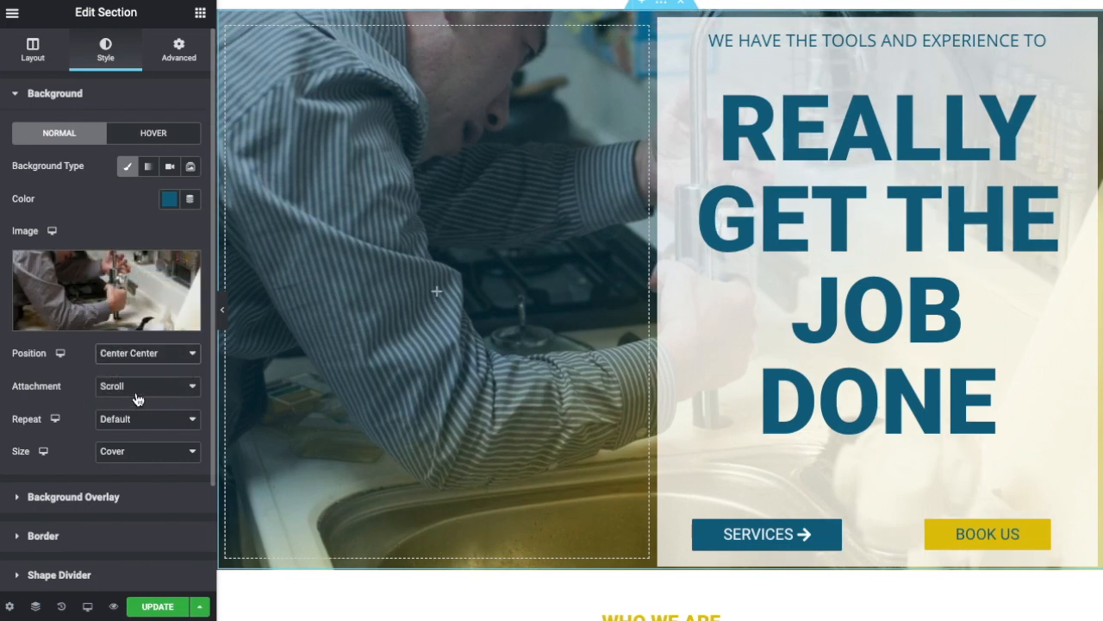
# Set the hero background image's attachment to Fixed and check the scrolling effect on the page
pyautogui.click(138, 395)
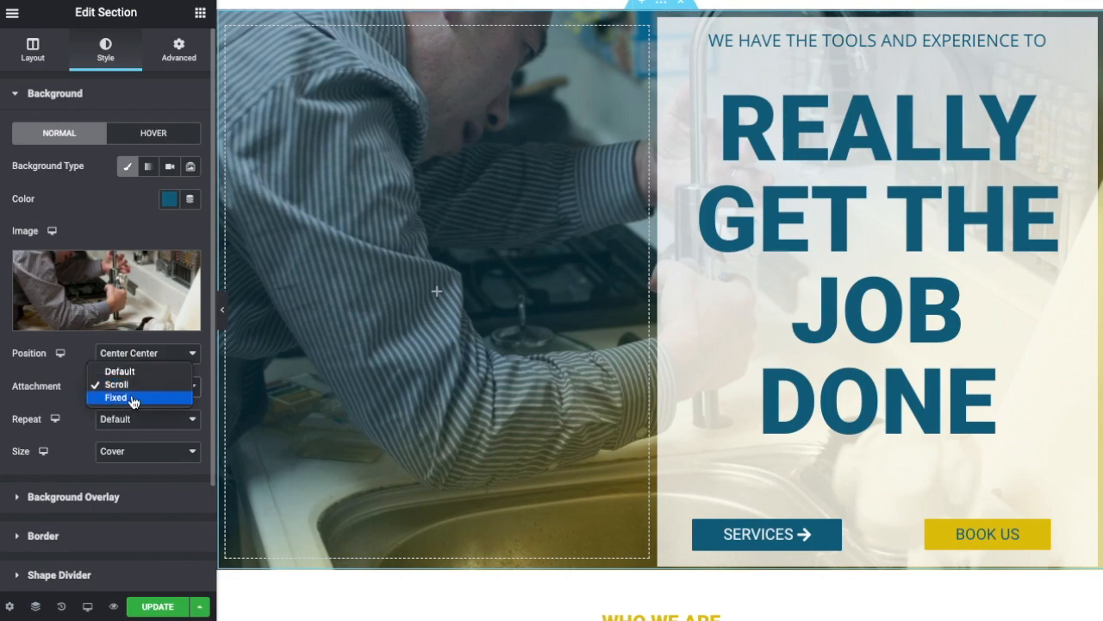
pyautogui.click(132, 398)
pyautogui.scroll(-3, 454, 315)
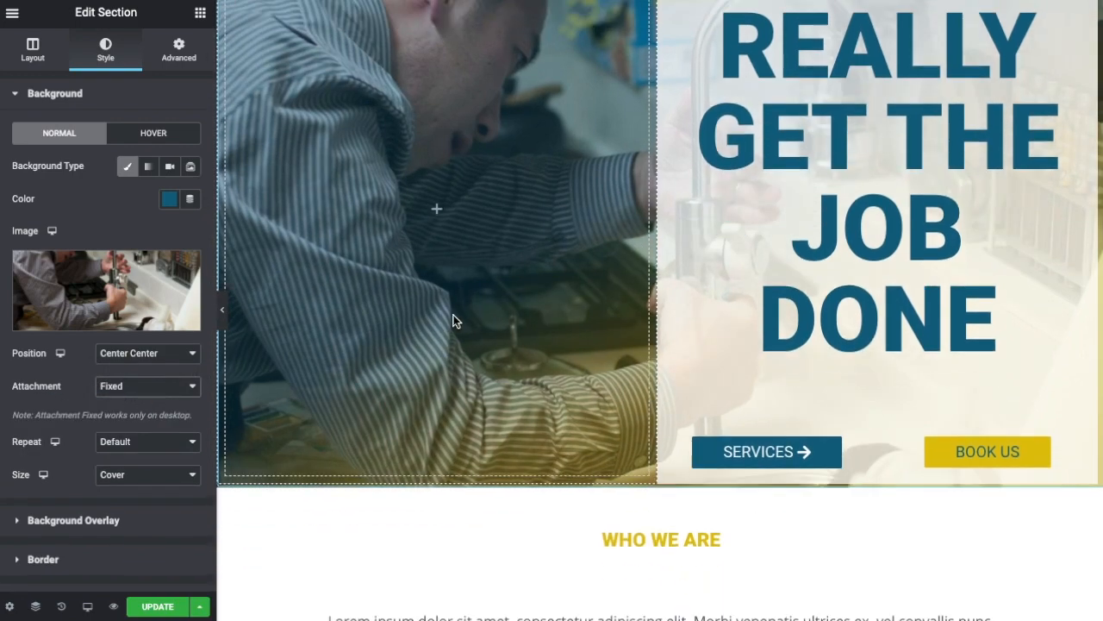
pyautogui.scroll(-3, 496, 291)
pyautogui.scroll(6, 501, 292)
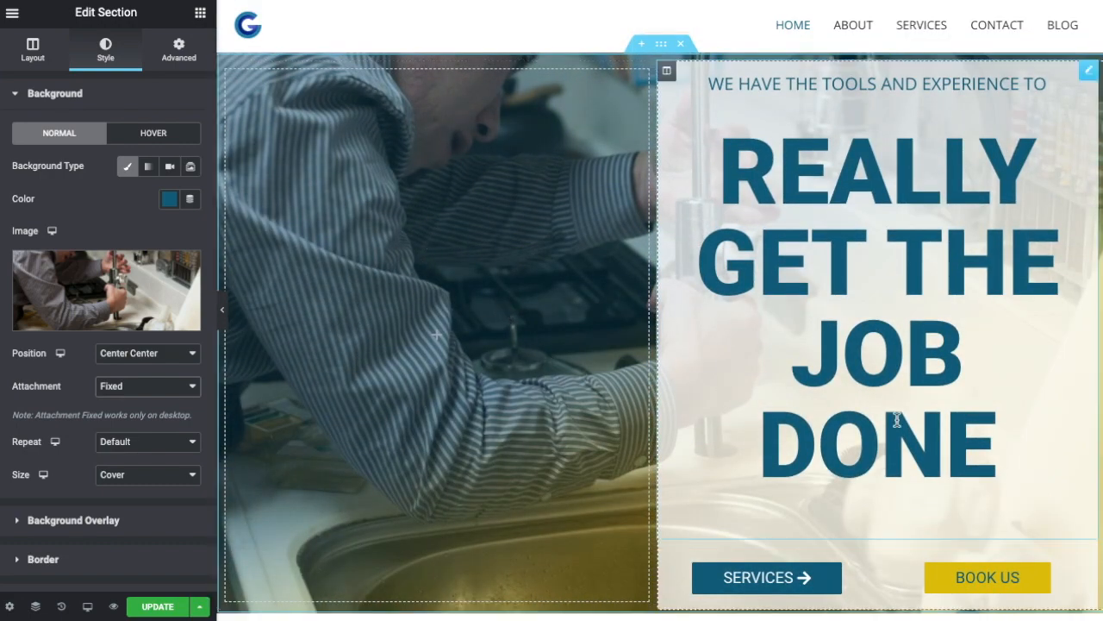
pyautogui.scroll(-5, 587, 525)
pyautogui.scroll(5, 545, 397)
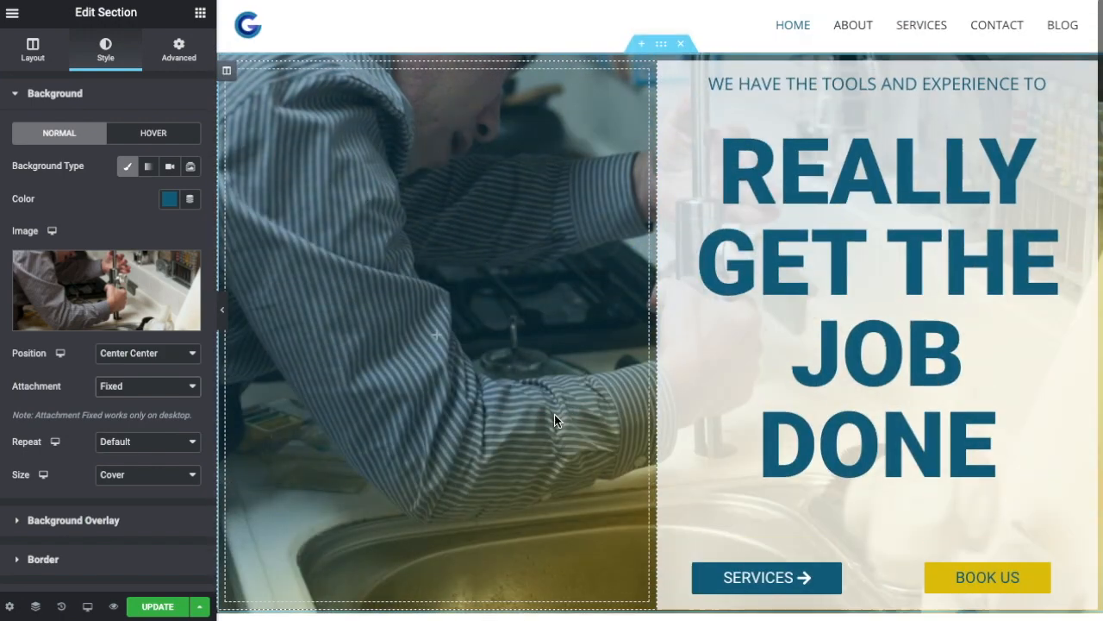
# Set the repeat option of the hero section's background image to No-repeat
pyautogui.click(135, 444)
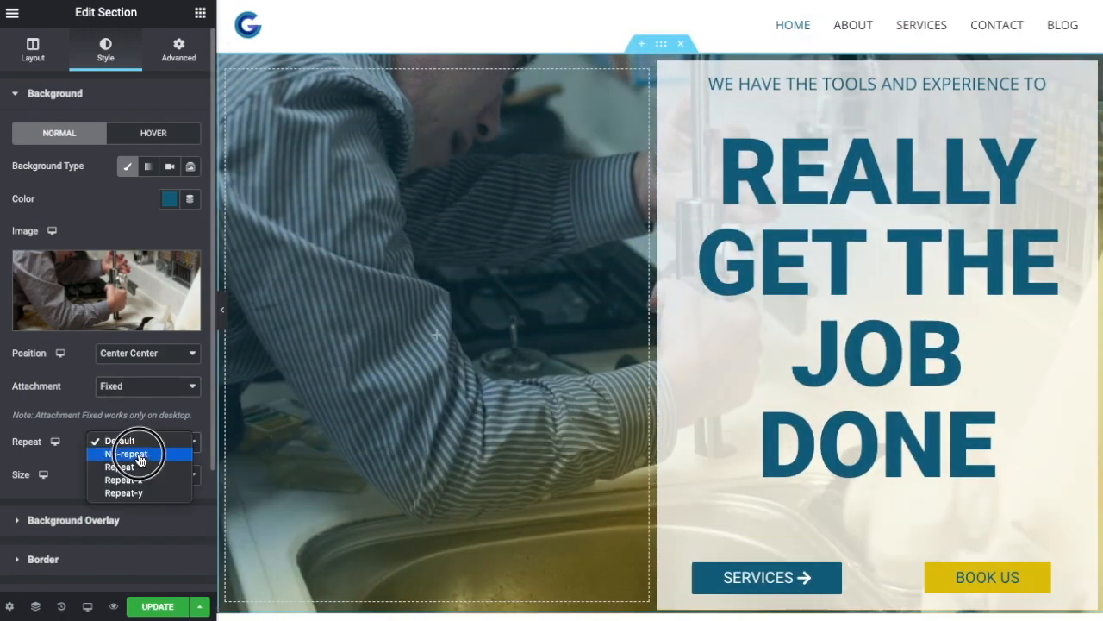
pyautogui.click(141, 456)
pyautogui.scroll(-1, 110, 449)
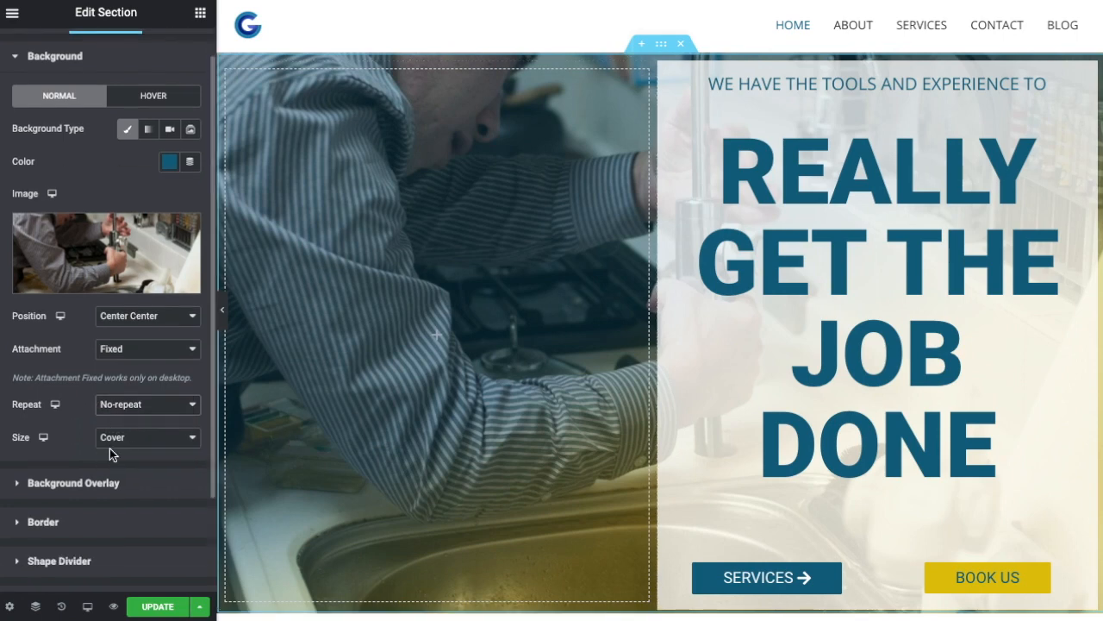
# Try the Contain size for the hero section's background image and return it to Cover
pyautogui.click(112, 439)
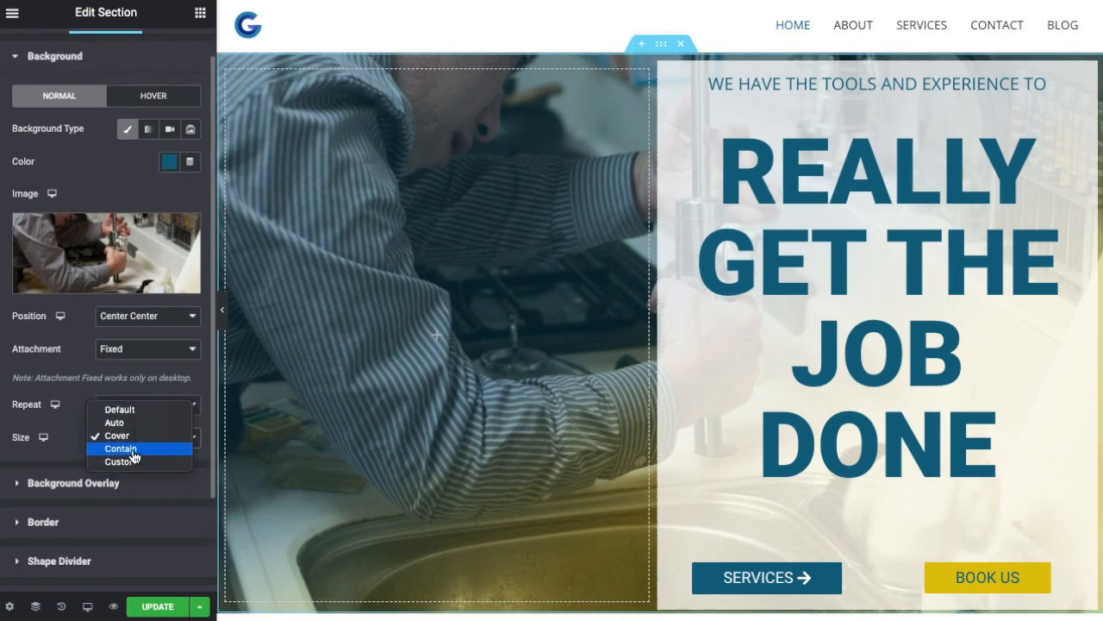
pyautogui.click(134, 450)
pyautogui.click(142, 448)
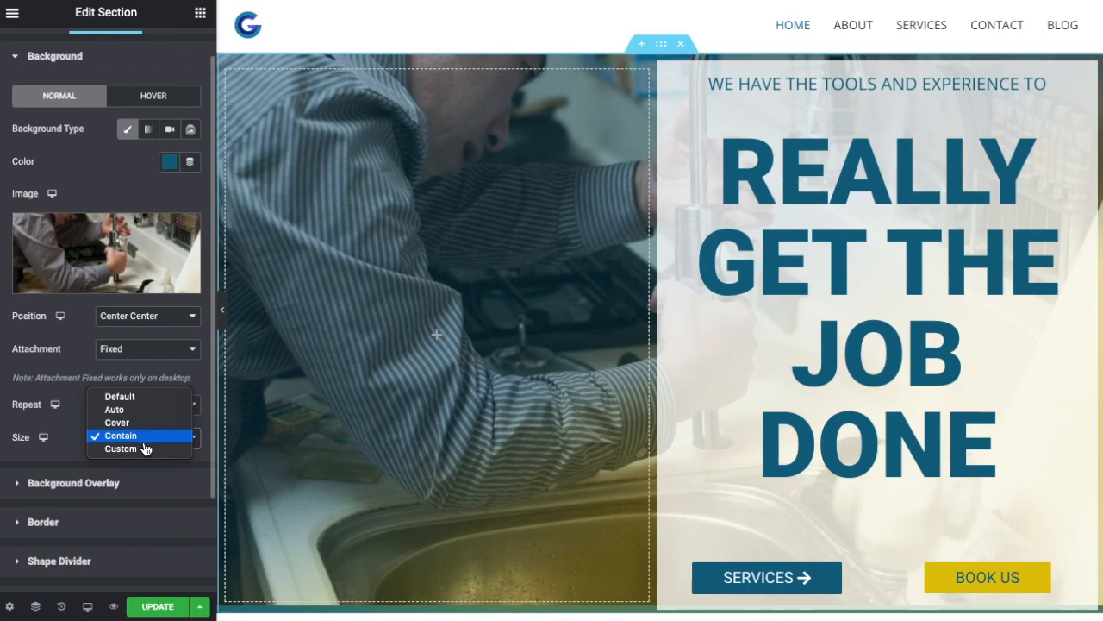
pyautogui.click(118, 422)
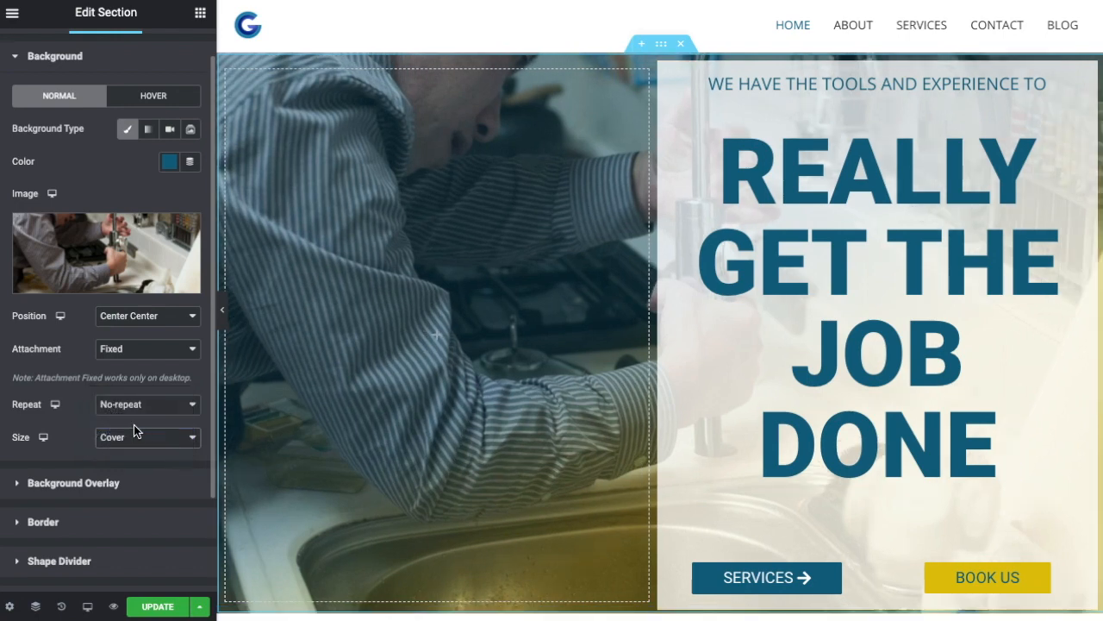
# Open the hero section's background overlay settings and raise the overlay opacity to 0.82
pyautogui.click(19, 488)
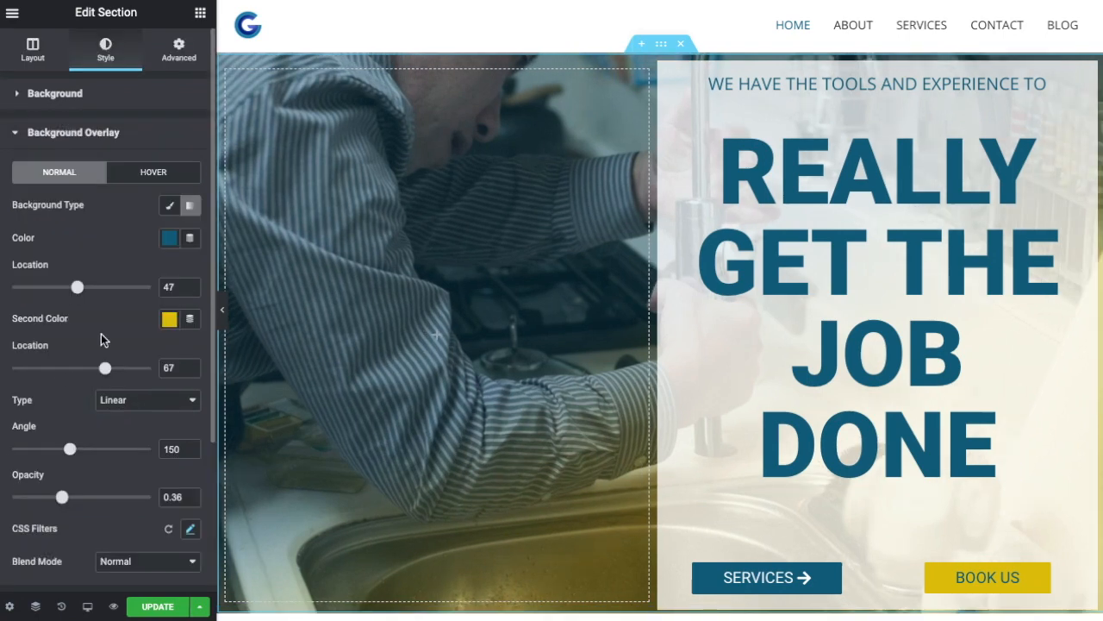
pyautogui.scroll(-1, 526, 216)
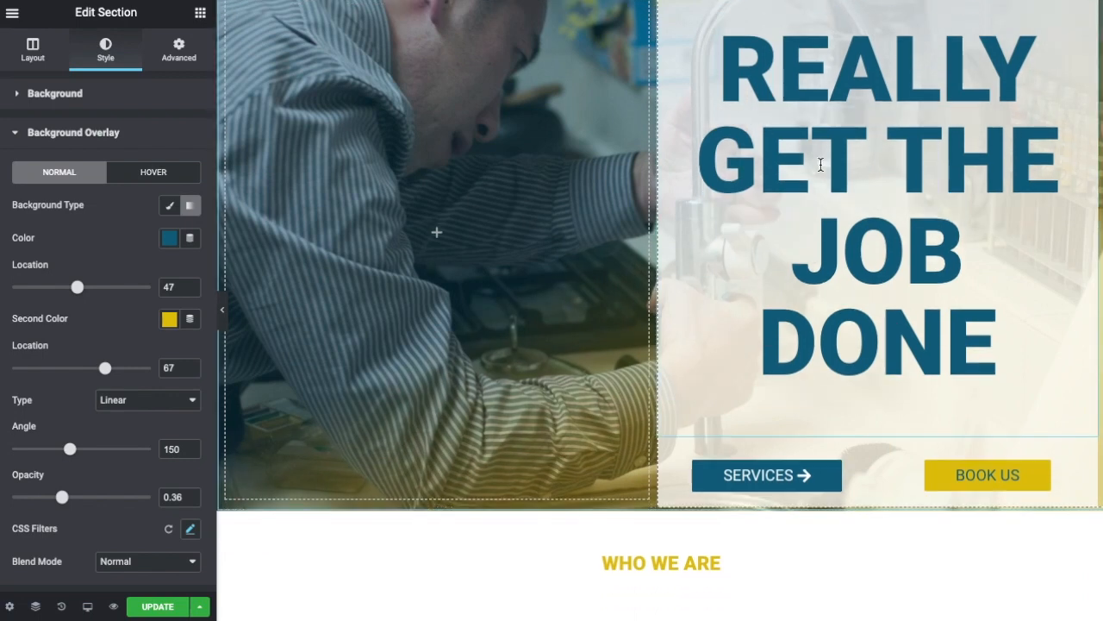
pyautogui.scroll(1, 419, 183)
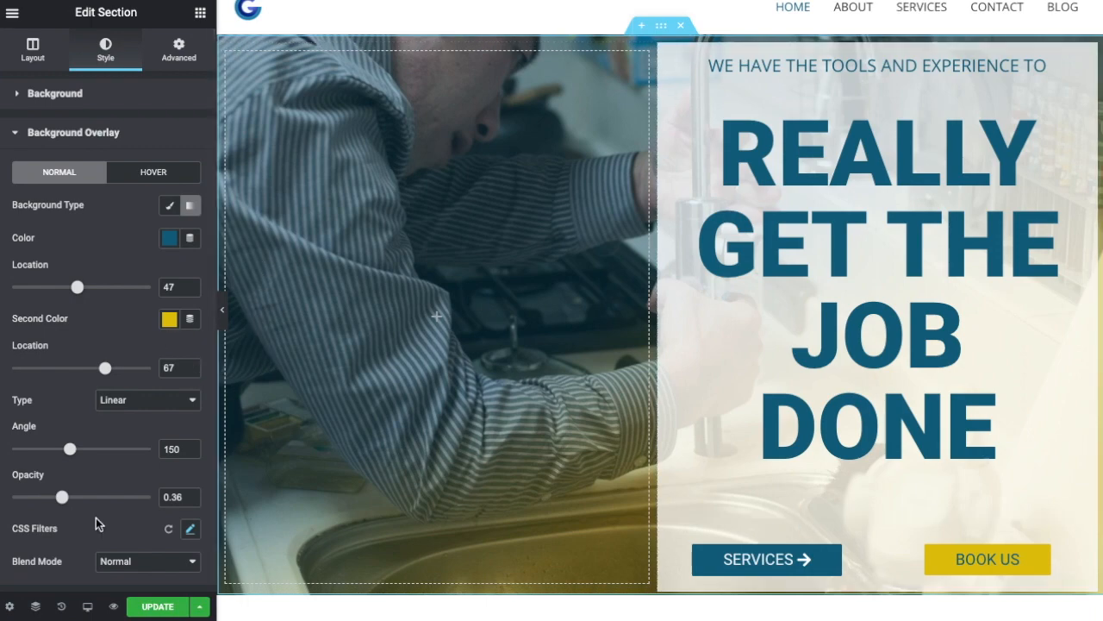
pyautogui.moveTo(80, 500); pyautogui.dragTo(125, 498)
# Try a Radial overlay gradient with the first color's location at 45 and the second's at 100, and check it on the page
pyautogui.click(171, 410)
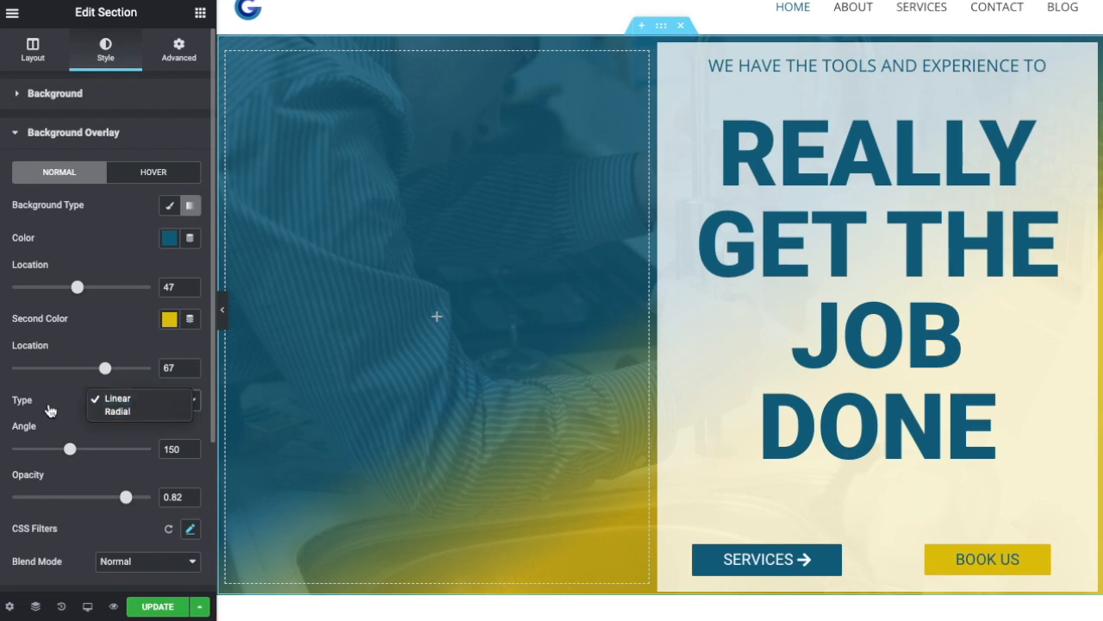
pyautogui.click(145, 411)
pyautogui.click(143, 412)
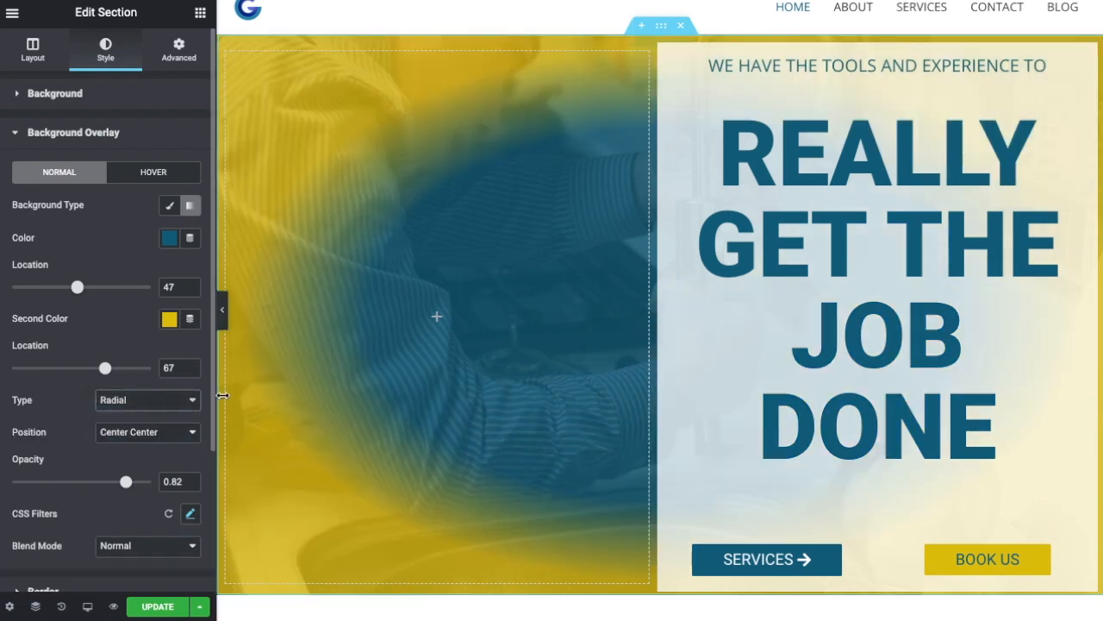
pyautogui.moveTo(75, 290)
pyautogui.mouseDown()
pyautogui.moveTo(119, 290)
pyautogui.moveTo(73, 293)
pyautogui.mouseUp()
pyautogui.moveTo(103, 370); pyautogui.dragTo(161, 367)
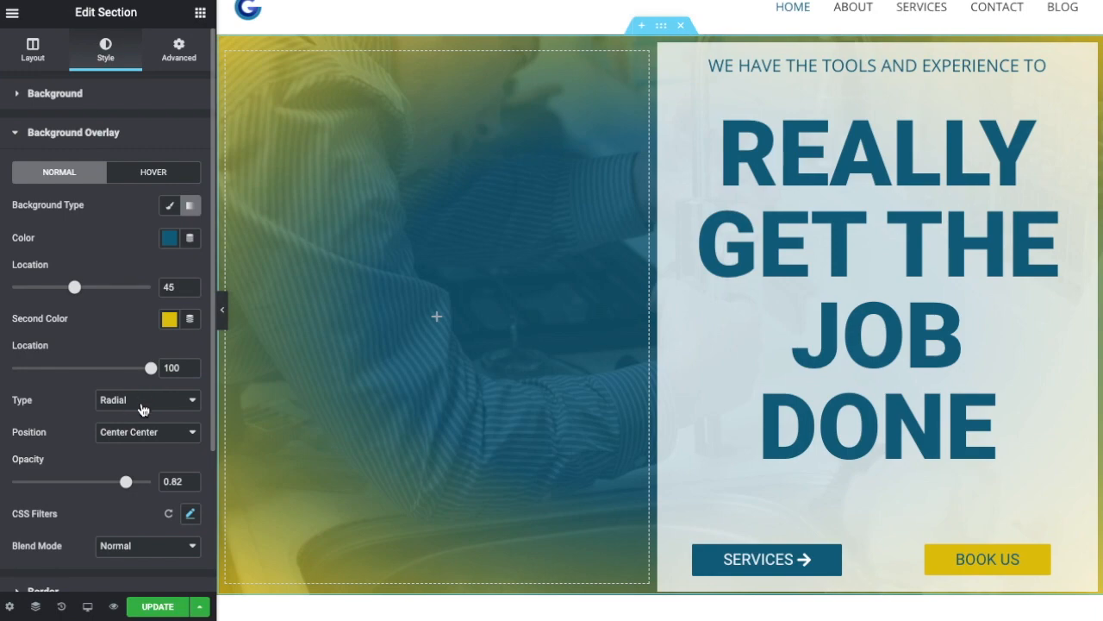
pyautogui.scroll(-3, 584, 337)
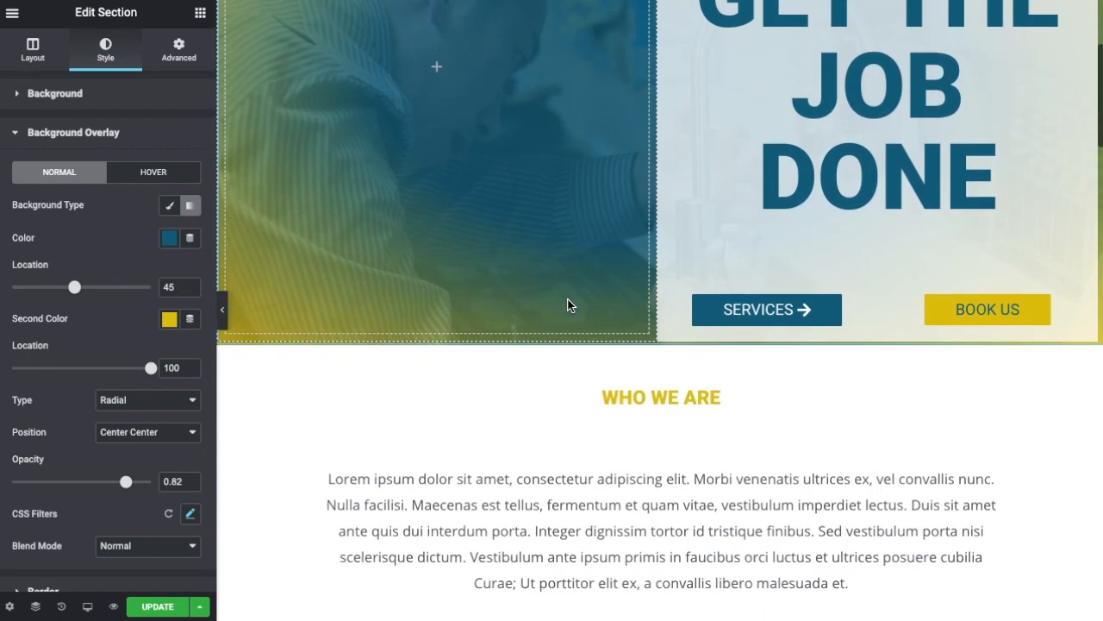
pyautogui.scroll(4, 569, 314)
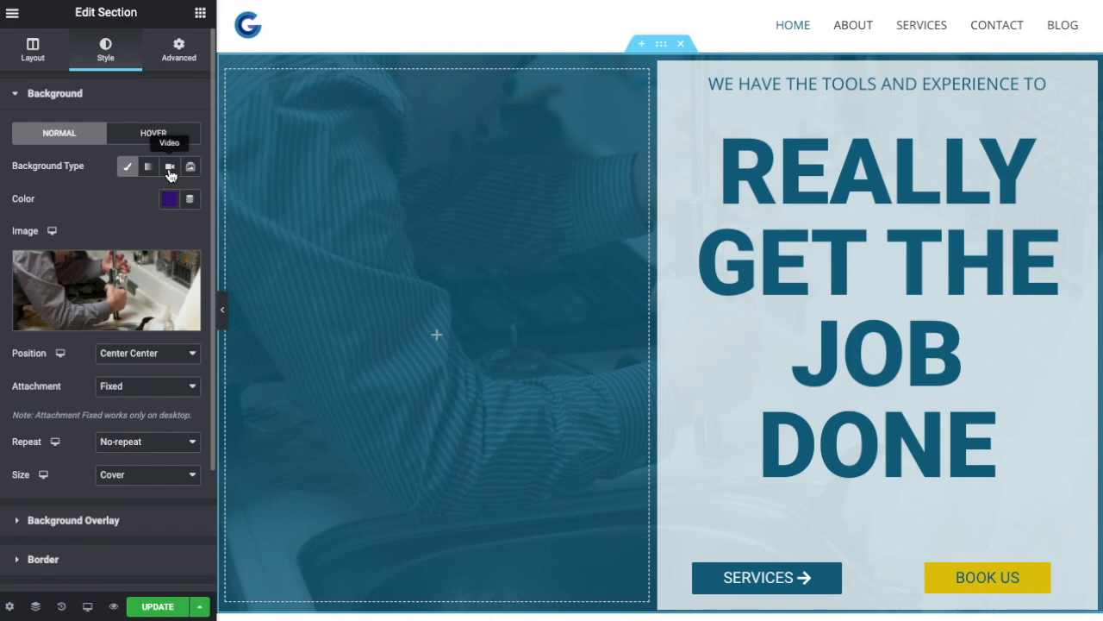
# Set the hero background type to Video and copy the link address of "GoPro: This is HERO8 Black + MAX" from YouTube
pyautogui.click(169, 168)
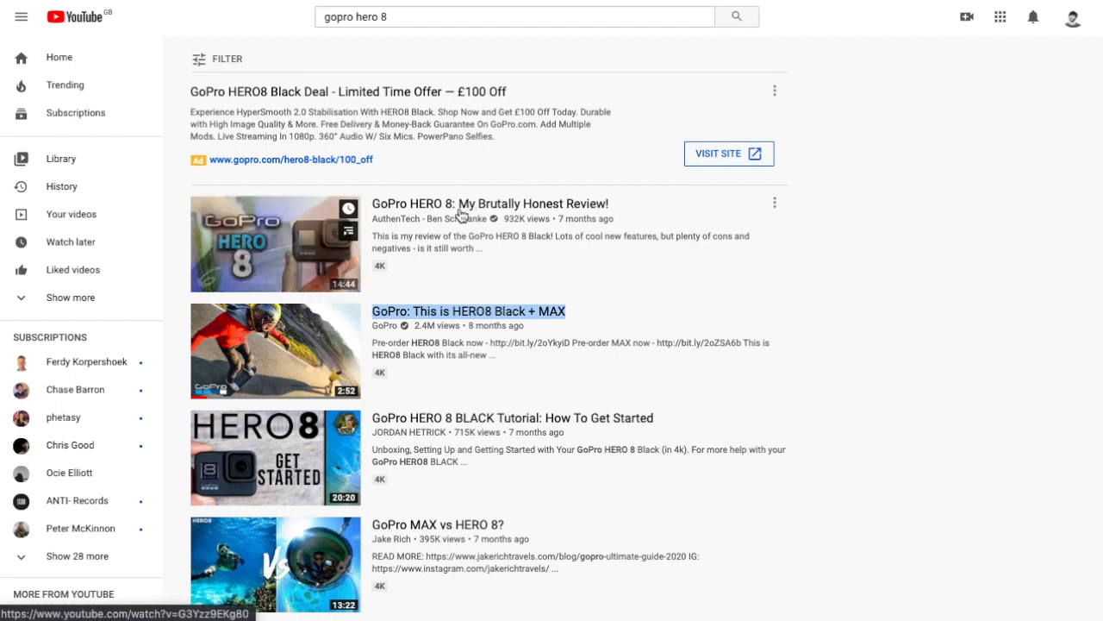
pyautogui.click(544, 311)
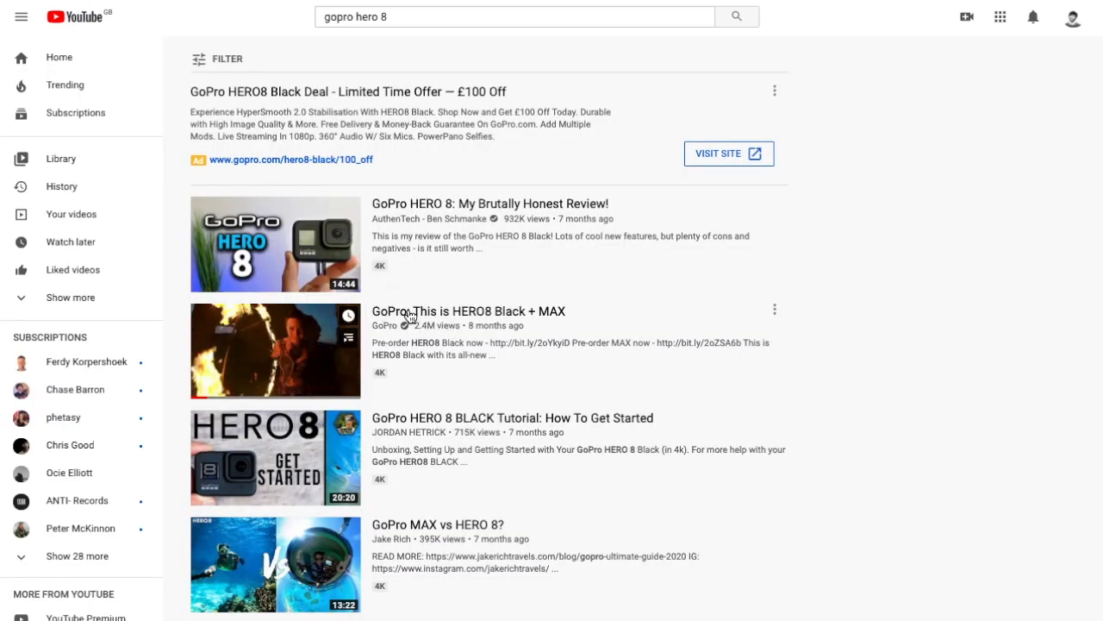
pyautogui.rightClick(447, 311)
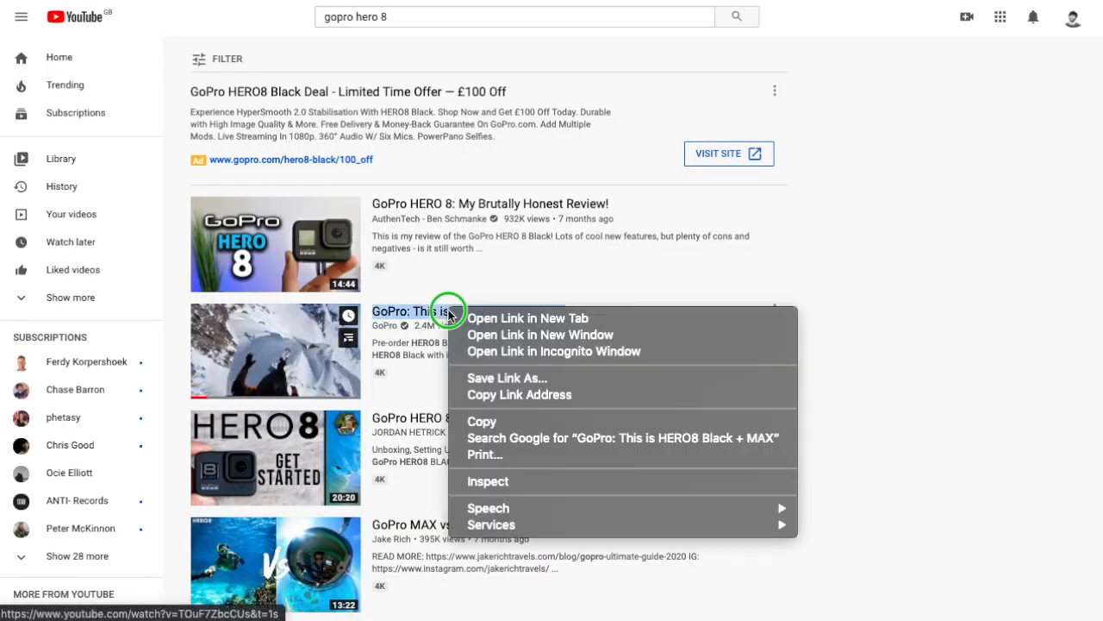
pyautogui.click(512, 396)
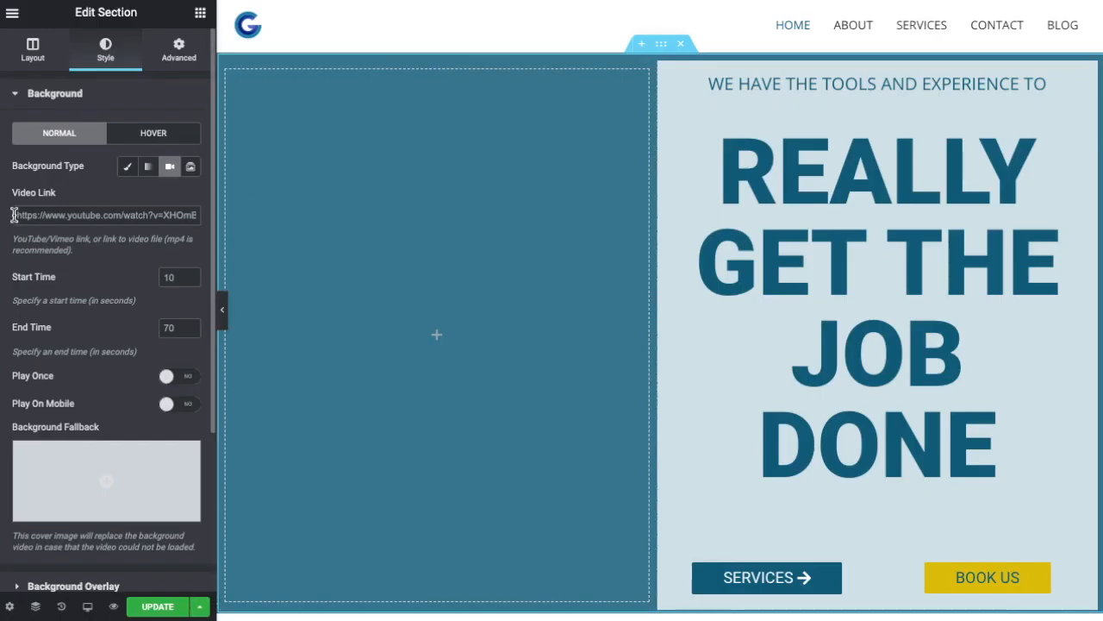
# Replace the hero background's video link with the copied YouTube address and check that the video plays
pyautogui.click(13, 214)
pyautogui.hotkey('ctrl', 'a')
pyautogui.hotkey('ctrl', 'v')
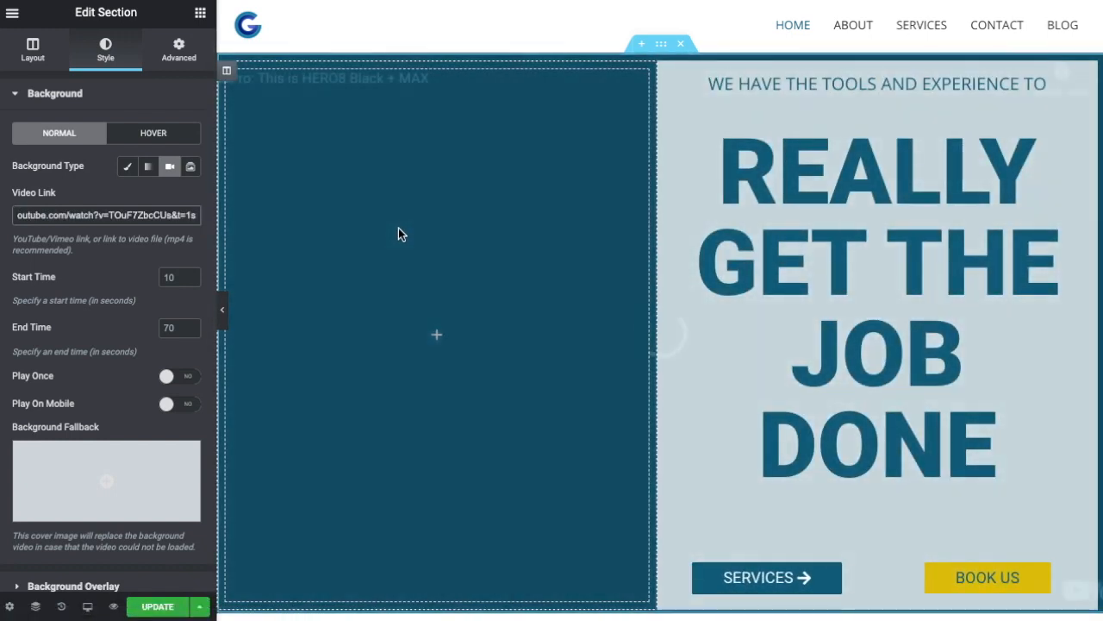
pyautogui.scroll(-1, 517, 281)
pyautogui.scroll(1, 507, 257)
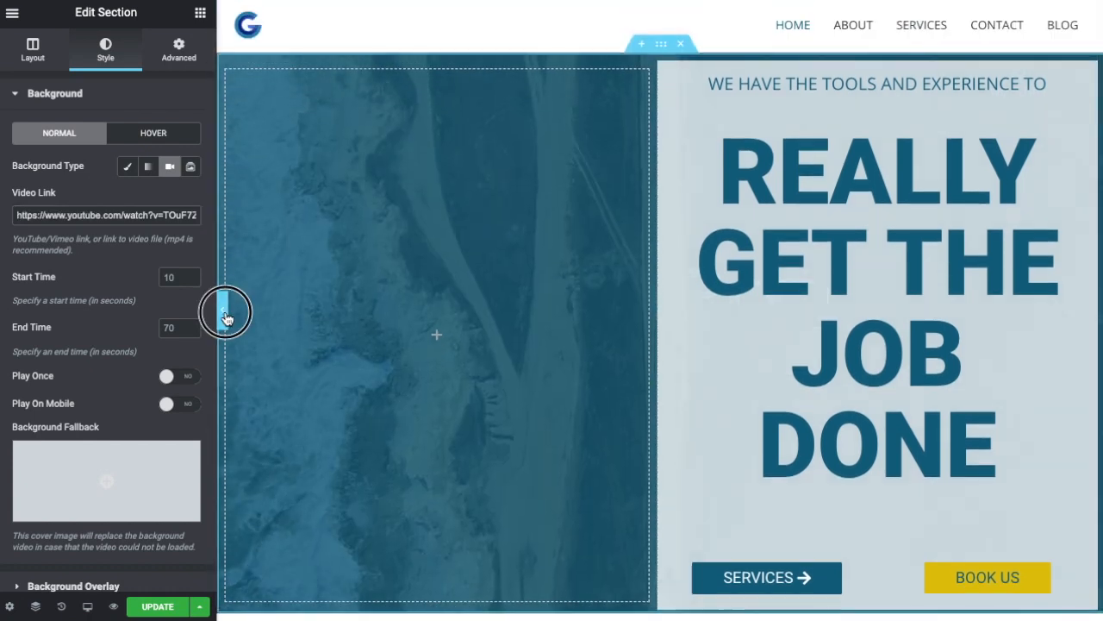
# Preview the page with the editing panel hidden and examine how the hero section's video background looks while scrolling
pyautogui.click(221, 309)
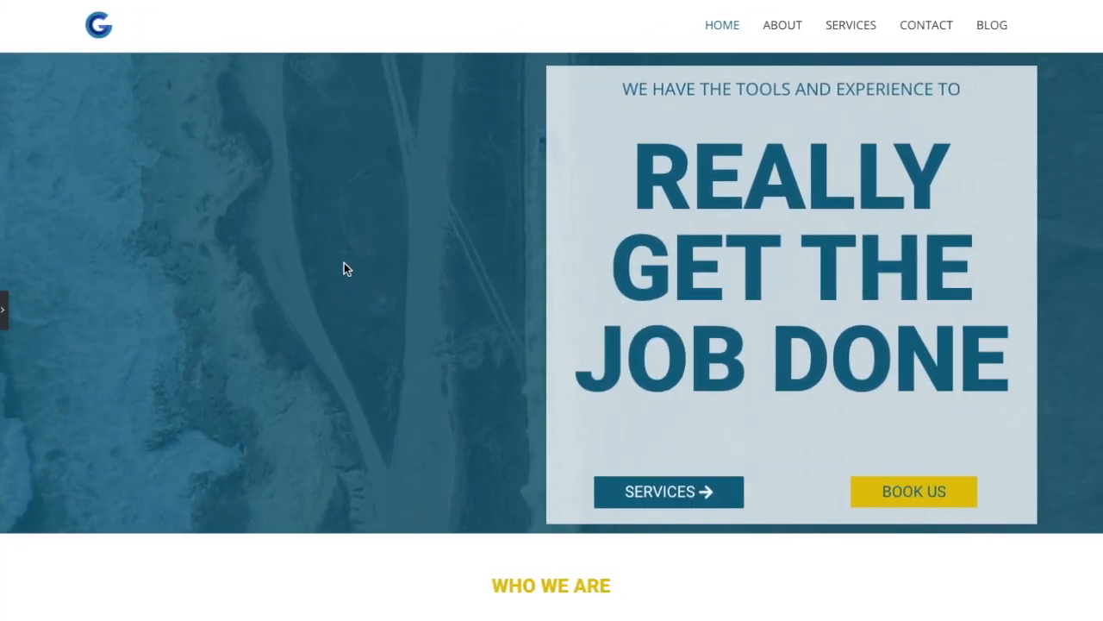
pyautogui.click(5, 313)
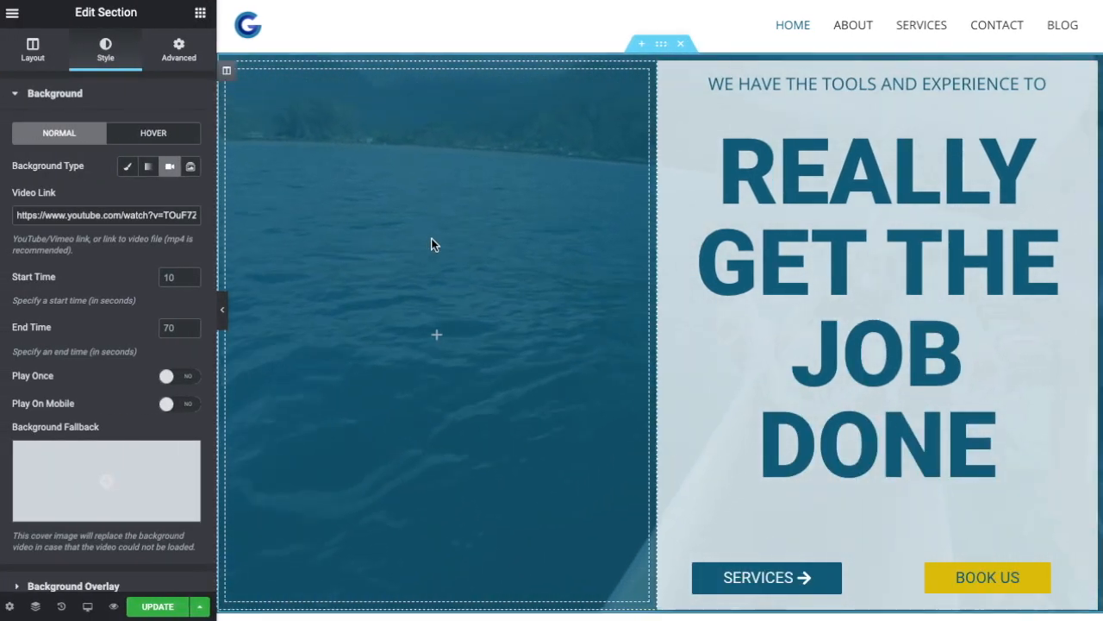
pyautogui.click(178, 278)
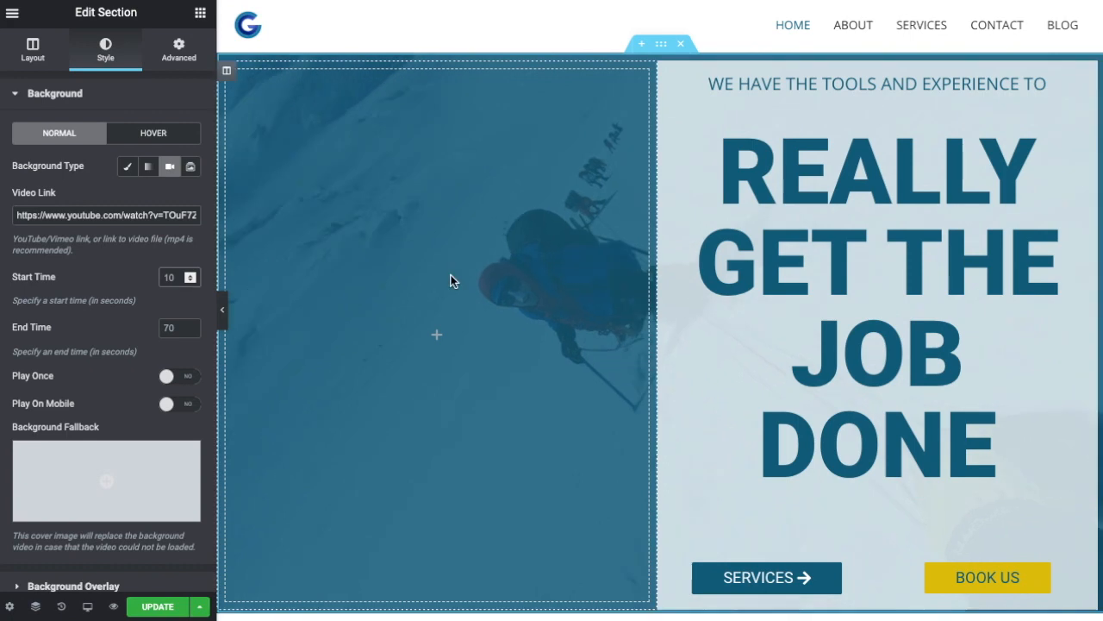
pyautogui.click(223, 307)
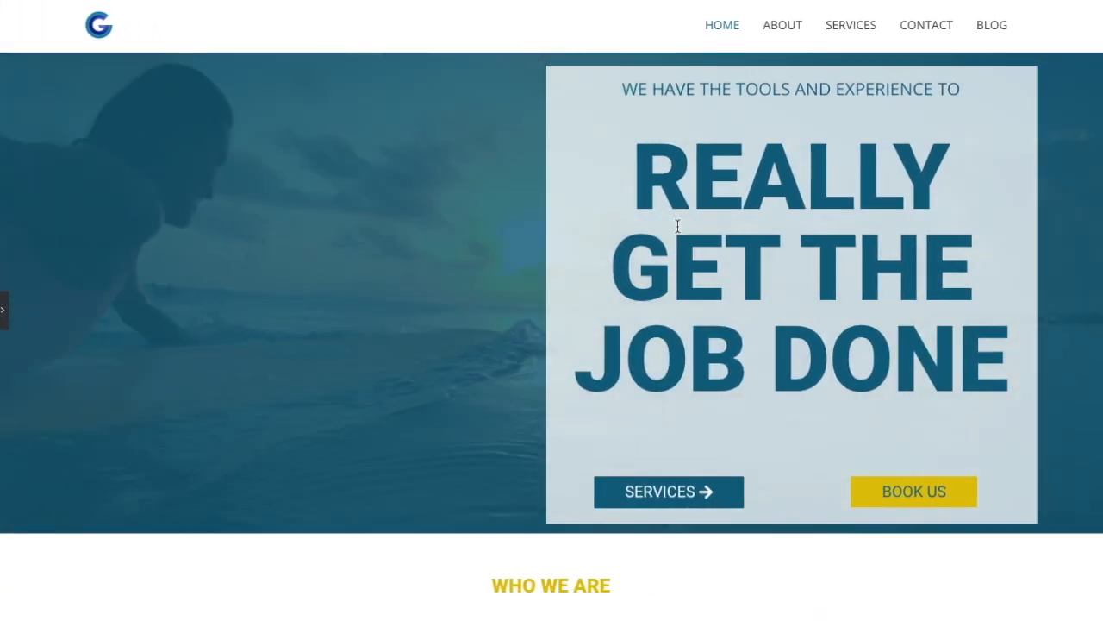
pyautogui.scroll(-1, 482, 263)
pyautogui.scroll(-2, 389, 188)
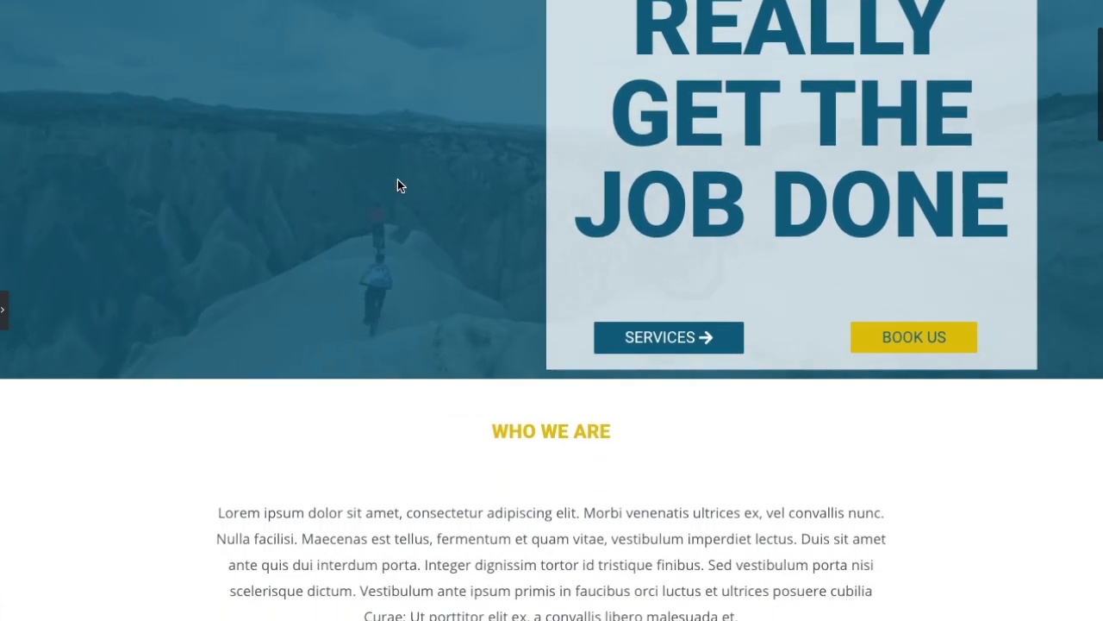
pyautogui.scroll(2, 475, 293)
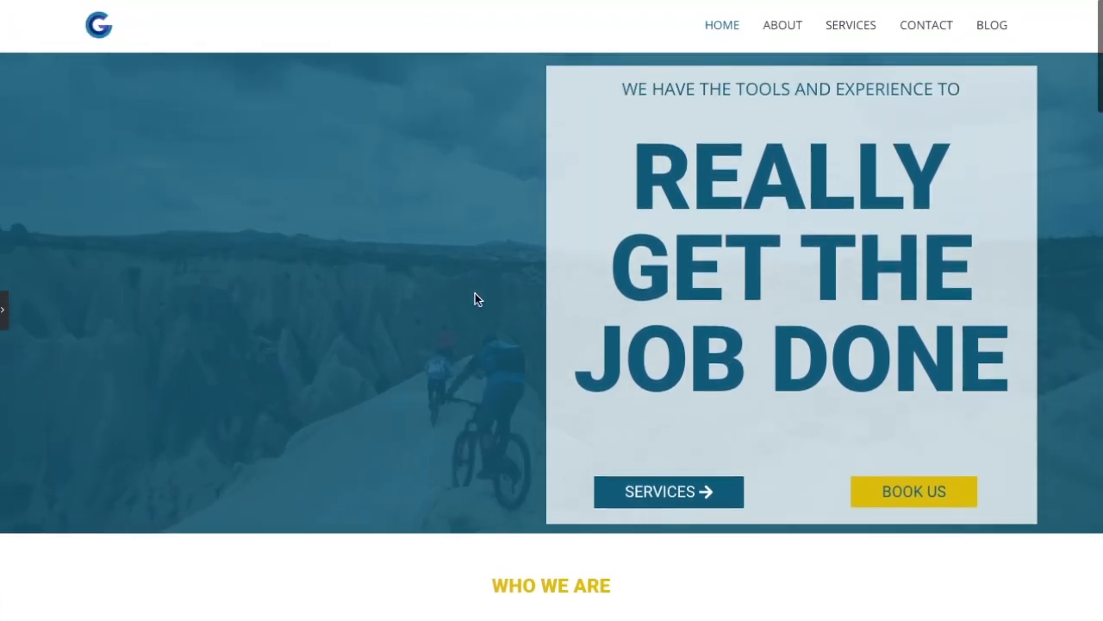
pyautogui.click(4, 308)
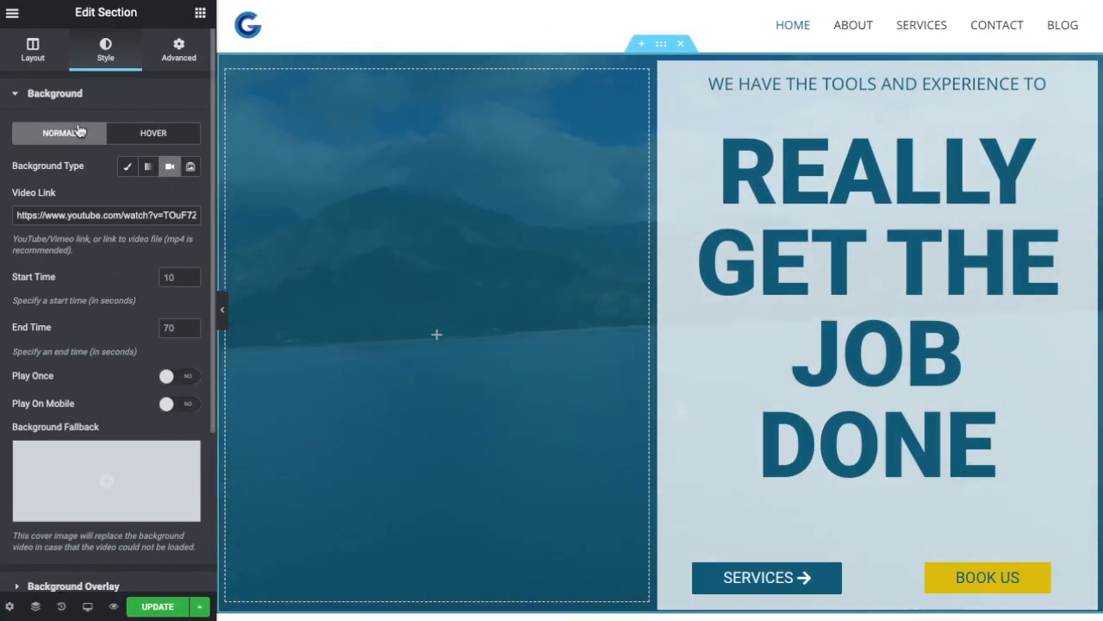
# Close the background settings and review the hero section's background overlay options
pyautogui.click(28, 95)
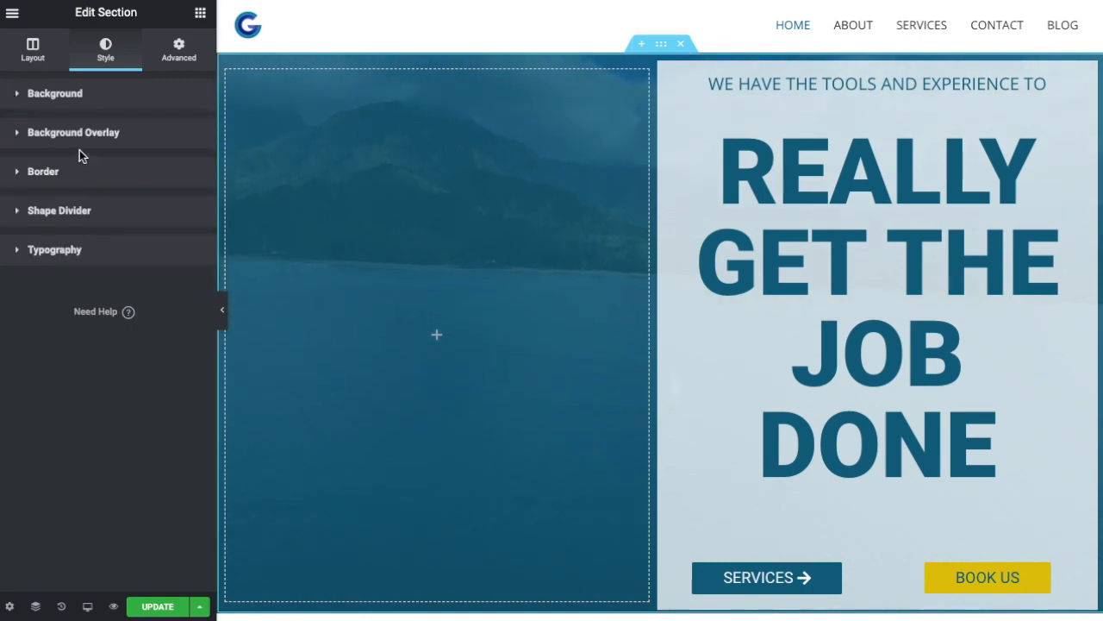
pyautogui.click(16, 136)
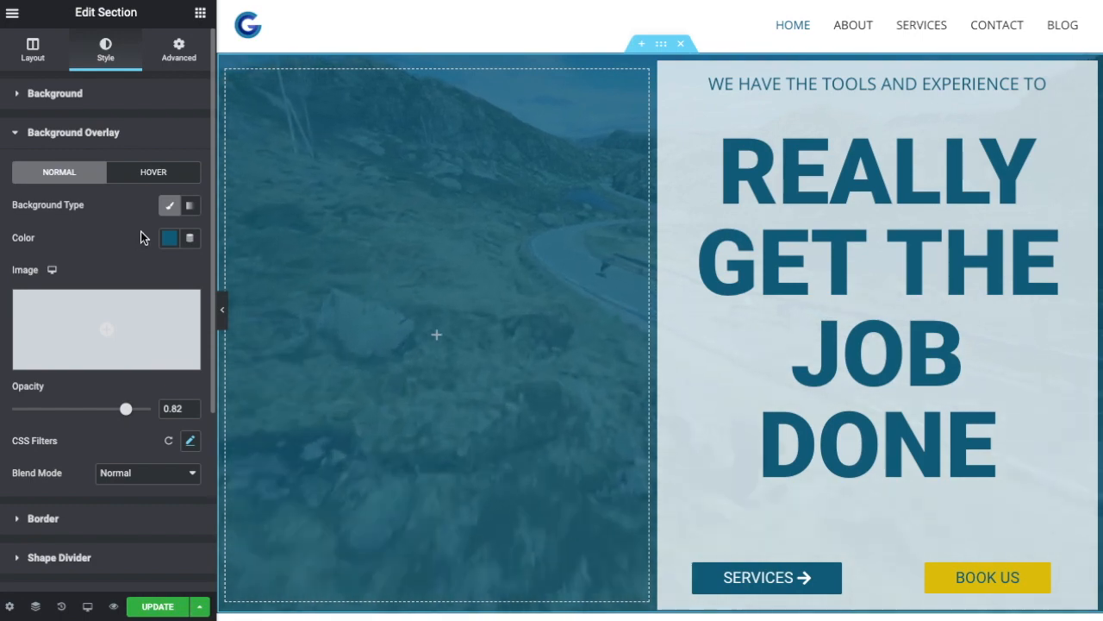
pyautogui.scroll(-1, 139, 232)
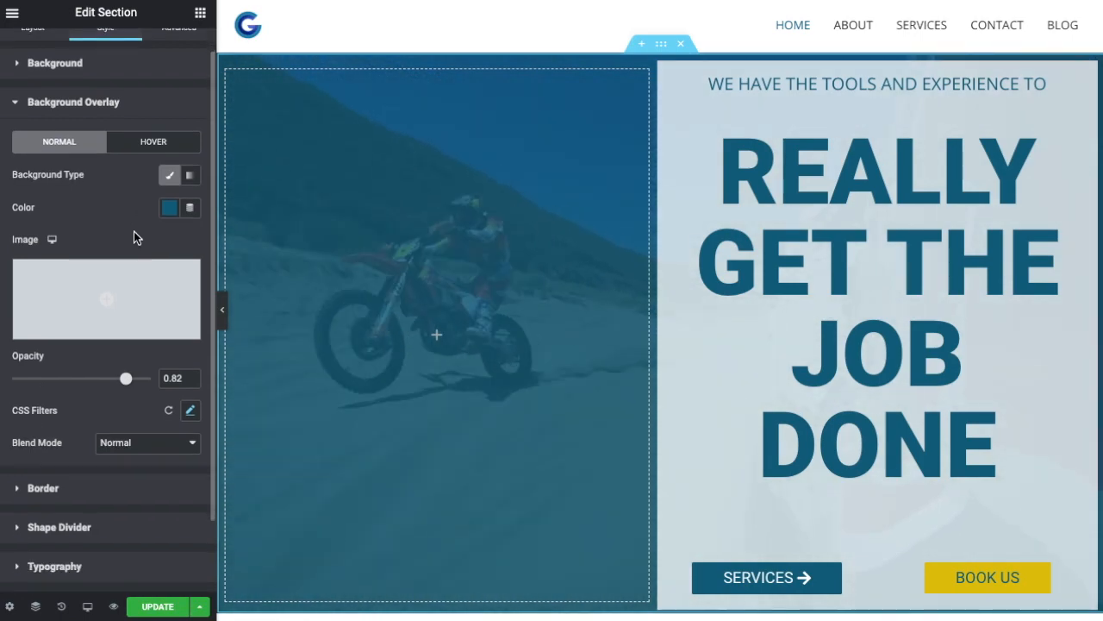
pyautogui.scroll(-3, 134, 232)
pyautogui.scroll(4, 51, 326)
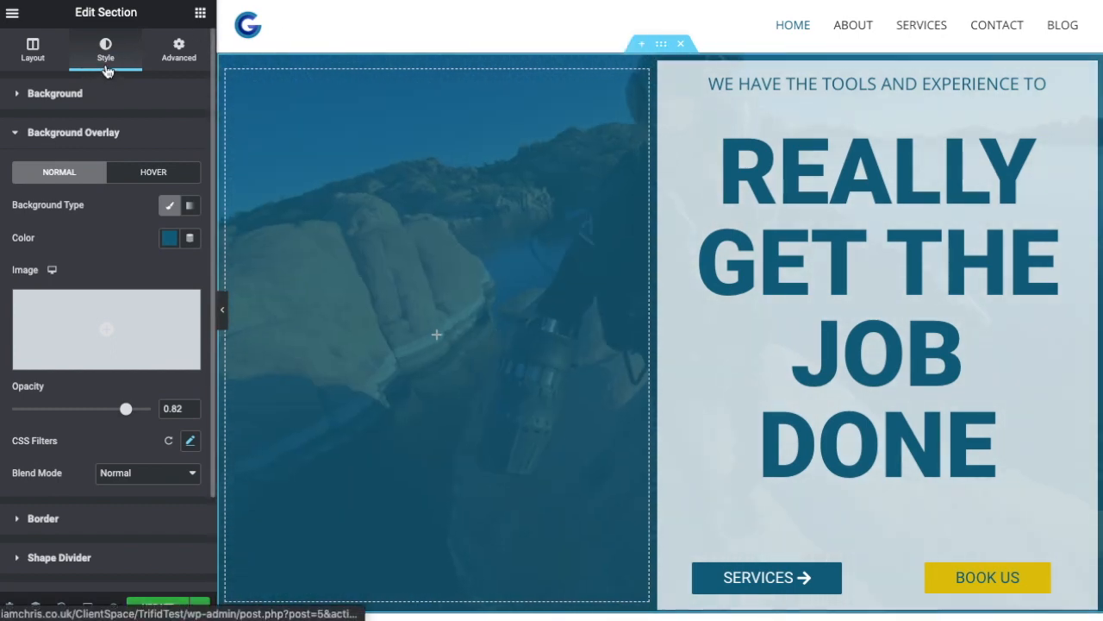
# Add a shape divider along the hero section's bottom edge, trying the Mountains type and switching it to Drops
pyautogui.scroll(-4, 53, 464)
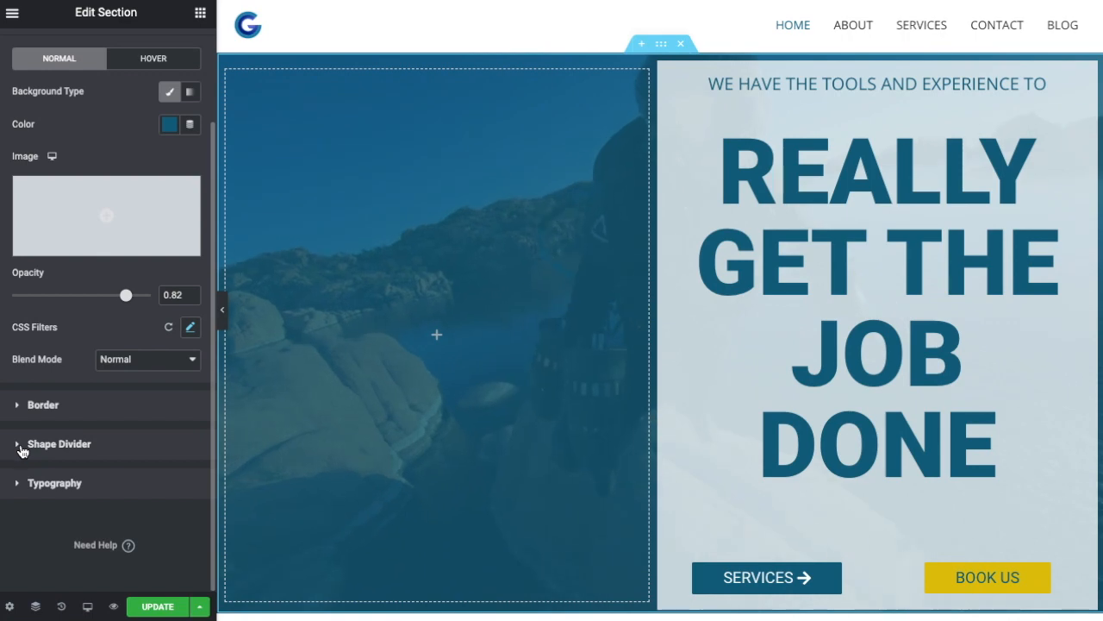
pyautogui.click(19, 445)
pyautogui.scroll(-3, 505, 310)
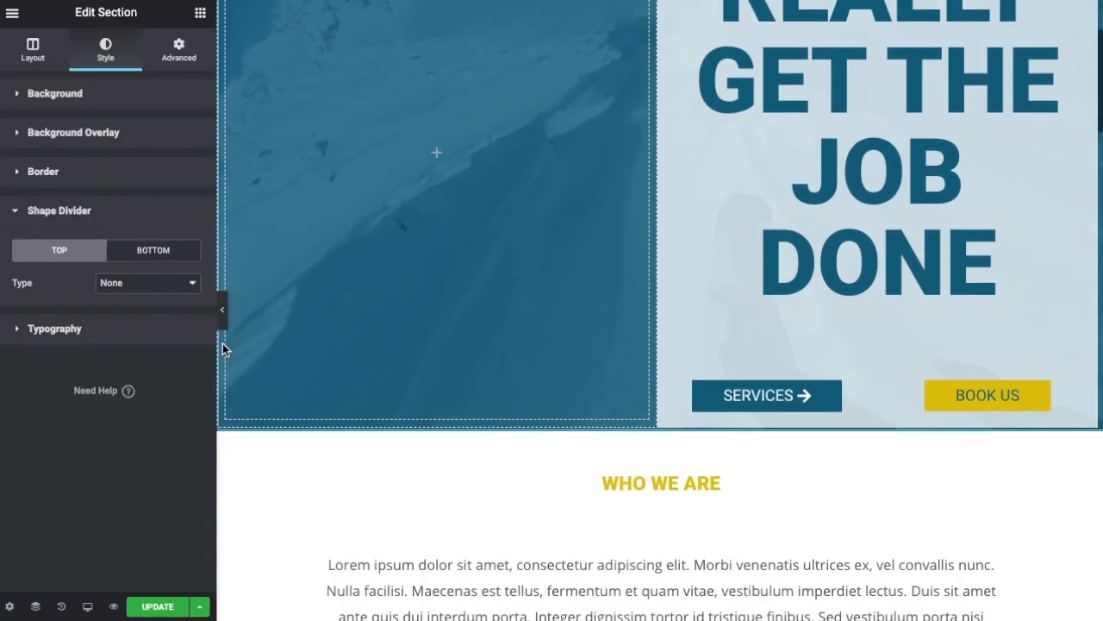
pyautogui.click(160, 255)
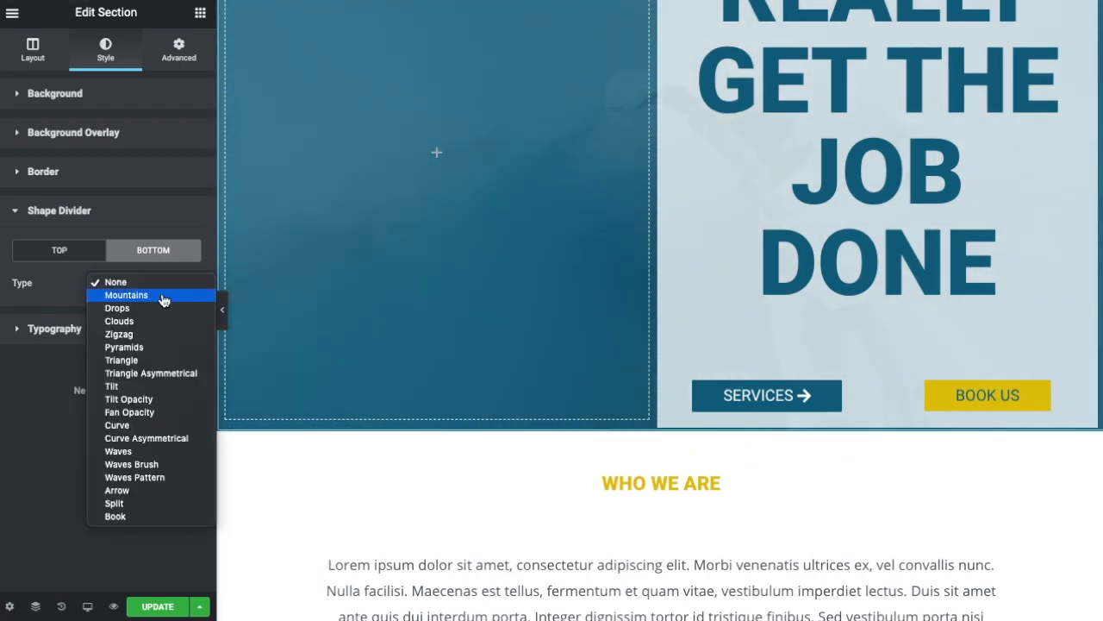
pyautogui.click(163, 297)
pyautogui.click(193, 285)
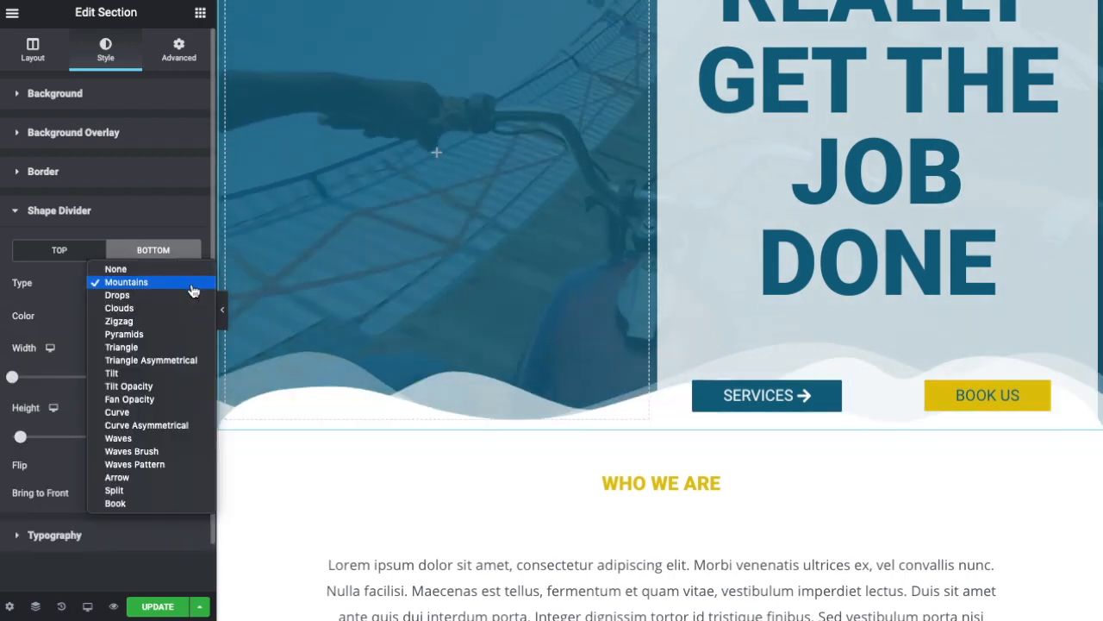
pyautogui.click(183, 297)
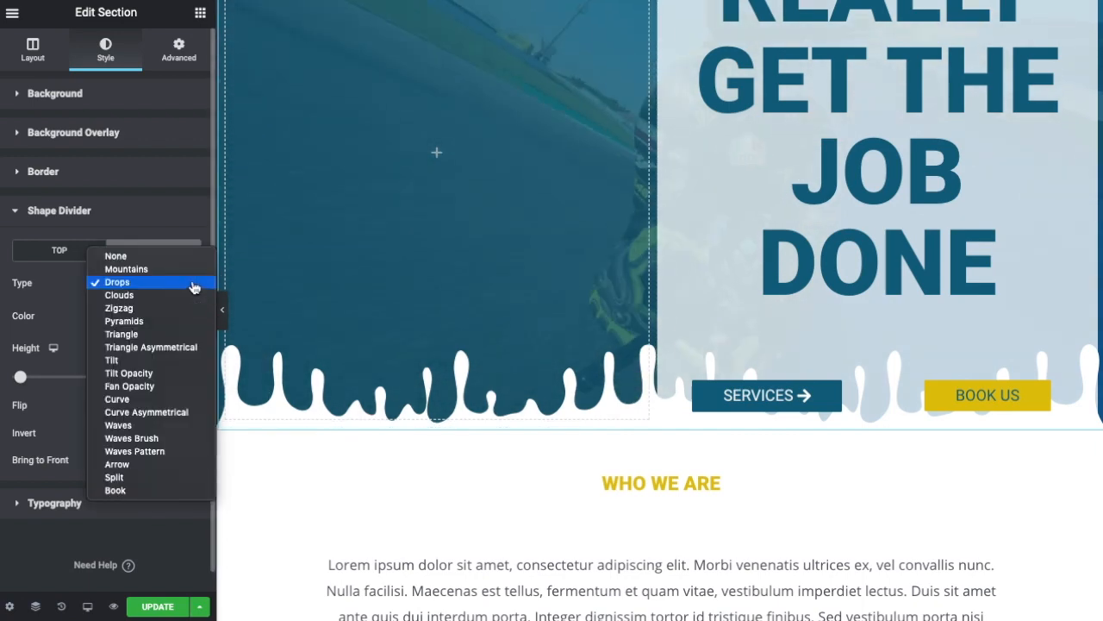
# Try the Clouds and Zigzag types for the hero section's bottom shape divider, switch it to Tilt and set its height to 109
pyautogui.click(177, 295)
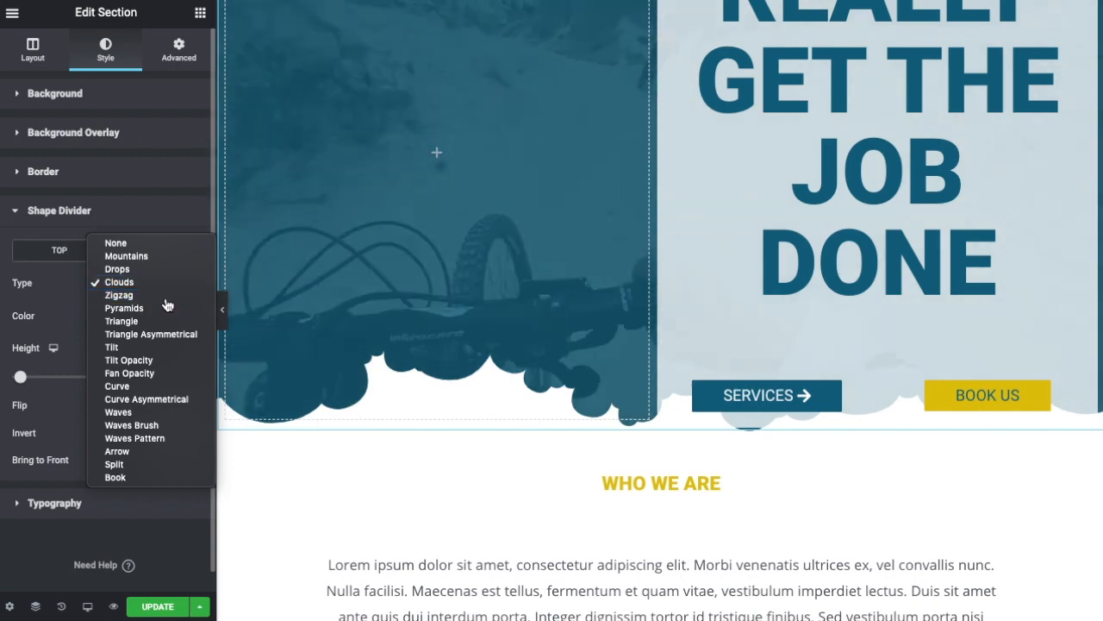
pyautogui.click(164, 296)
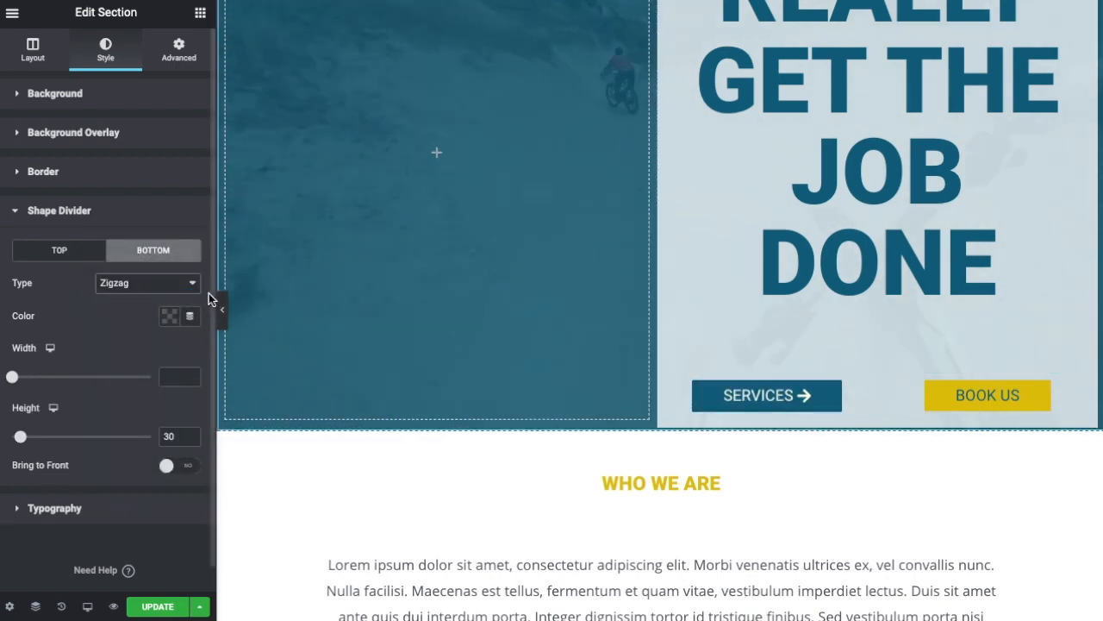
pyautogui.click(121, 333)
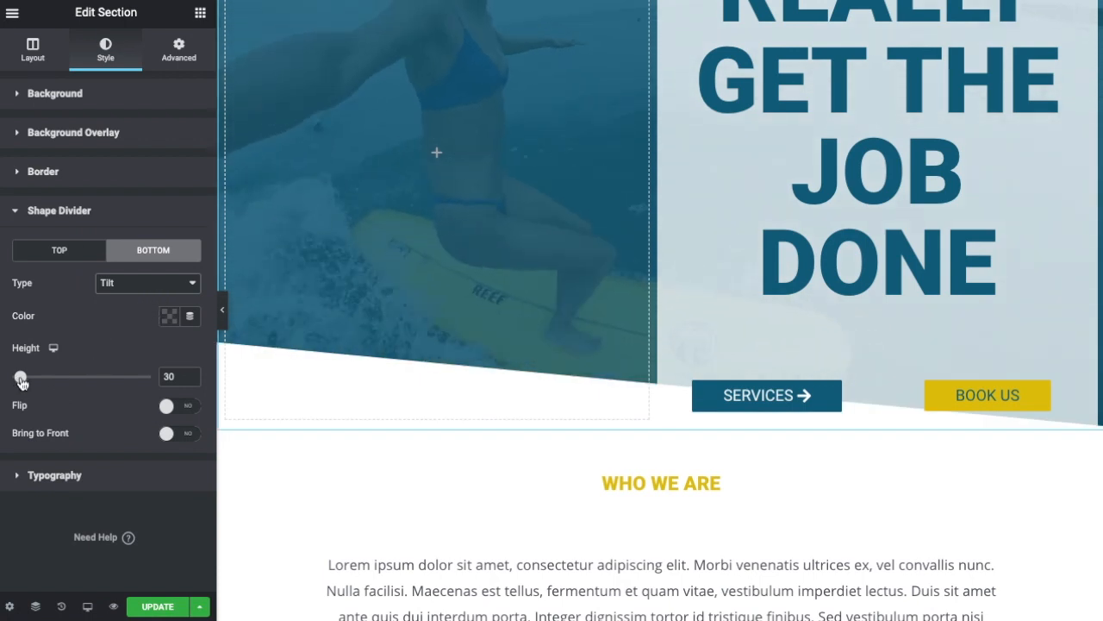
pyautogui.moveTo(21, 379); pyautogui.dragTo(66, 380)
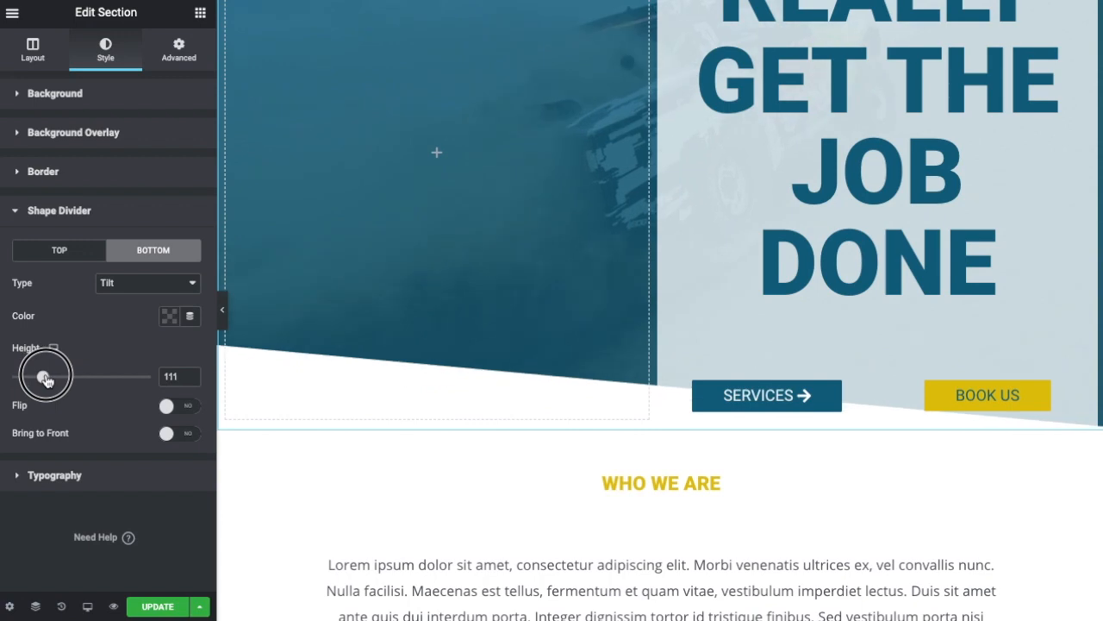
# Preview the page with the editing panel hidden and examine how the tilted divider meets the section below the hero
pyautogui.click(224, 310)
pyautogui.scroll(-5, 469, 377)
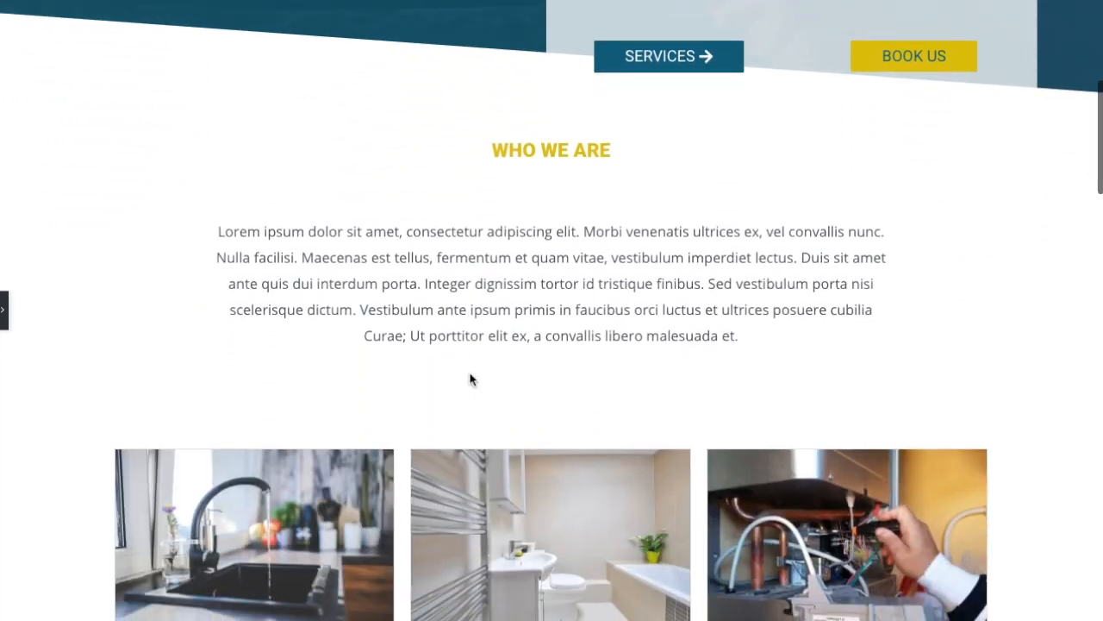
pyautogui.scroll(5, 470, 375)
pyautogui.click(7, 326)
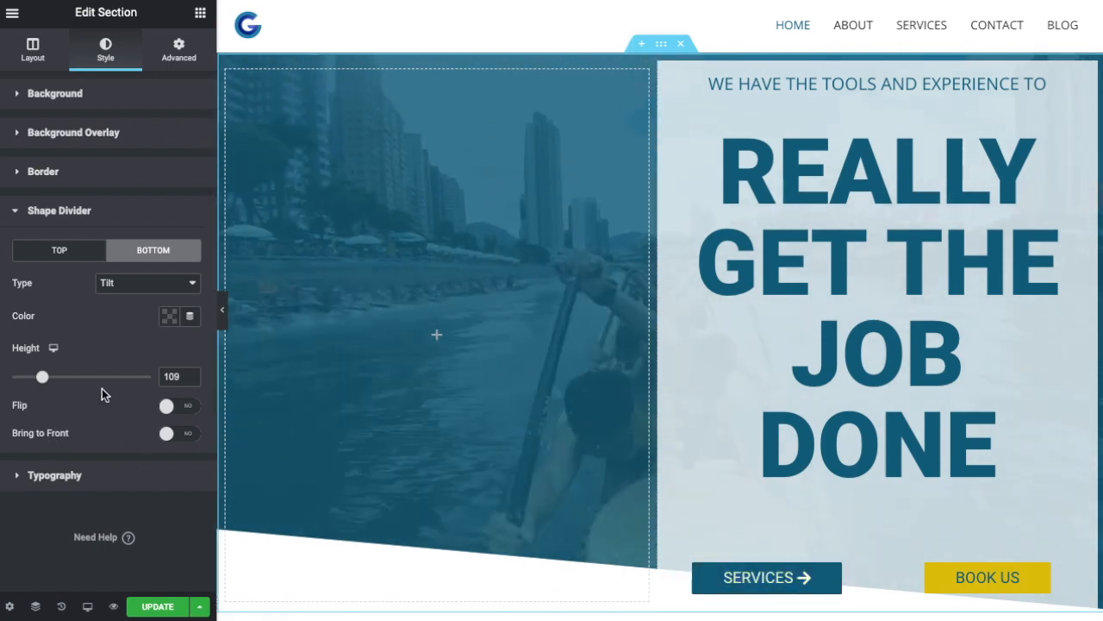
# Try the Waves type for the hero section's bottom shape divider and switch it to Waves Pattern
pyautogui.click(185, 283)
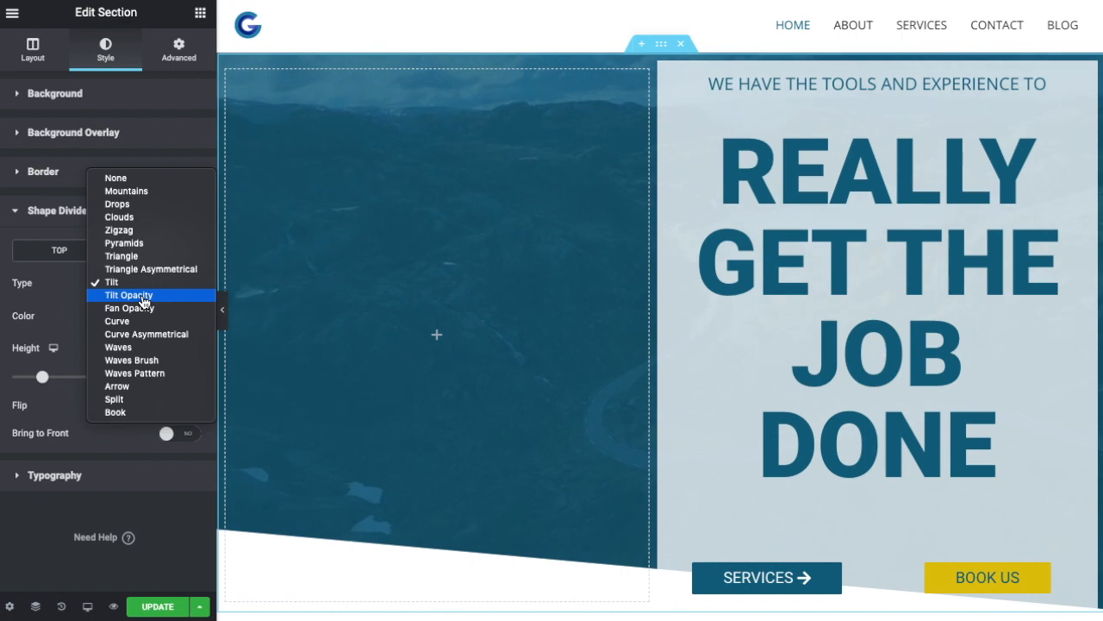
pyautogui.click(129, 347)
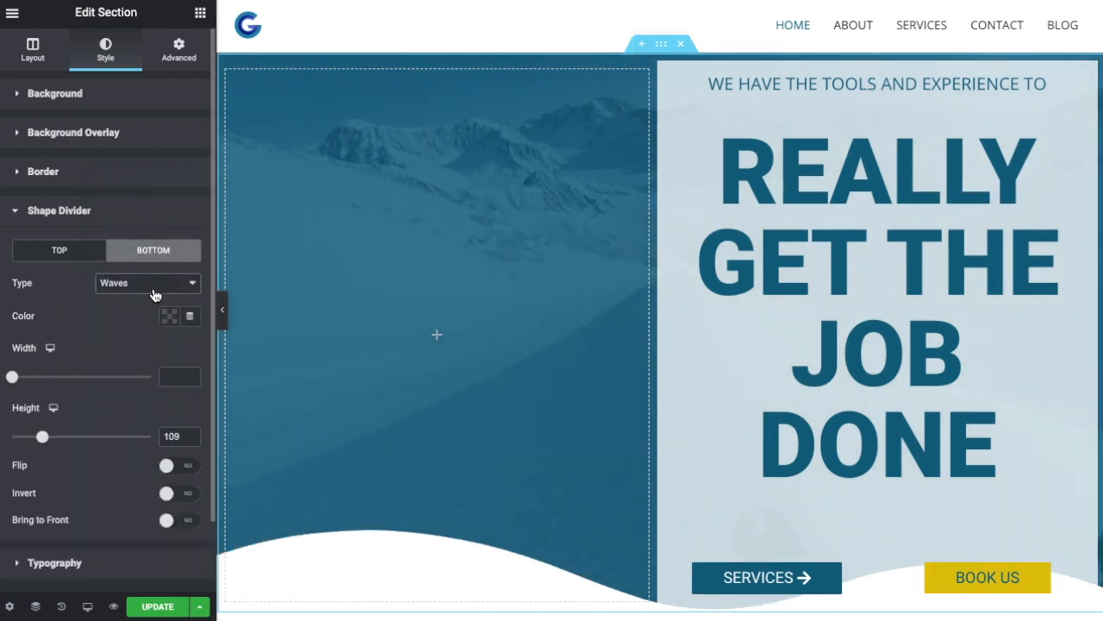
pyautogui.click(154, 291)
pyautogui.click(135, 294)
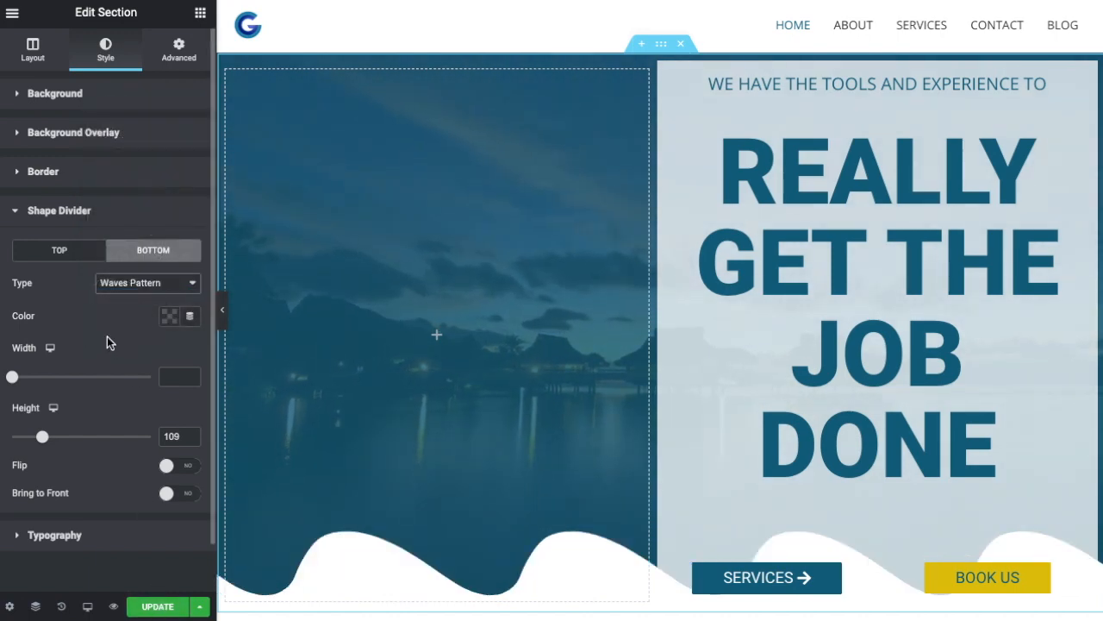
# Reopen the hero section's background settings and review the whole home page from the hero down to the footer
pyautogui.click(105, 51)
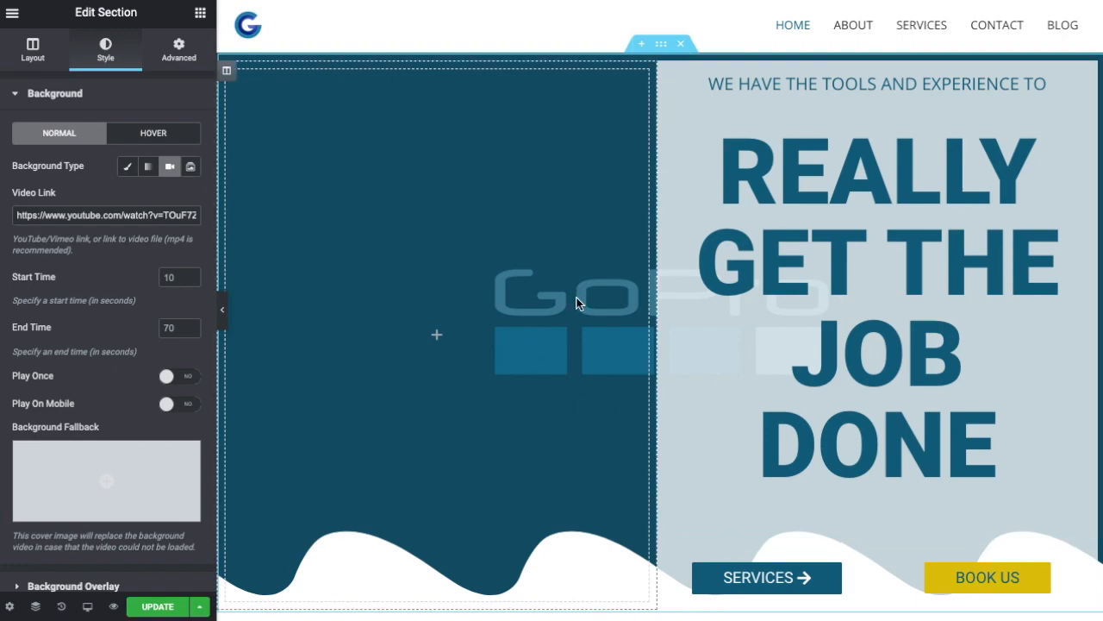
pyautogui.scroll(-10, 578, 302)
pyautogui.scroll(6, 594, 298)
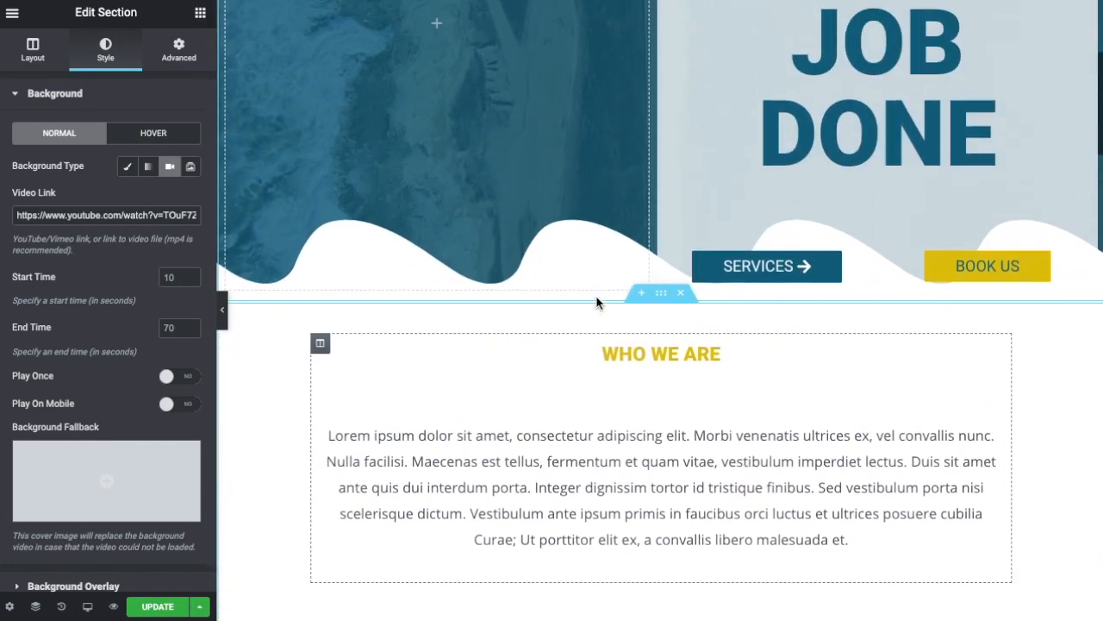
pyautogui.scroll(4, 596, 302)
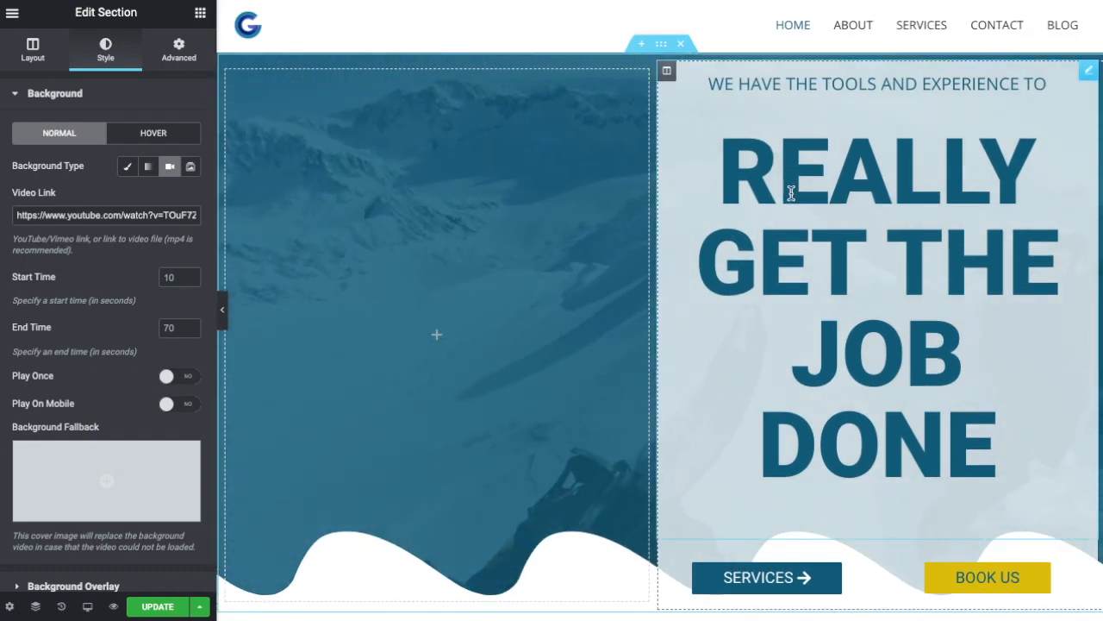
pyautogui.scroll(-3, 883, 323)
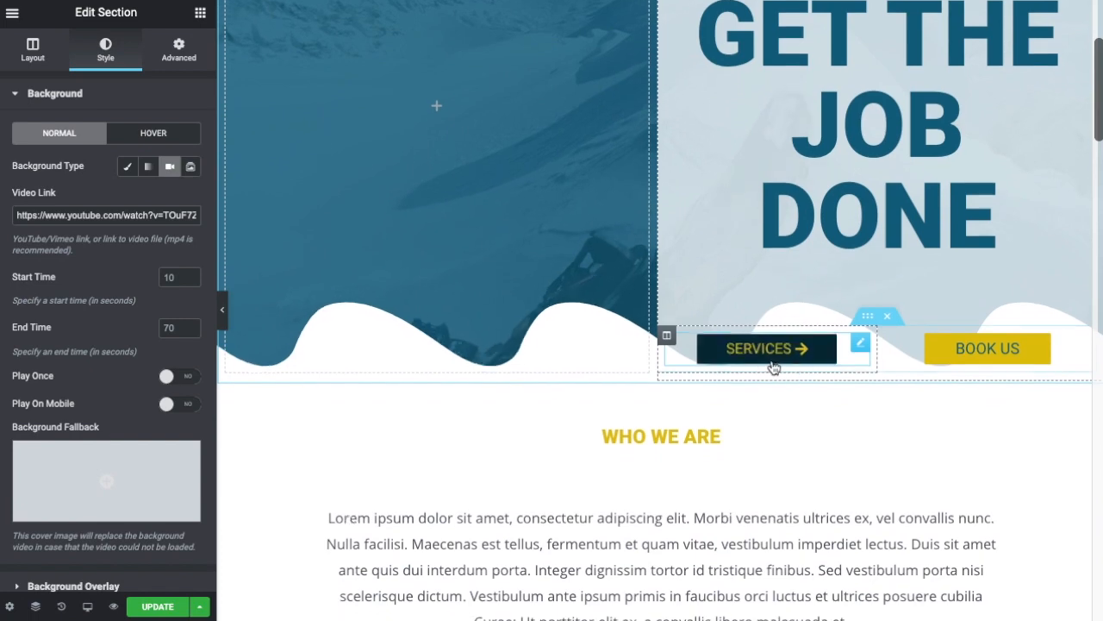
pyautogui.scroll(-10, 776, 348)
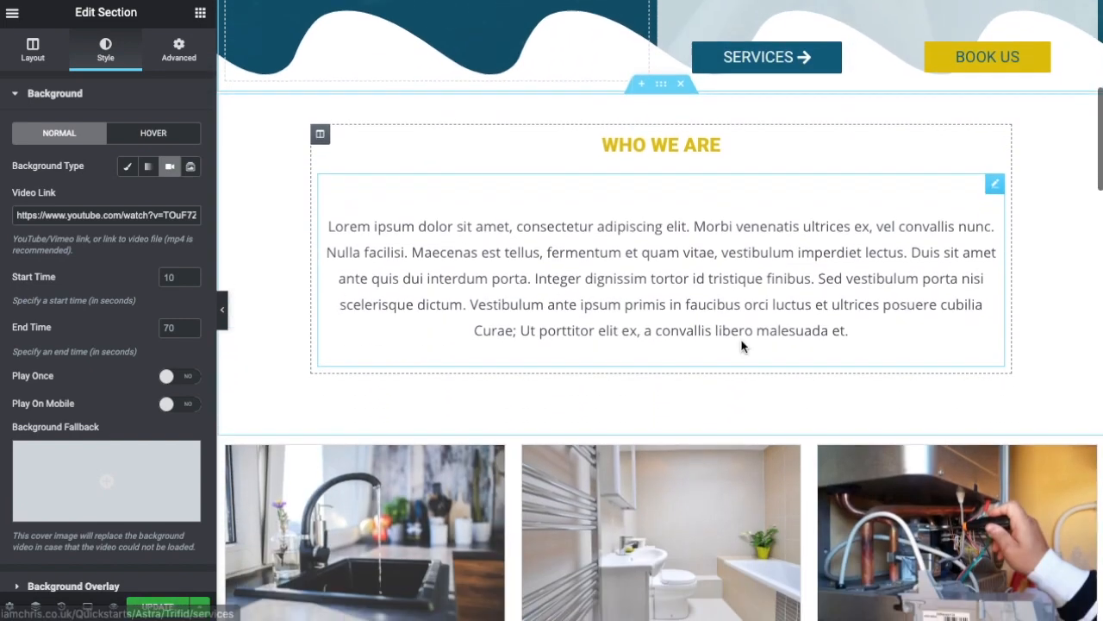
pyautogui.scroll(-8, 636, 349)
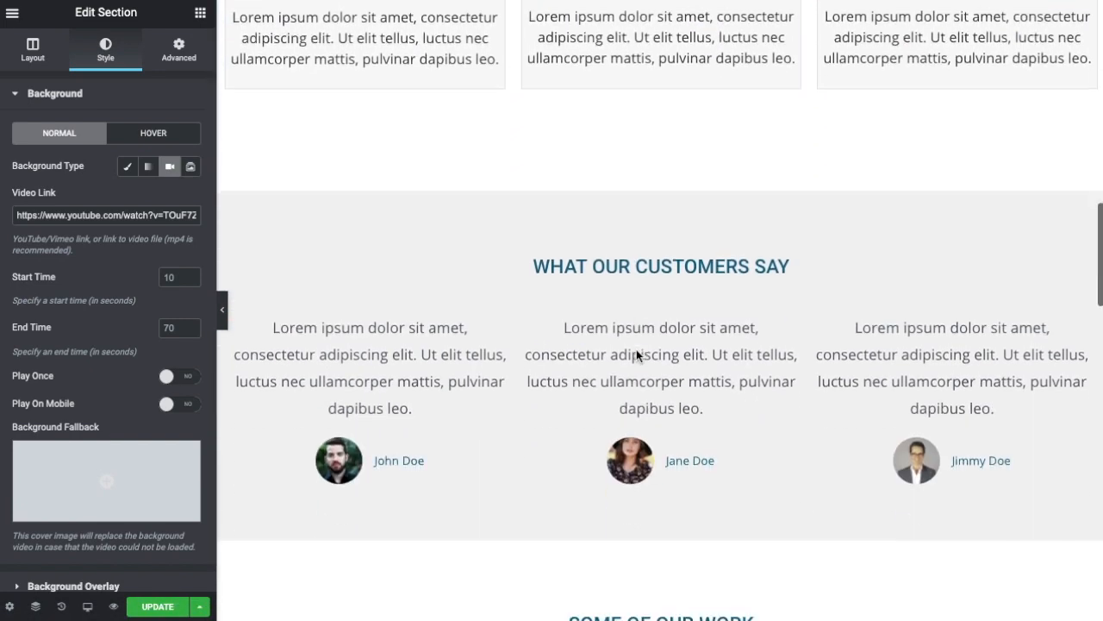
pyautogui.scroll(-7, 624, 356)
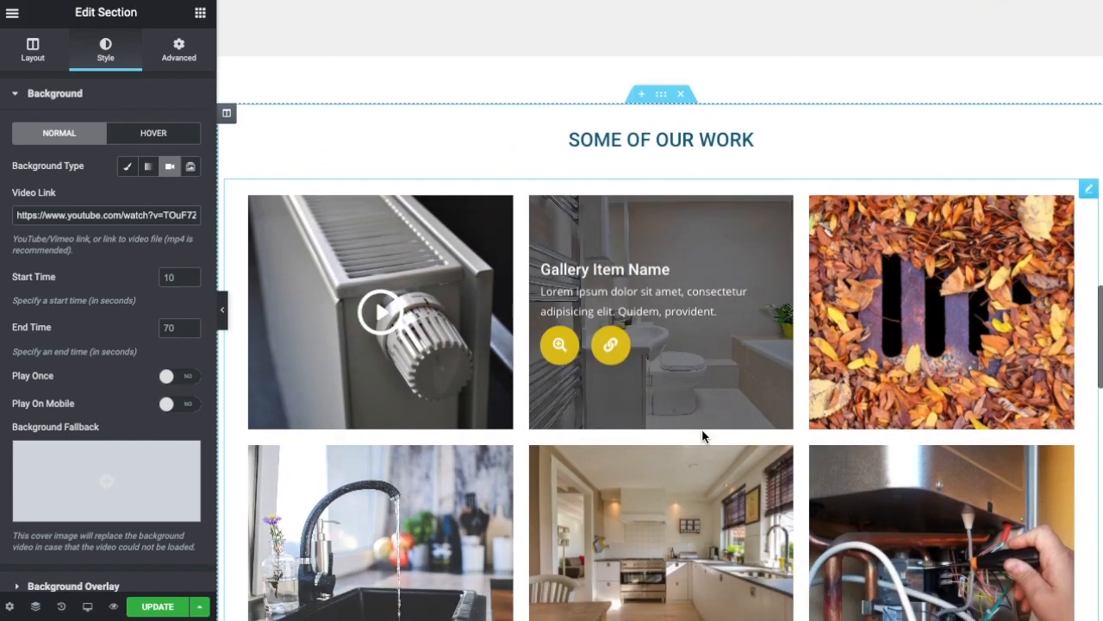
pyautogui.scroll(-4, 660, 366)
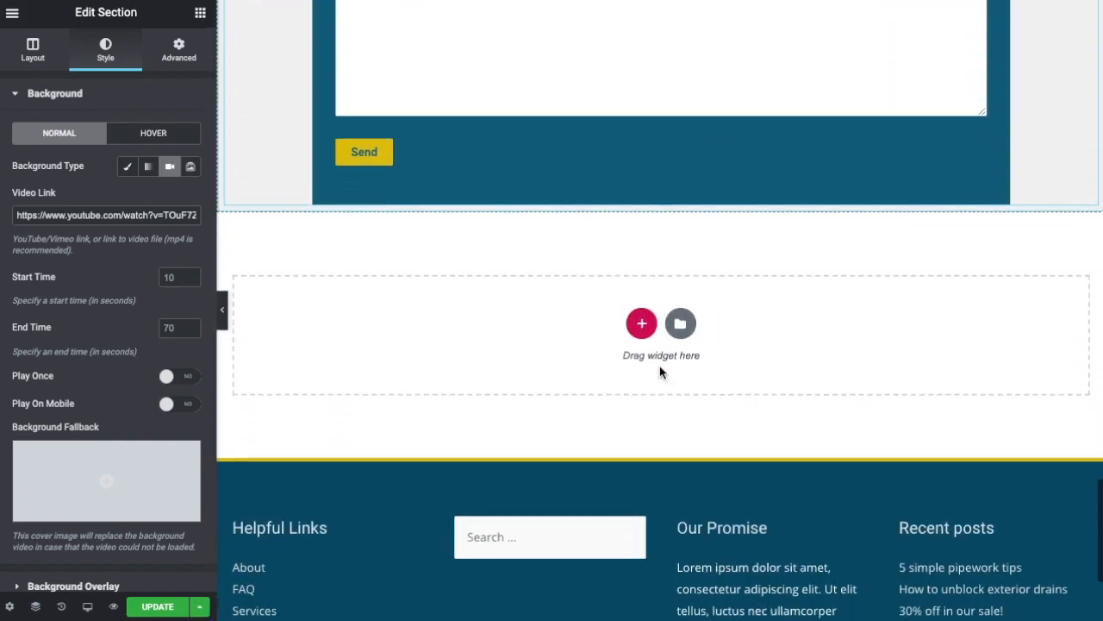
pyautogui.scroll(20, 654, 361)
pyautogui.scroll(12, 655, 362)
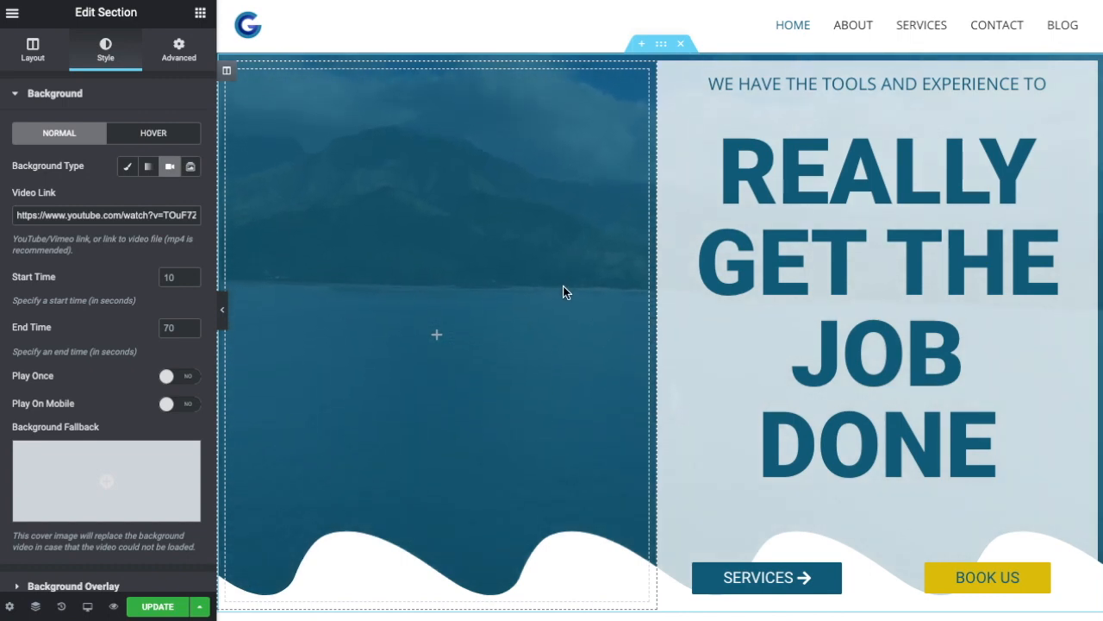
# Widen the hero section's empty column slightly and preview the page with the editing panel hidden
pyautogui.moveTo(657, 314); pyautogui.dragTo(662, 316)
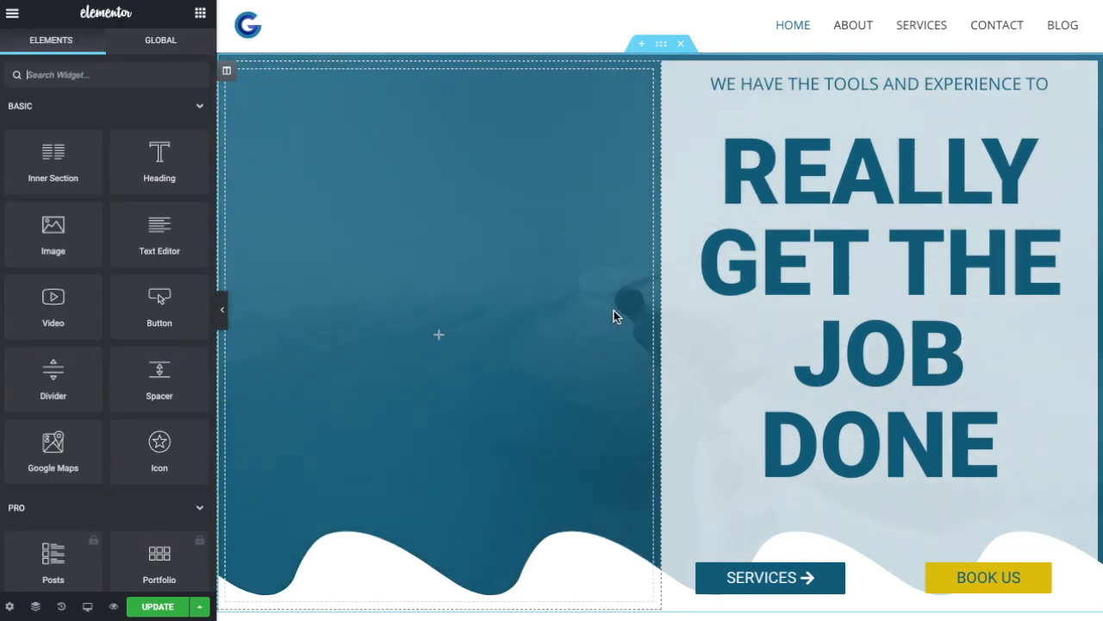
pyautogui.scroll(-1, 101, 291)
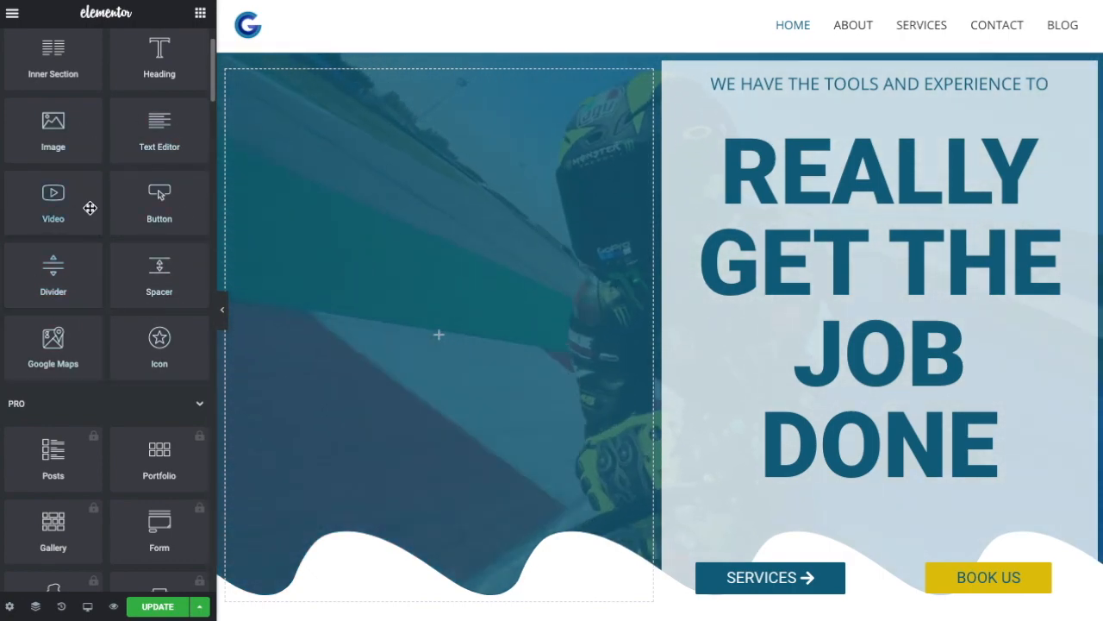
pyautogui.scroll(1, 86, 206)
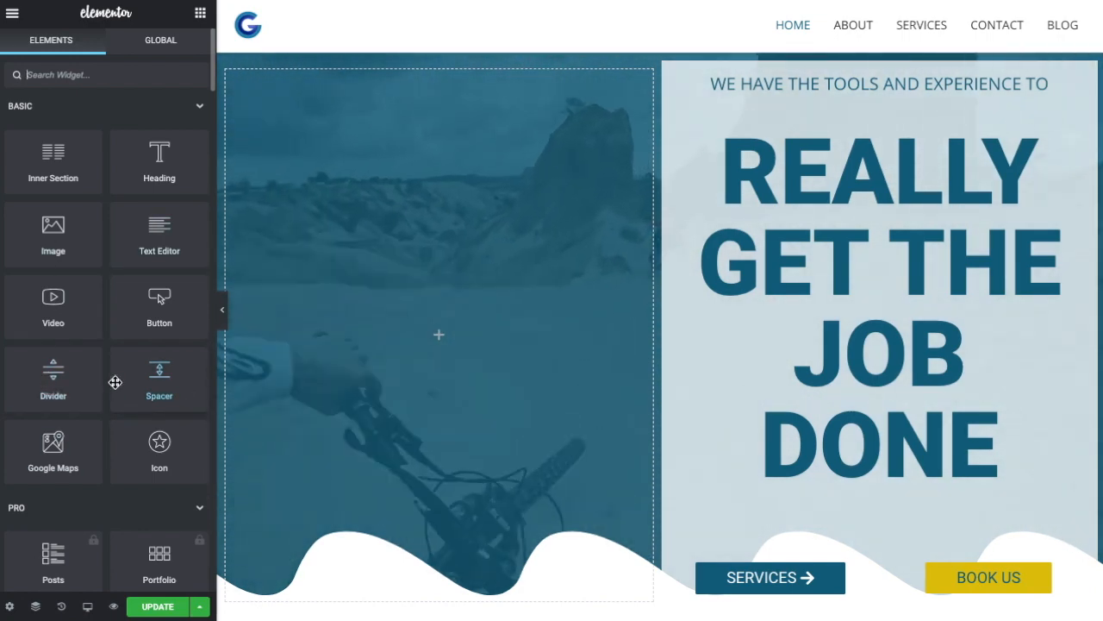
pyautogui.click(223, 315)
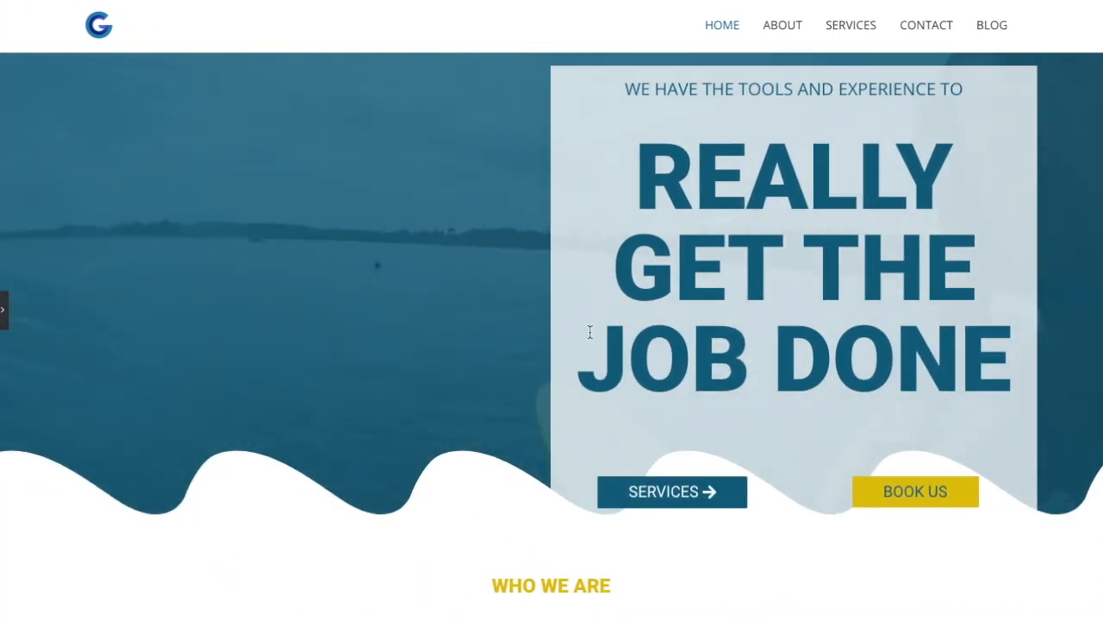